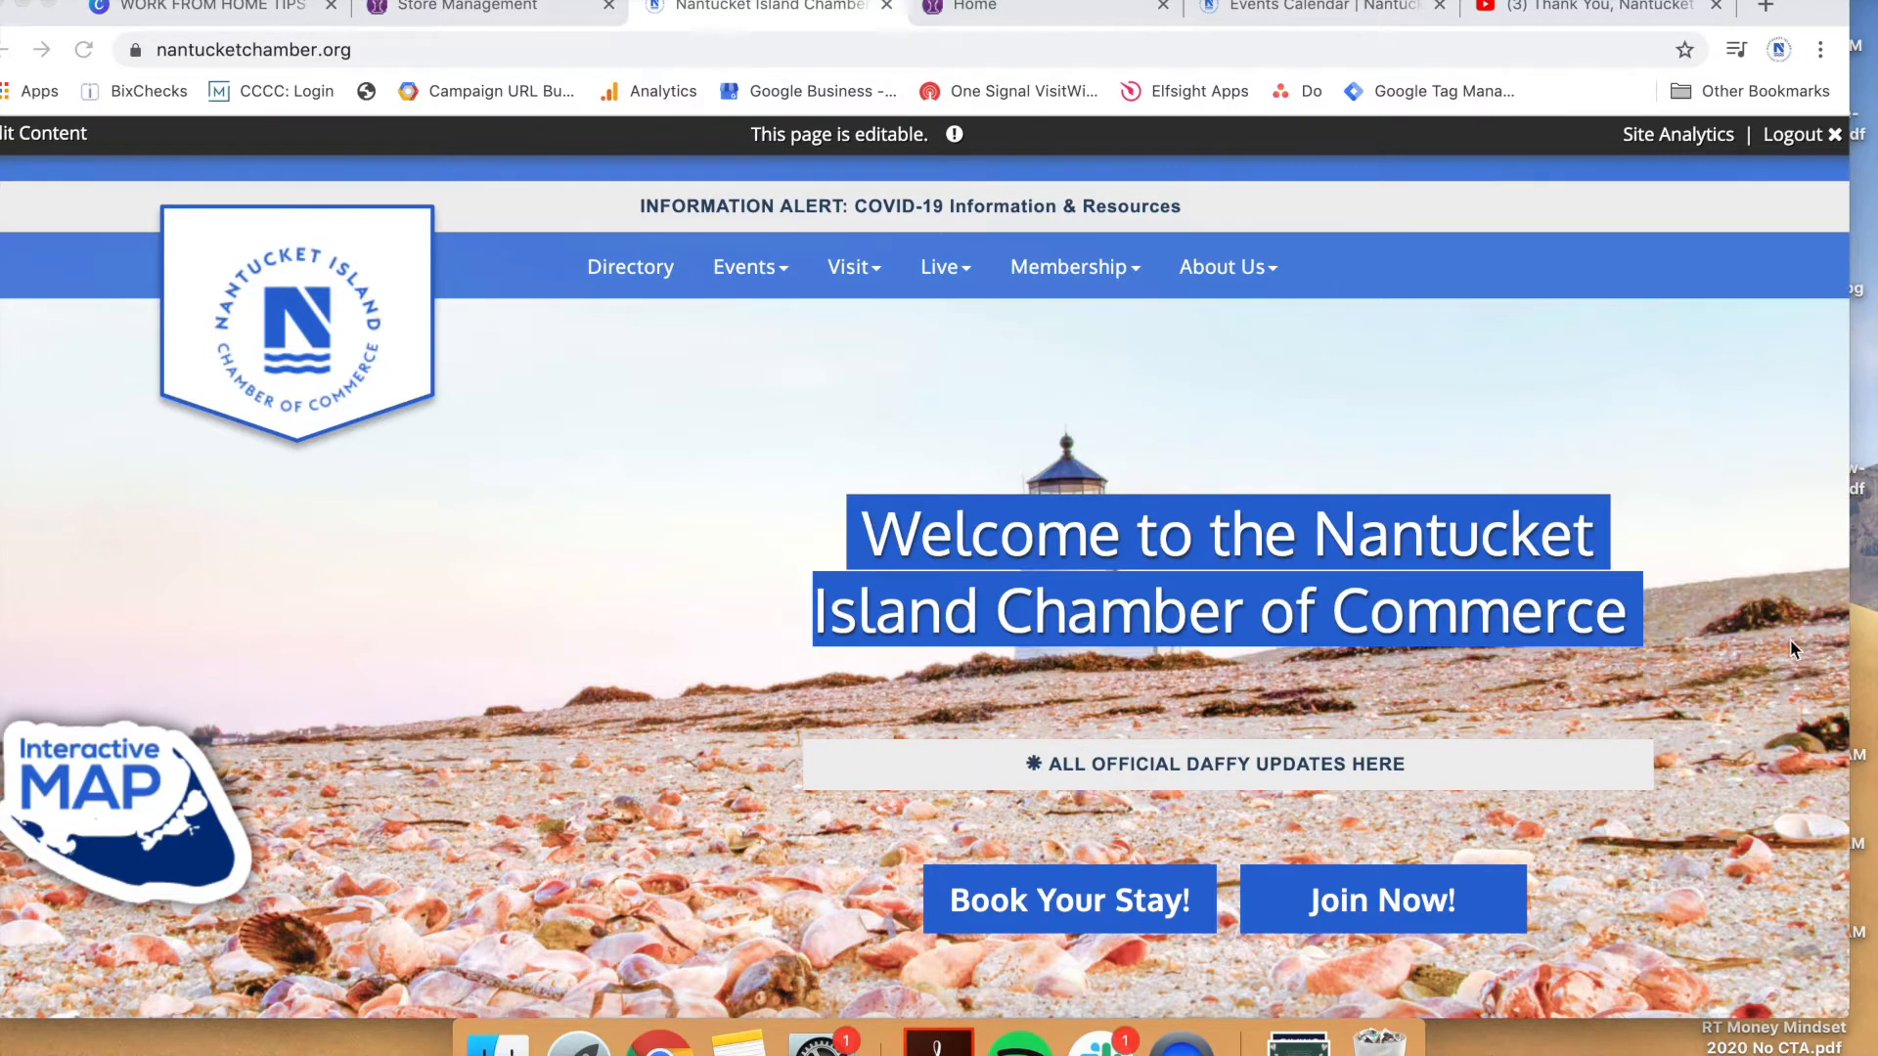
Open the Member Login page from the chamber website's membership options and view the login form
{"action": "mouse_move", "coordinate": [1137, 278]}
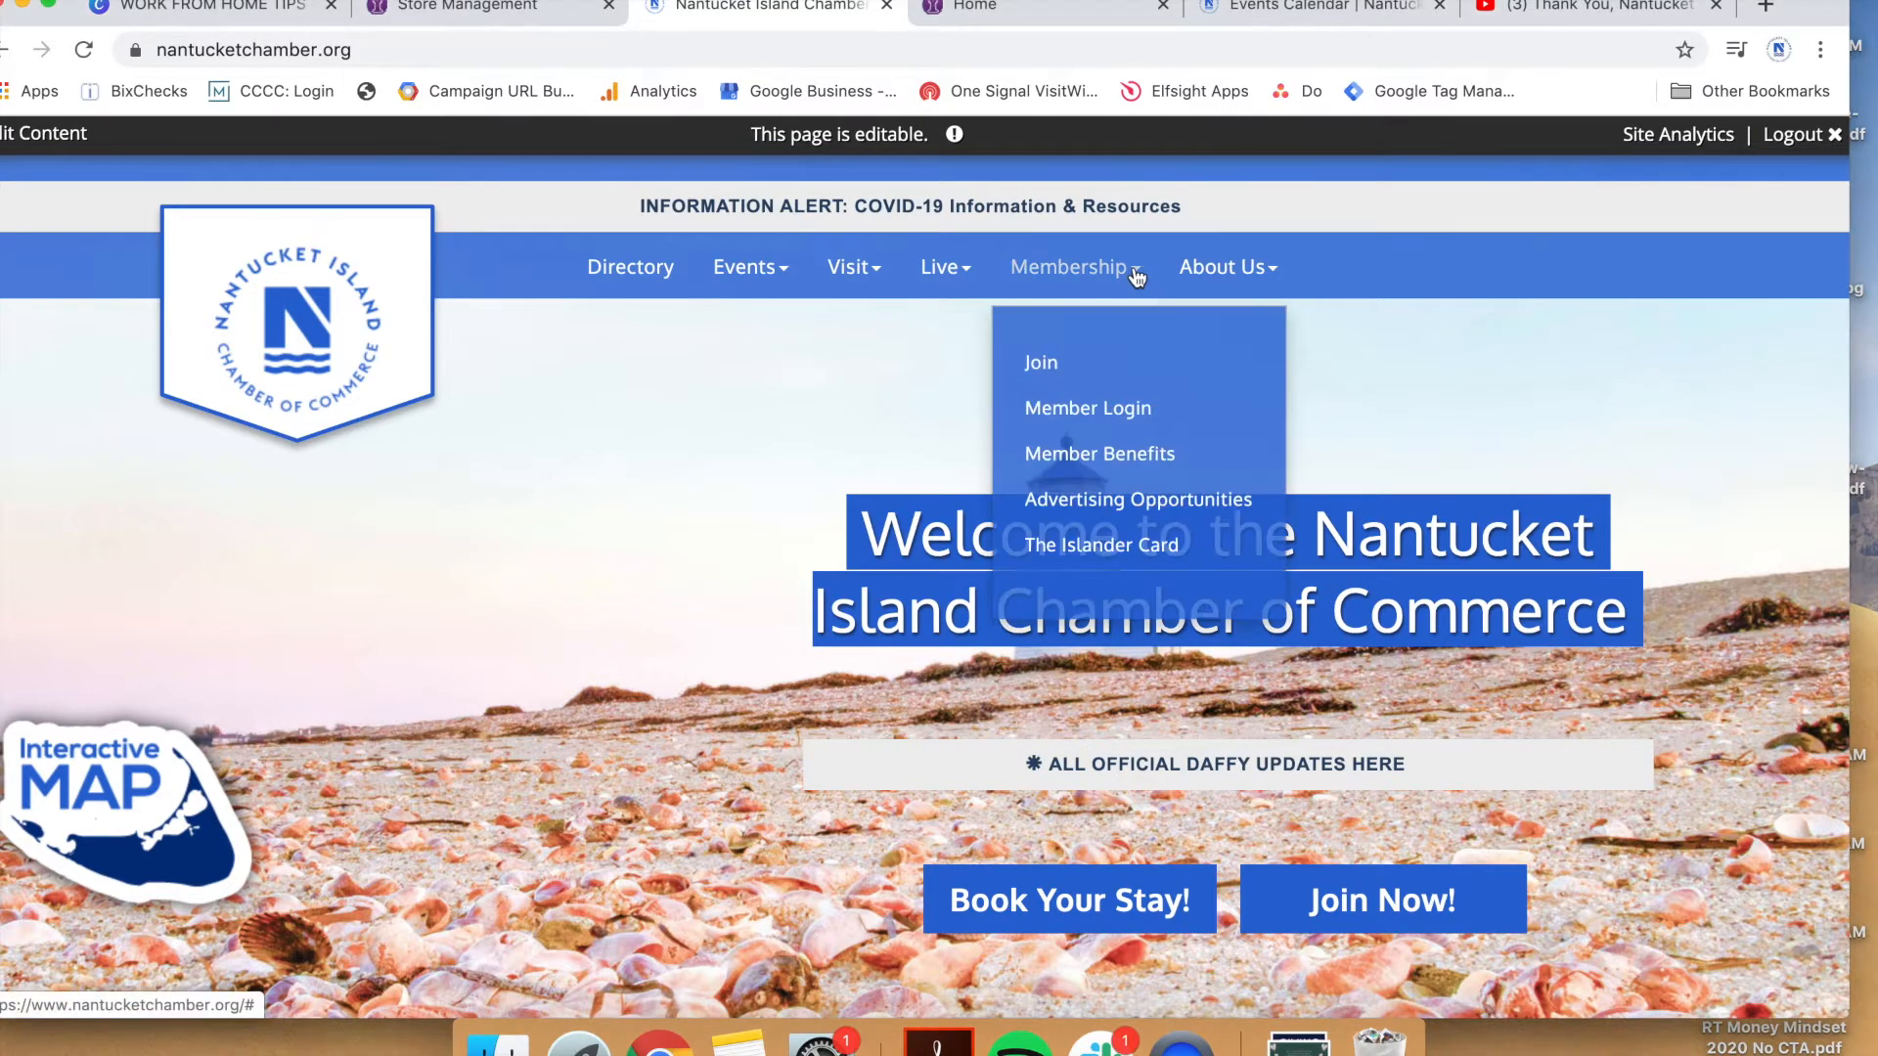
{"action": "left_click", "coordinate": [1135, 411]}
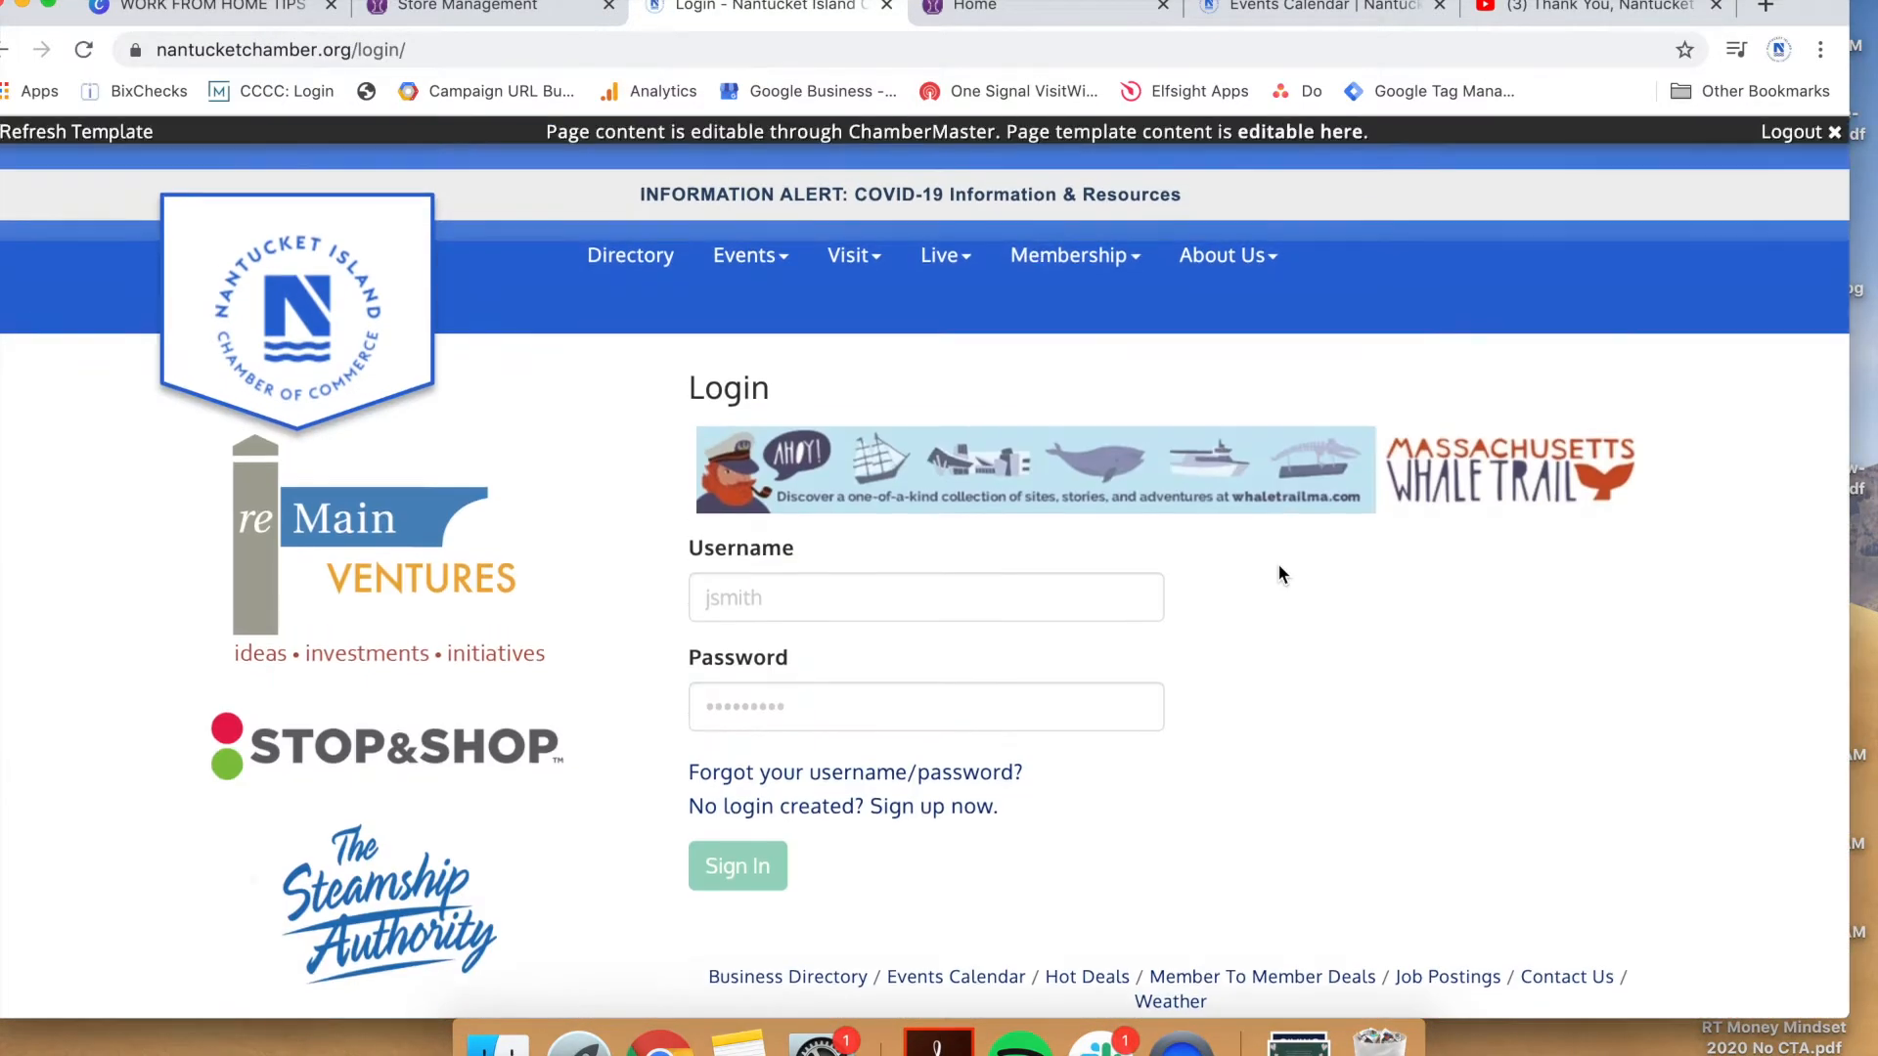
{"action": "scroll", "coordinate": [1279, 574], "scroll_direction": "down", "scroll_amount": 2}
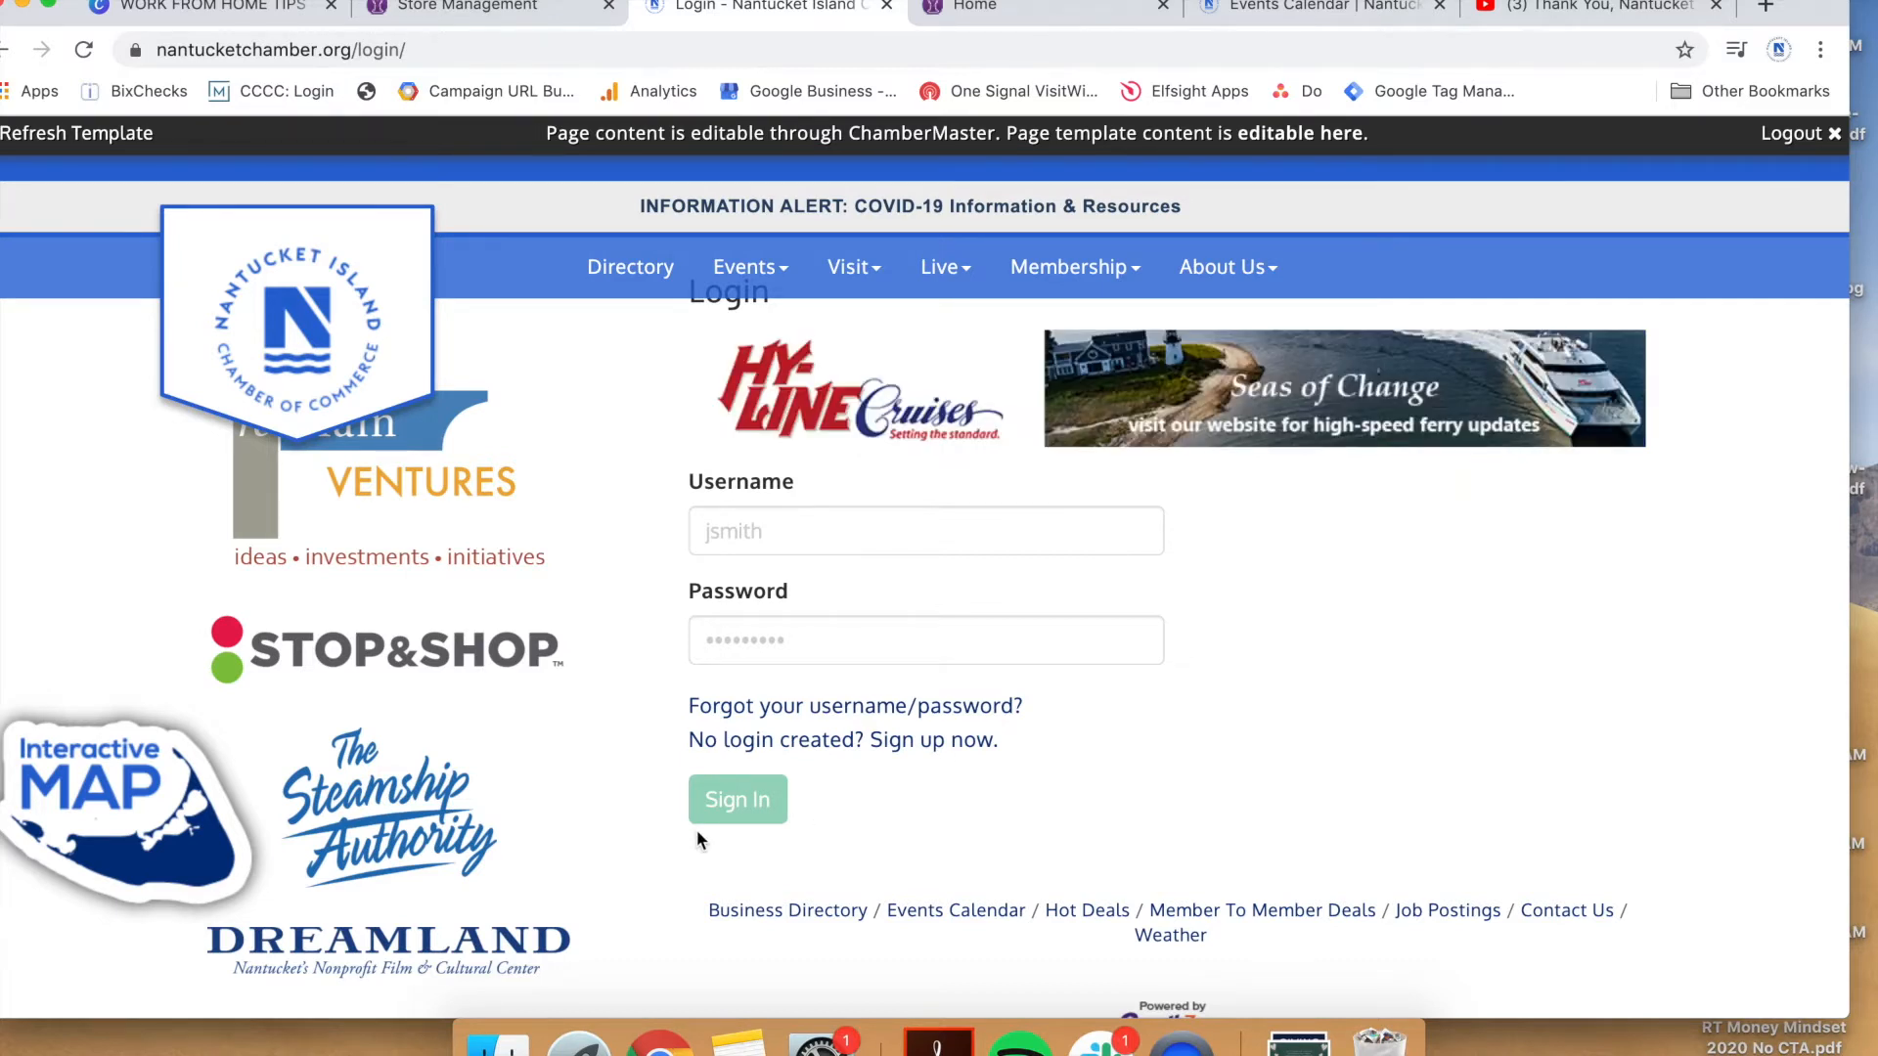
Switch to the ChamberMaster member portal, open its Events section and browse the event listings
{"action": "left_click", "coordinate": [1033, 24]}
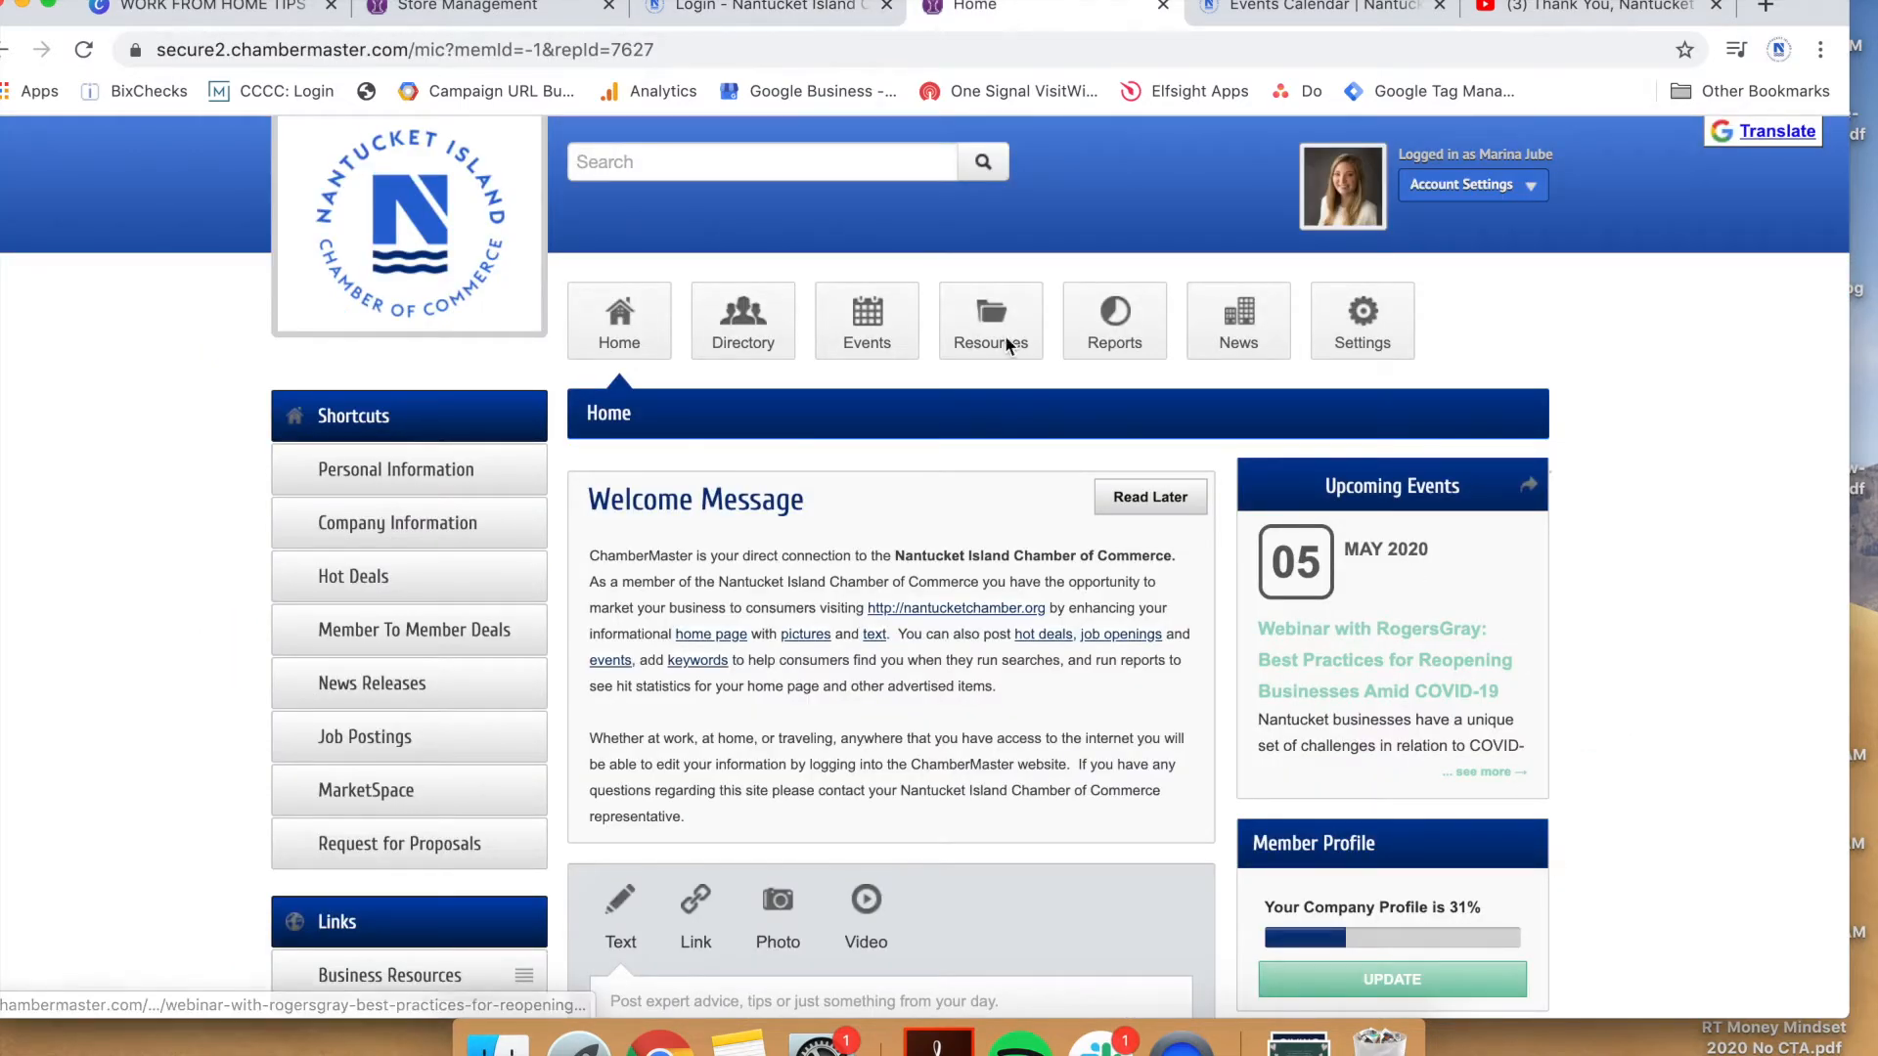
{"action": "left_click", "coordinate": [866, 337]}
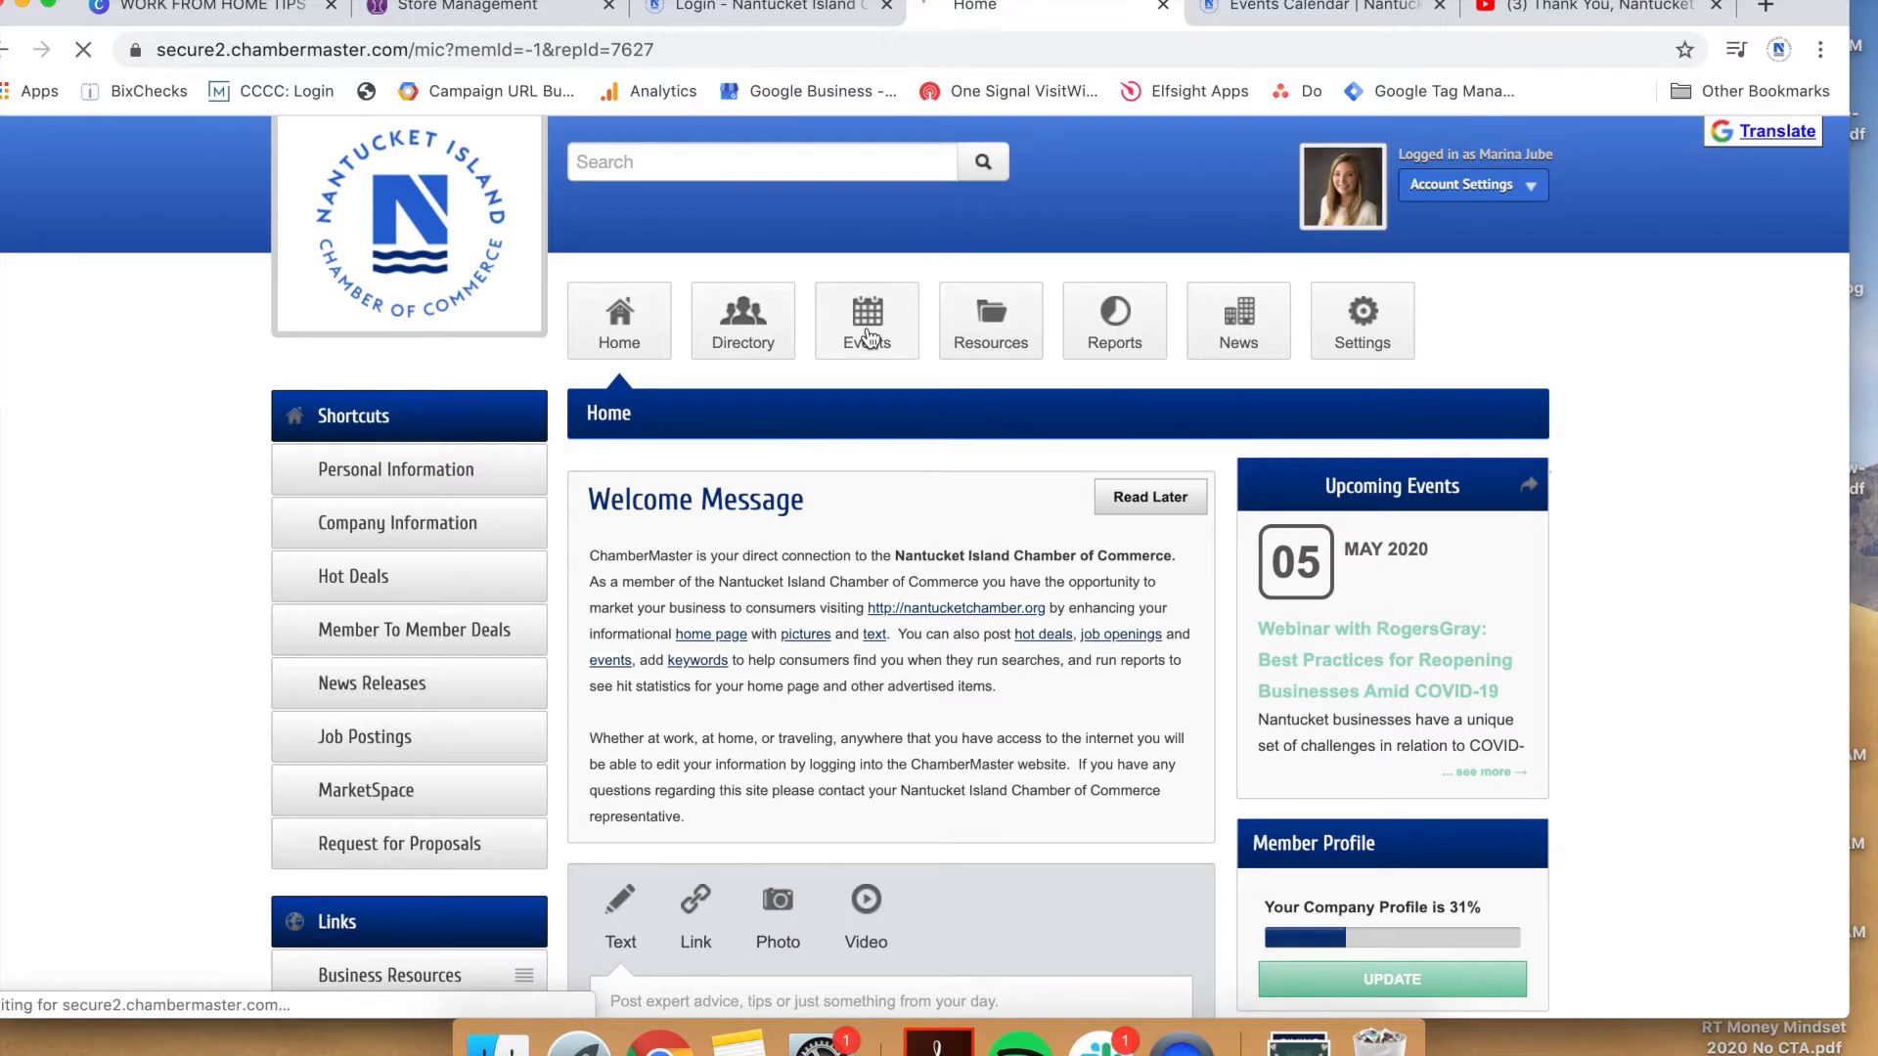
{"action": "scroll", "coordinate": [898, 533], "scroll_direction": "down", "scroll_amount": 3}
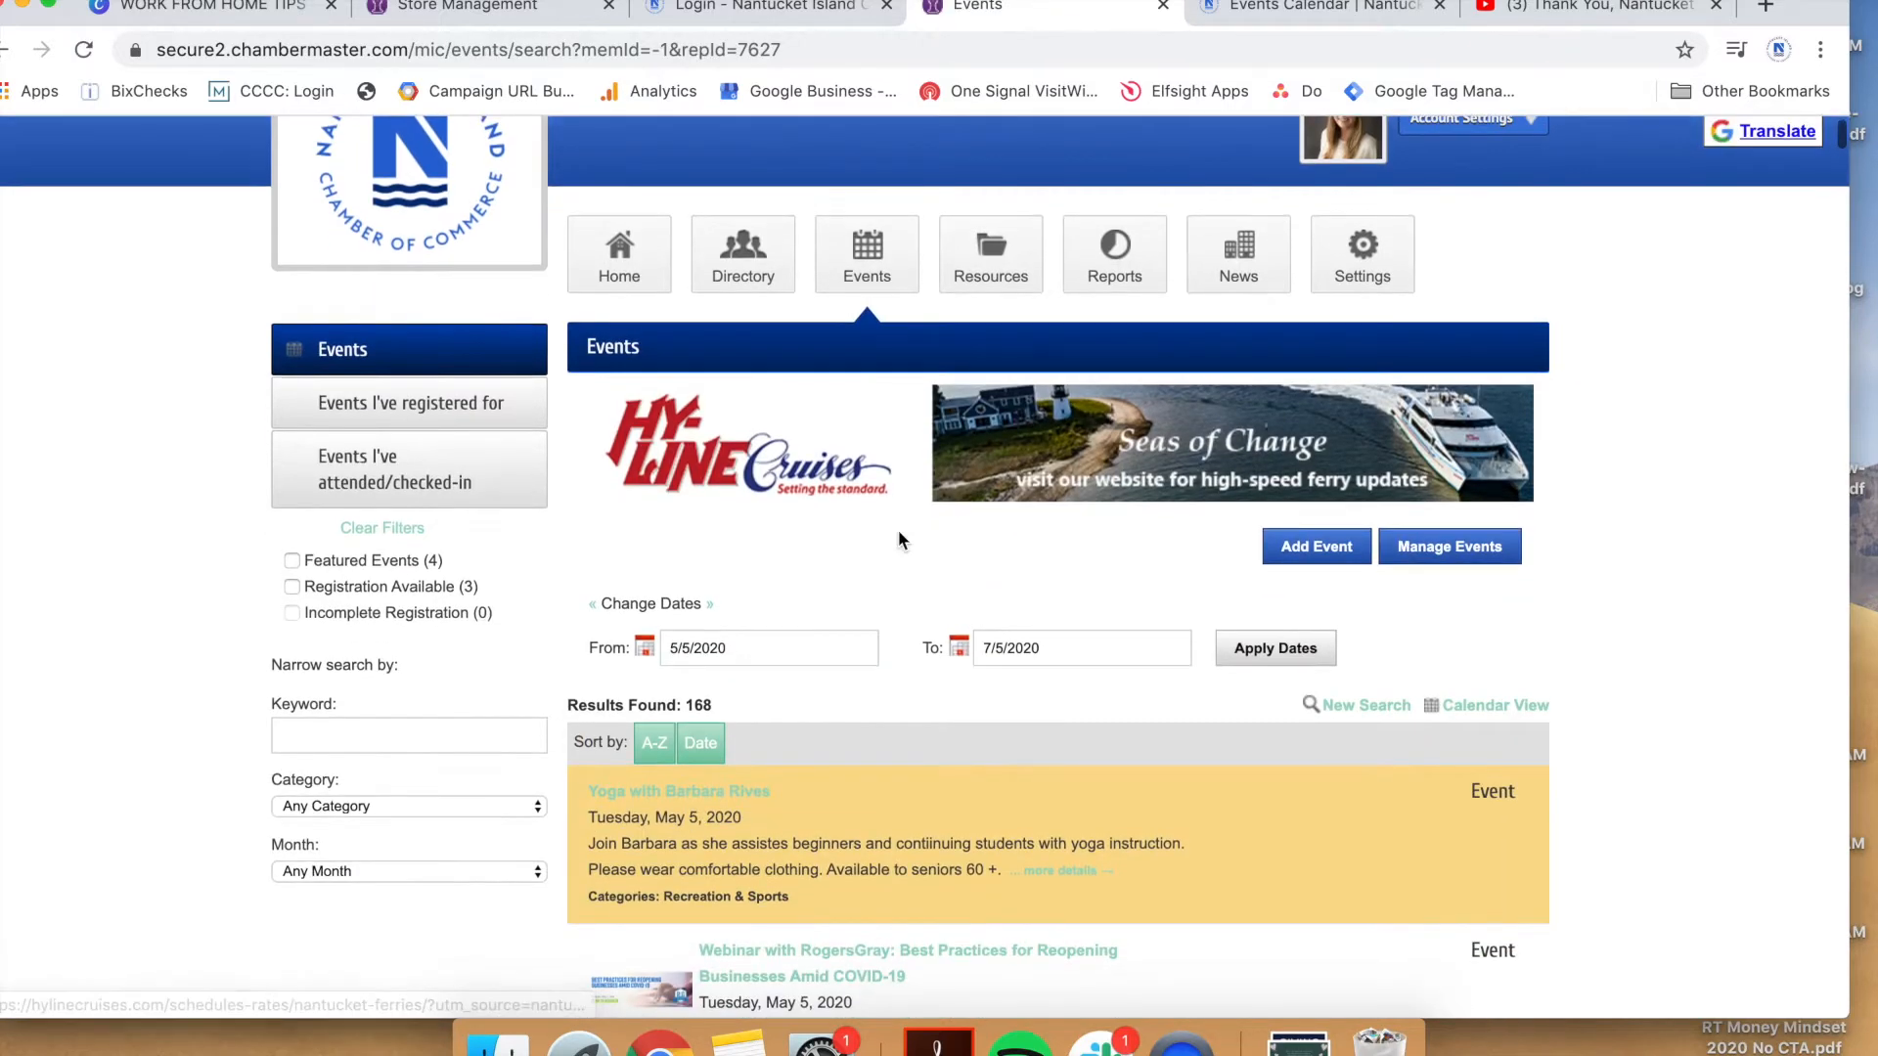
{"action": "scroll", "coordinate": [1640, 509], "scroll_direction": "down", "scroll_amount": 9}
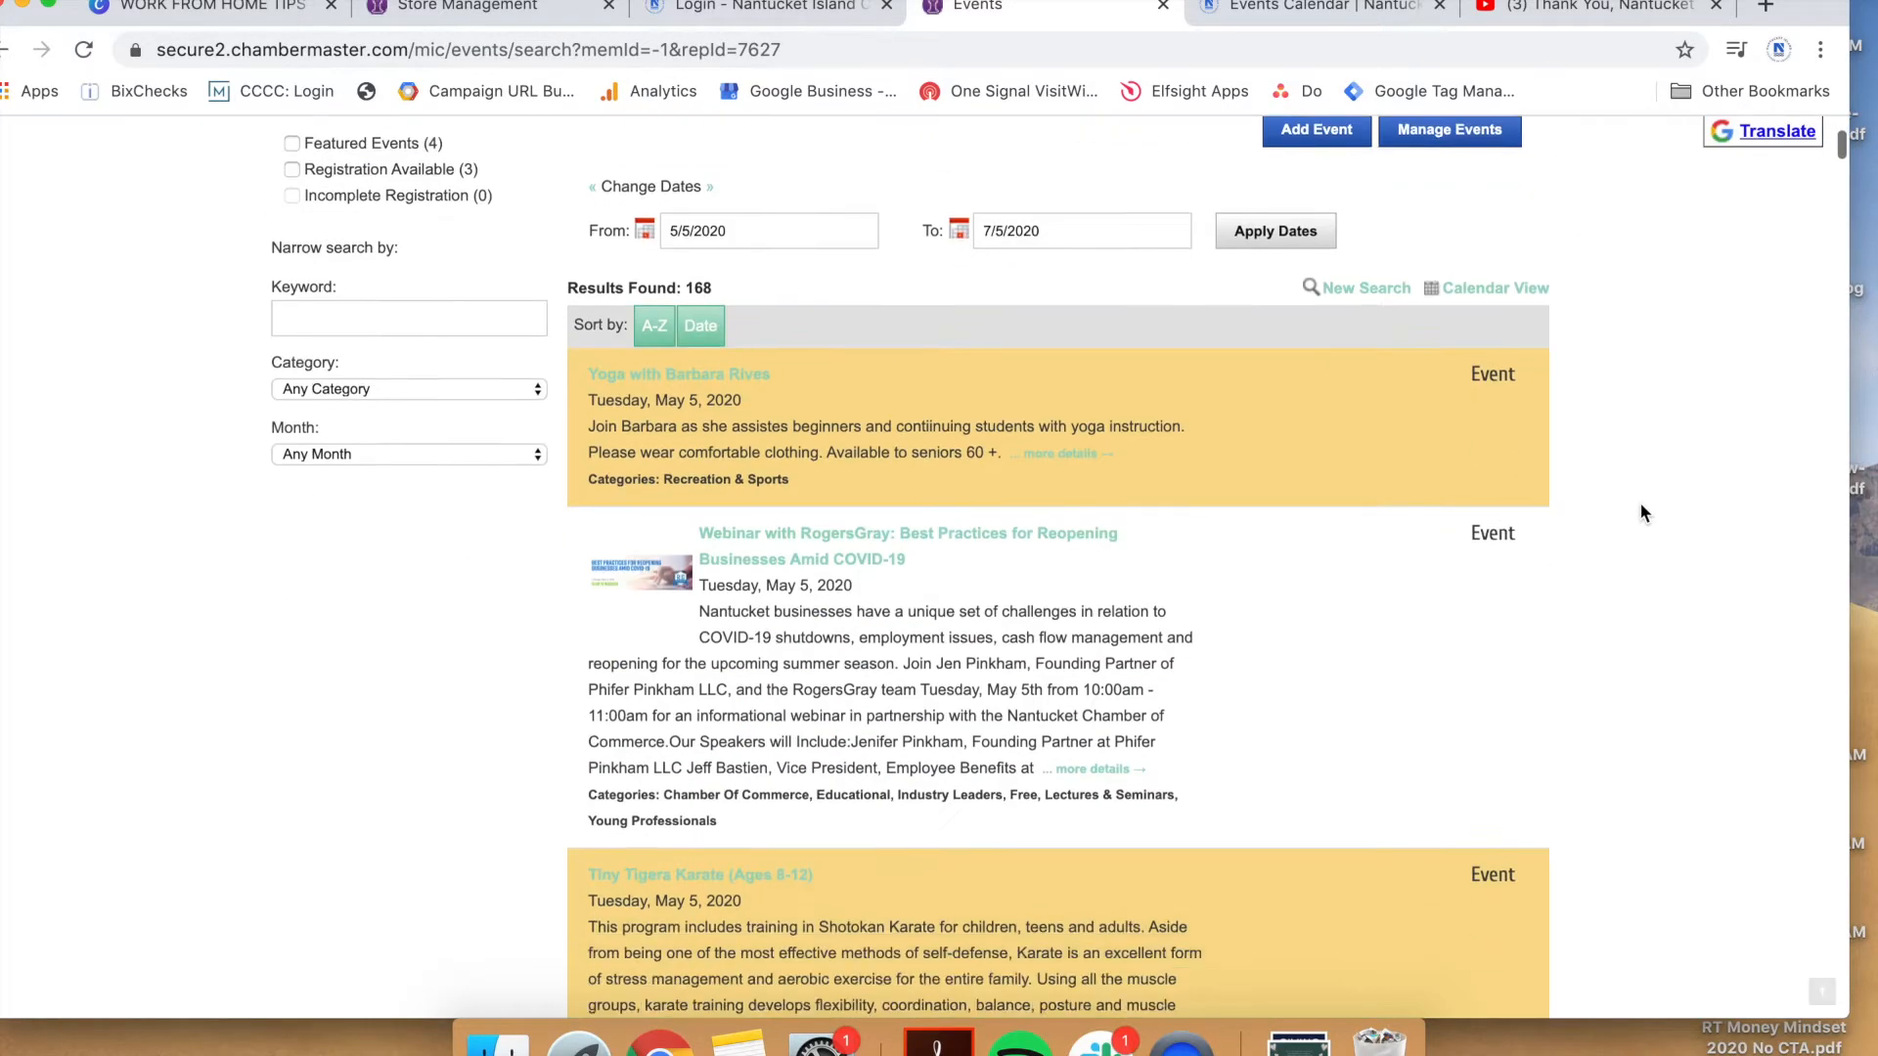
{"action": "scroll", "coordinate": [1639, 509], "scroll_direction": "up", "scroll_amount": 7}
{"action": "scroll", "coordinate": [1640, 505], "scroll_direction": "up", "scroll_amount": 4}
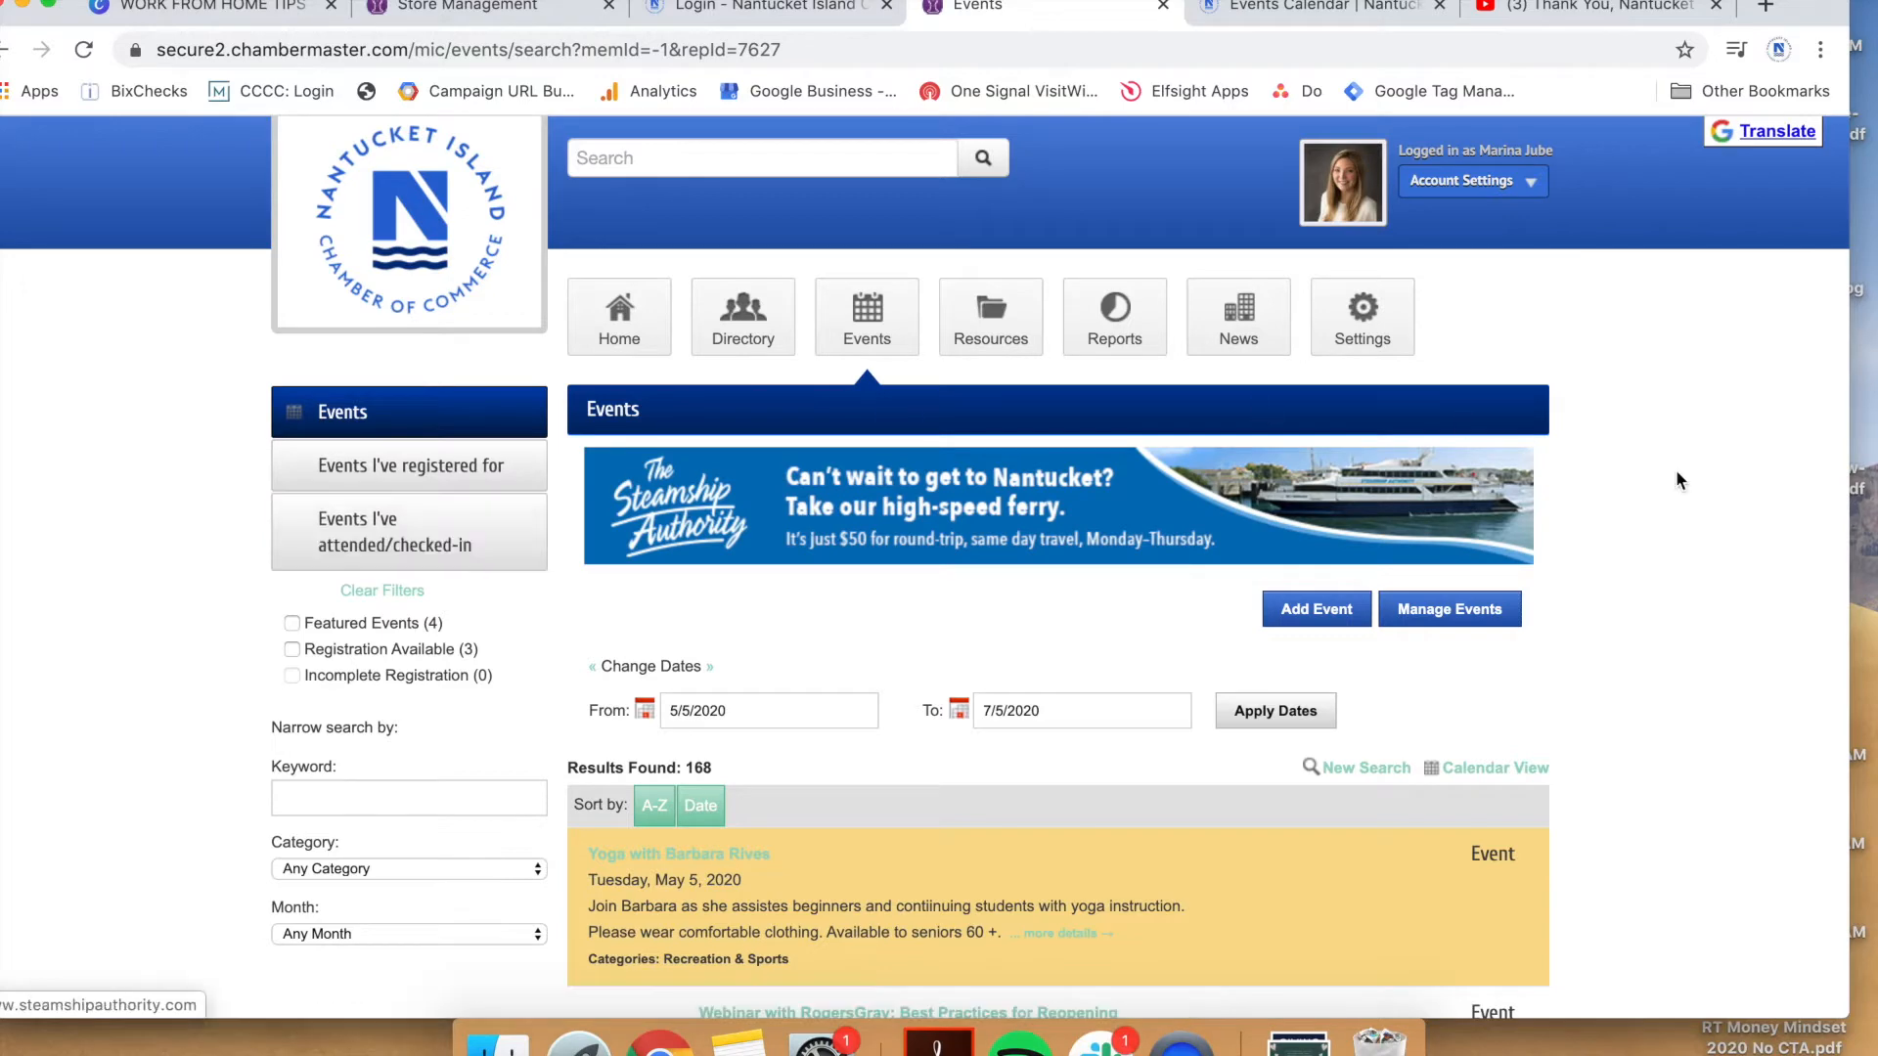
{"action": "scroll", "coordinate": [1739, 669], "scroll_direction": "down", "scroll_amount": 1}
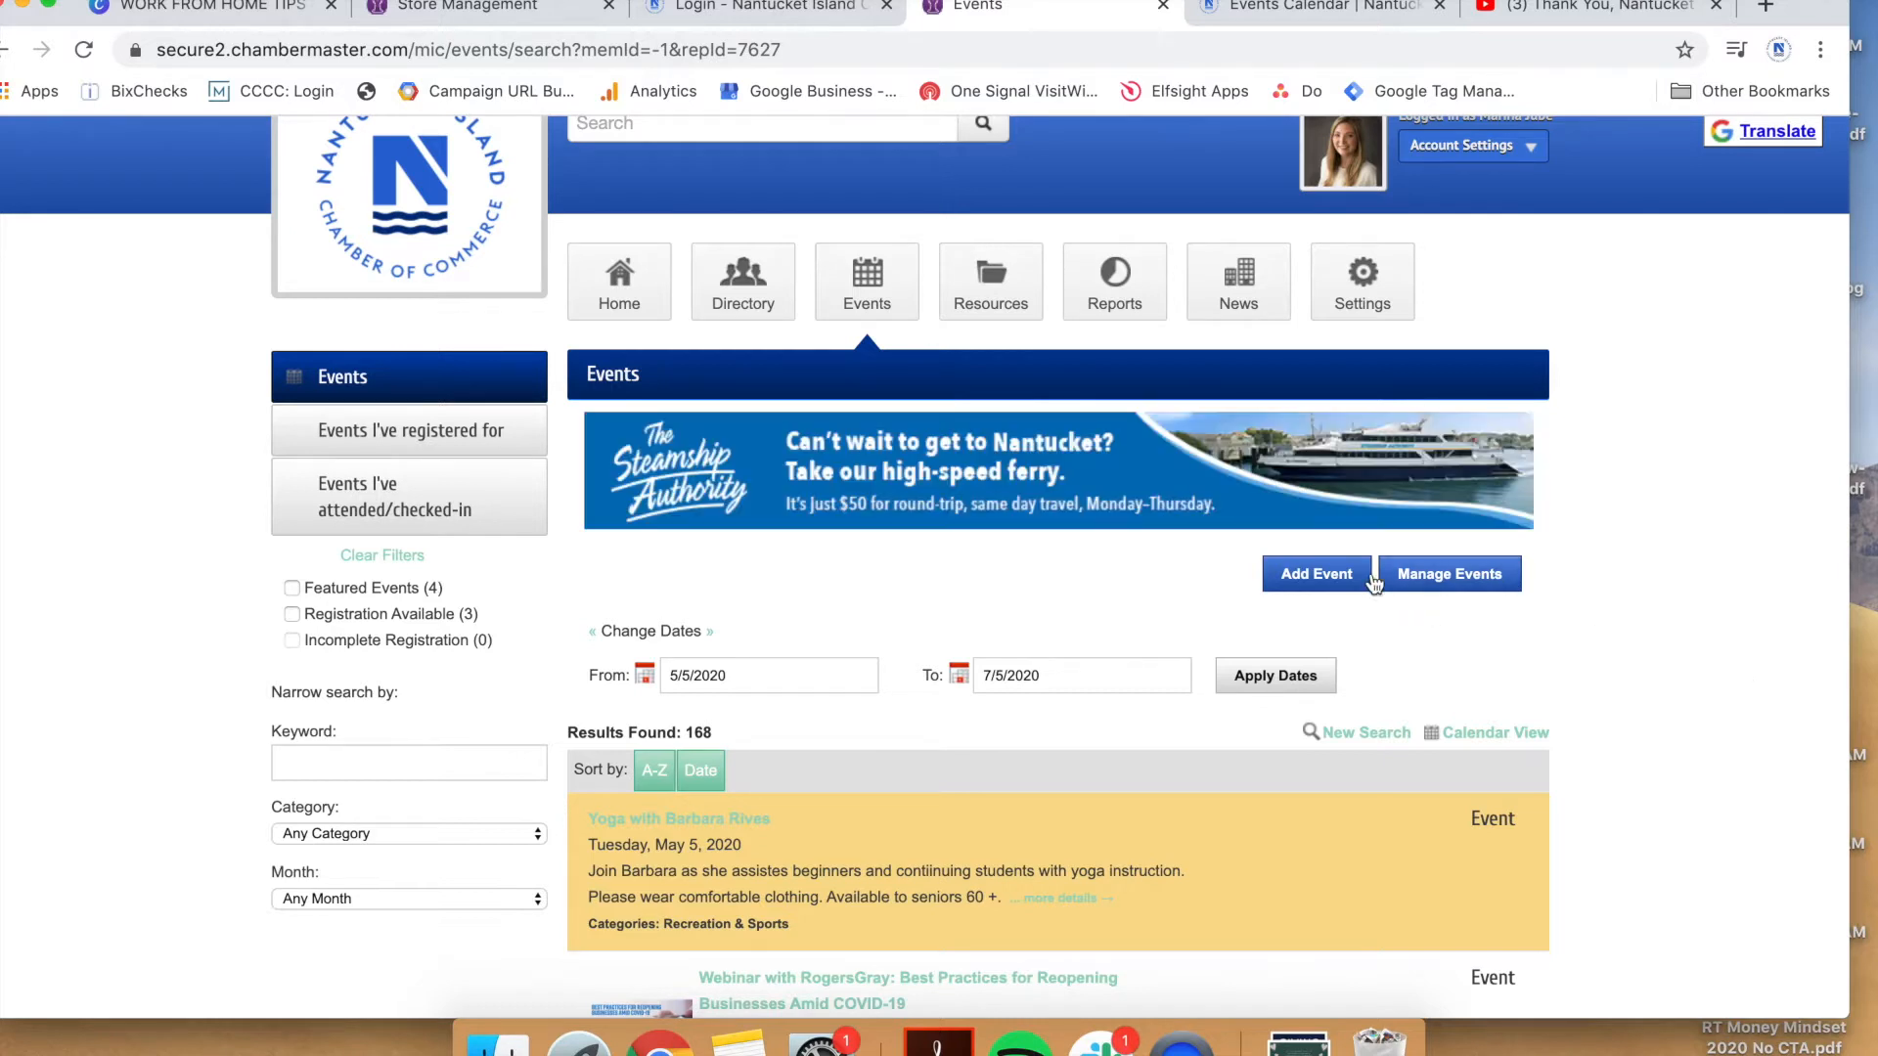
Start adding a new event and title it TEST EVENT
{"action": "left_click", "coordinate": [1332, 579]}
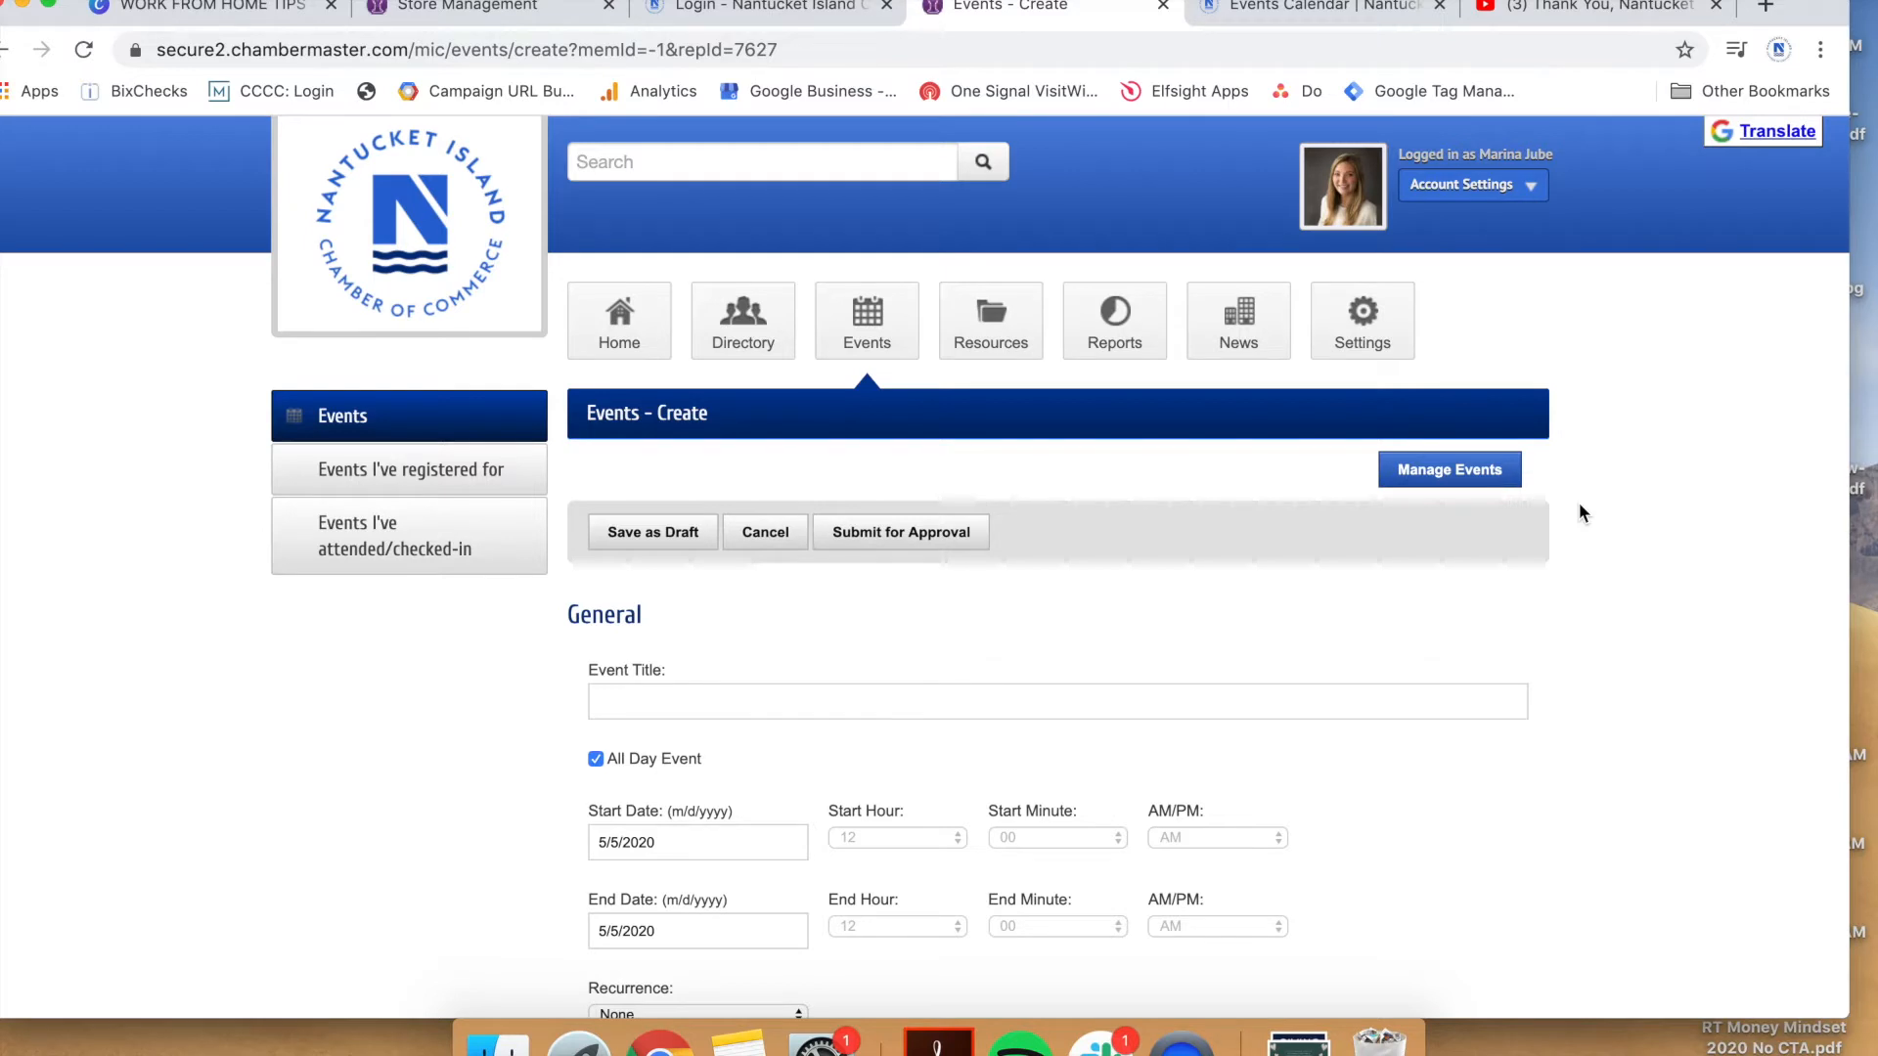
{"action": "scroll", "coordinate": [788, 704], "scroll_direction": "down", "scroll_amount": 3}
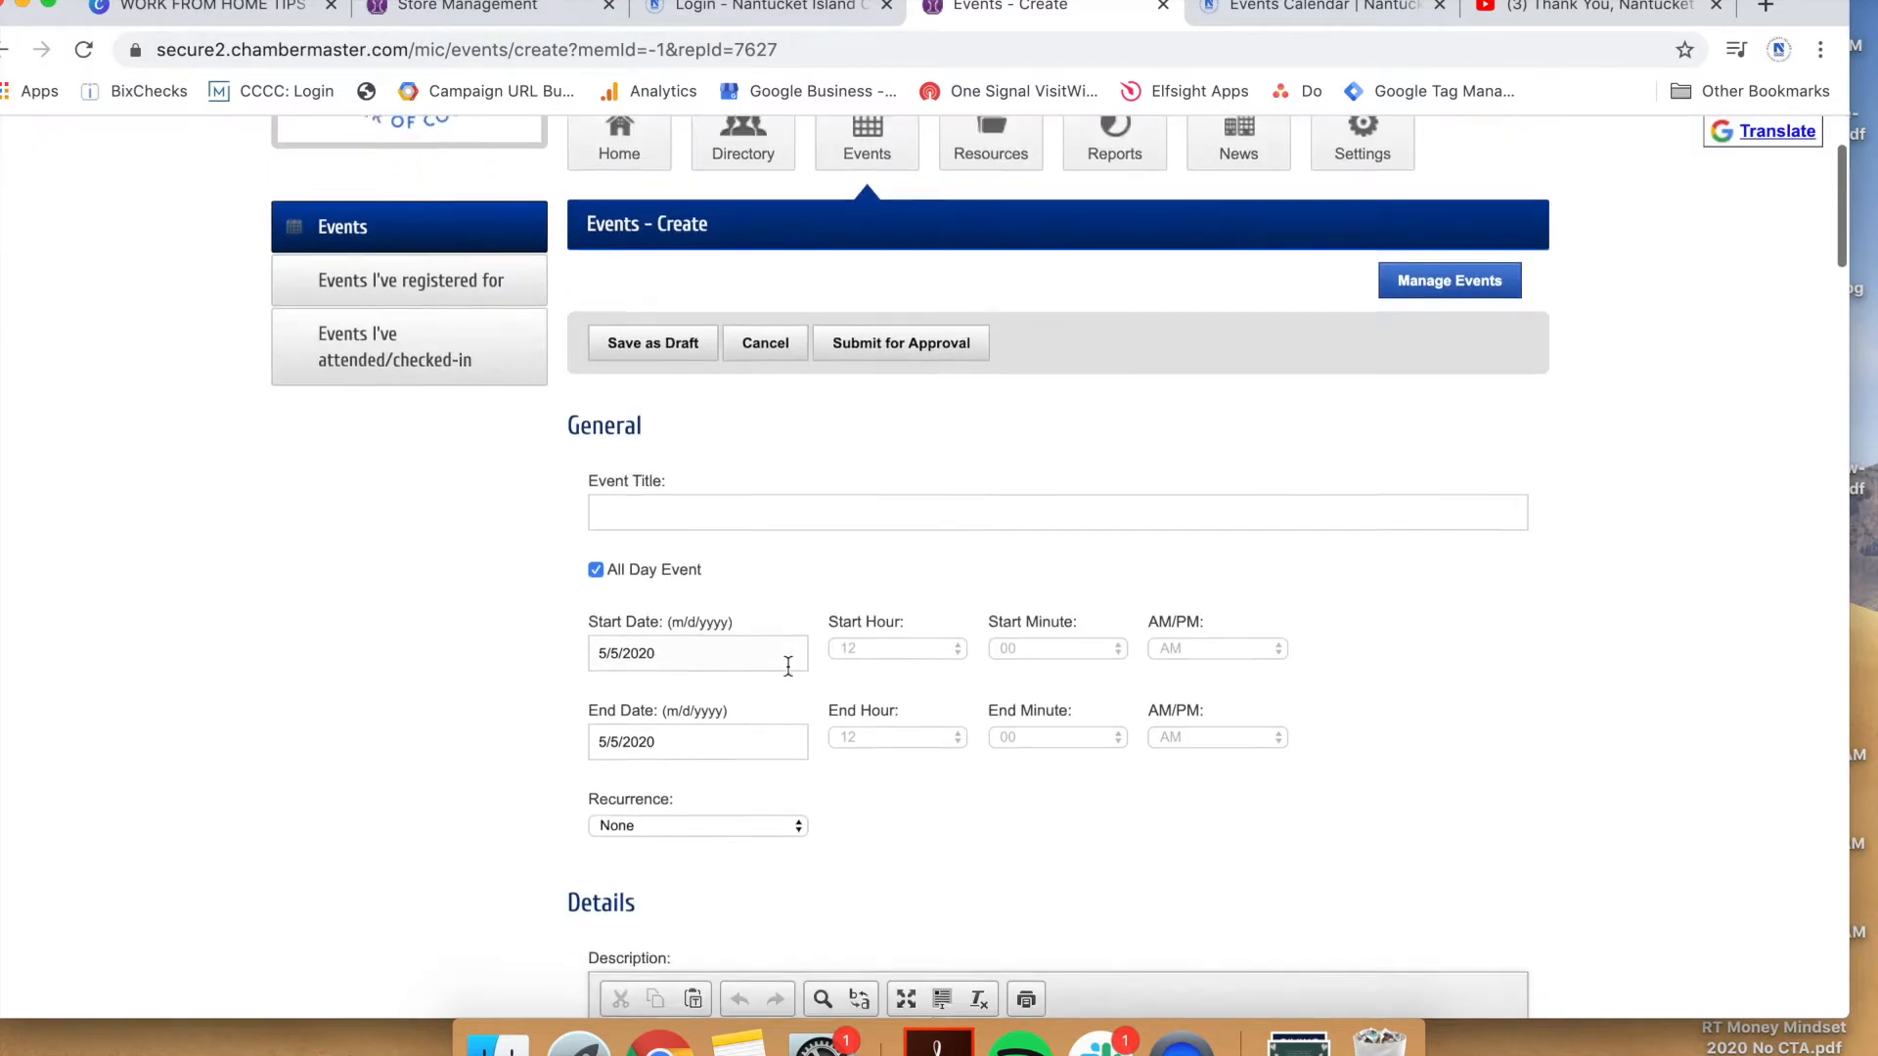
{"action": "left_click", "coordinate": [743, 461]}
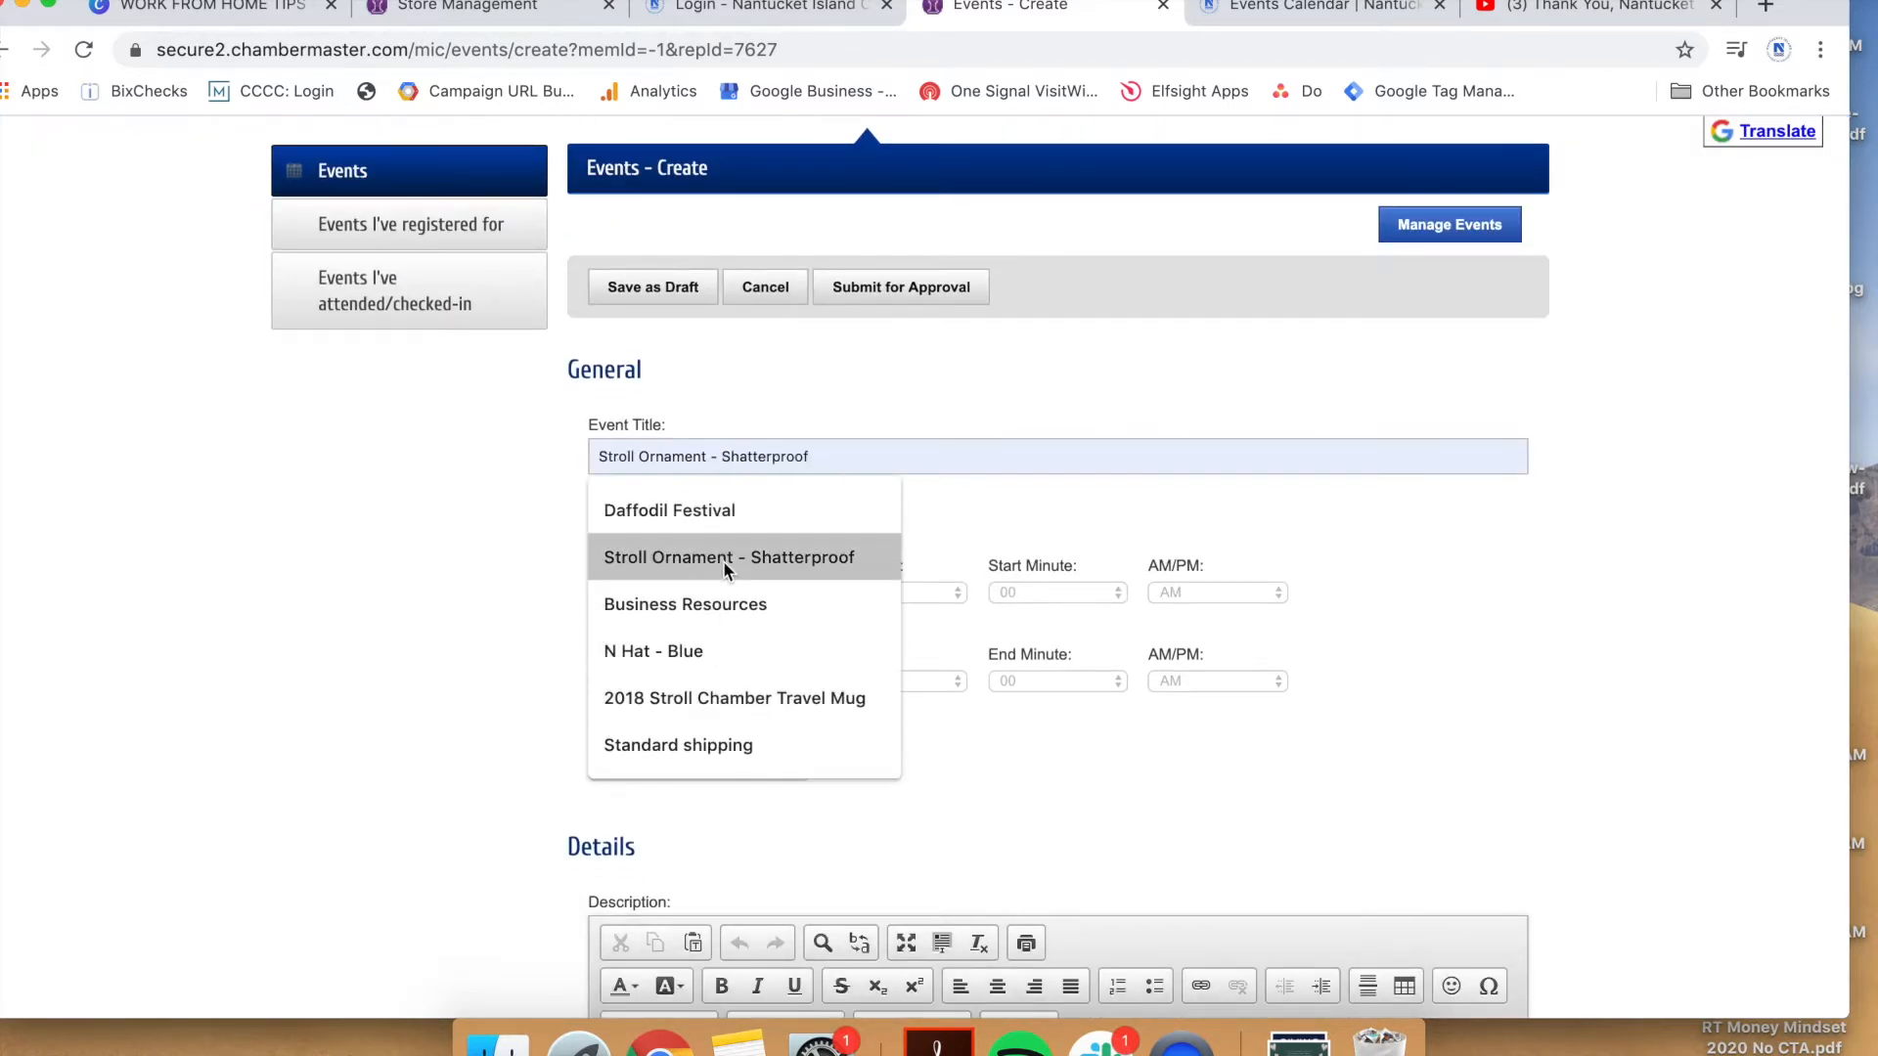
{"action": "type", "text": "Tes"}
{"action": "left_click", "coordinate": [725, 525]}
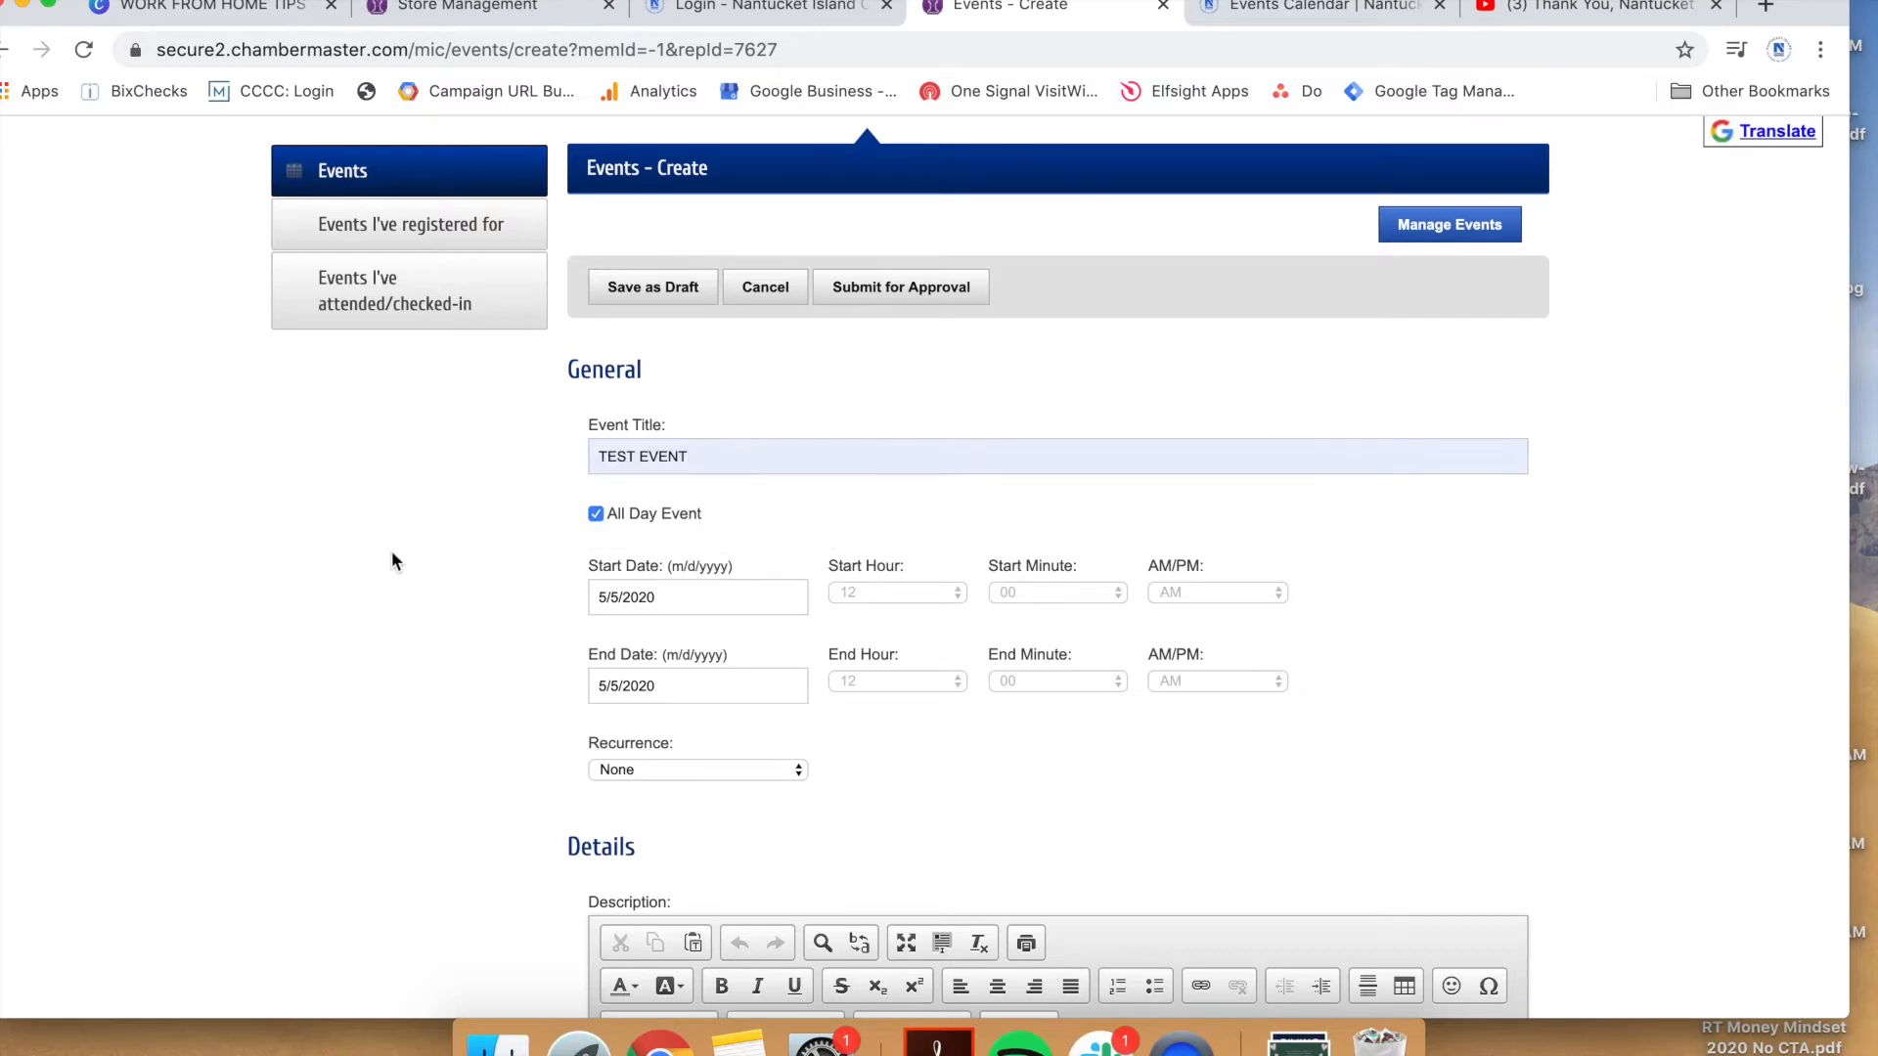
Turn off the all-day setting and schedule the event from 12:00 PM to 2:00 PM
{"action": "scroll", "coordinate": [391, 550], "scroll_direction": "down", "scroll_amount": 2}
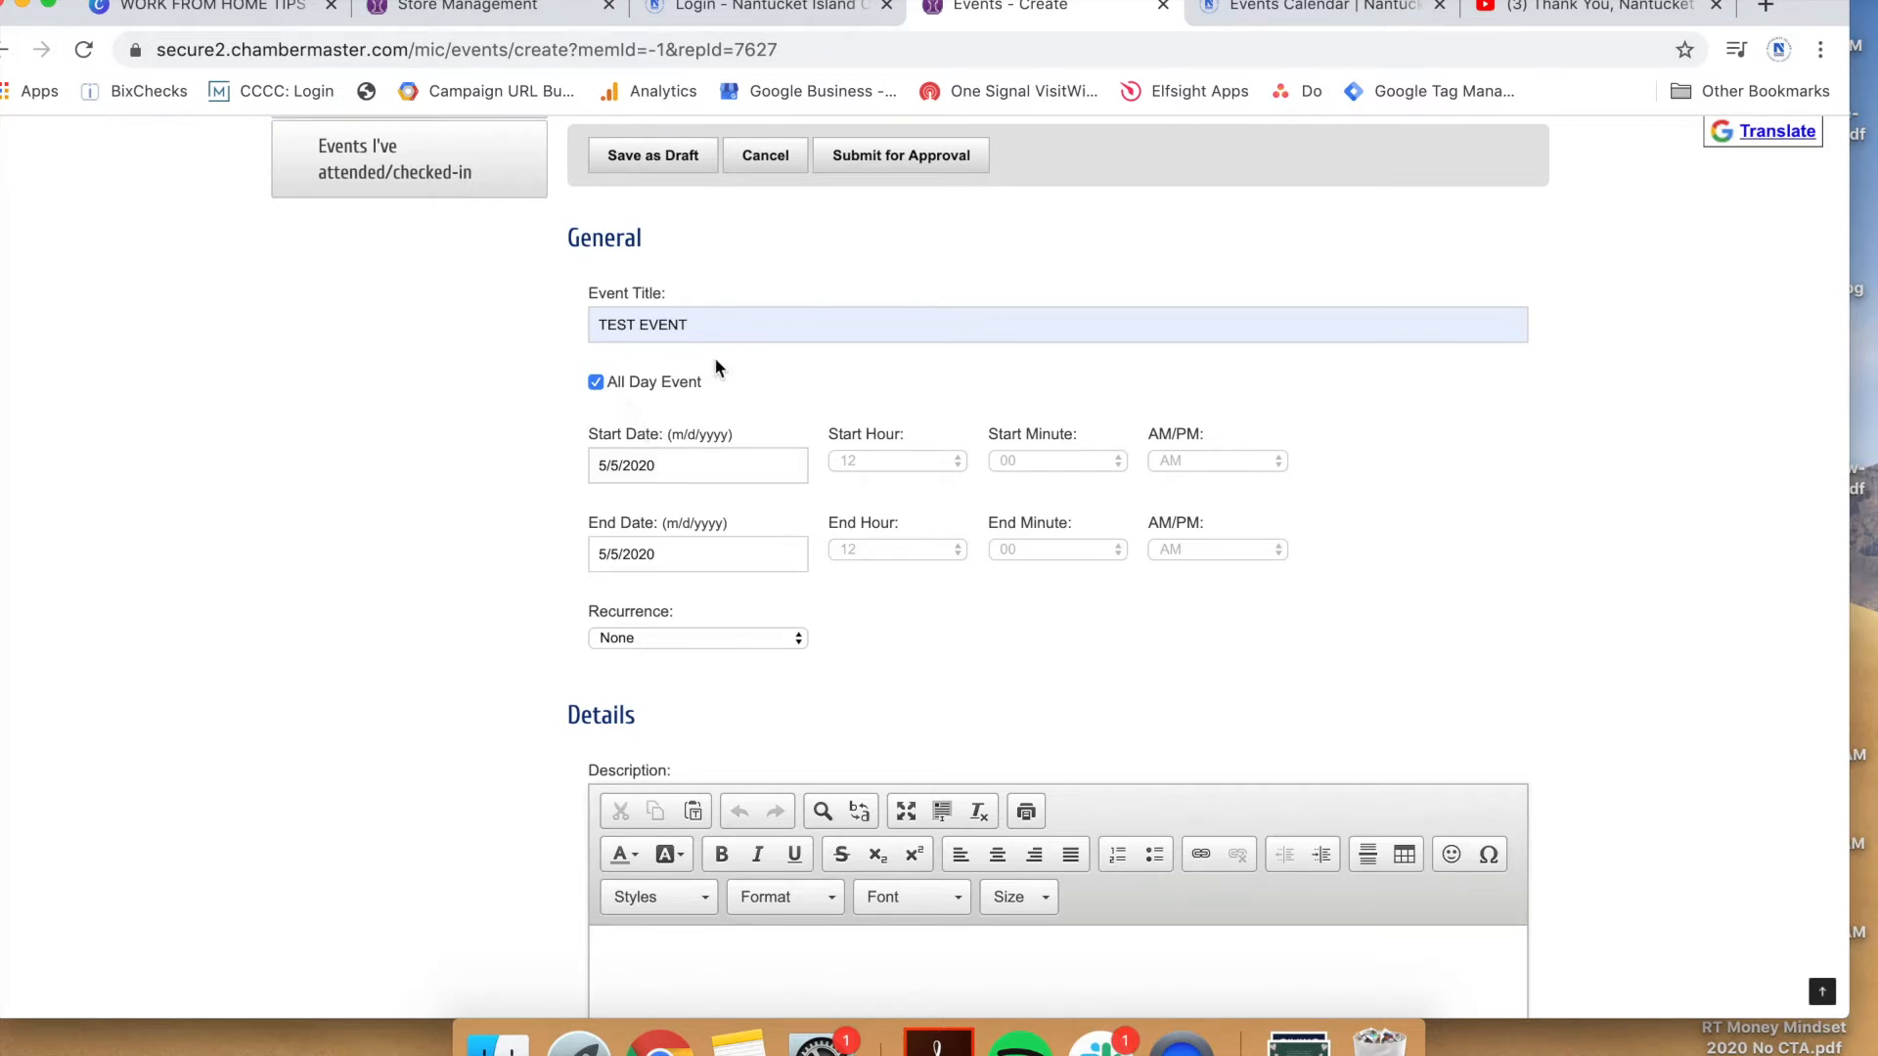
{"action": "left_click", "coordinate": [595, 382]}
{"action": "left_click", "coordinate": [1167, 472]}
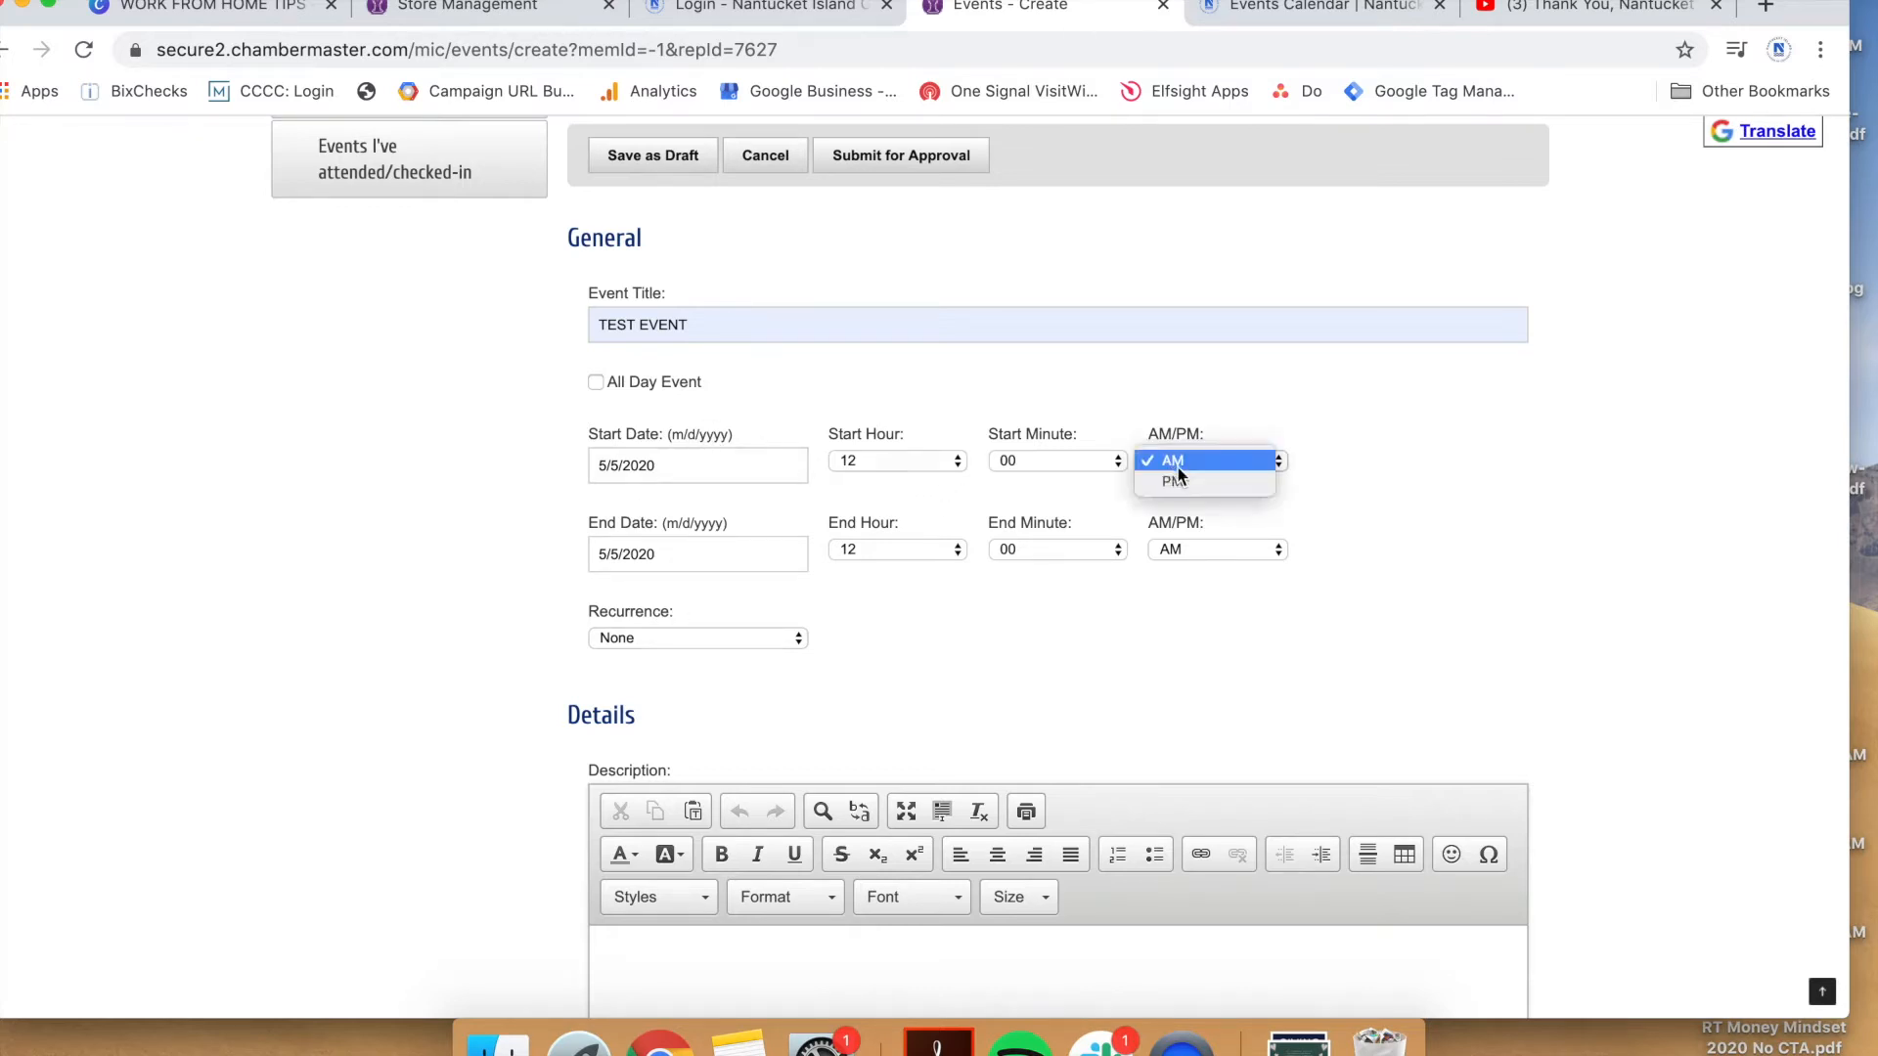
{"action": "left_click", "coordinate": [1184, 479]}
{"action": "left_click", "coordinate": [936, 556]}
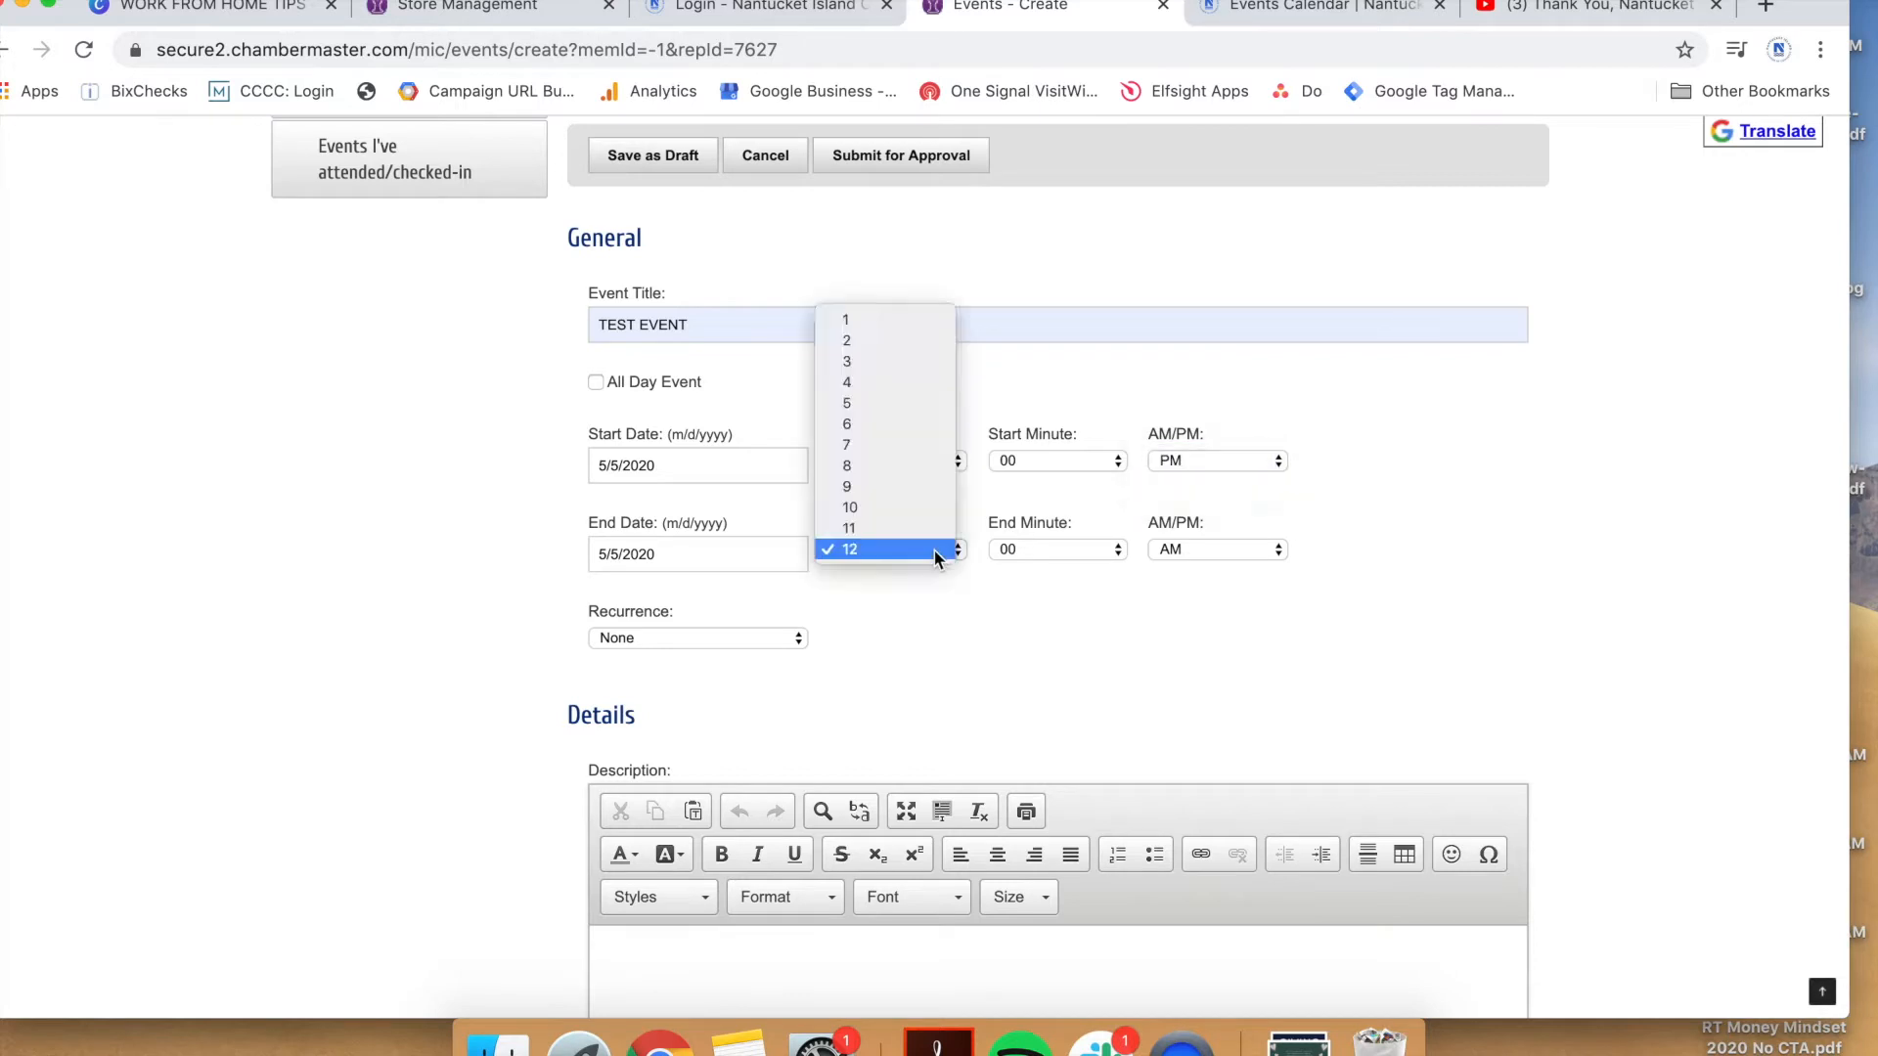
{"action": "left_click", "coordinate": [929, 342]}
{"action": "left_click", "coordinate": [1228, 551]}
{"action": "left_click", "coordinate": [1223, 570]}
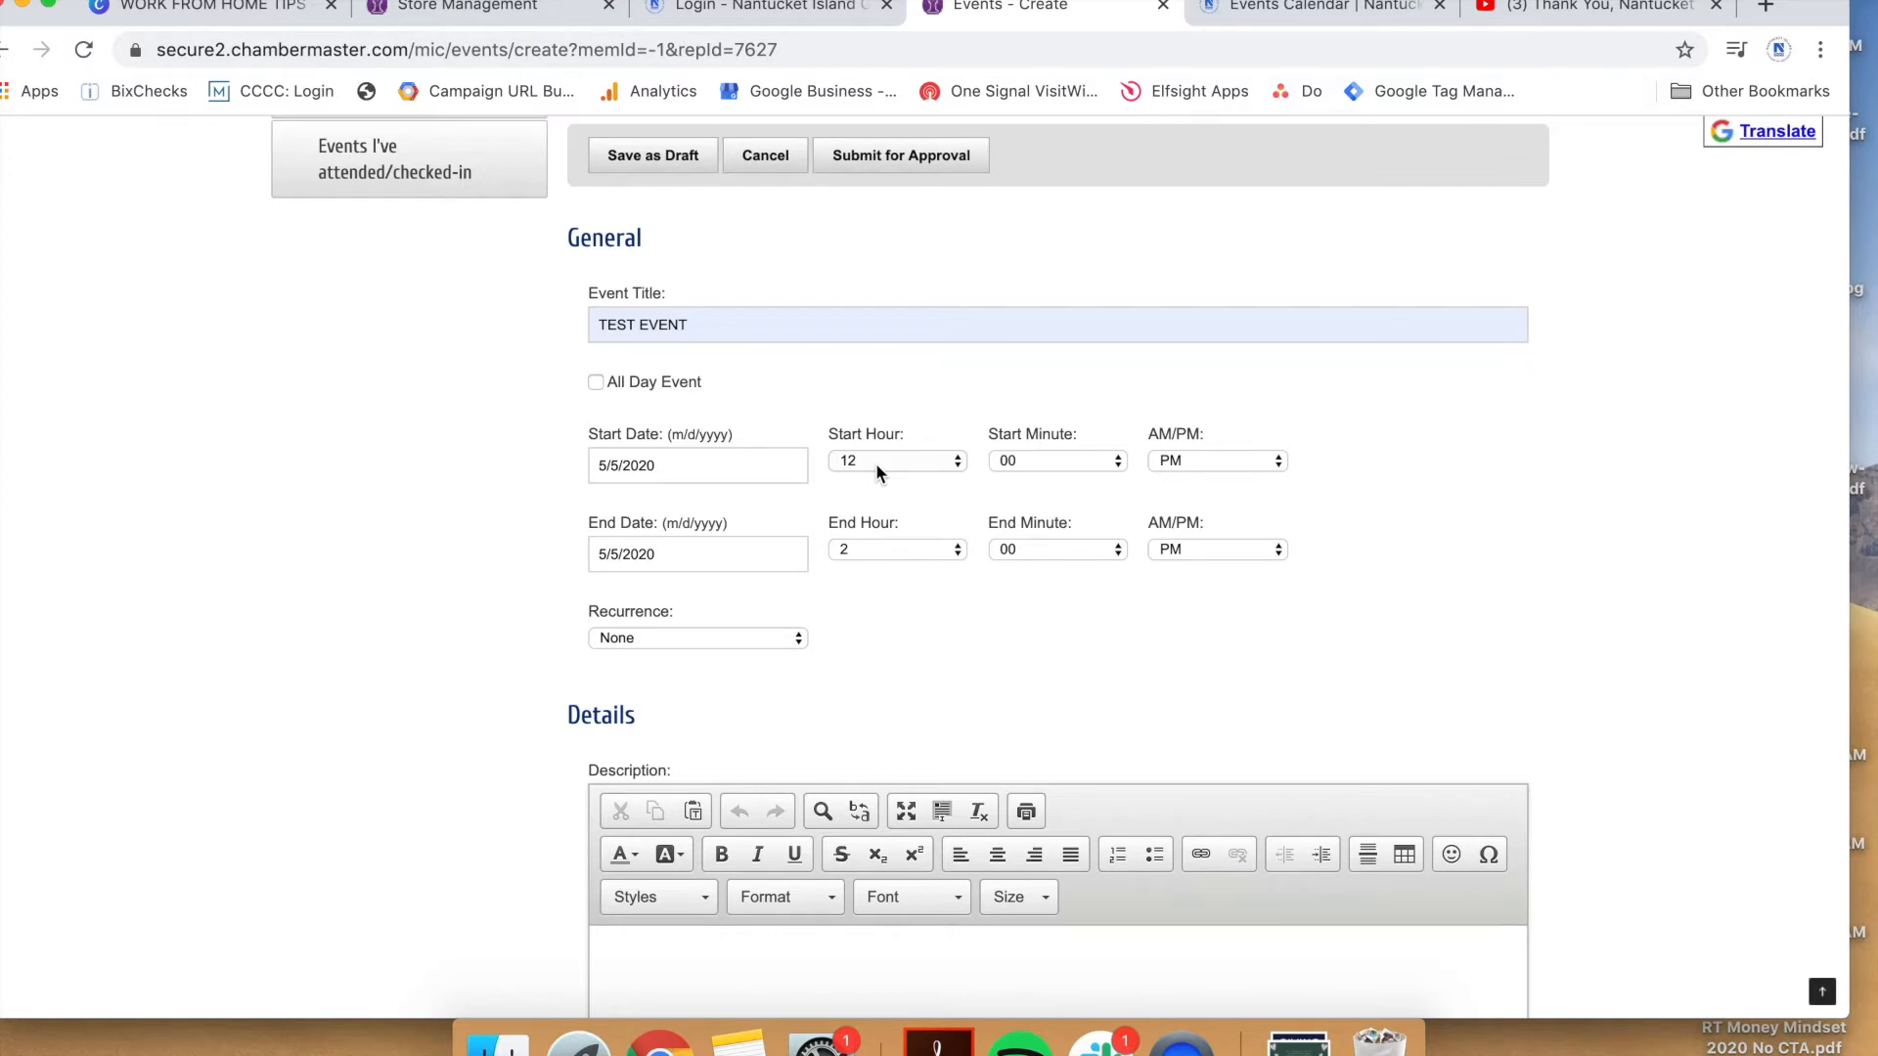
Make the event recur weekly on Monday and Tuesday through 6/1/2020
{"action": "left_click", "coordinate": [757, 639]}
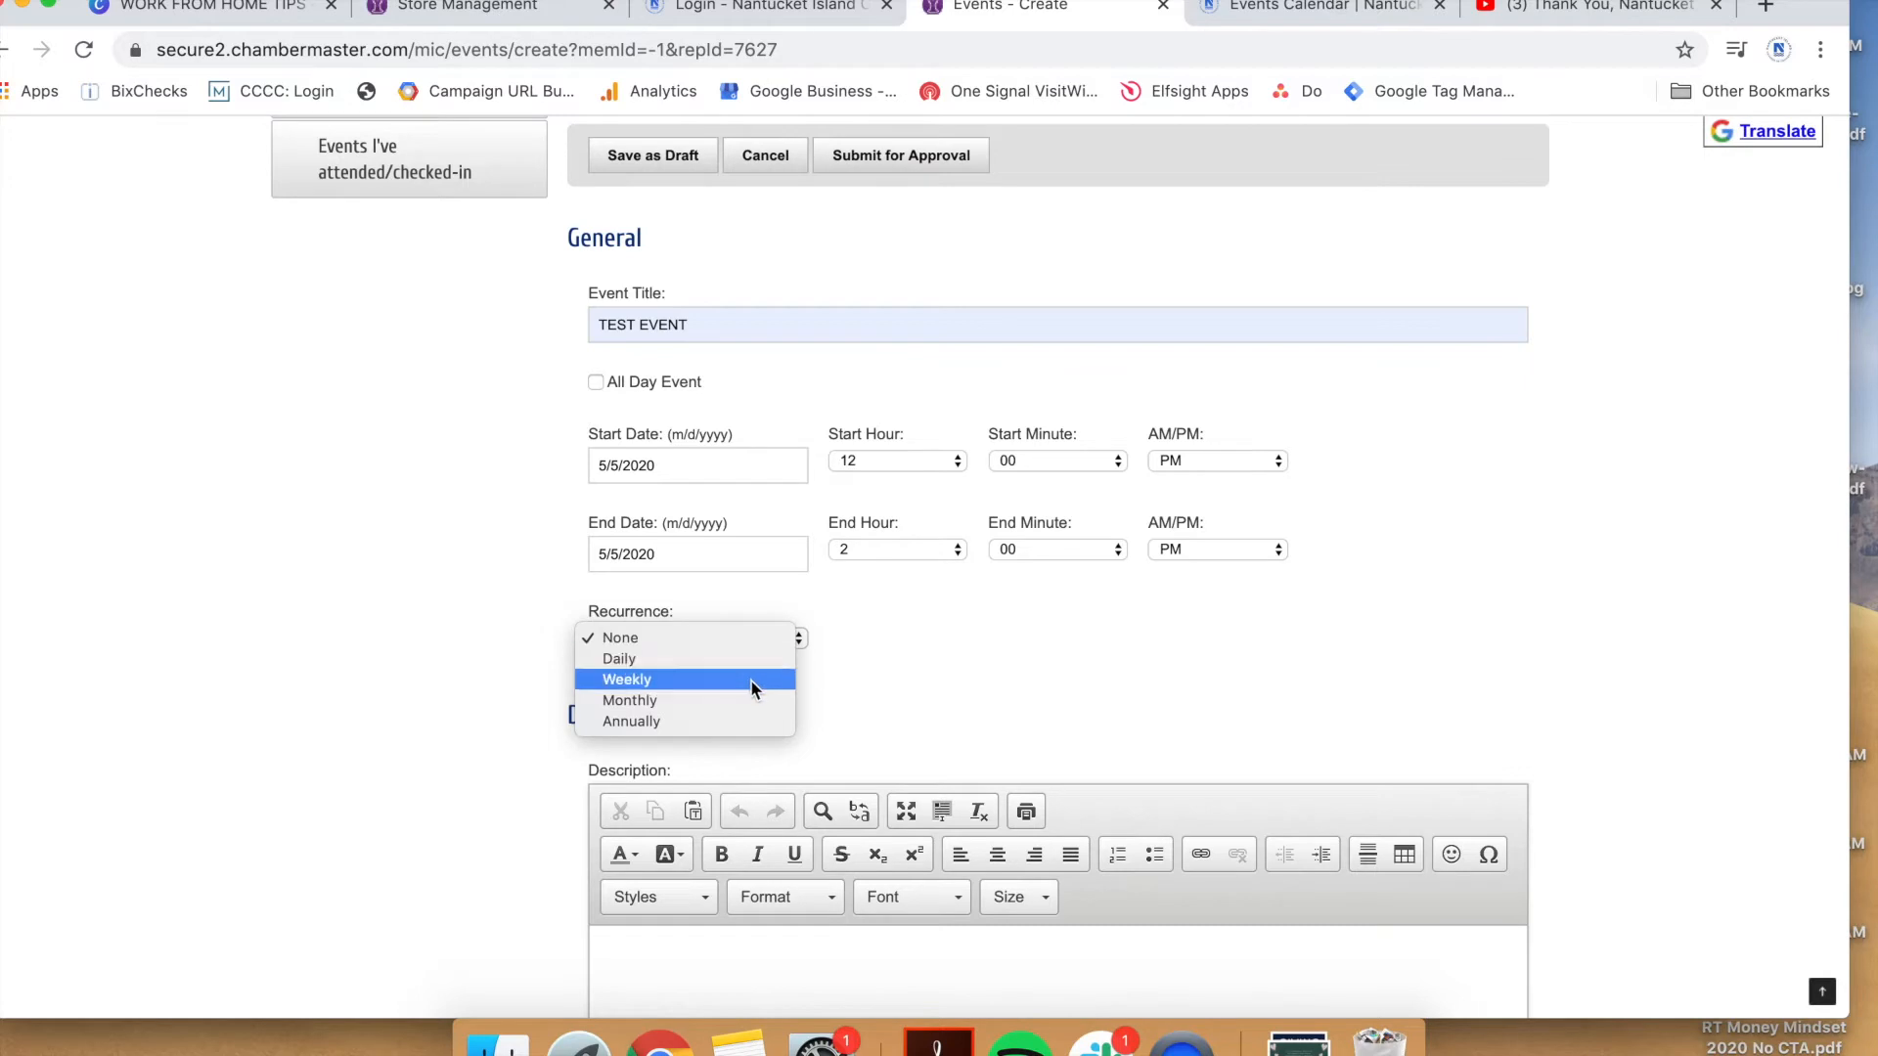
{"action": "left_click", "coordinate": [751, 682]}
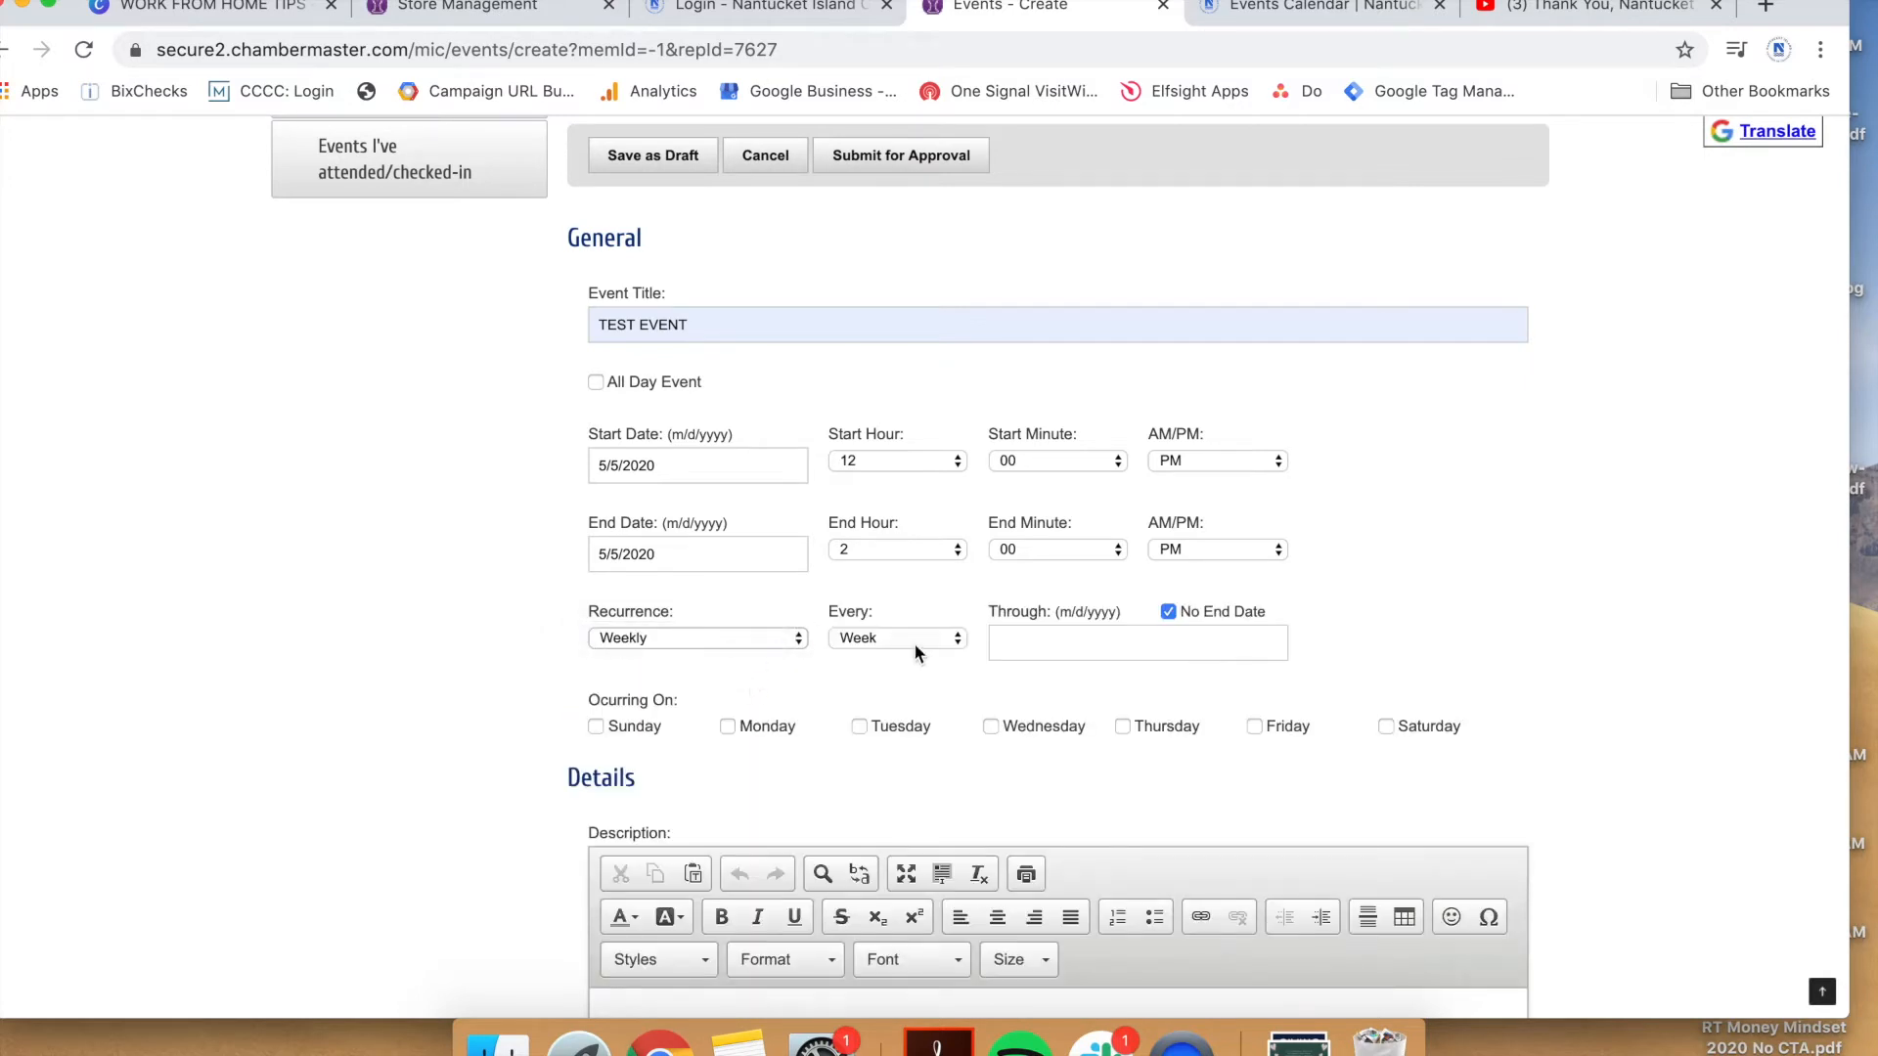
{"action": "left_click", "coordinate": [1048, 638]}
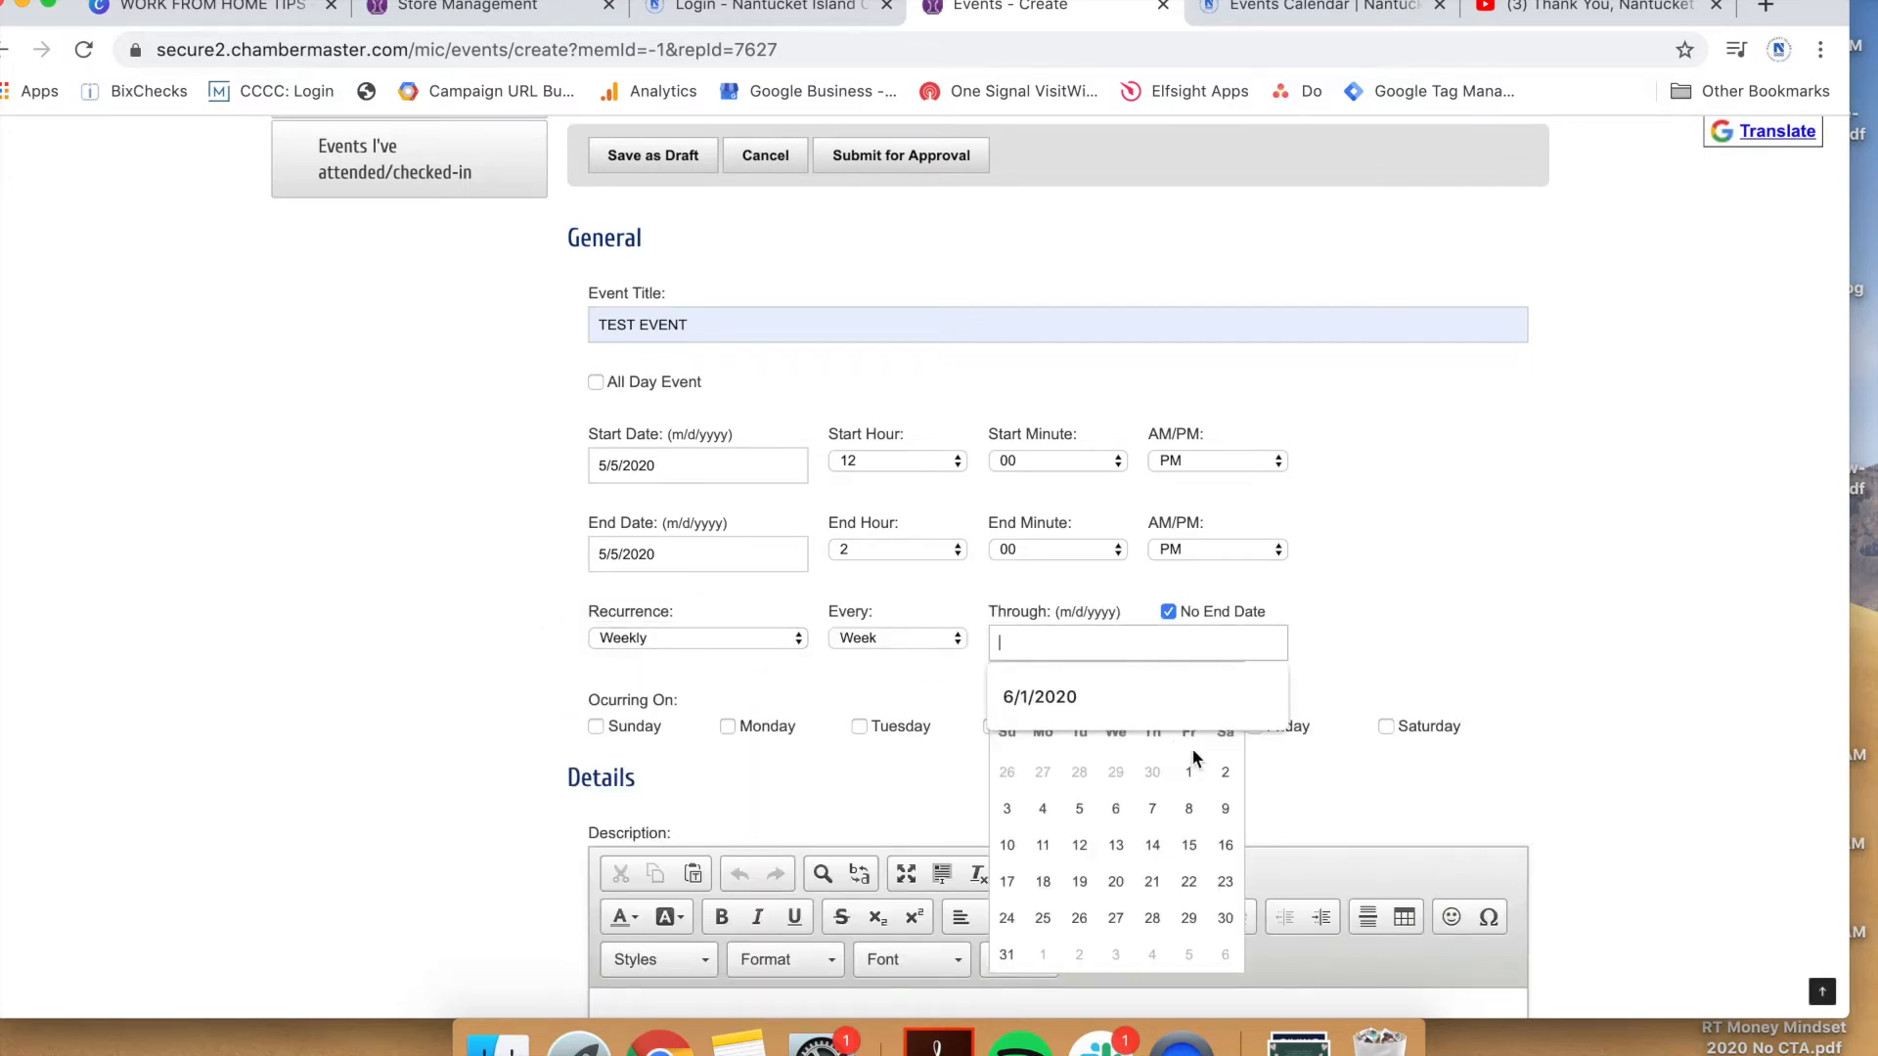
{"action": "left_click", "coordinate": [1183, 696]}
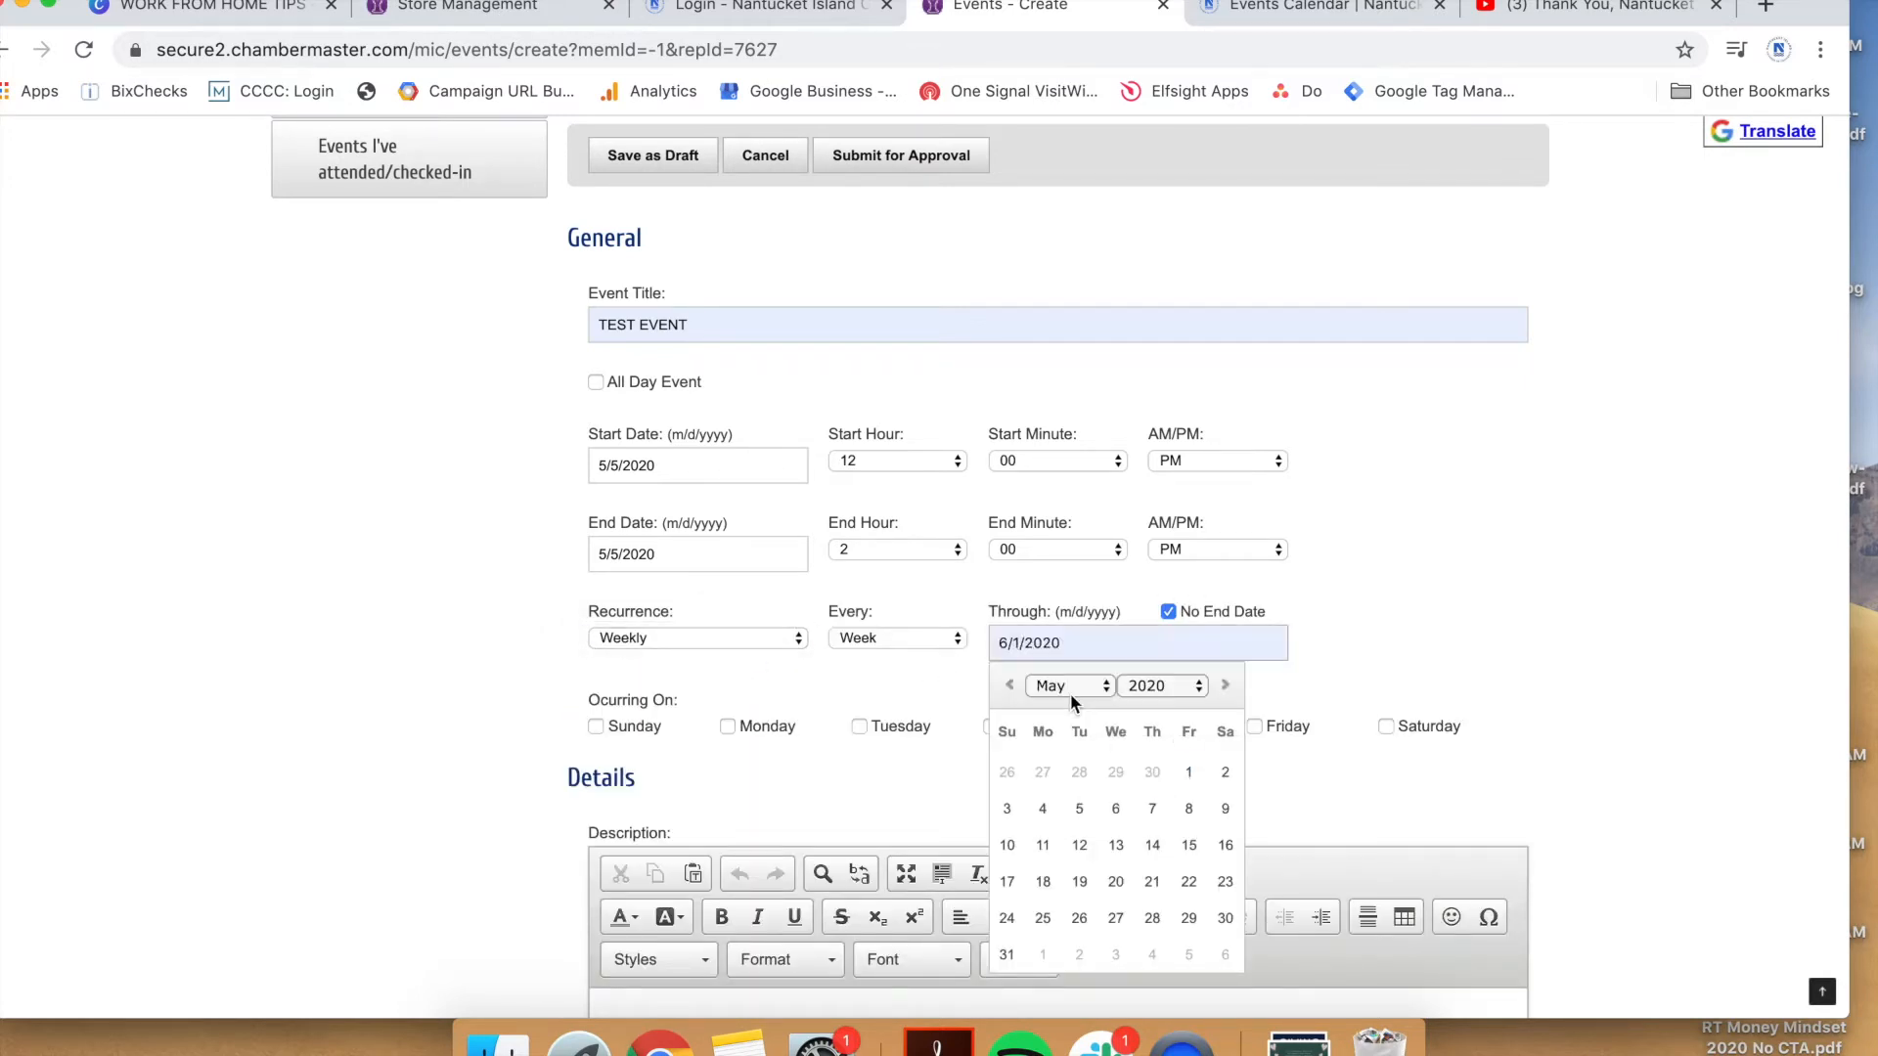
{"action": "left_click", "coordinate": [1481, 583]}
{"action": "scroll", "coordinate": [1223, 642], "scroll_direction": "down", "scroll_amount": 2}
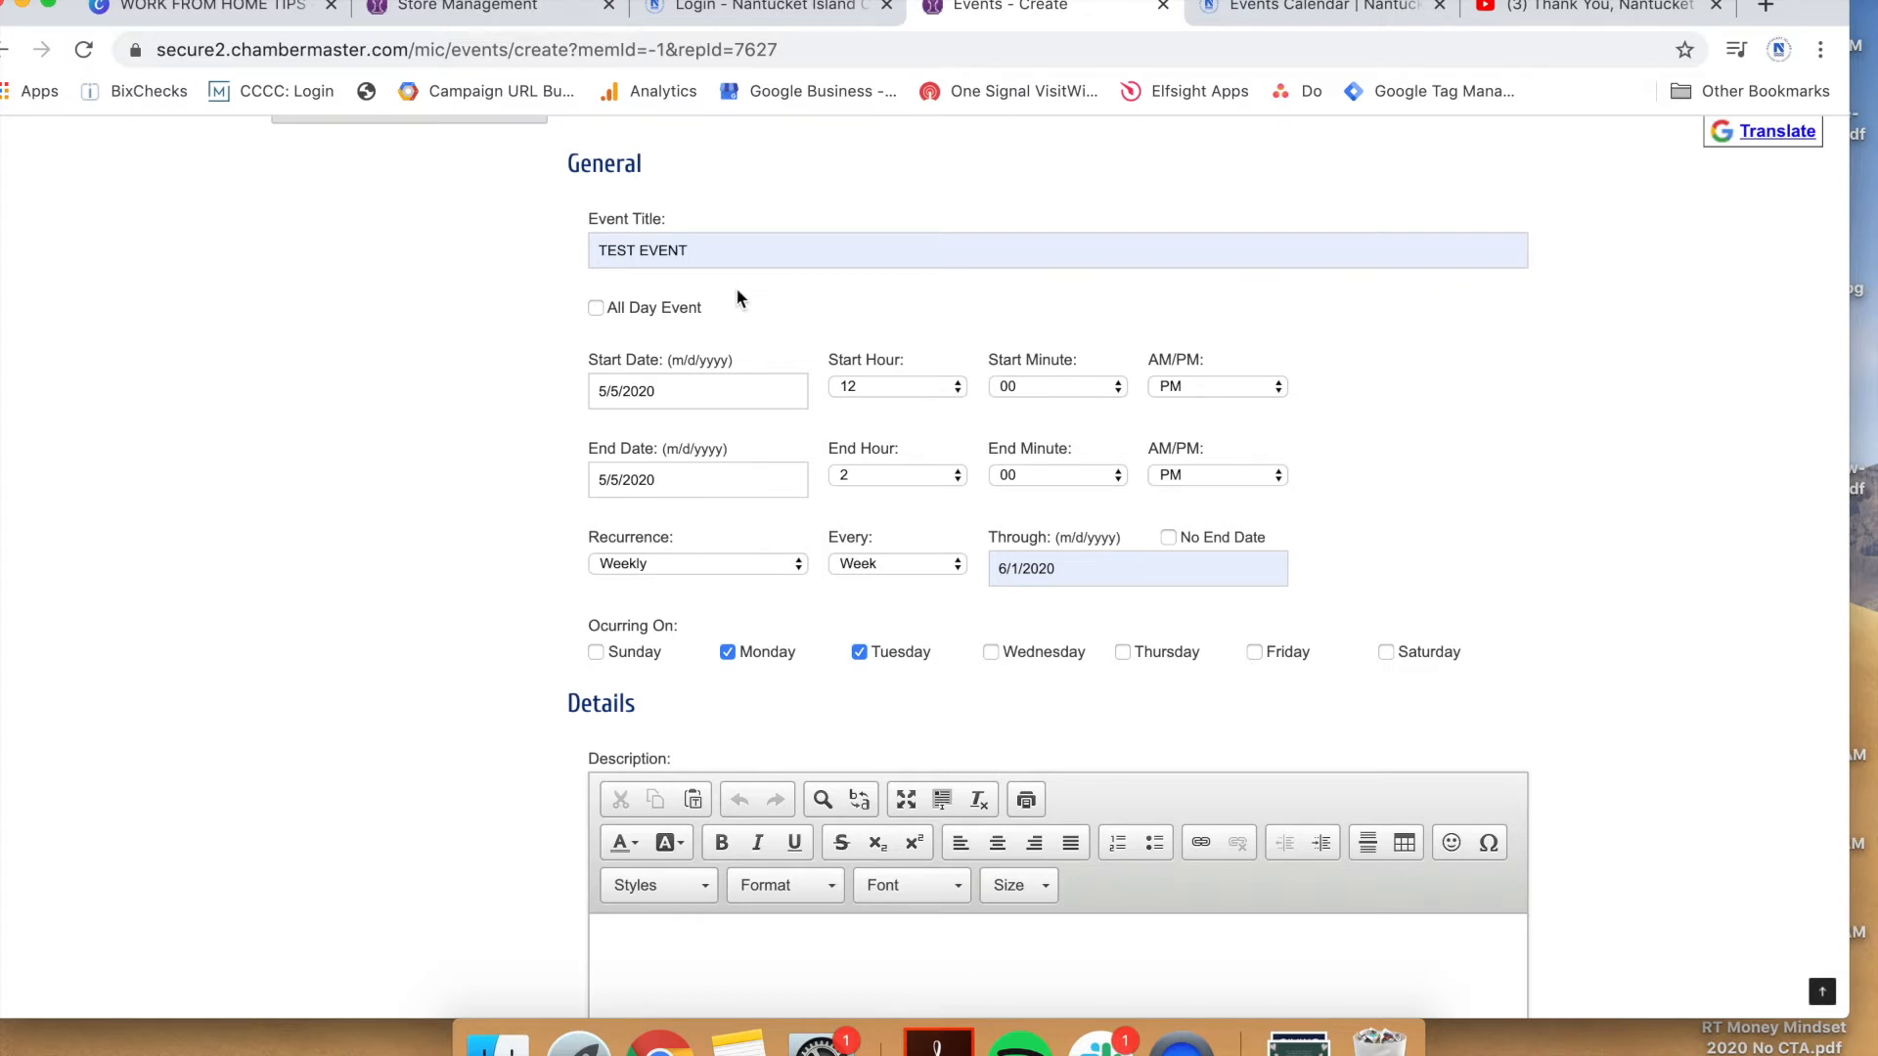
{"action": "left_click", "coordinate": [735, 396]}
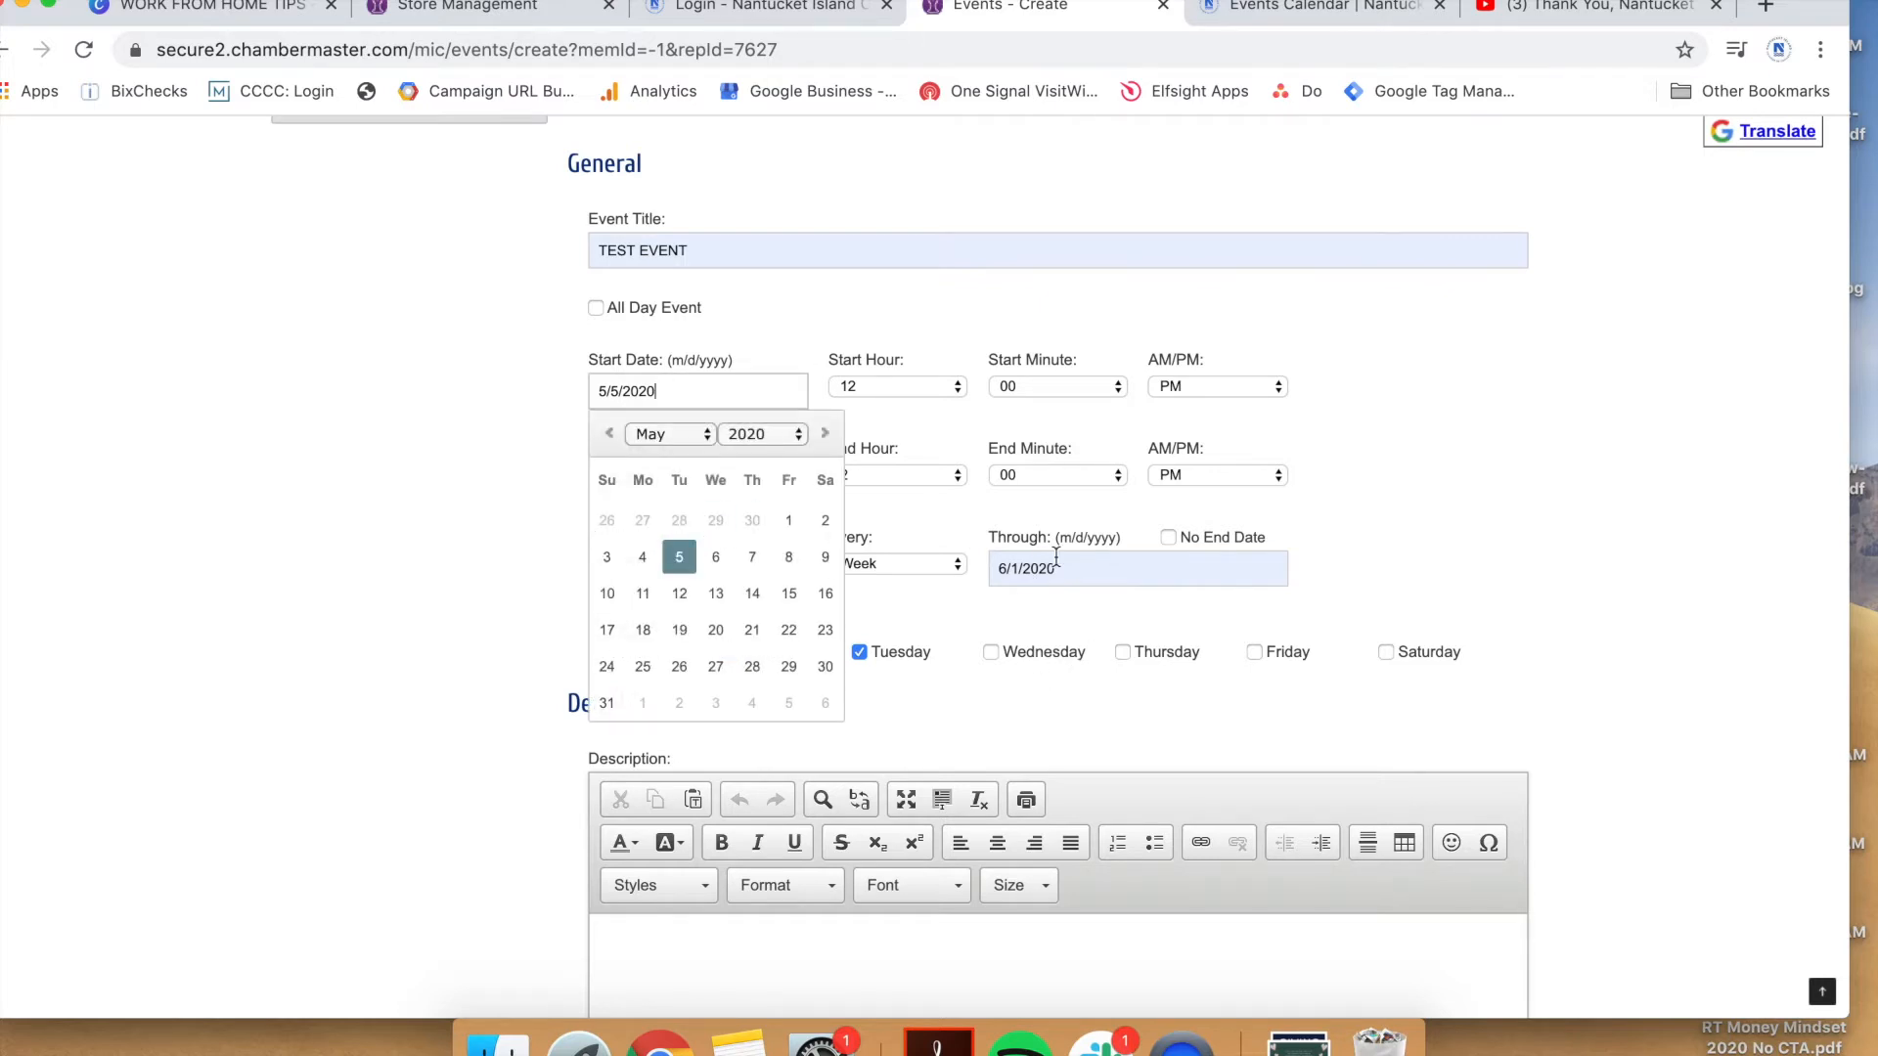
{"action": "left_click", "coordinate": [1112, 565]}
{"action": "left_click", "coordinate": [1466, 526]}
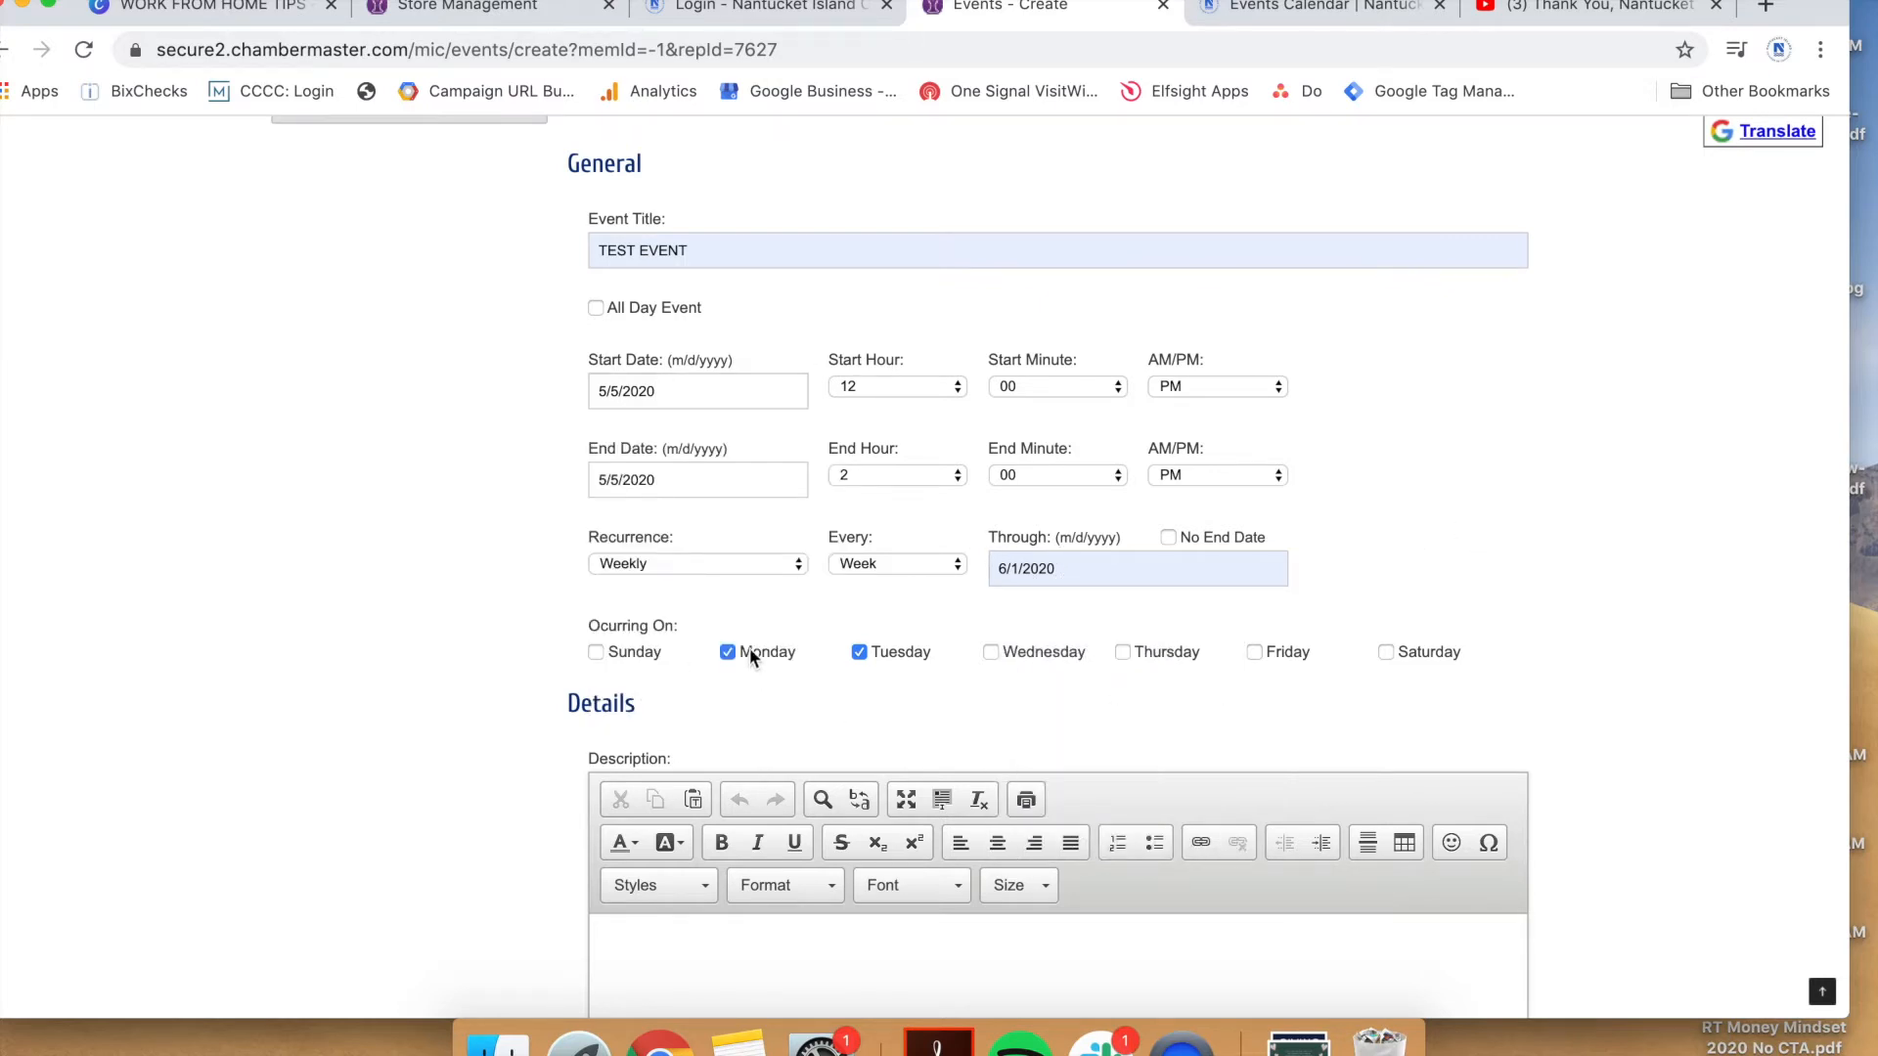
{"action": "scroll", "coordinate": [1492, 454], "scroll_direction": "down", "scroll_amount": 3}
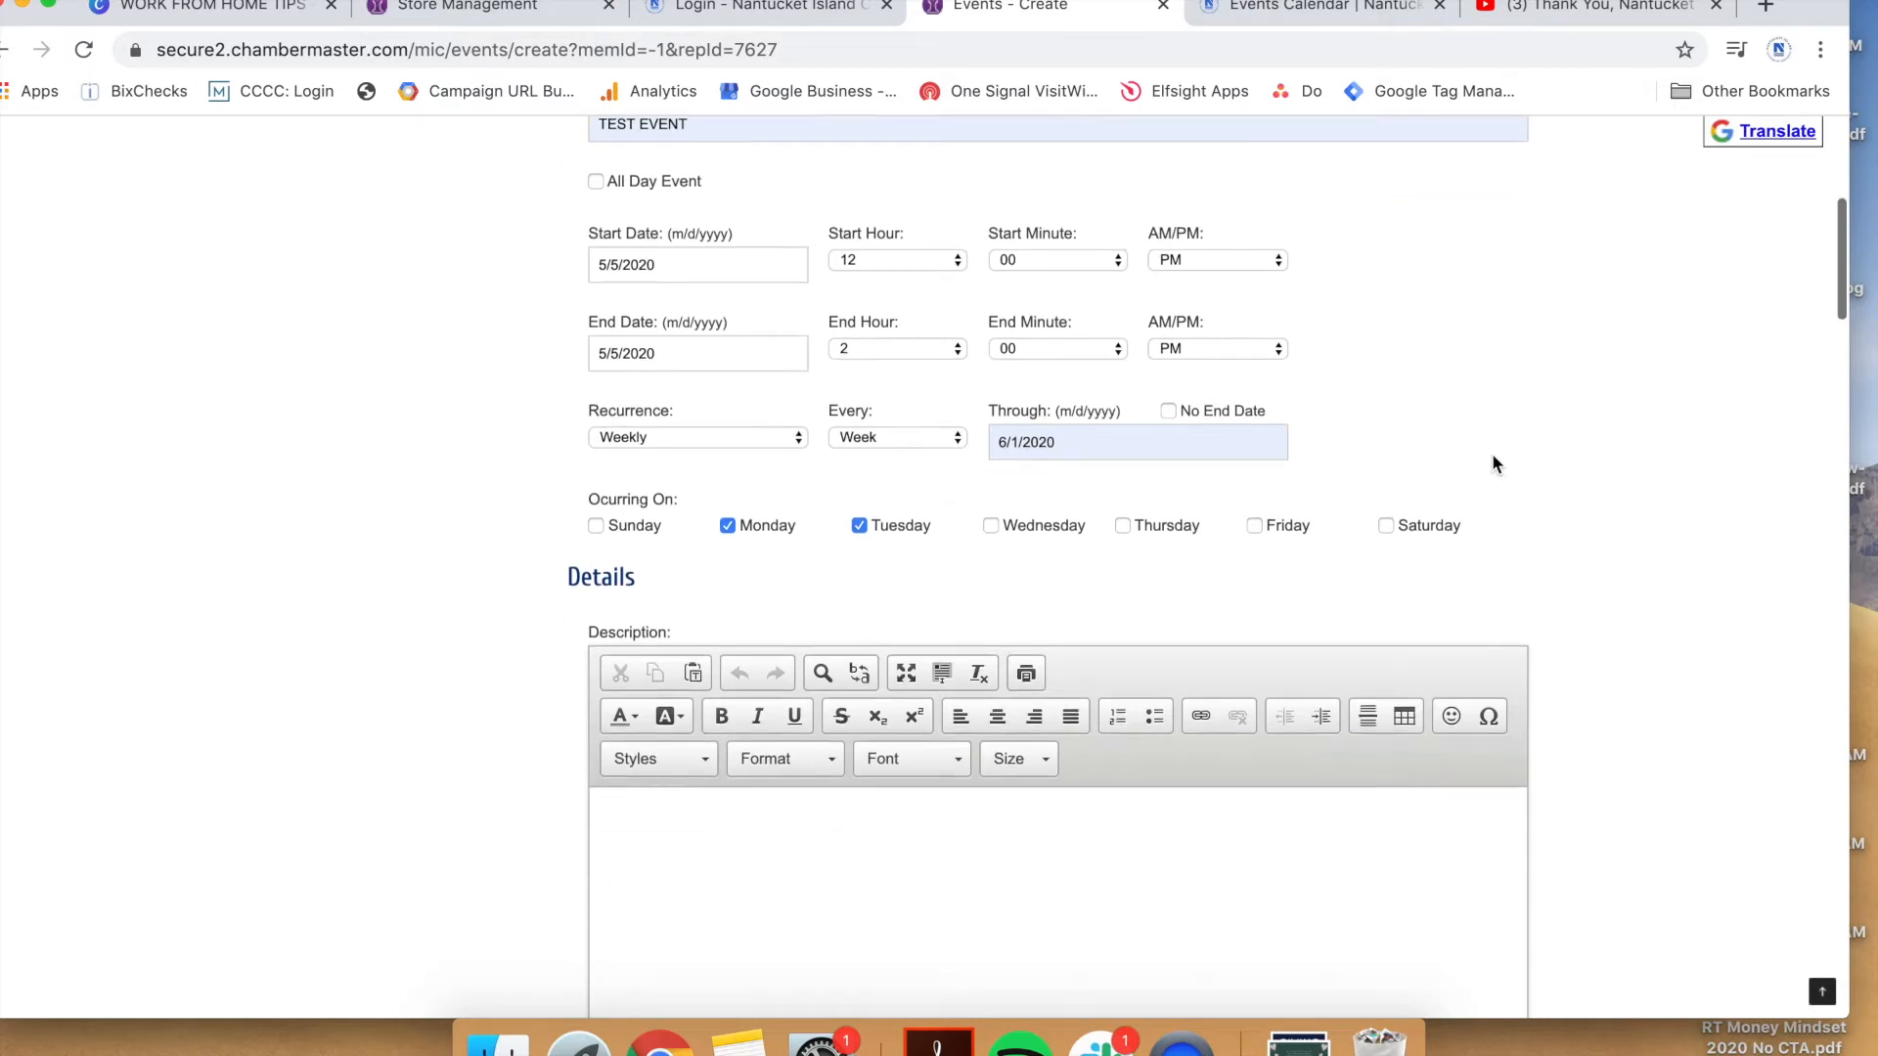
{"action": "scroll", "coordinate": [1492, 454], "scroll_direction": "up", "scroll_amount": 1}
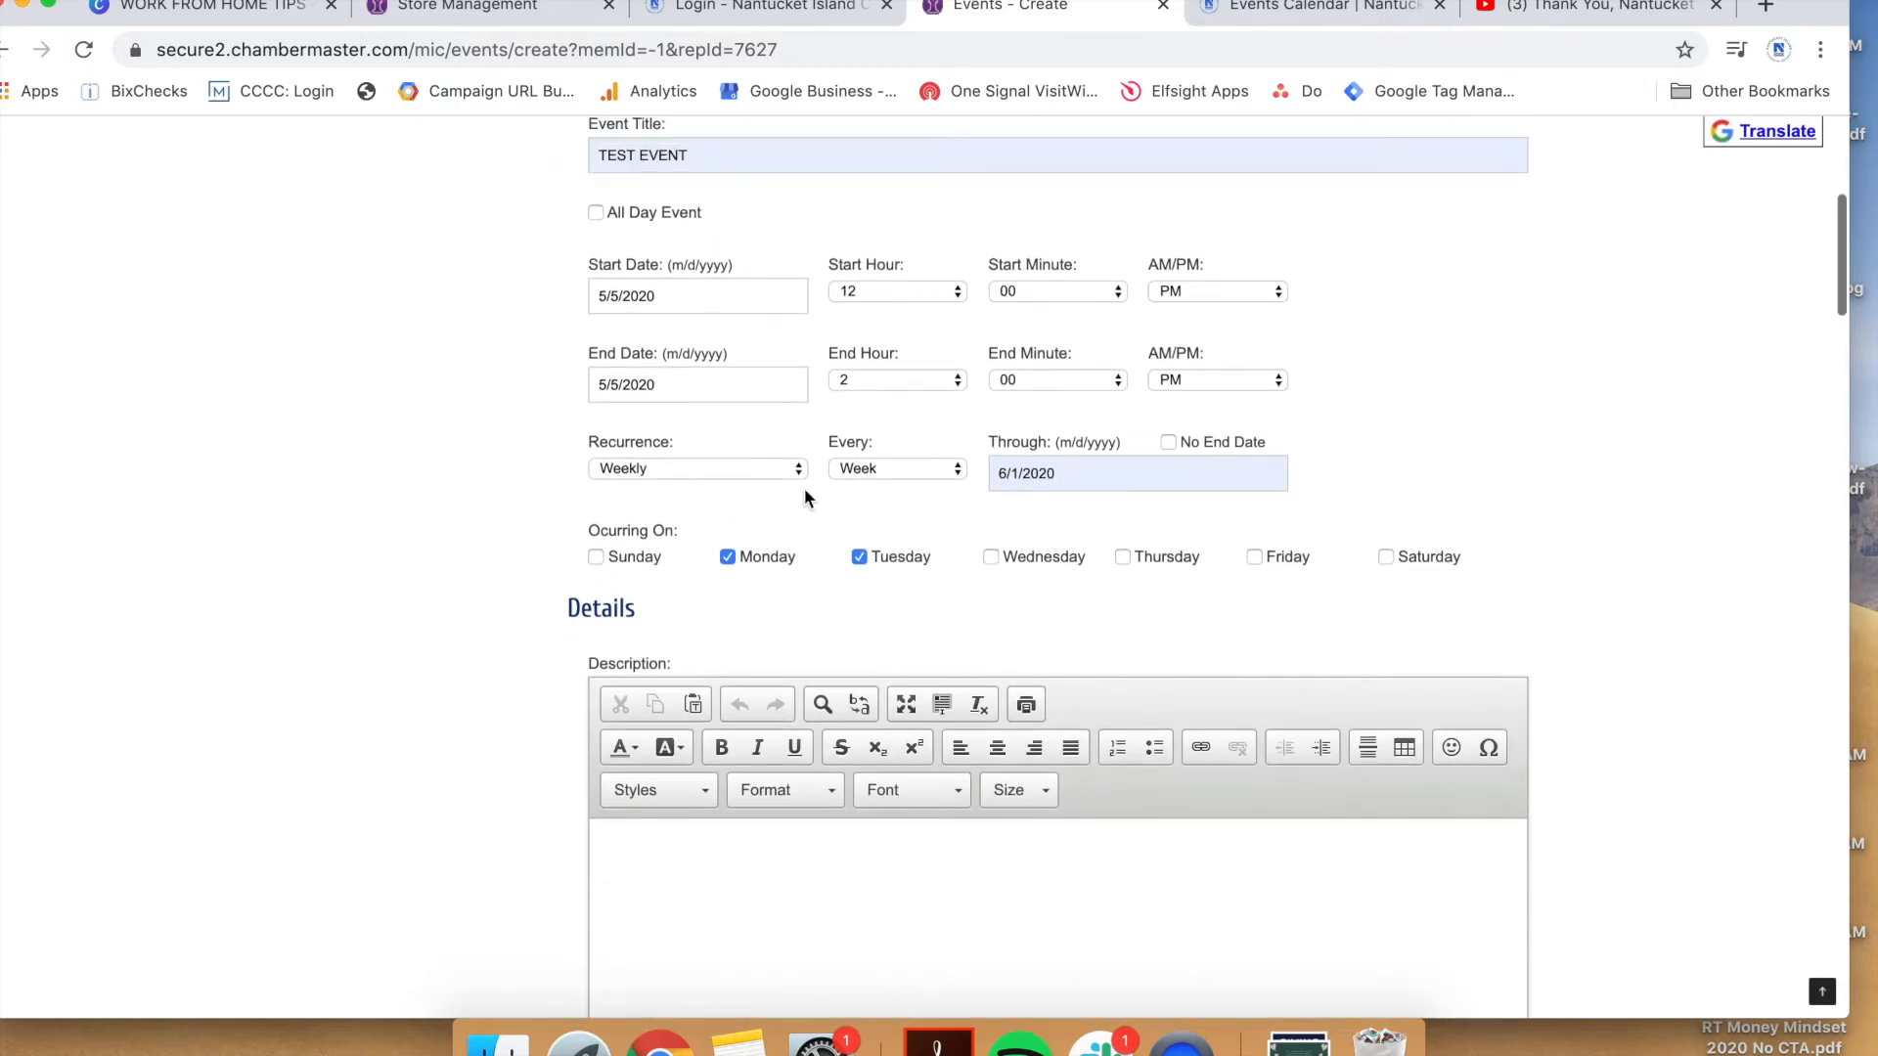
Change the event's recurrence to Daily, running through 5/11/2020
{"action": "left_click", "coordinate": [679, 473]}
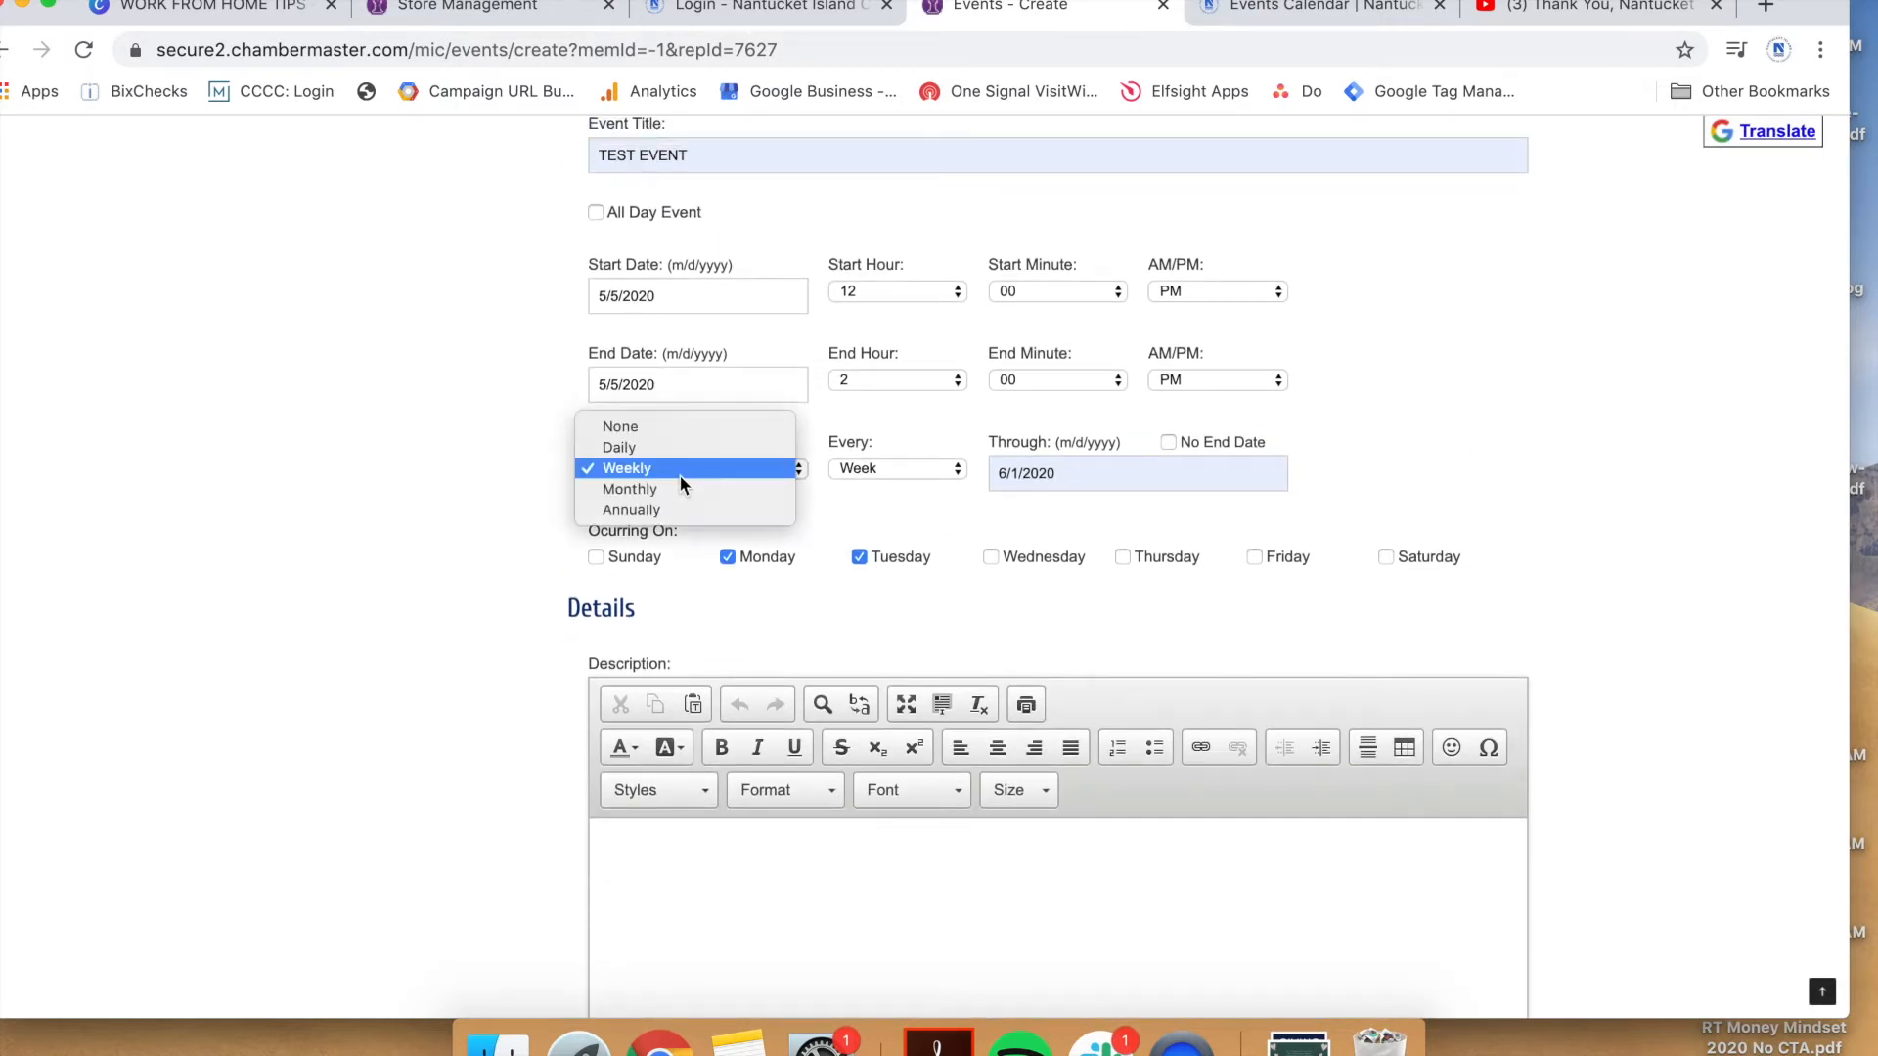
{"action": "key", "text": "Escape"}
{"action": "key", "text": "Up"}
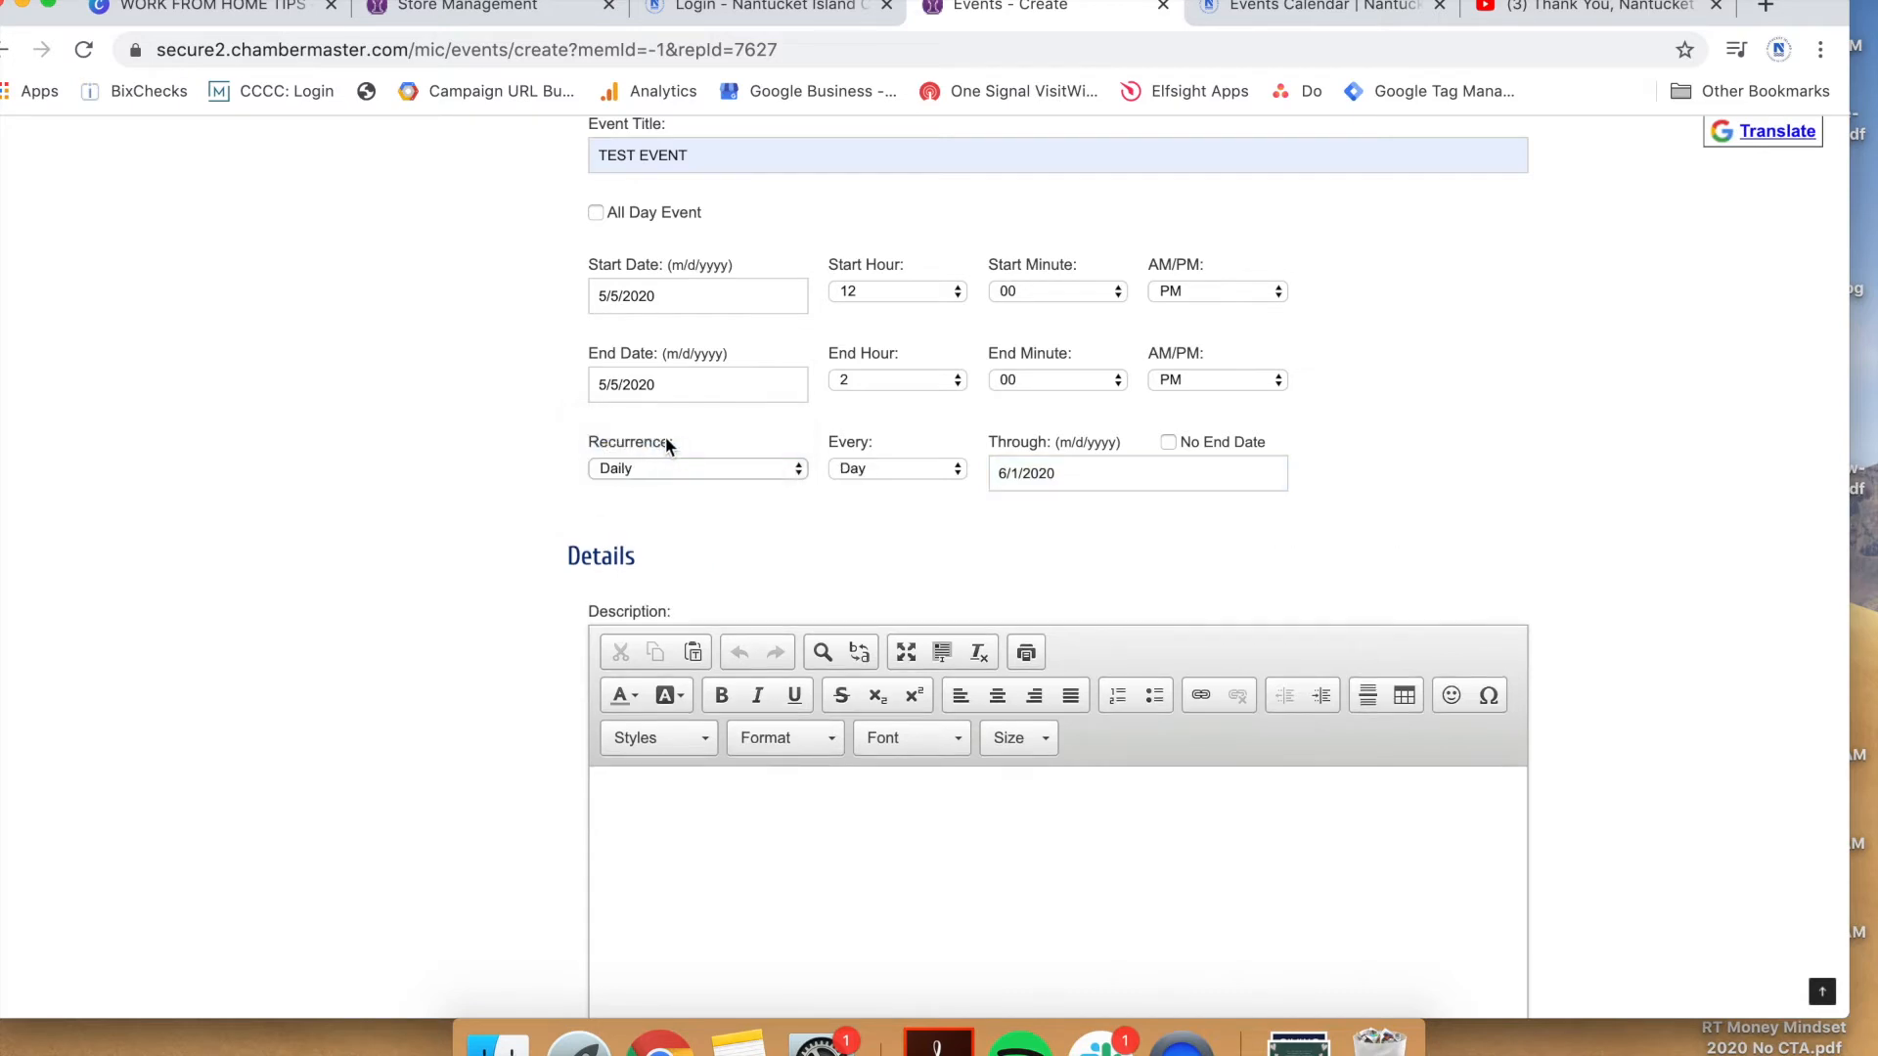
{"action": "left_click", "coordinate": [1034, 474]}
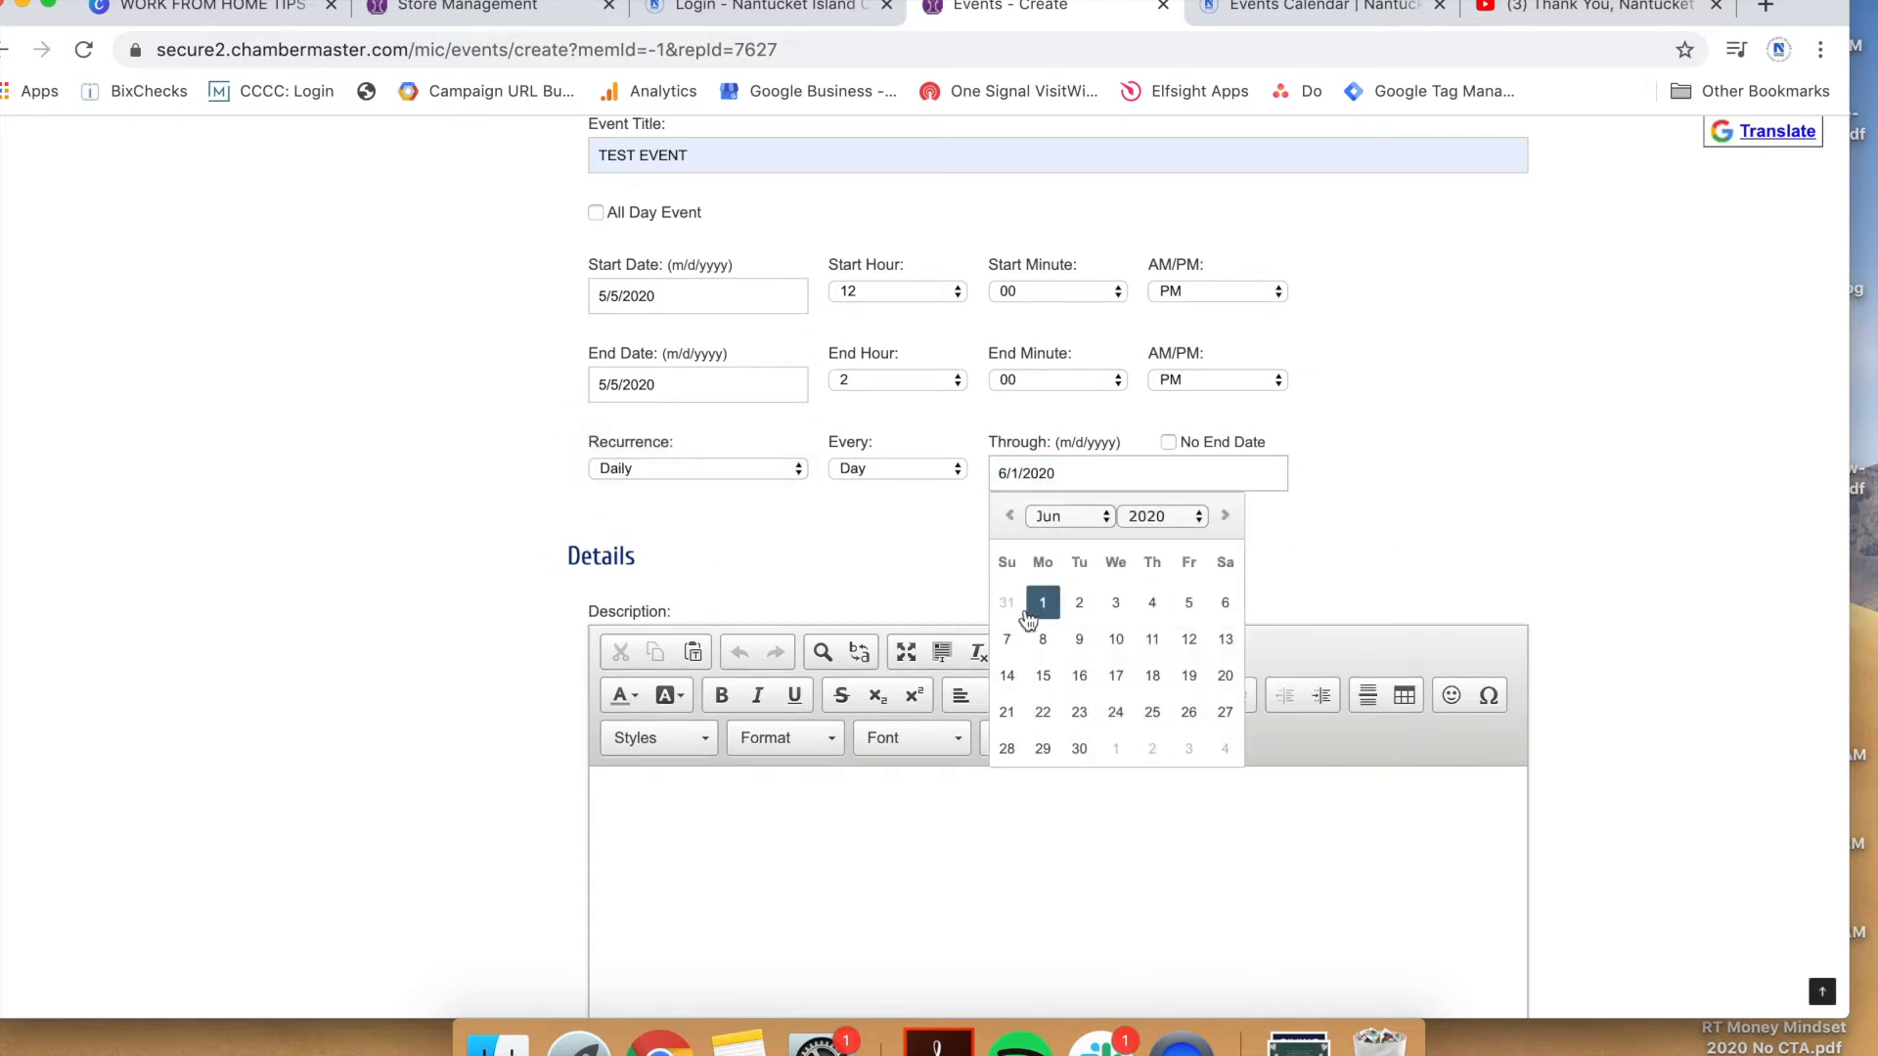
{"action": "left_click", "coordinate": [1005, 518]}
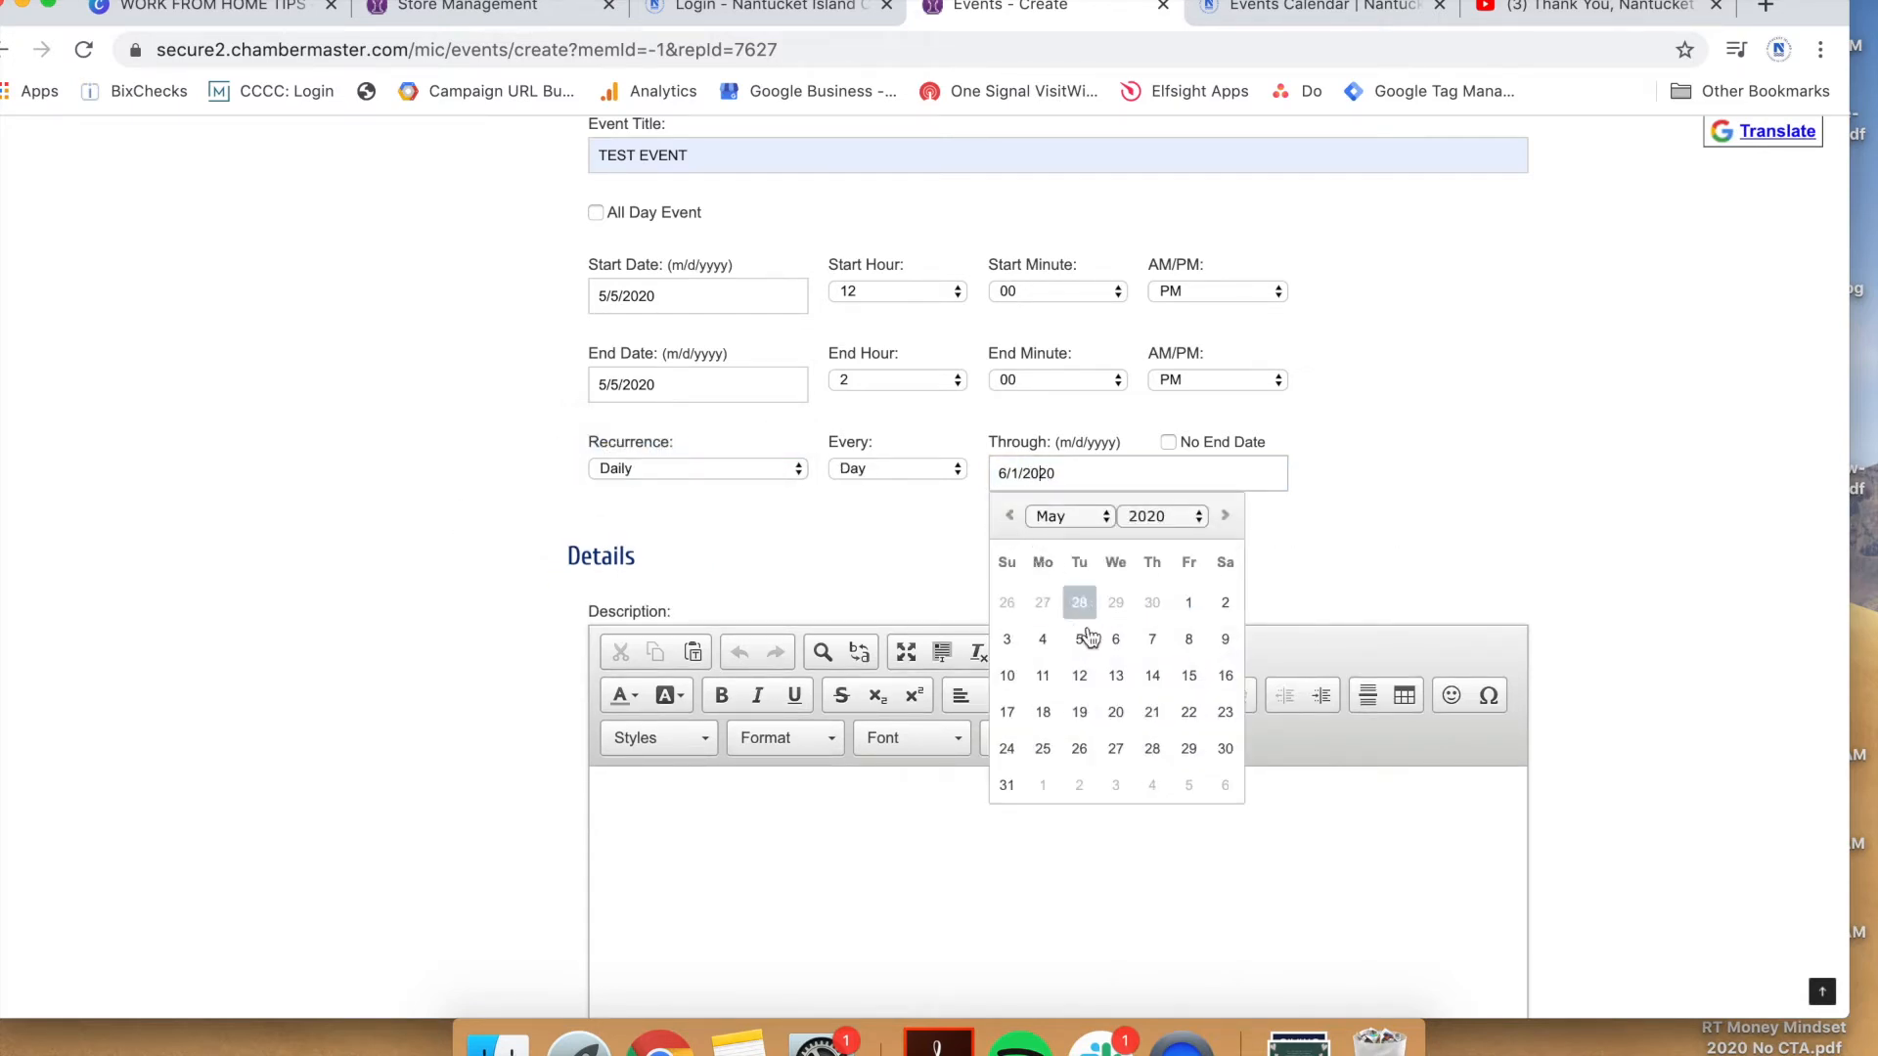
{"action": "left_click", "coordinate": [1042, 676]}
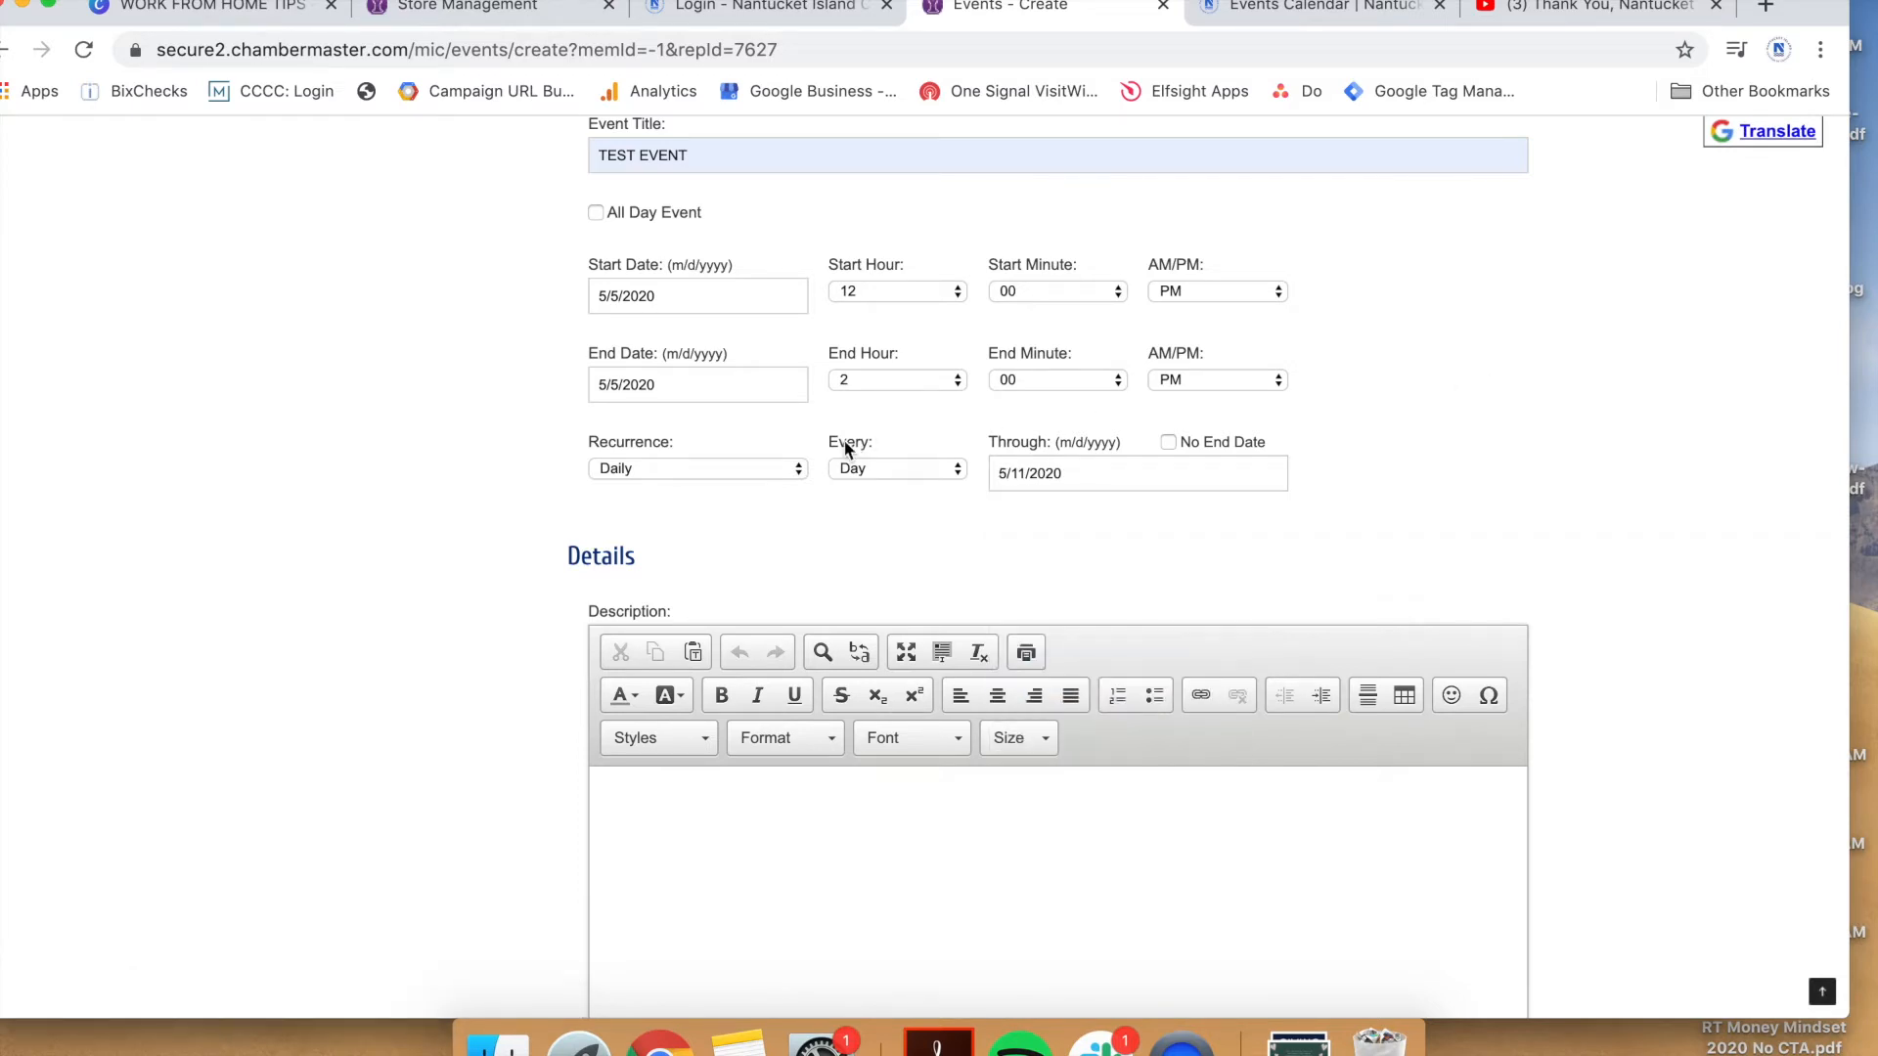
Change the recurrence to Monthly, keeping it every month on the 5th day after viewing the interval and occurrence options
{"action": "left_click", "coordinate": [796, 470]}
{"action": "left_click", "coordinate": [765, 511]}
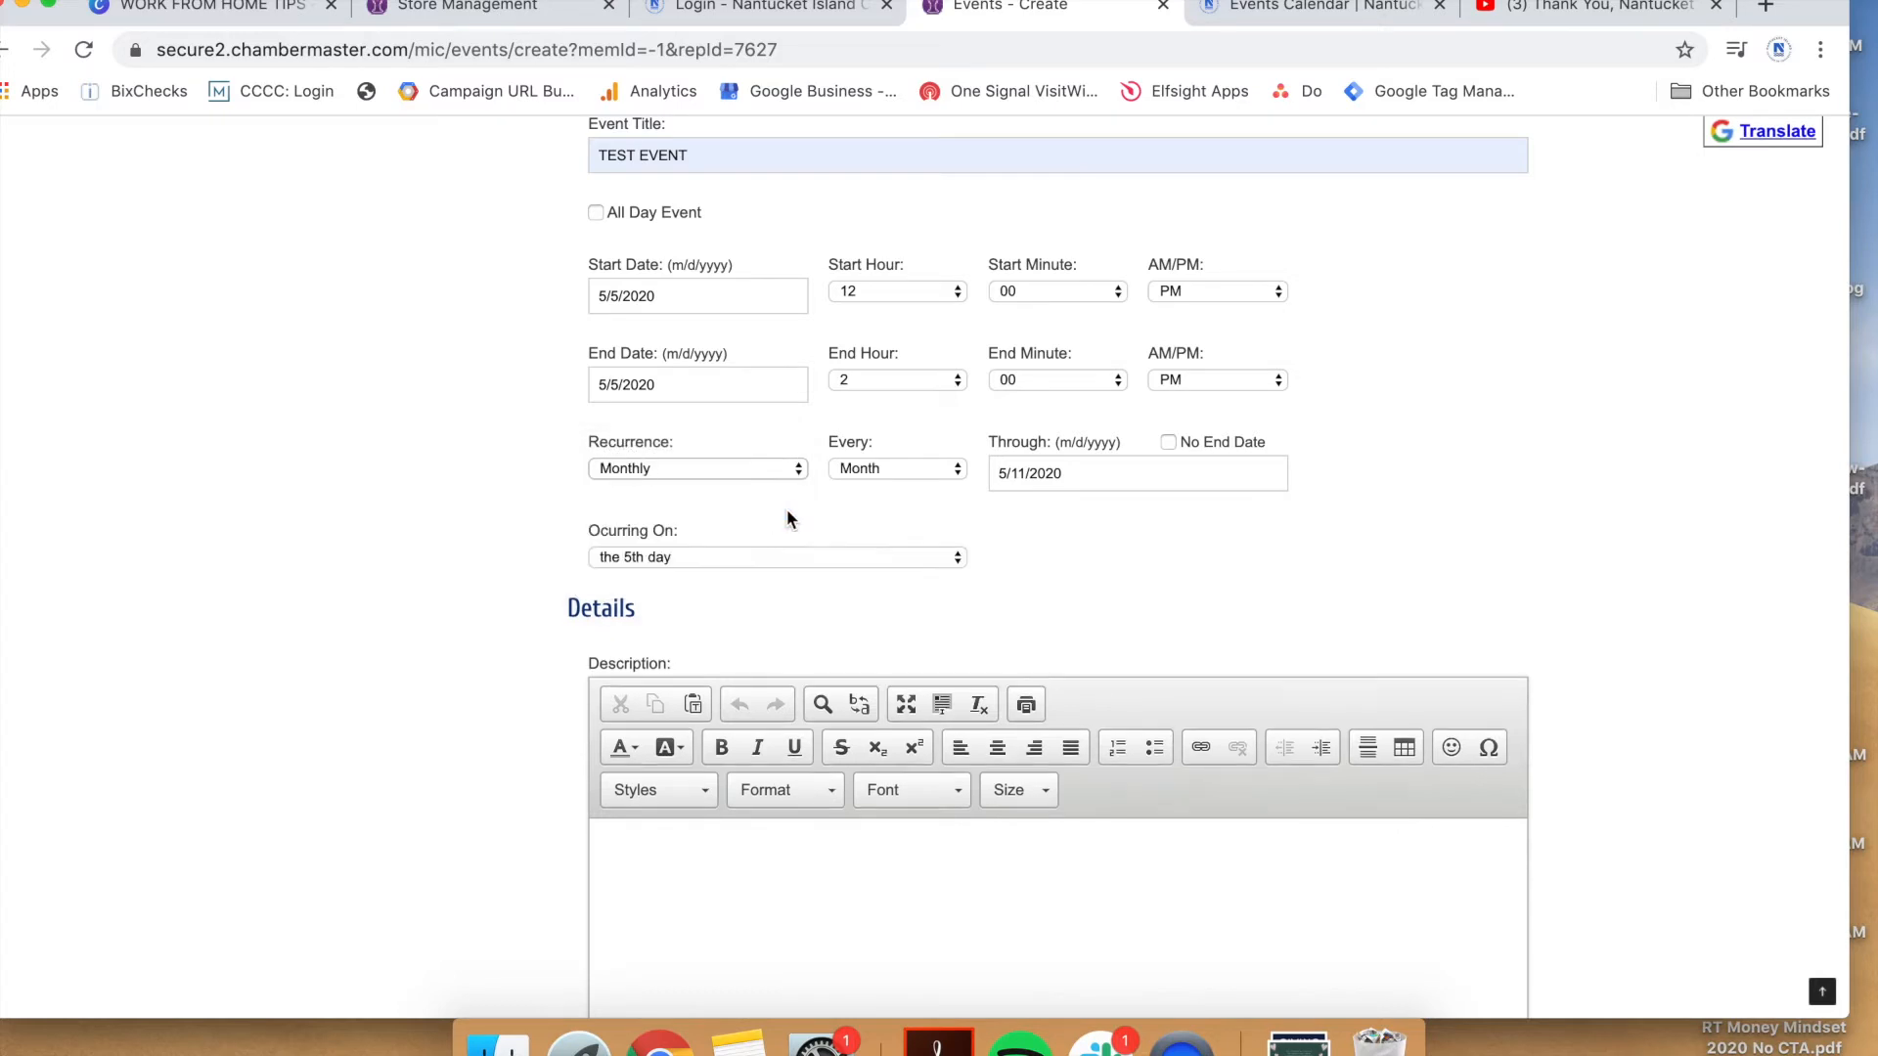
{"action": "left_click", "coordinate": [893, 470]}
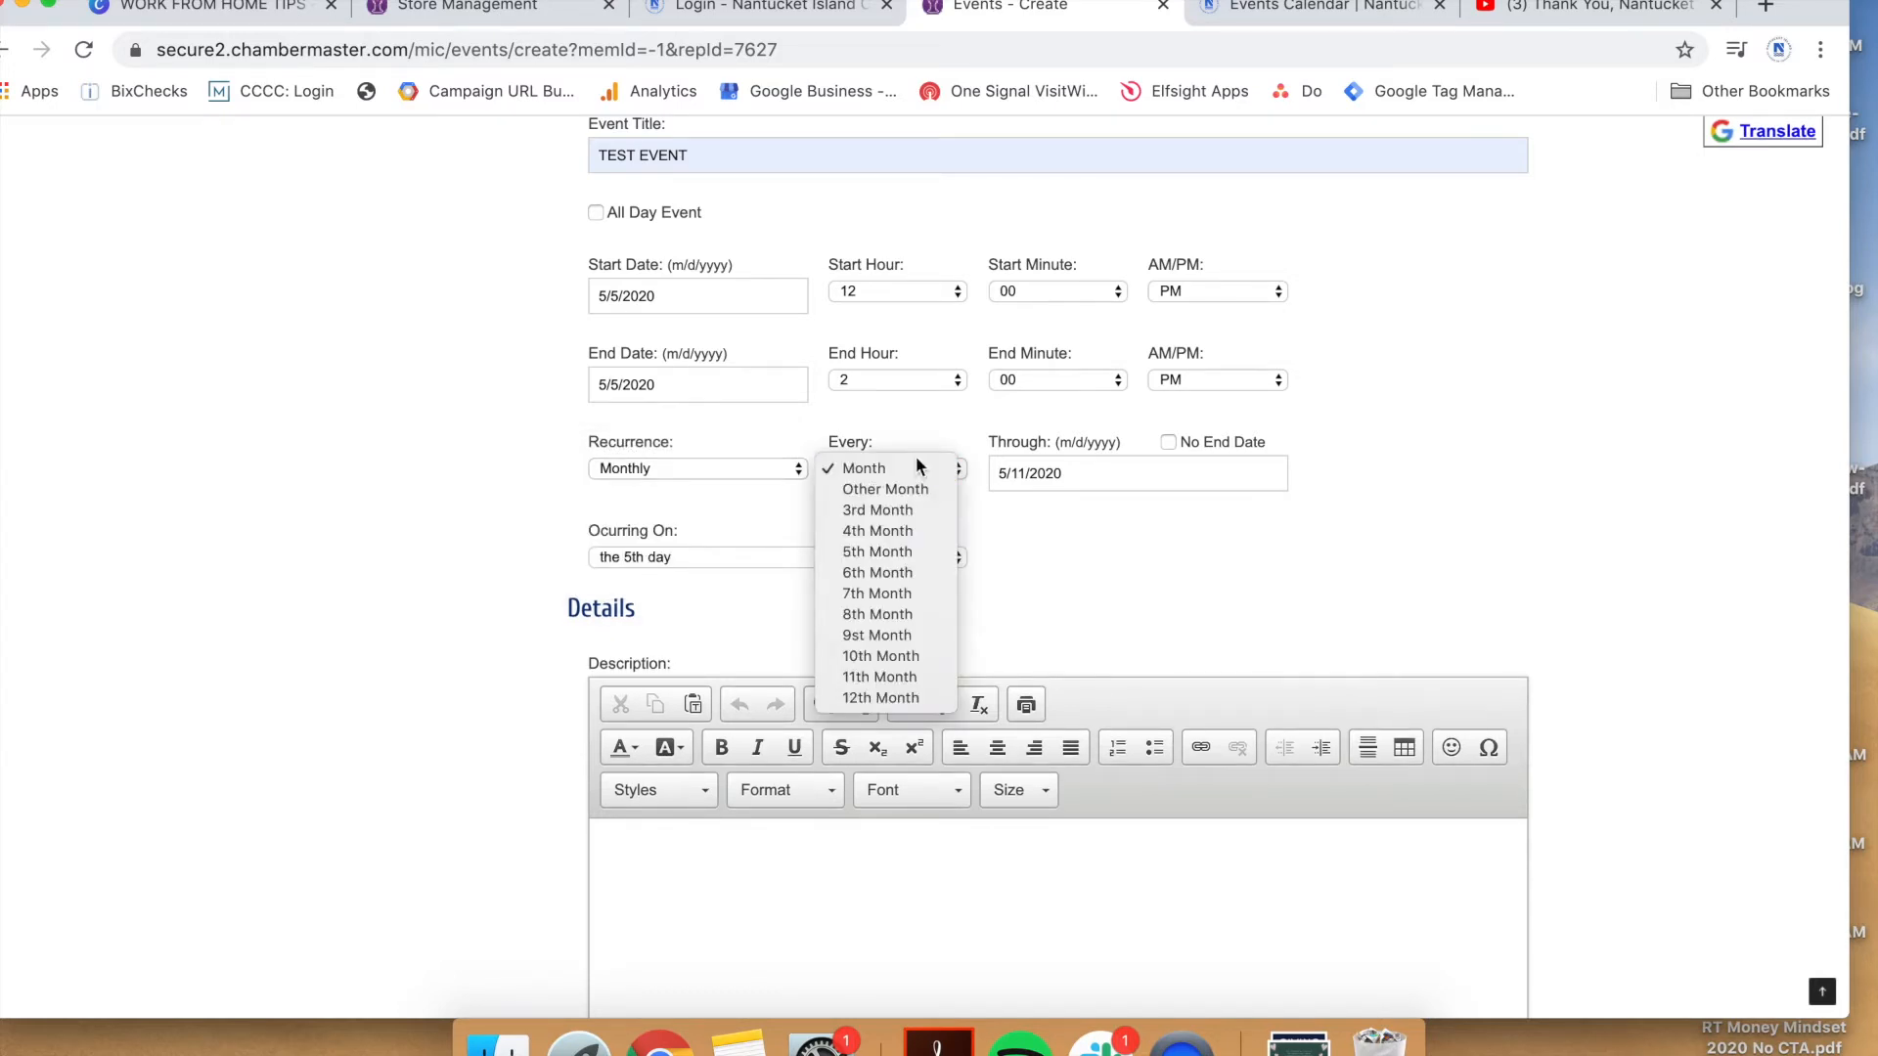
{"action": "left_click", "coordinate": [1367, 489]}
{"action": "left_click", "coordinate": [684, 567]}
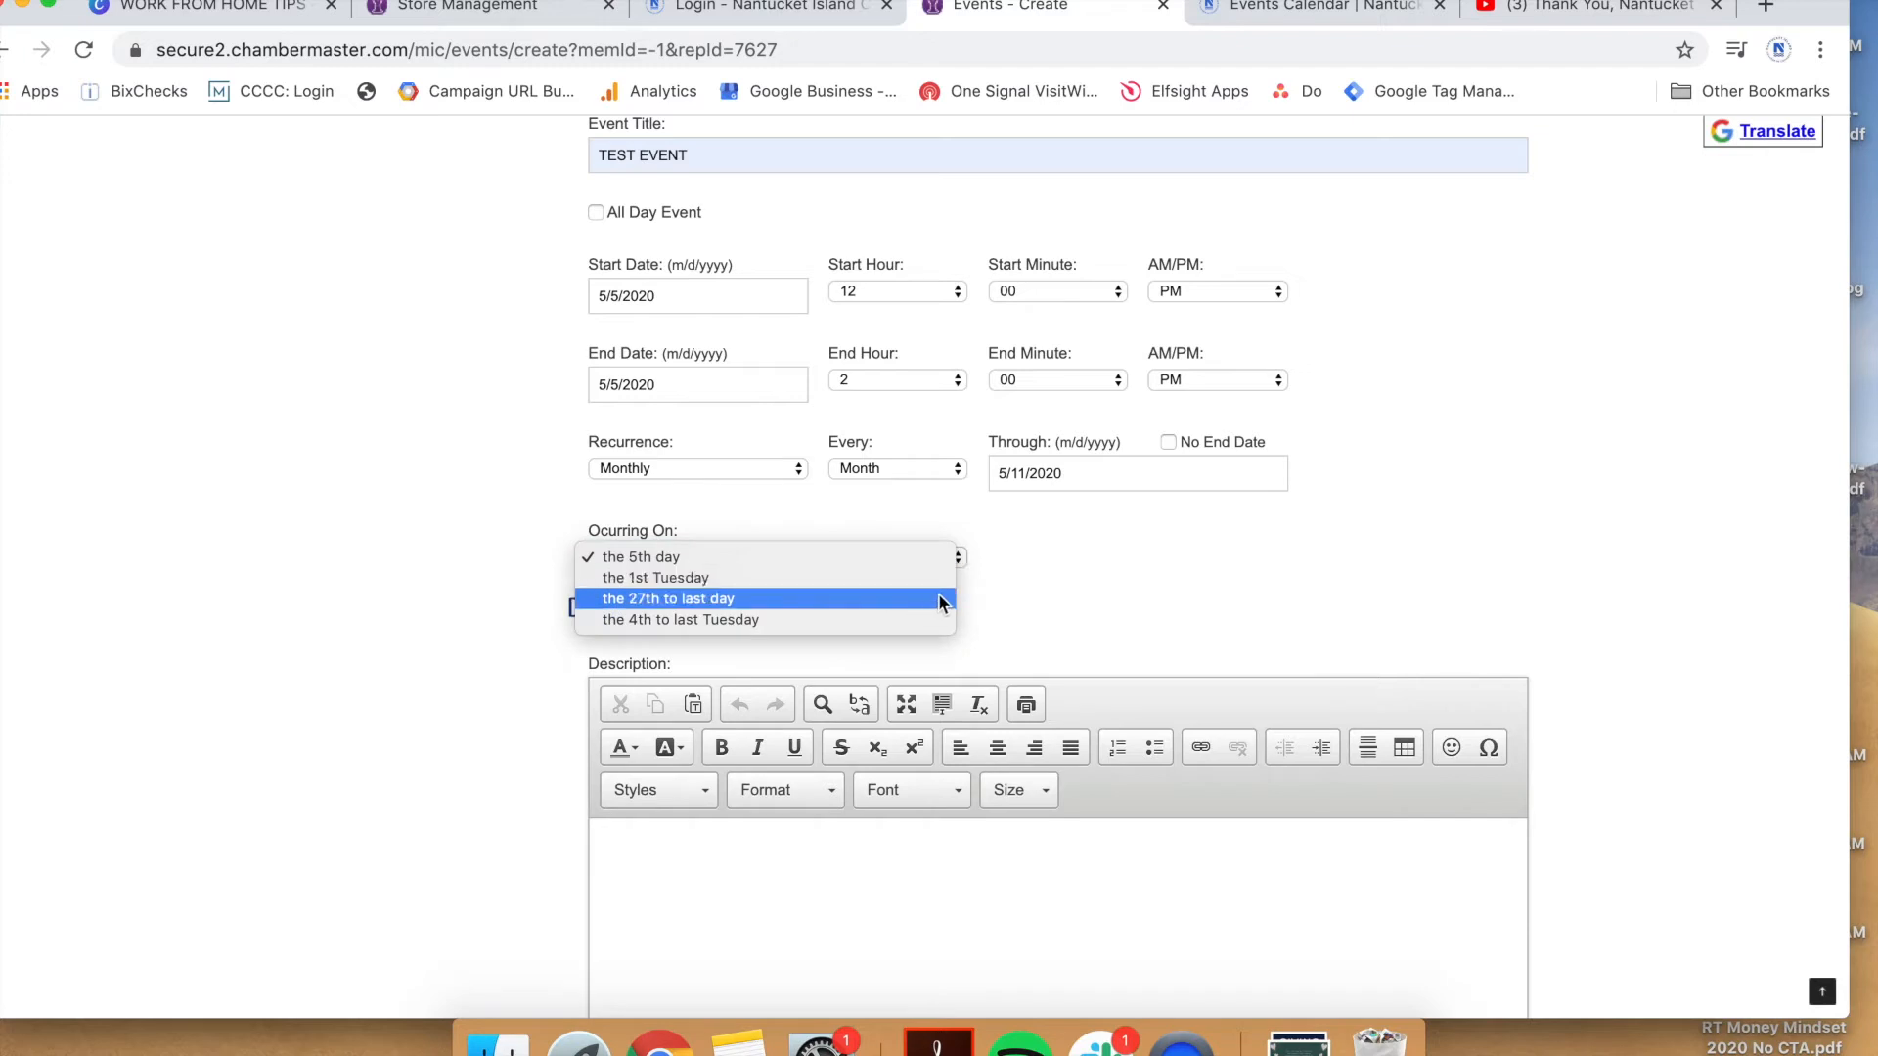
{"action": "left_click", "coordinate": [1135, 577]}
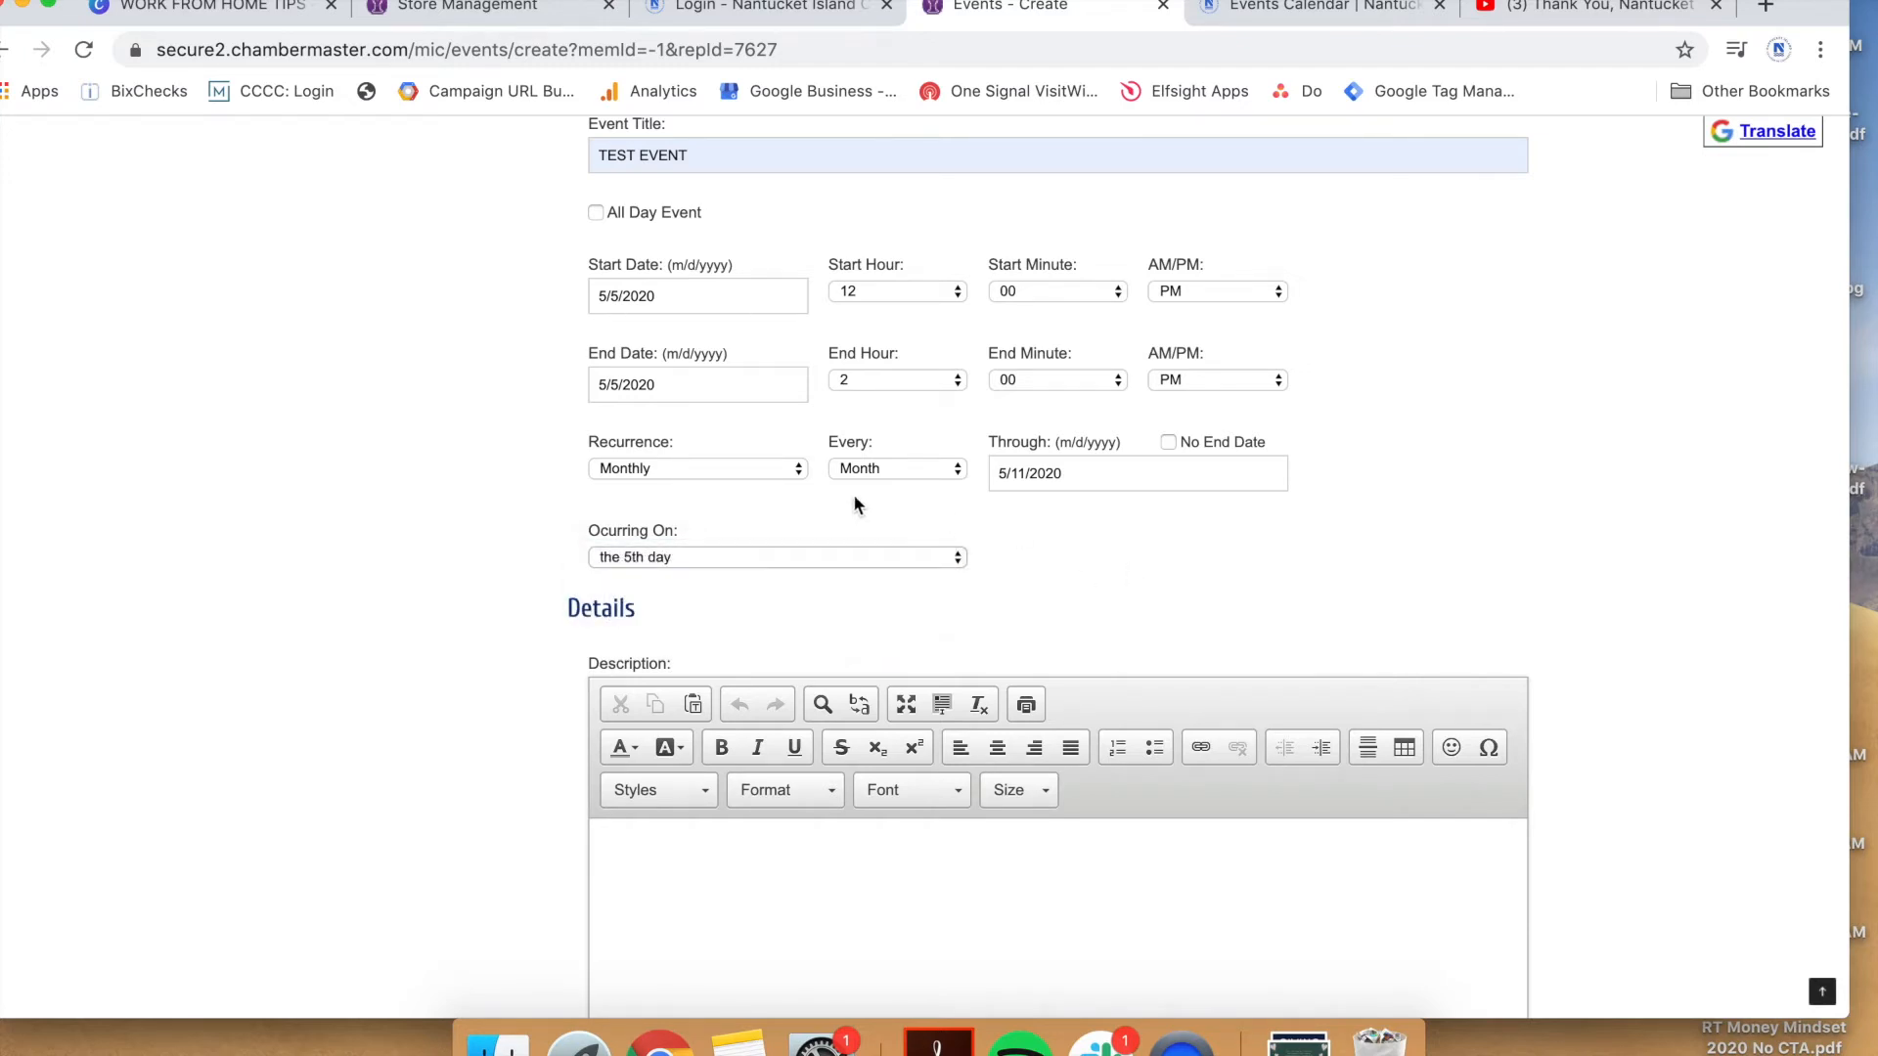
Switch the recurrence back to Weekly, every week, occurring on Monday and Tuesday only
{"action": "left_click", "coordinate": [741, 472]}
{"action": "left_click", "coordinate": [743, 447]}
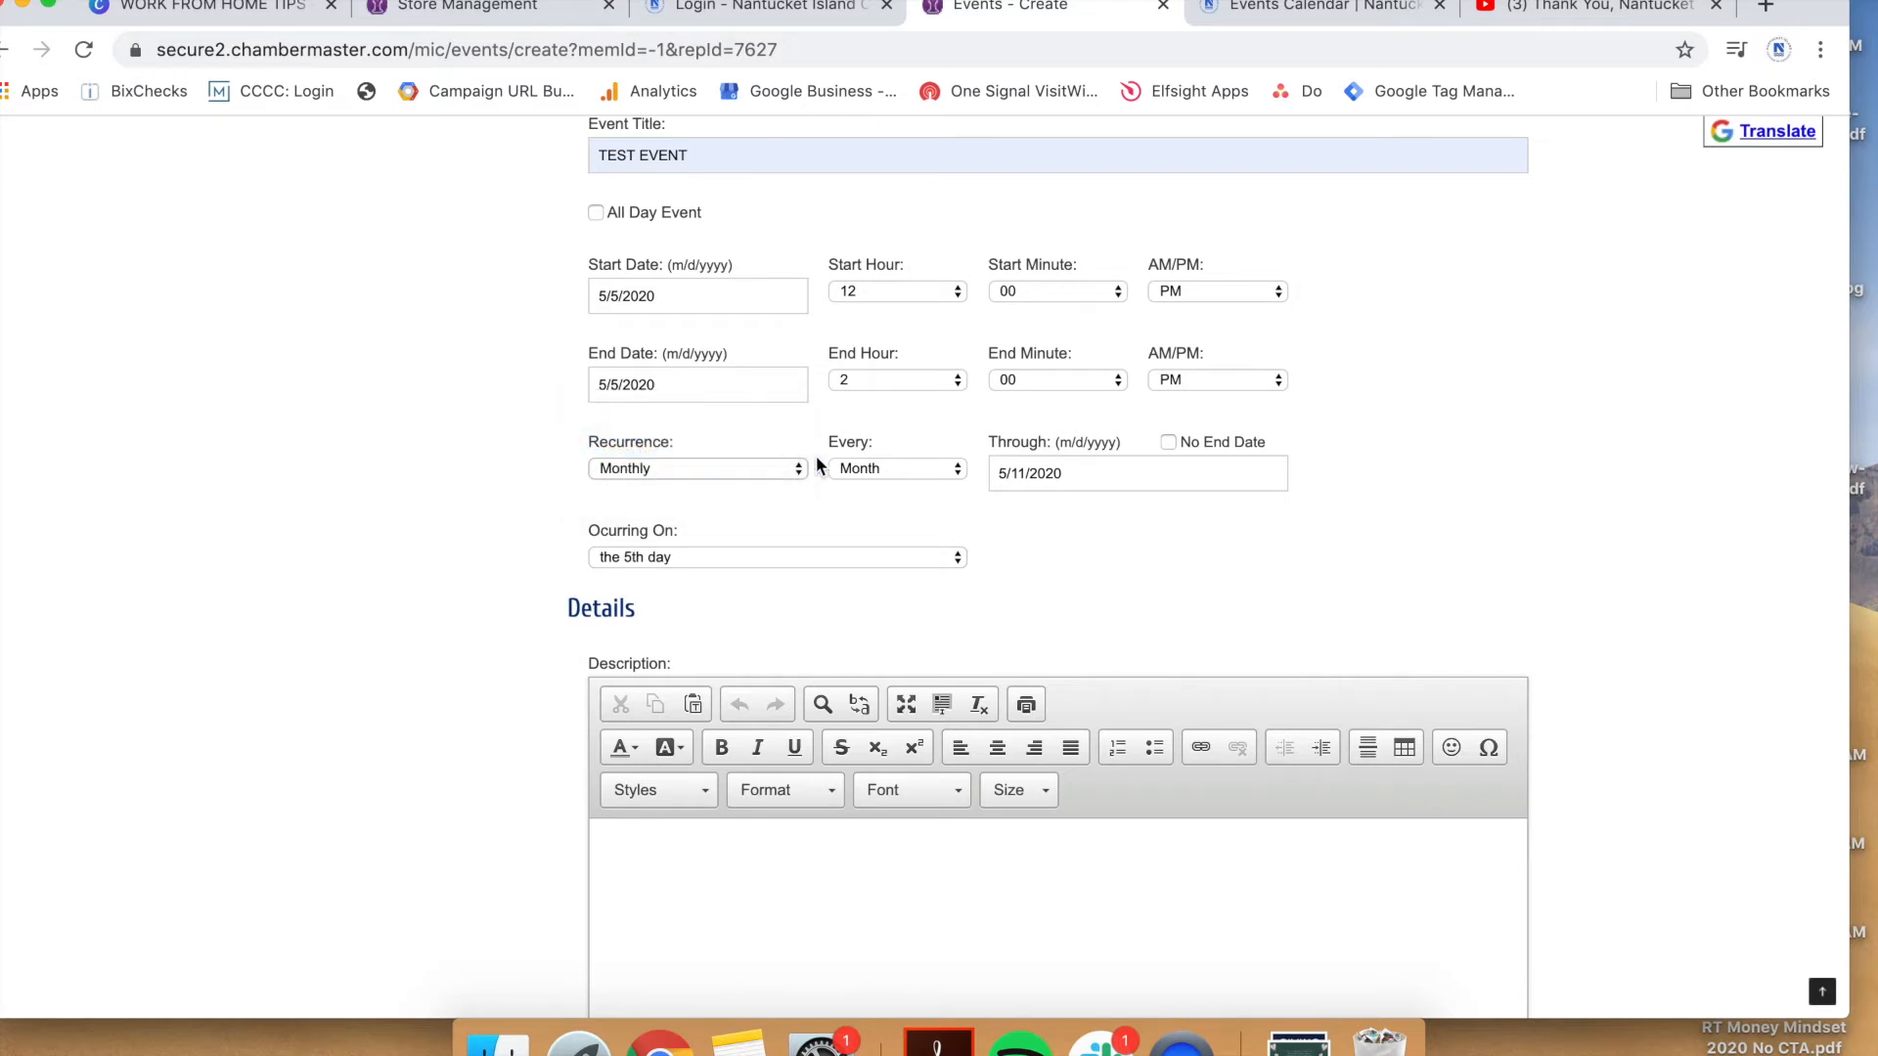
{"action": "left_click", "coordinate": [909, 469]}
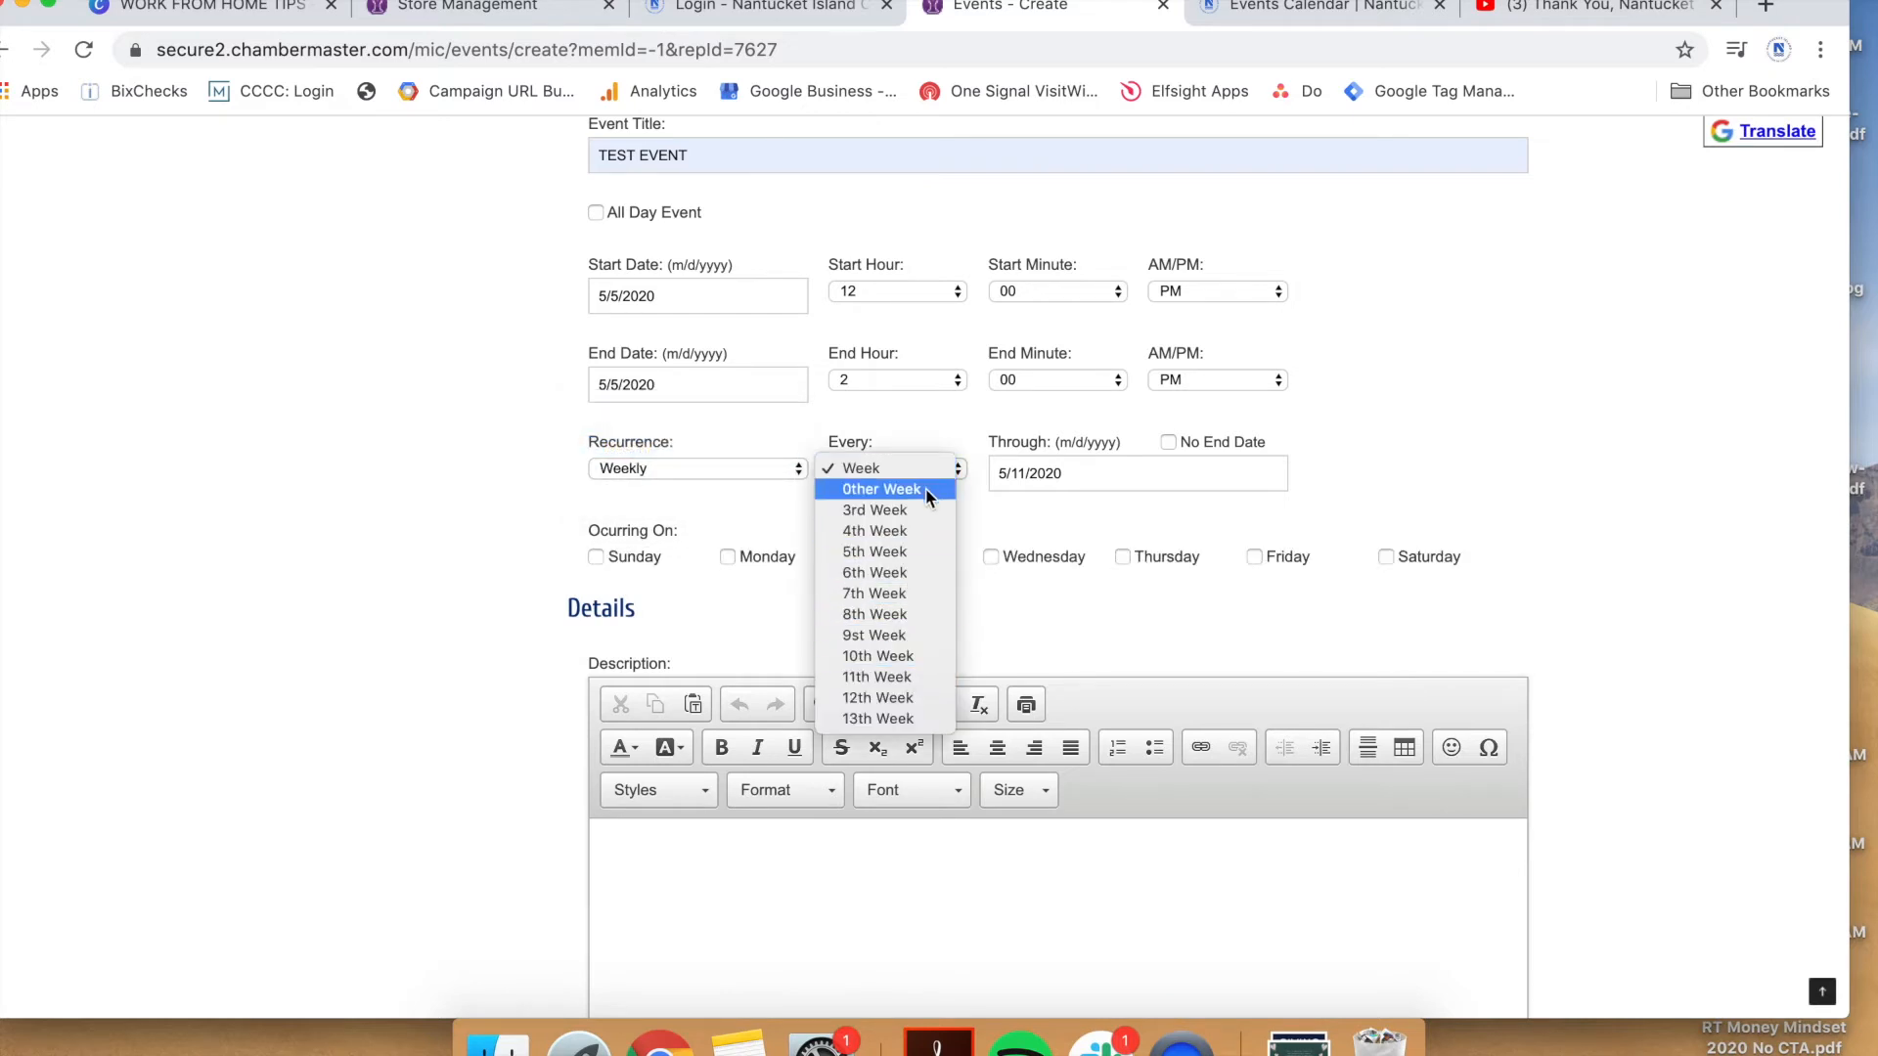
{"action": "left_click", "coordinate": [1430, 414]}
{"action": "left_click", "coordinate": [596, 557]}
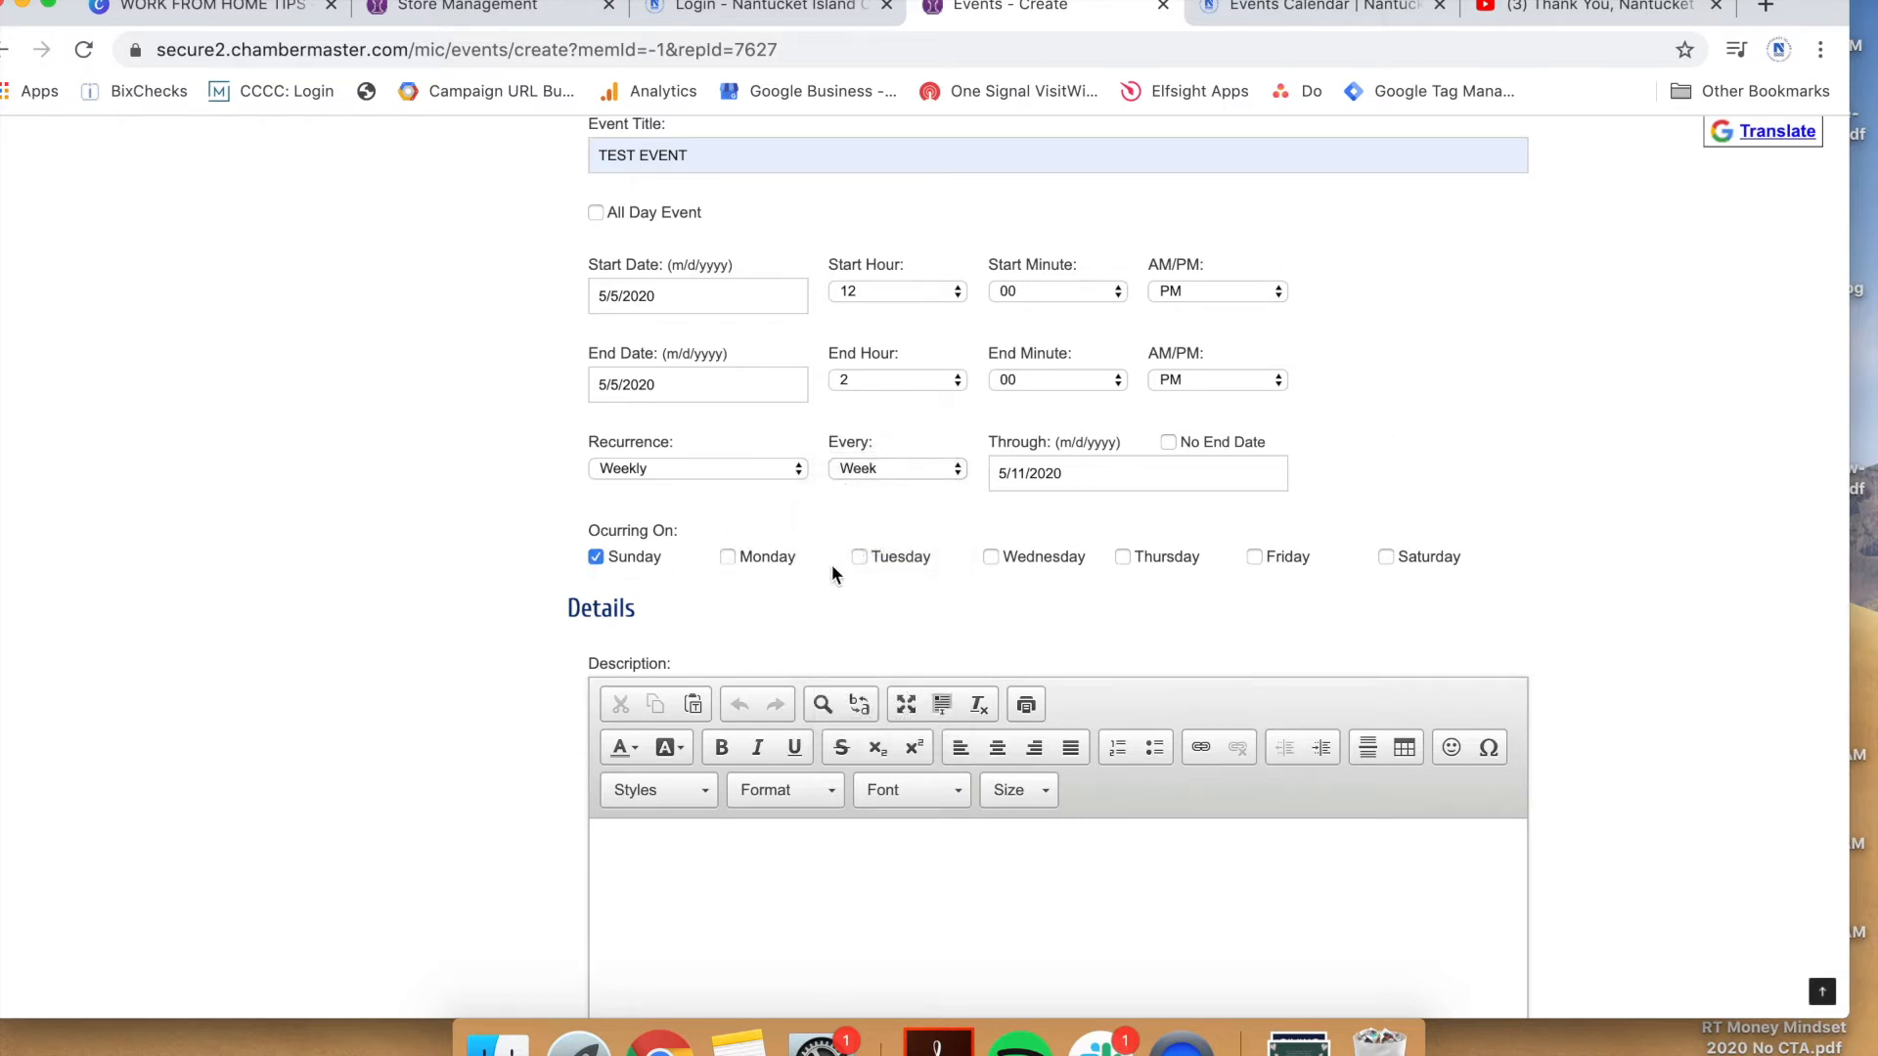
{"action": "left_click", "coordinate": [595, 557]}
Set the date through which the weekly recurrence runs to 6/1/2020
{"action": "left_click", "coordinate": [1115, 468]}
{"action": "left_click", "coordinate": [1225, 516]}
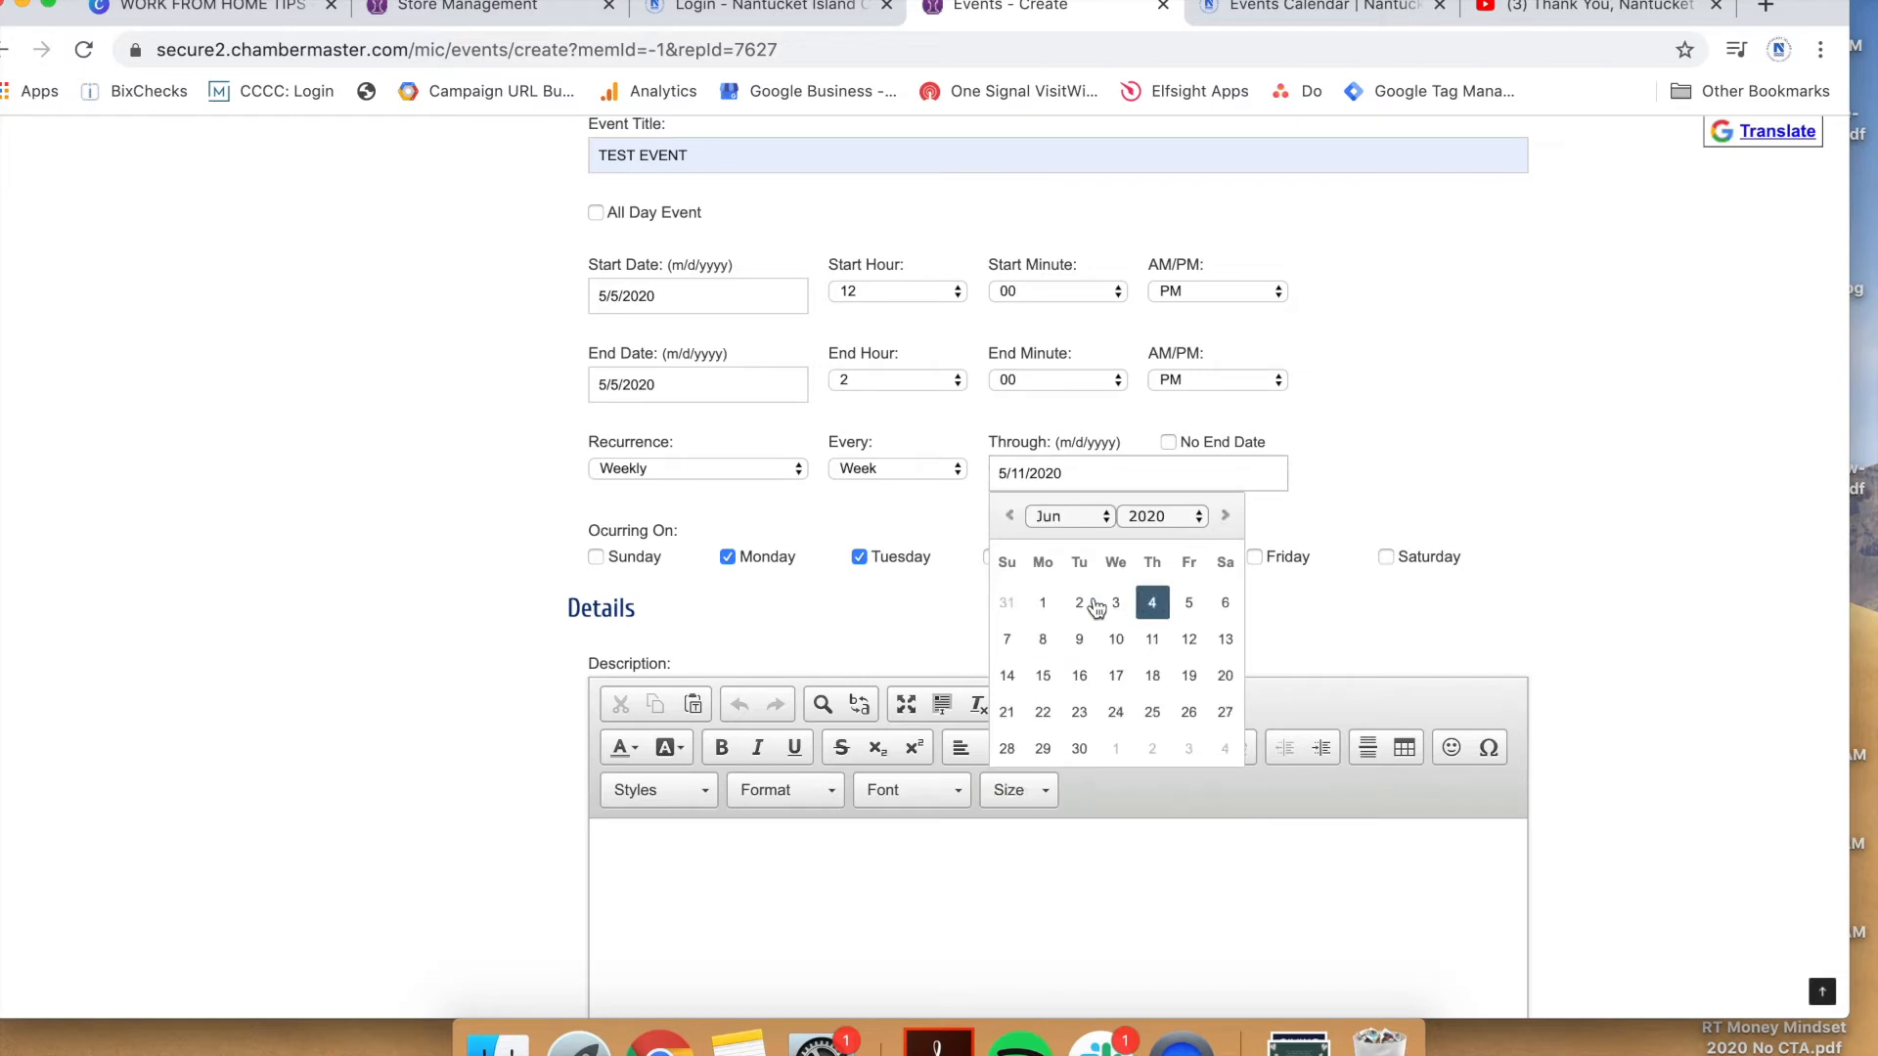
{"action": "left_click", "coordinate": [1042, 602]}
Leave the description fields blank and enter the venue's full postal address on two lines in the event's Location field
{"action": "scroll", "coordinate": [1325, 495], "scroll_direction": "down", "scroll_amount": 3}
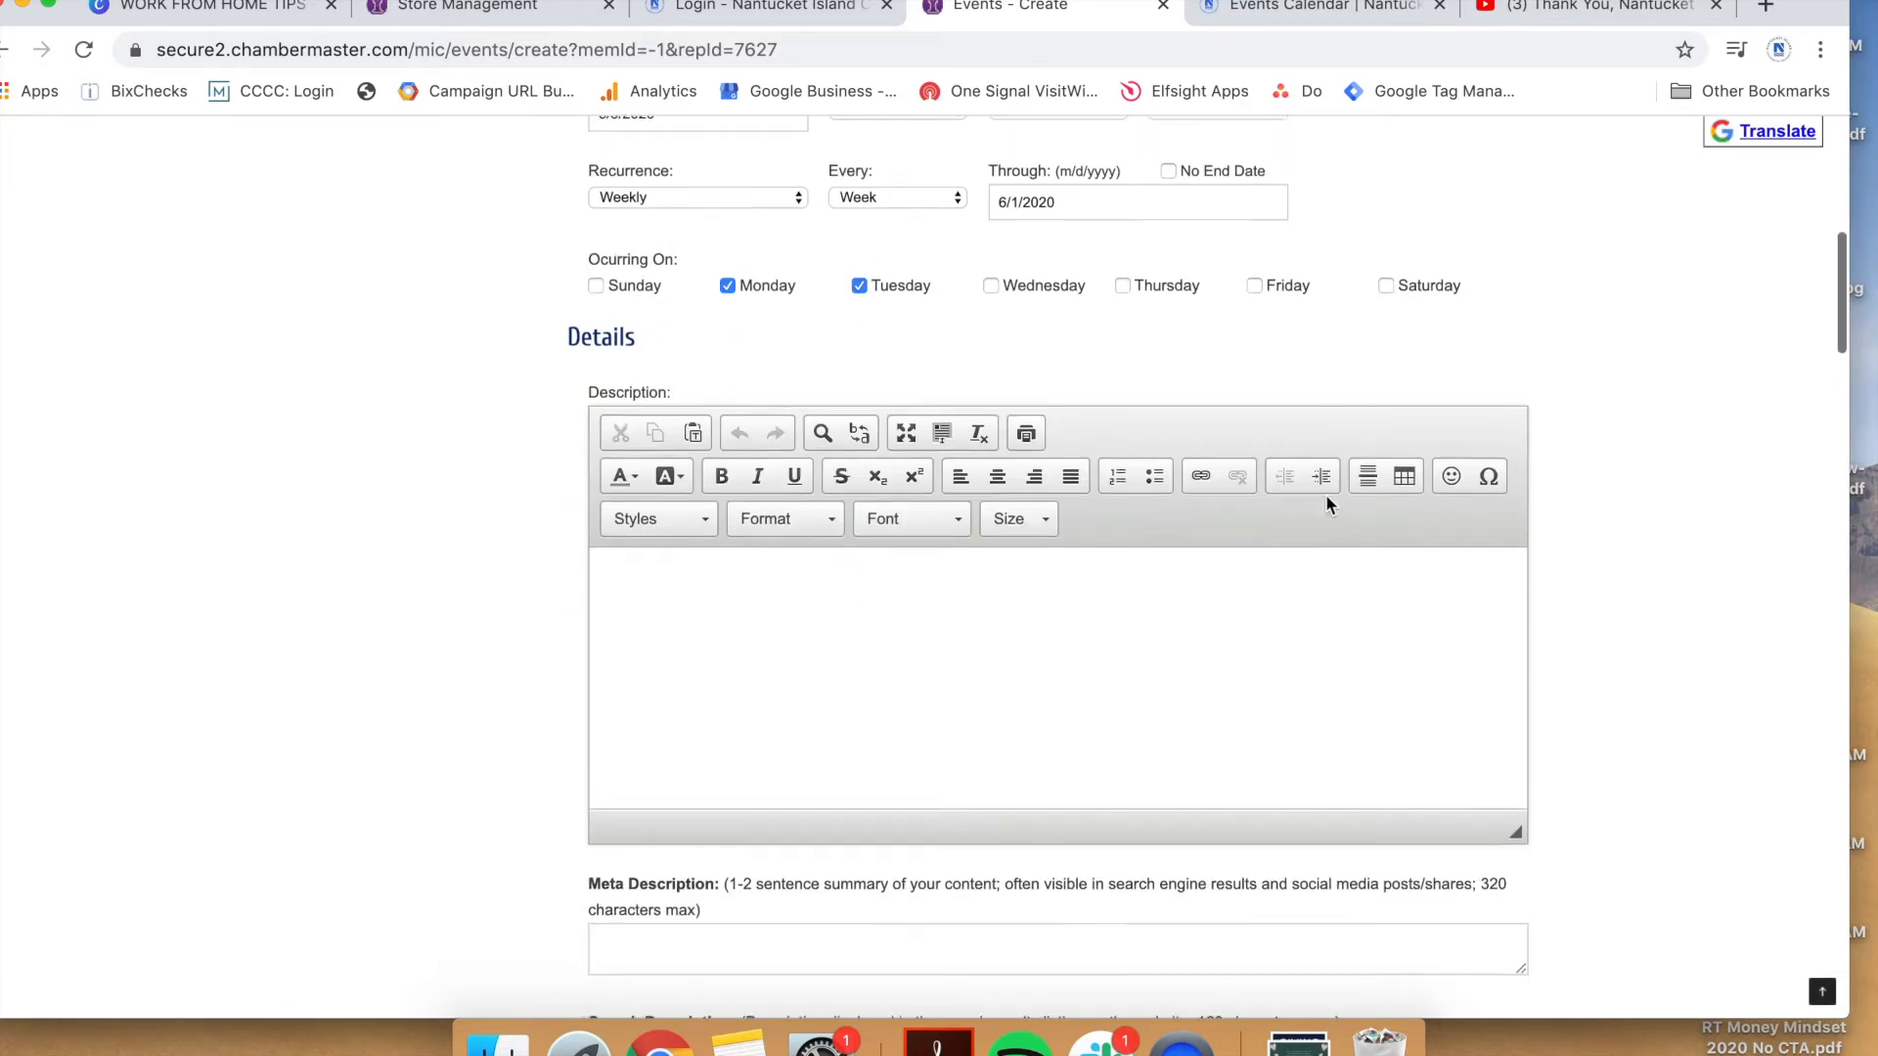
{"action": "scroll", "coordinate": [1324, 494], "scroll_direction": "down", "scroll_amount": 2}
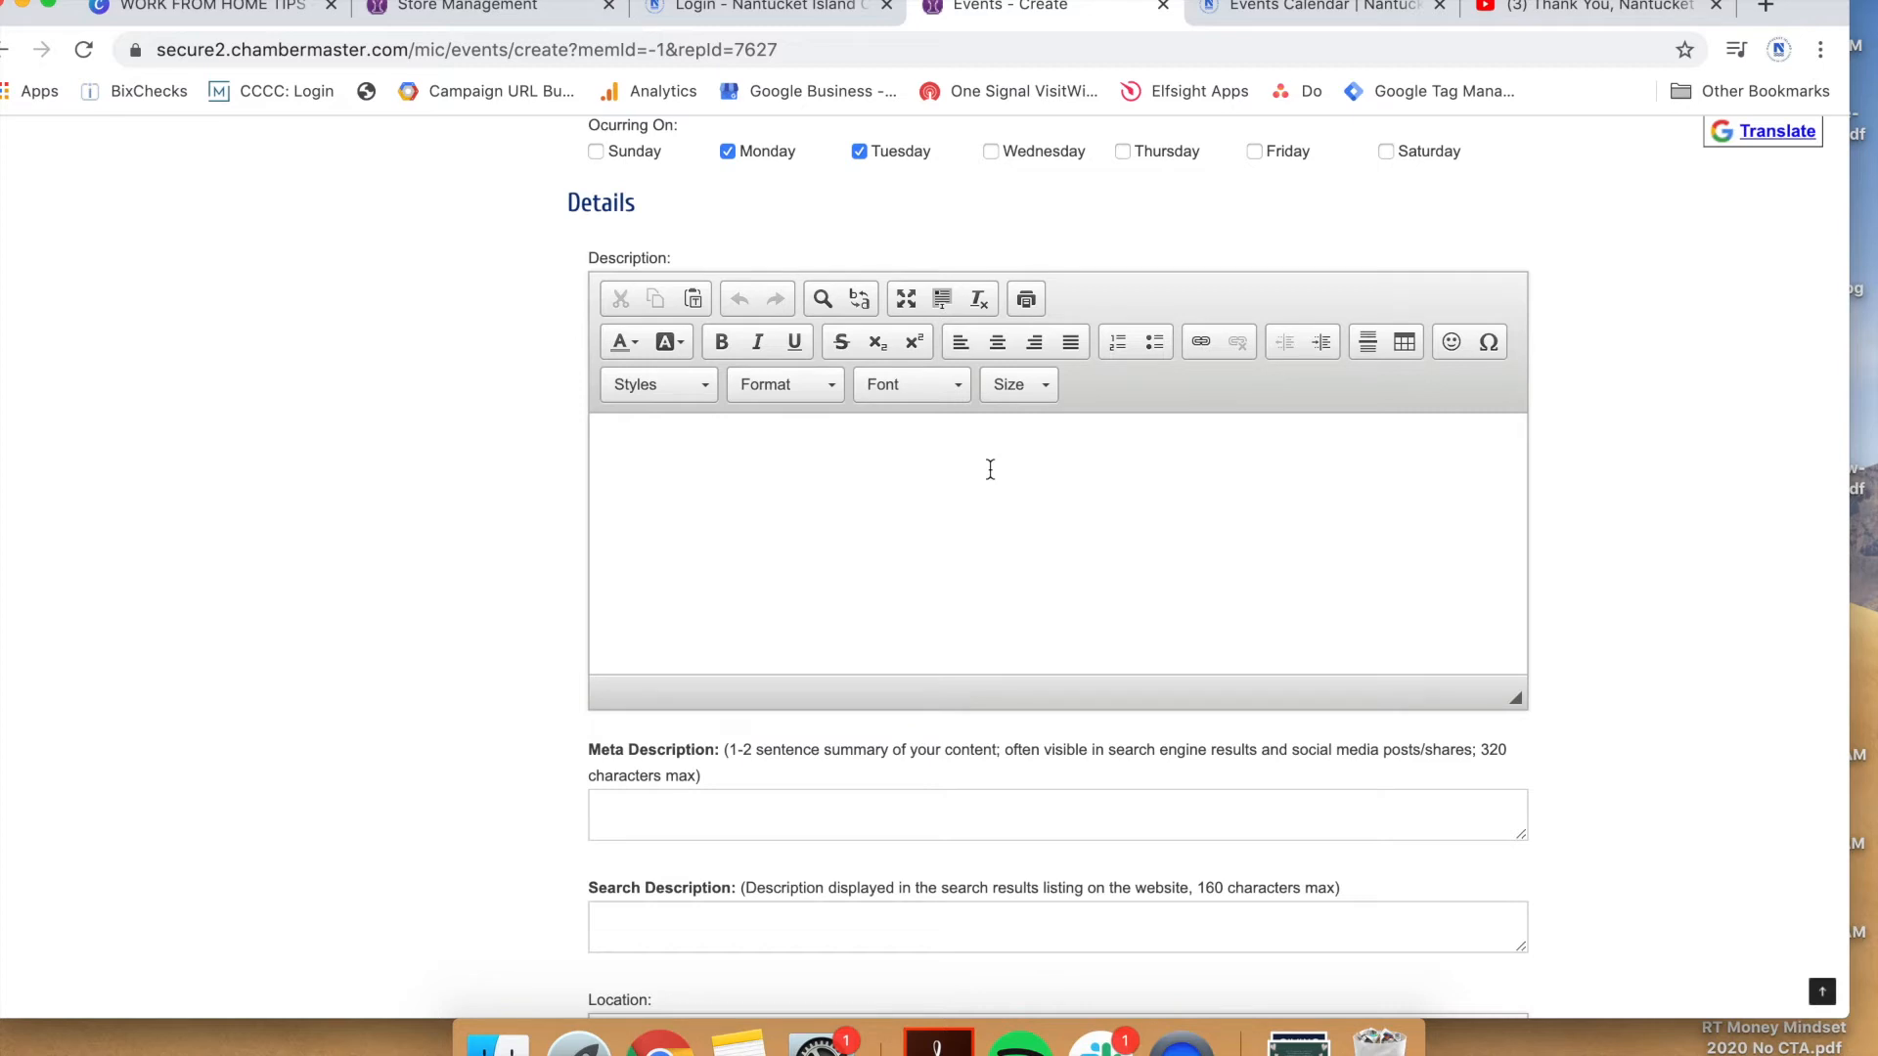
{"action": "scroll", "coordinate": [990, 470], "scroll_direction": "down", "scroll_amount": 5}
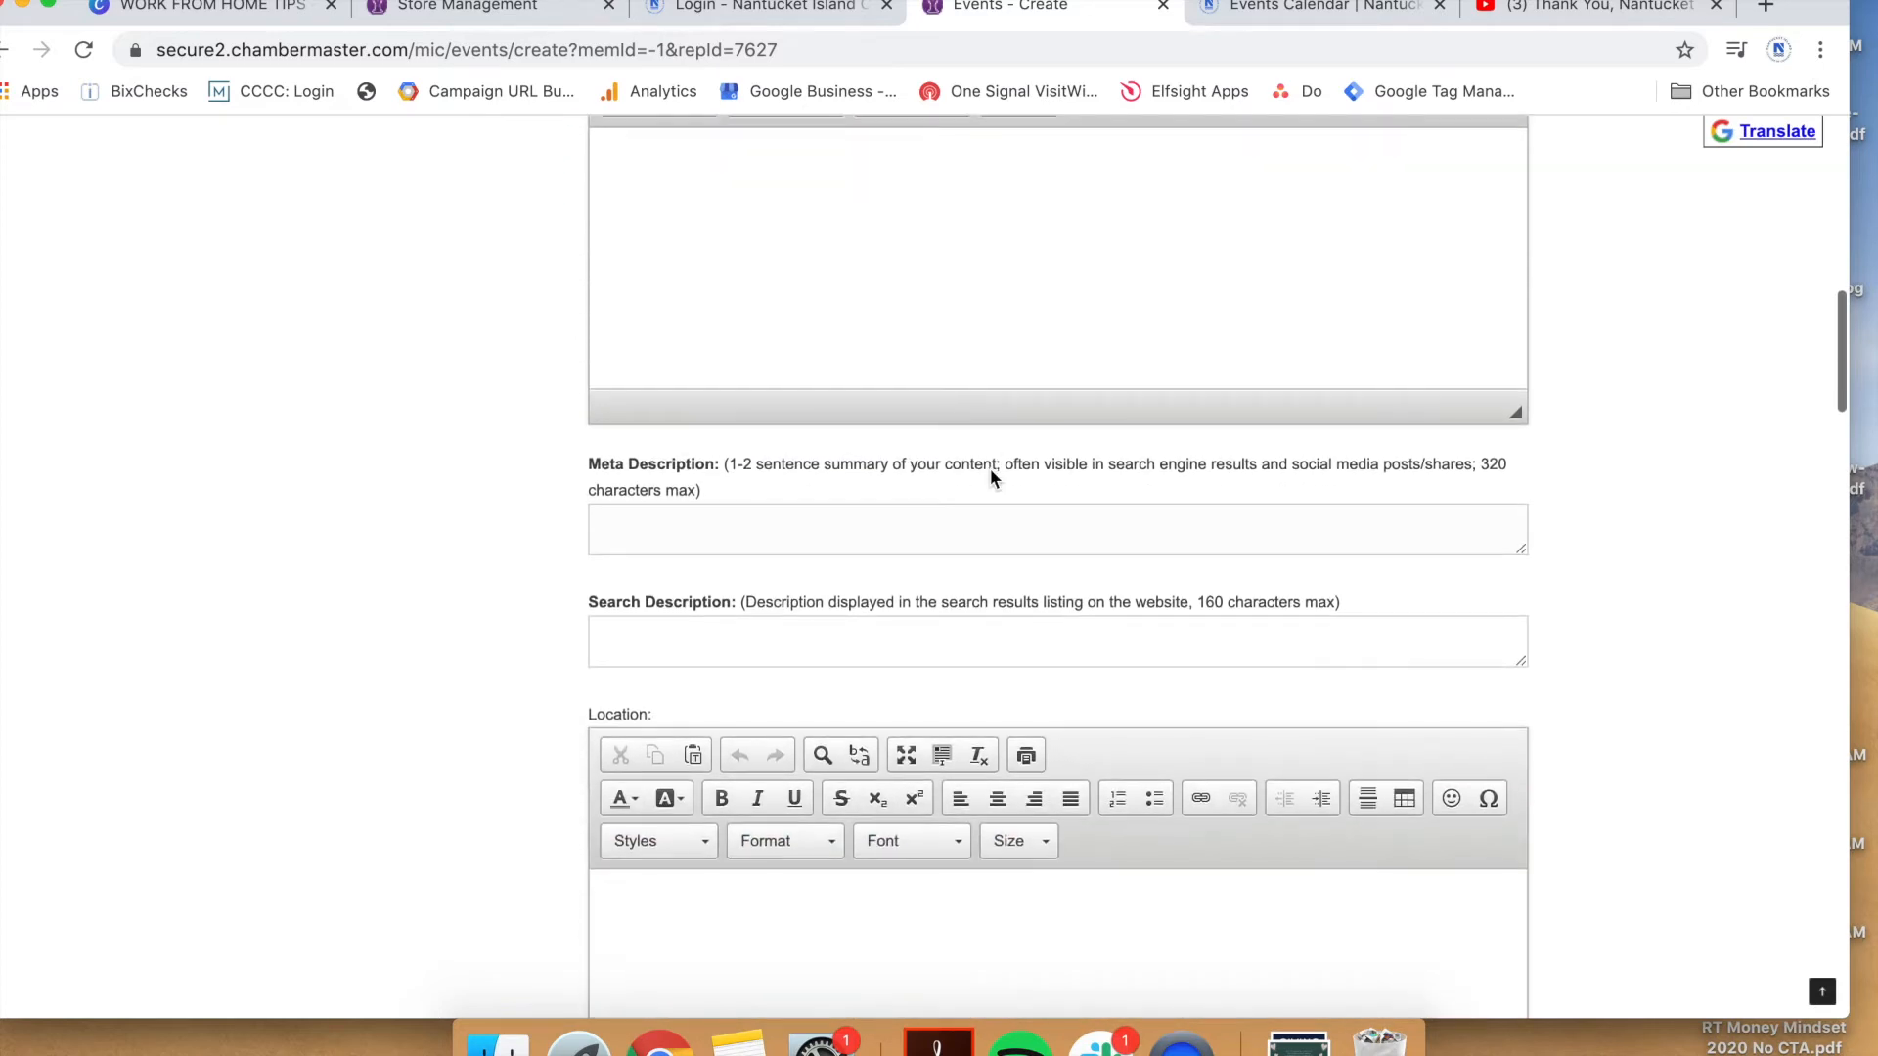
{"action": "left_click", "coordinate": [988, 513]}
{"action": "scroll", "coordinate": [1530, 344], "scroll_direction": "down", "scroll_amount": 3}
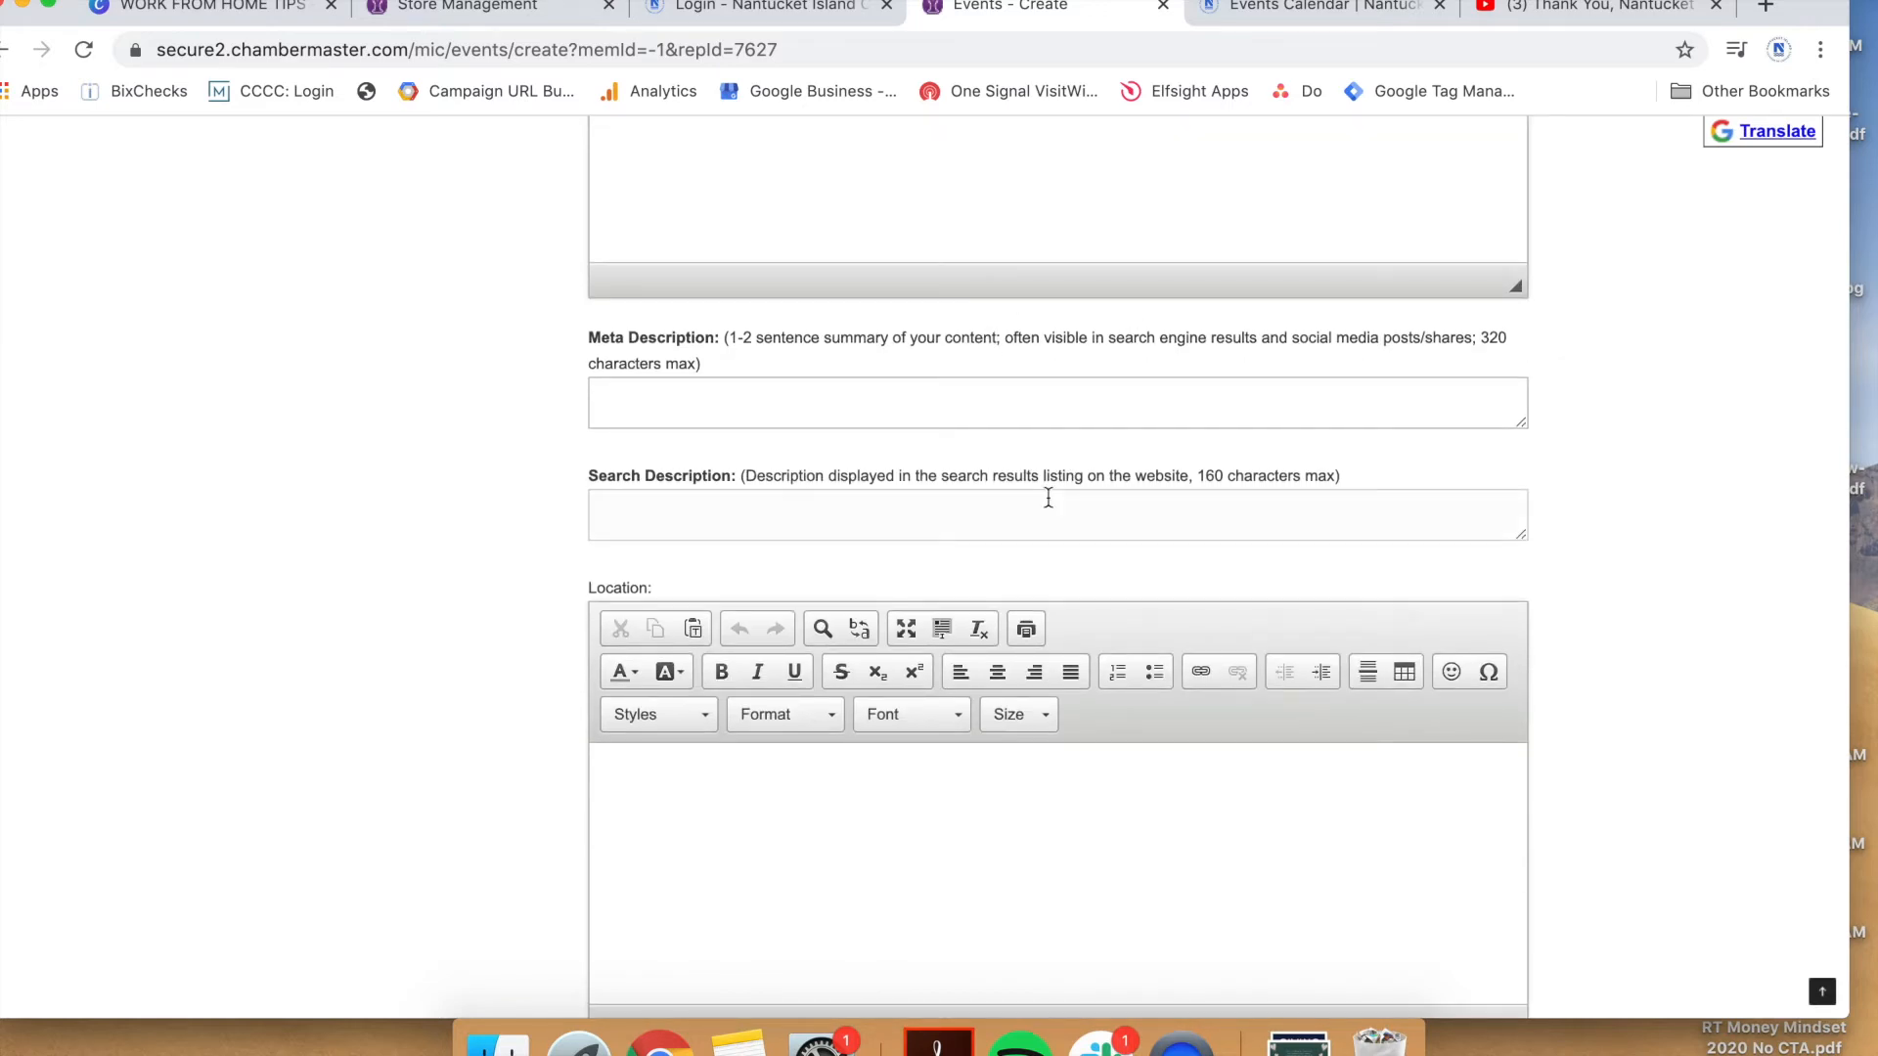
{"action": "scroll", "coordinate": [1714, 642], "scroll_direction": "down", "scroll_amount": 5}
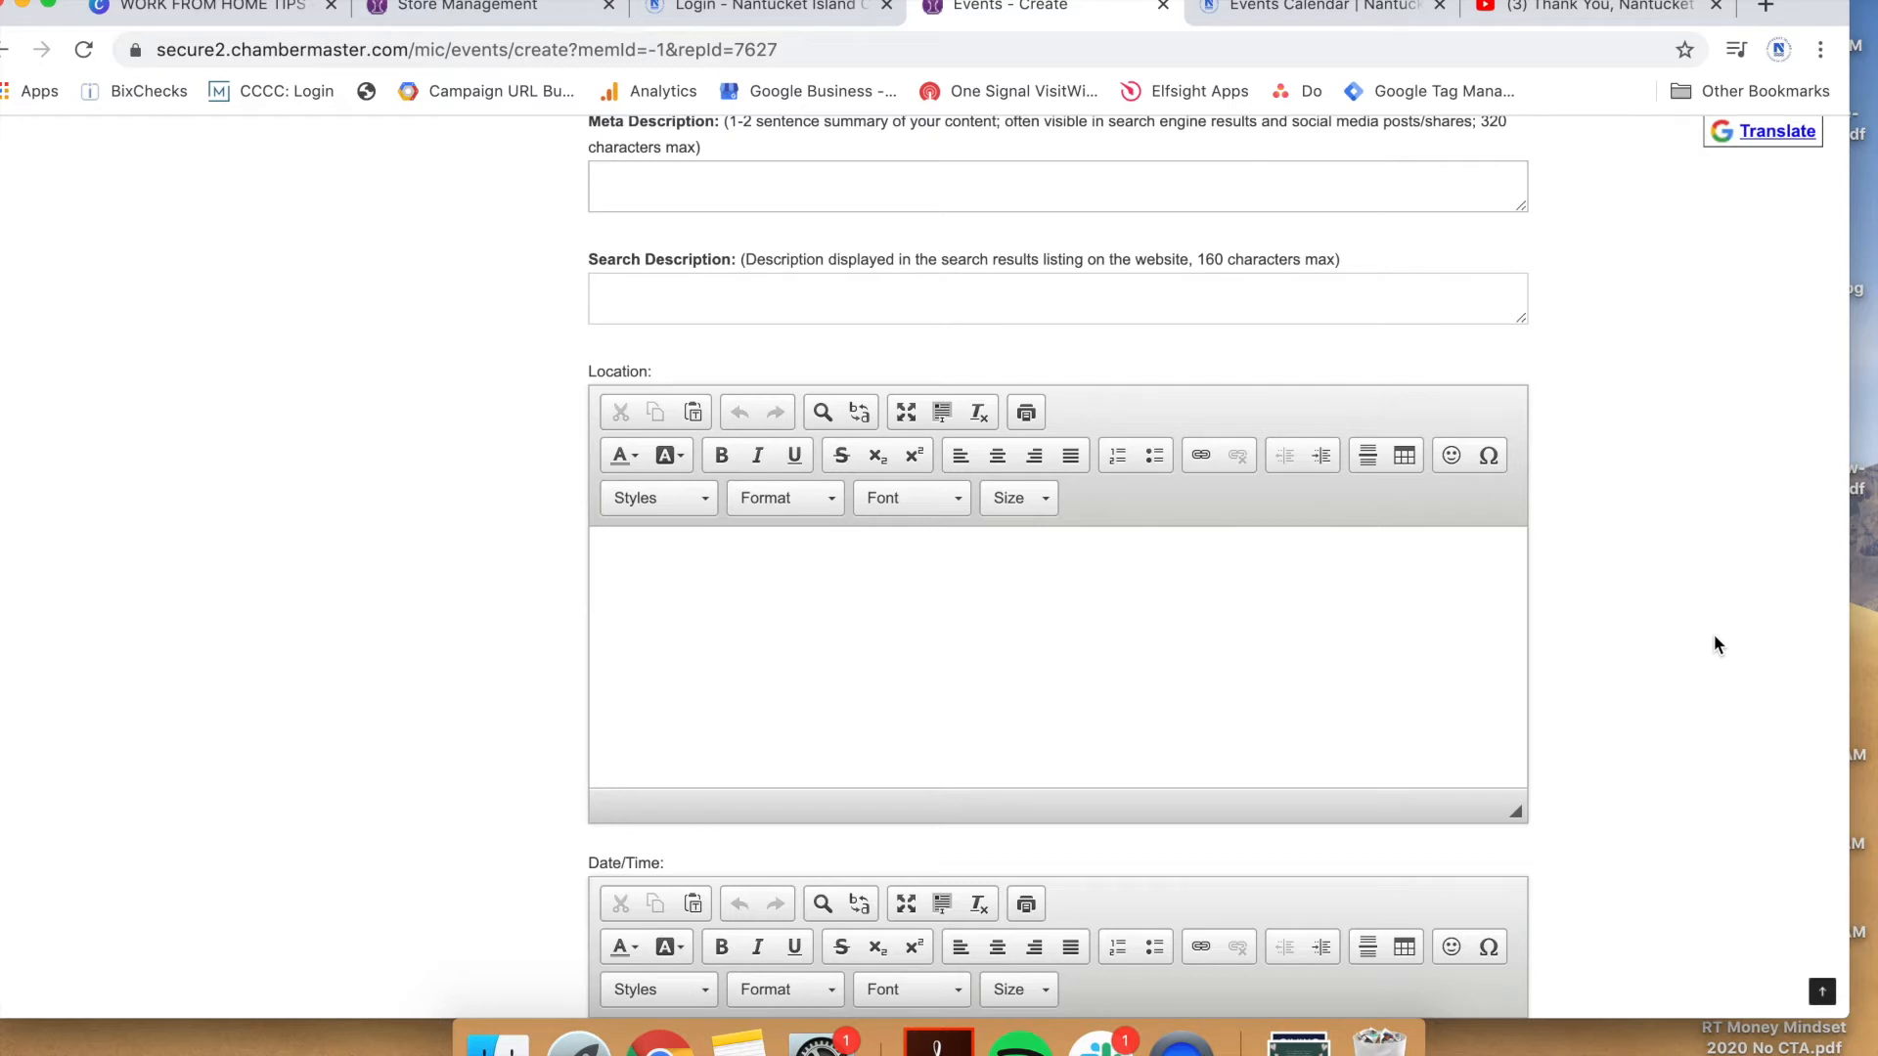
{"action": "left_click", "coordinate": [1355, 673]}
{"action": "type", "text": "0 Main St"}
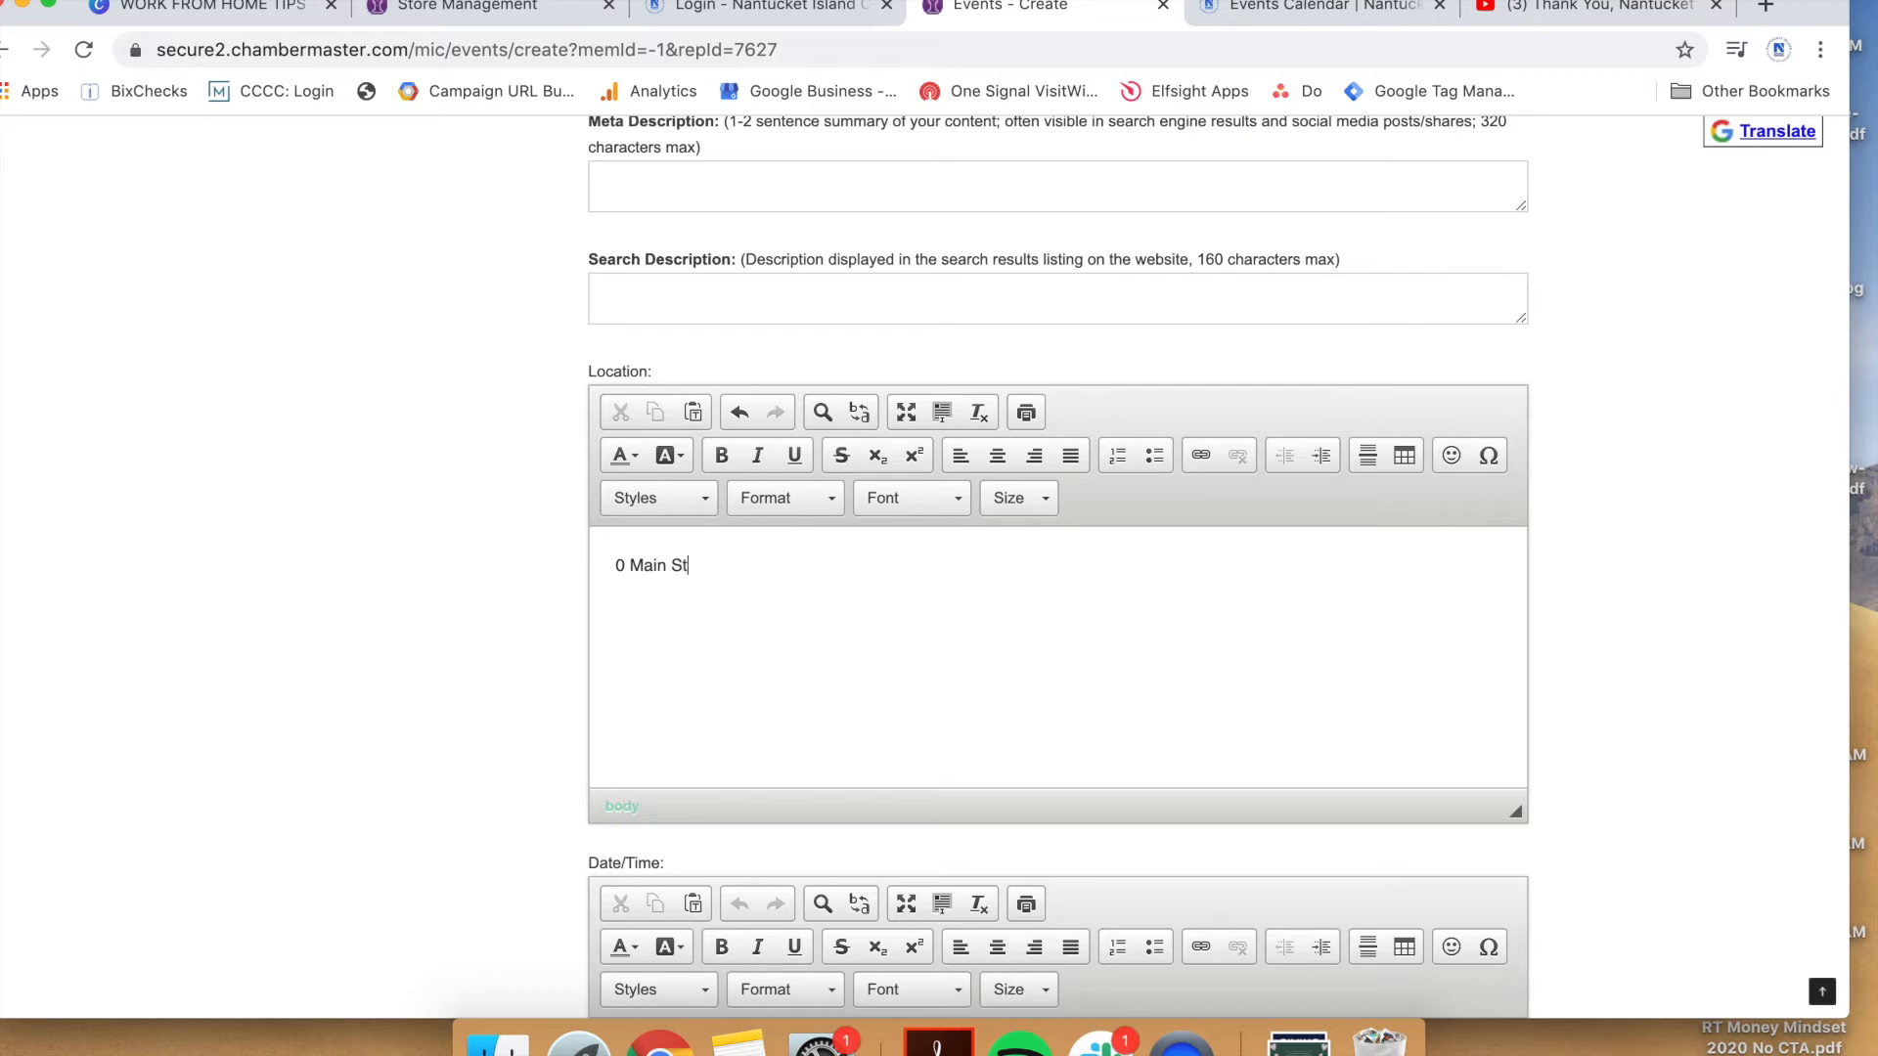
{"action": "type", "text": "reet, 2nd Floor"}
{"action": "key", "text": "Return"}
{"action": "type", "text": "Nantucket, MA 02554"}
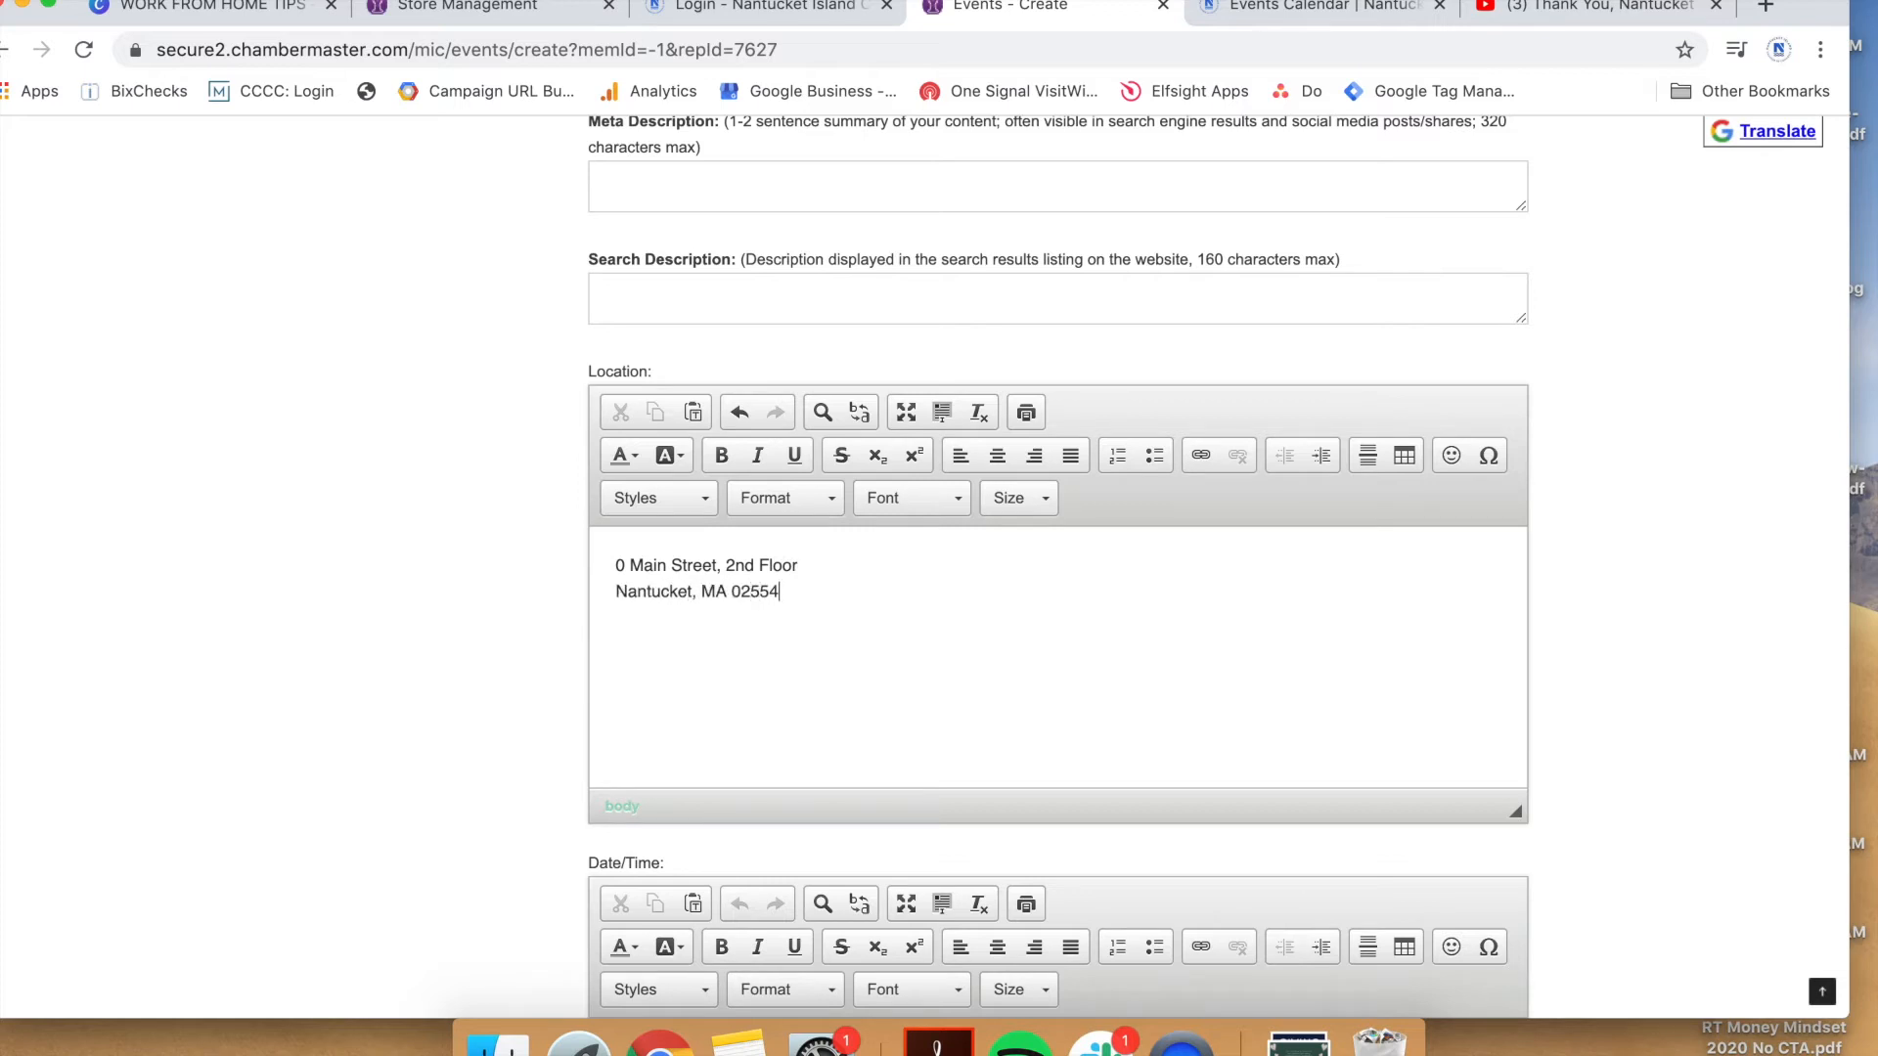
Add the note "Nantucket Chamber's office. Walk up the stairs and take a left." below the address, separated by a blank line
{"action": "left_click_drag", "start_coordinate": [822, 584], "coordinate": [614, 583]}
{"action": "left_click", "coordinate": [805, 669]}
{"action": "key", "text": "Return"}
{"action": "type", "text": "Nantucket Chamber's office. Wal"}
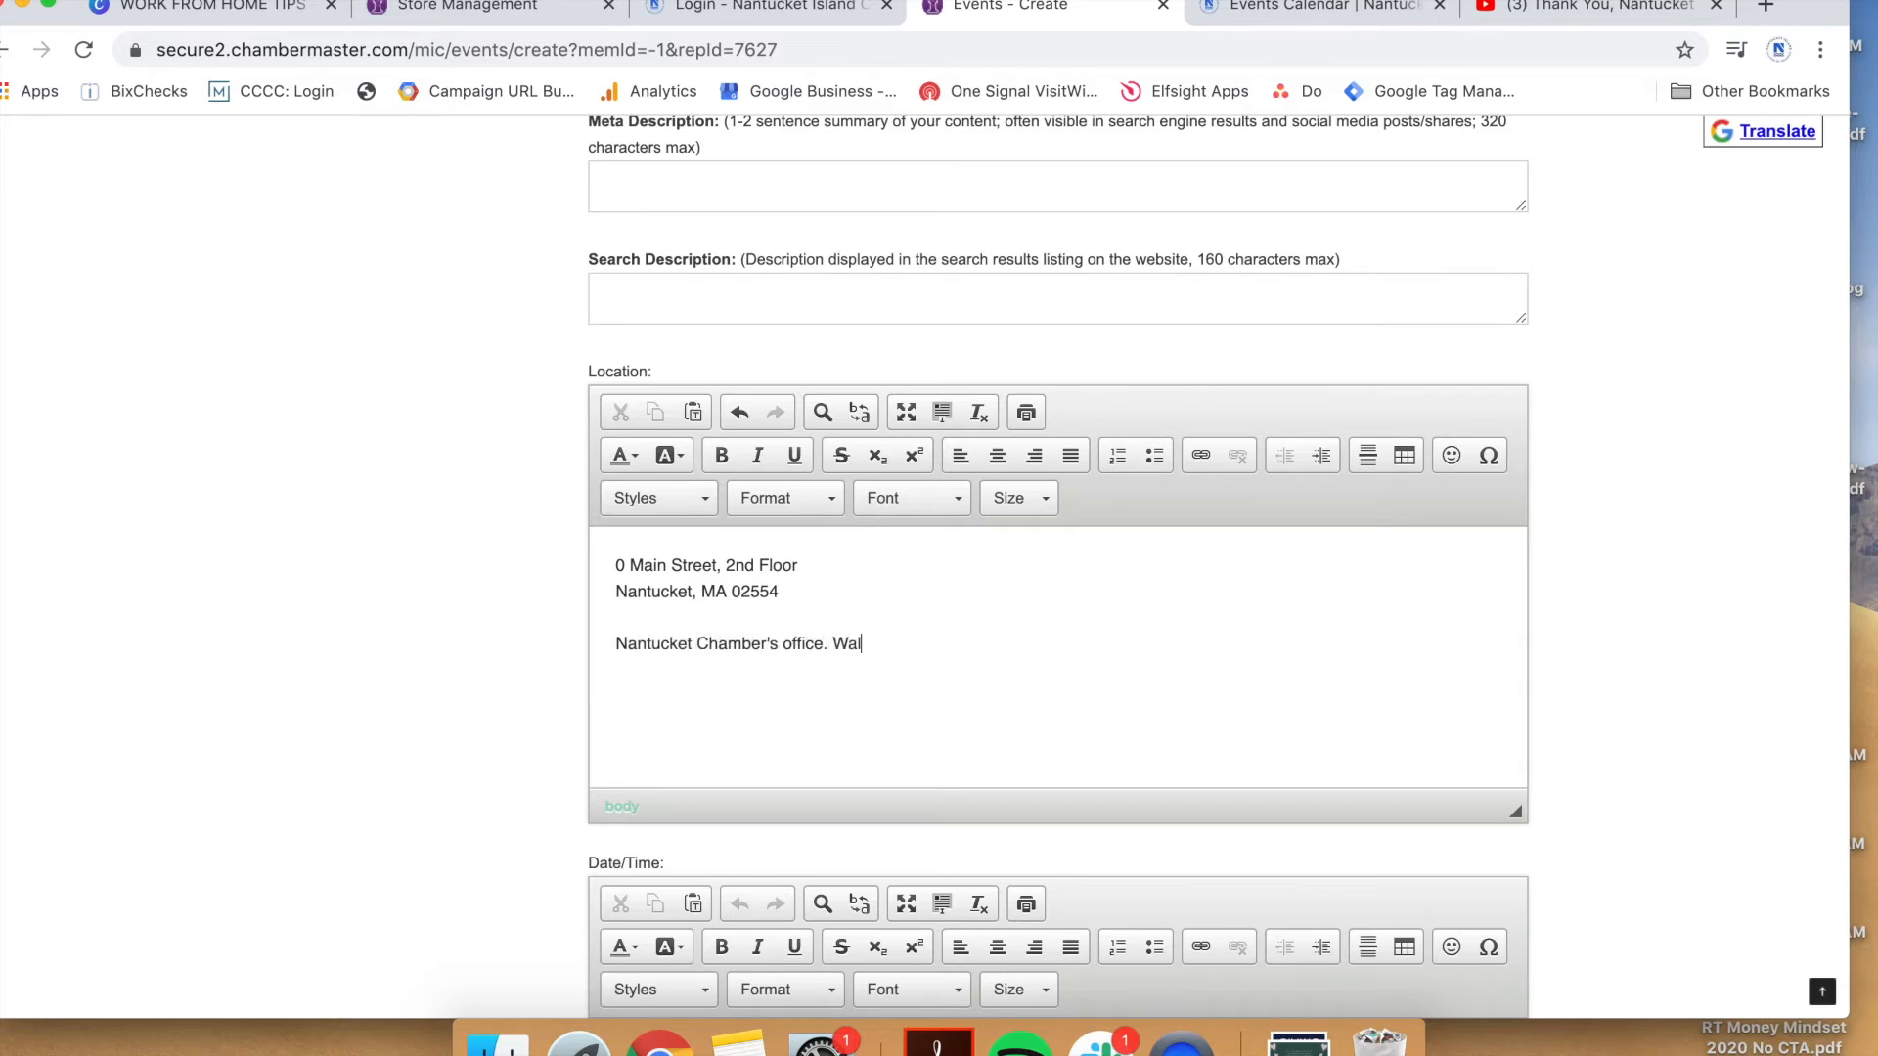
{"action": "type", "text": "k up the stairs and take a left."}
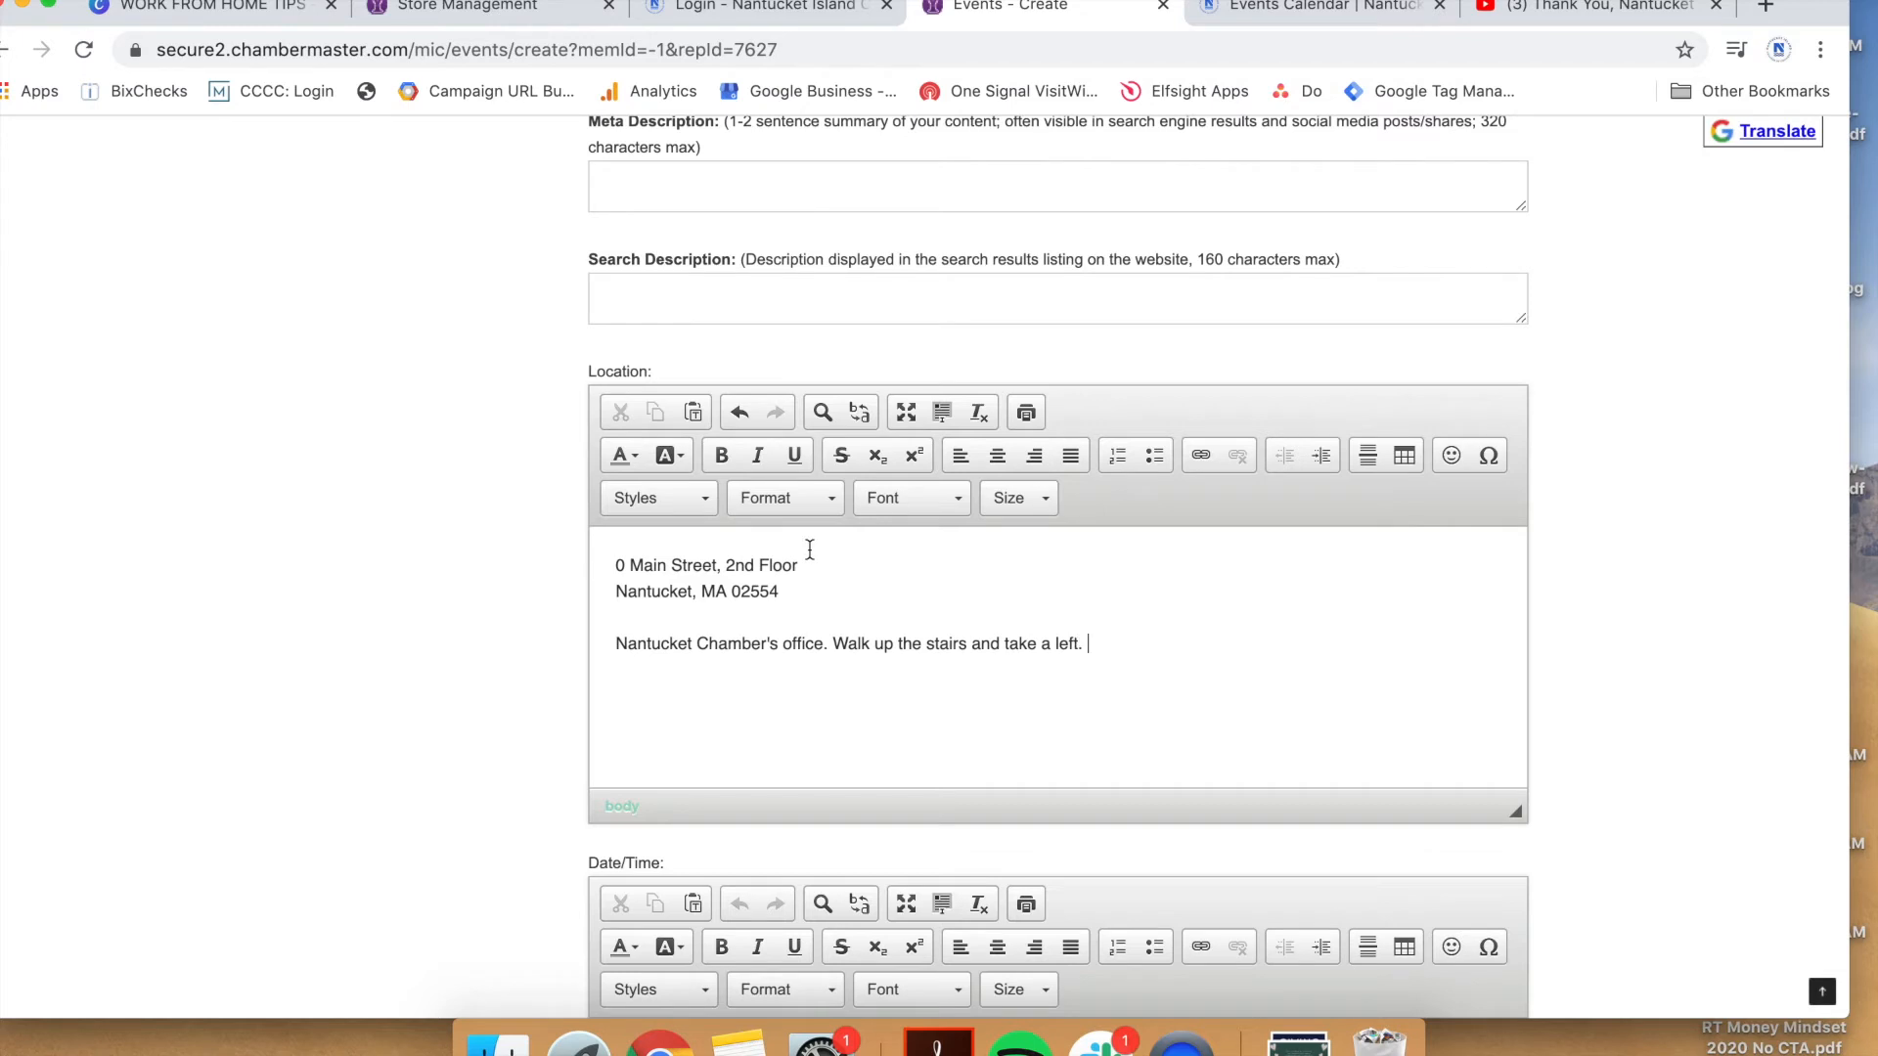
Review the Date/Time, Fees/Admission, Contact Information and Contact Email fields without editing them
{"action": "scroll", "coordinate": [810, 545], "scroll_direction": "down", "scroll_amount": 6}
{"action": "left_click", "coordinate": [810, 549]}
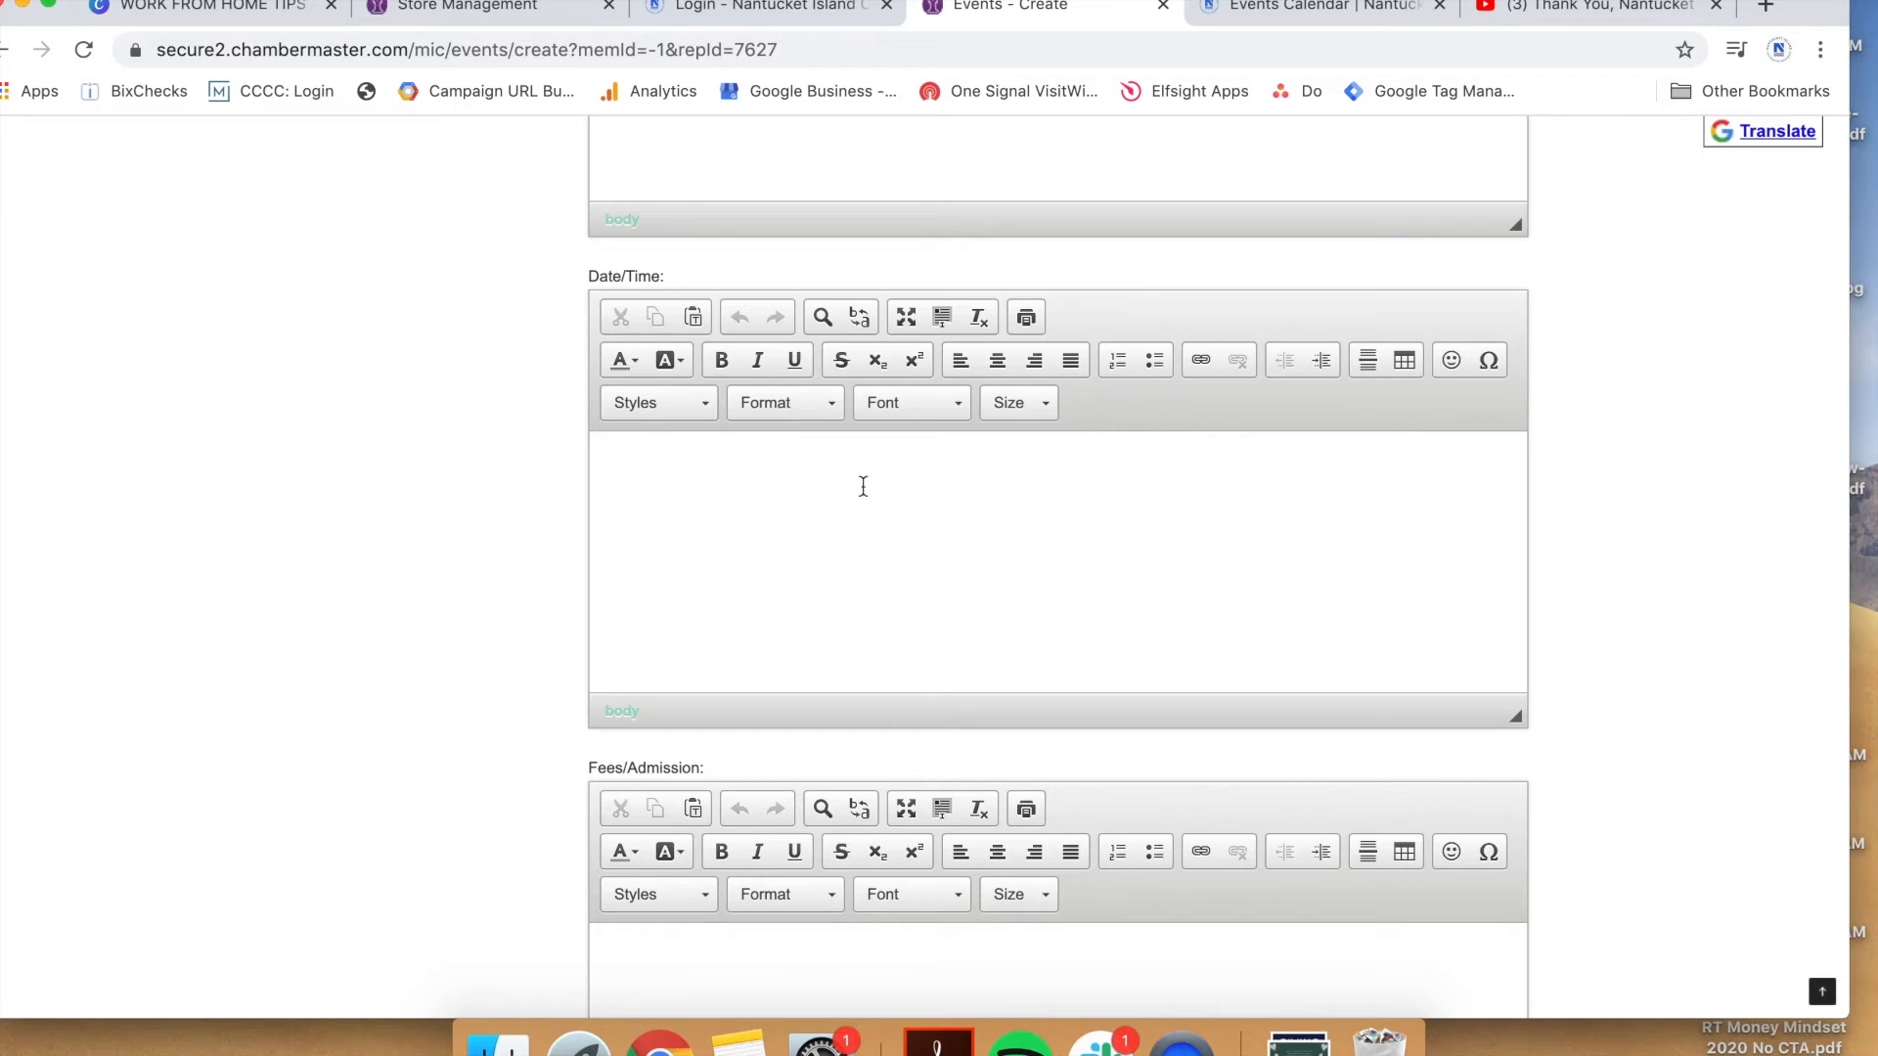
{"action": "scroll", "coordinate": [885, 486], "scroll_direction": "down", "scroll_amount": 2}
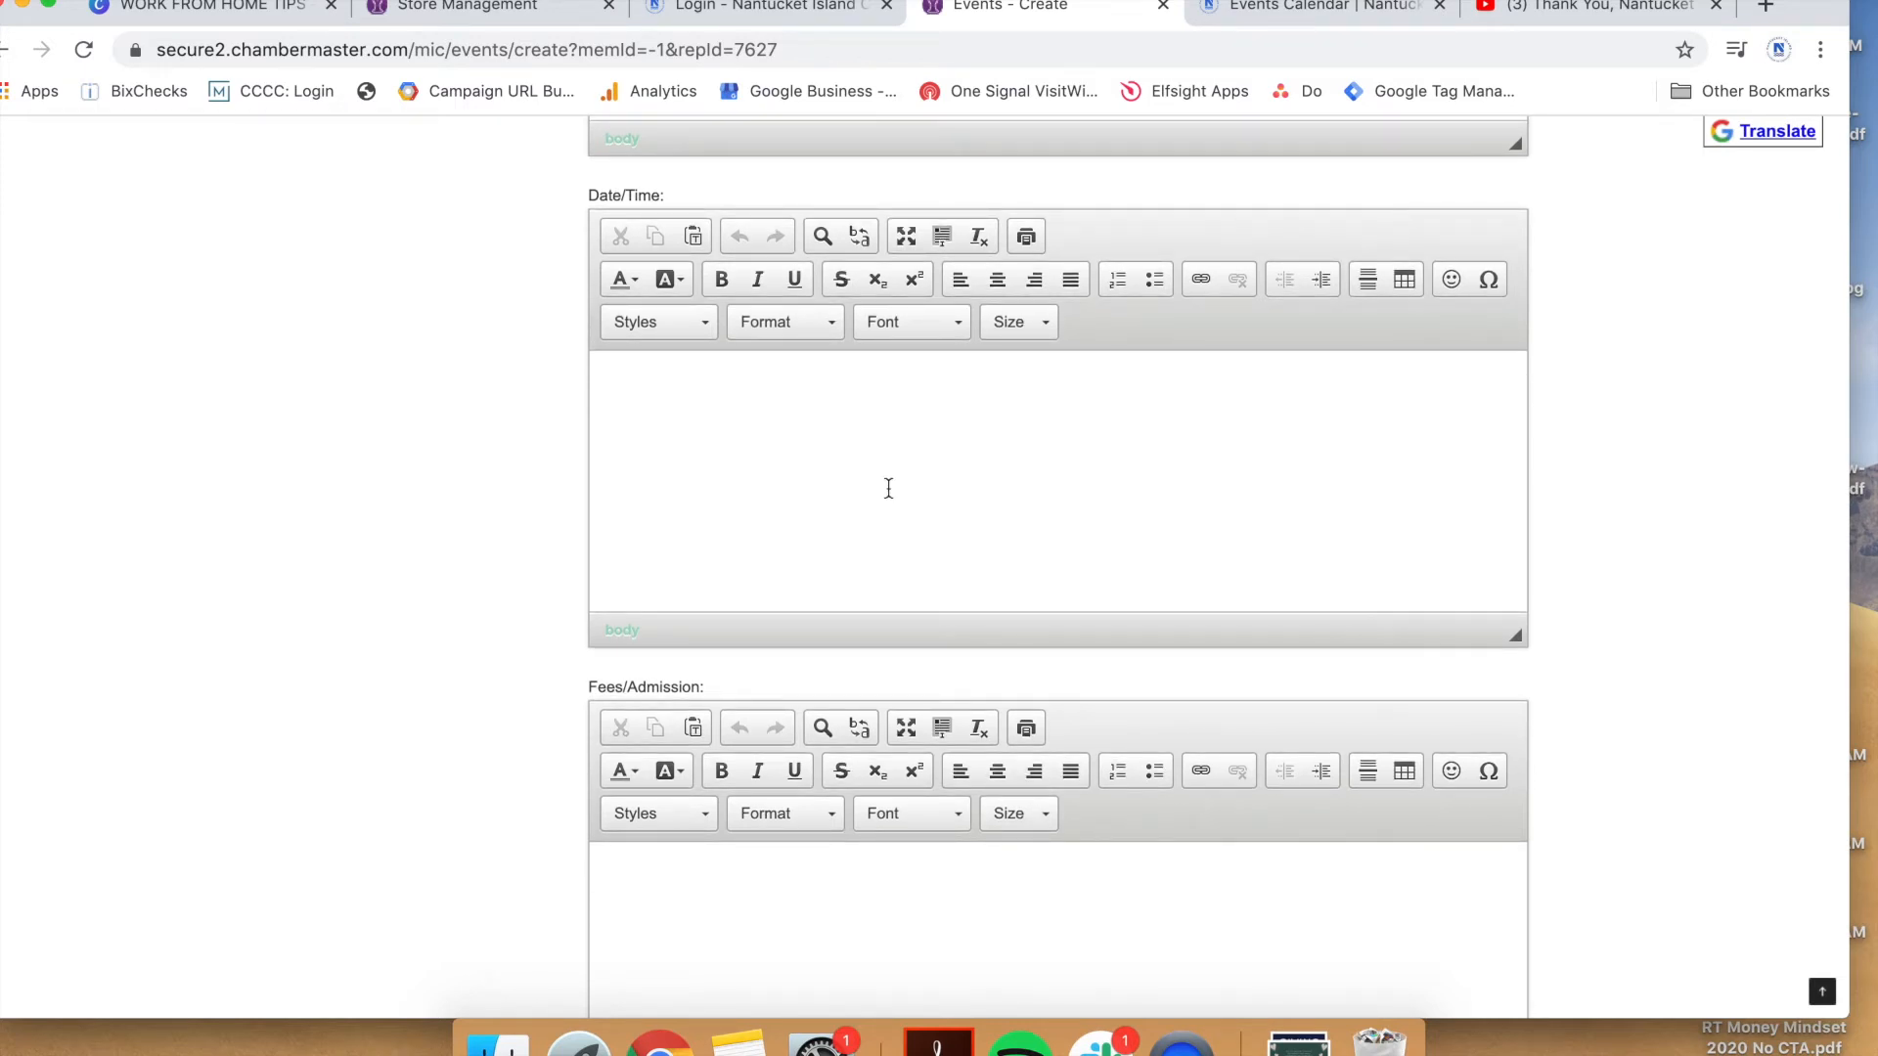
{"action": "scroll", "coordinate": [888, 488], "scroll_direction": "down", "scroll_amount": 10}
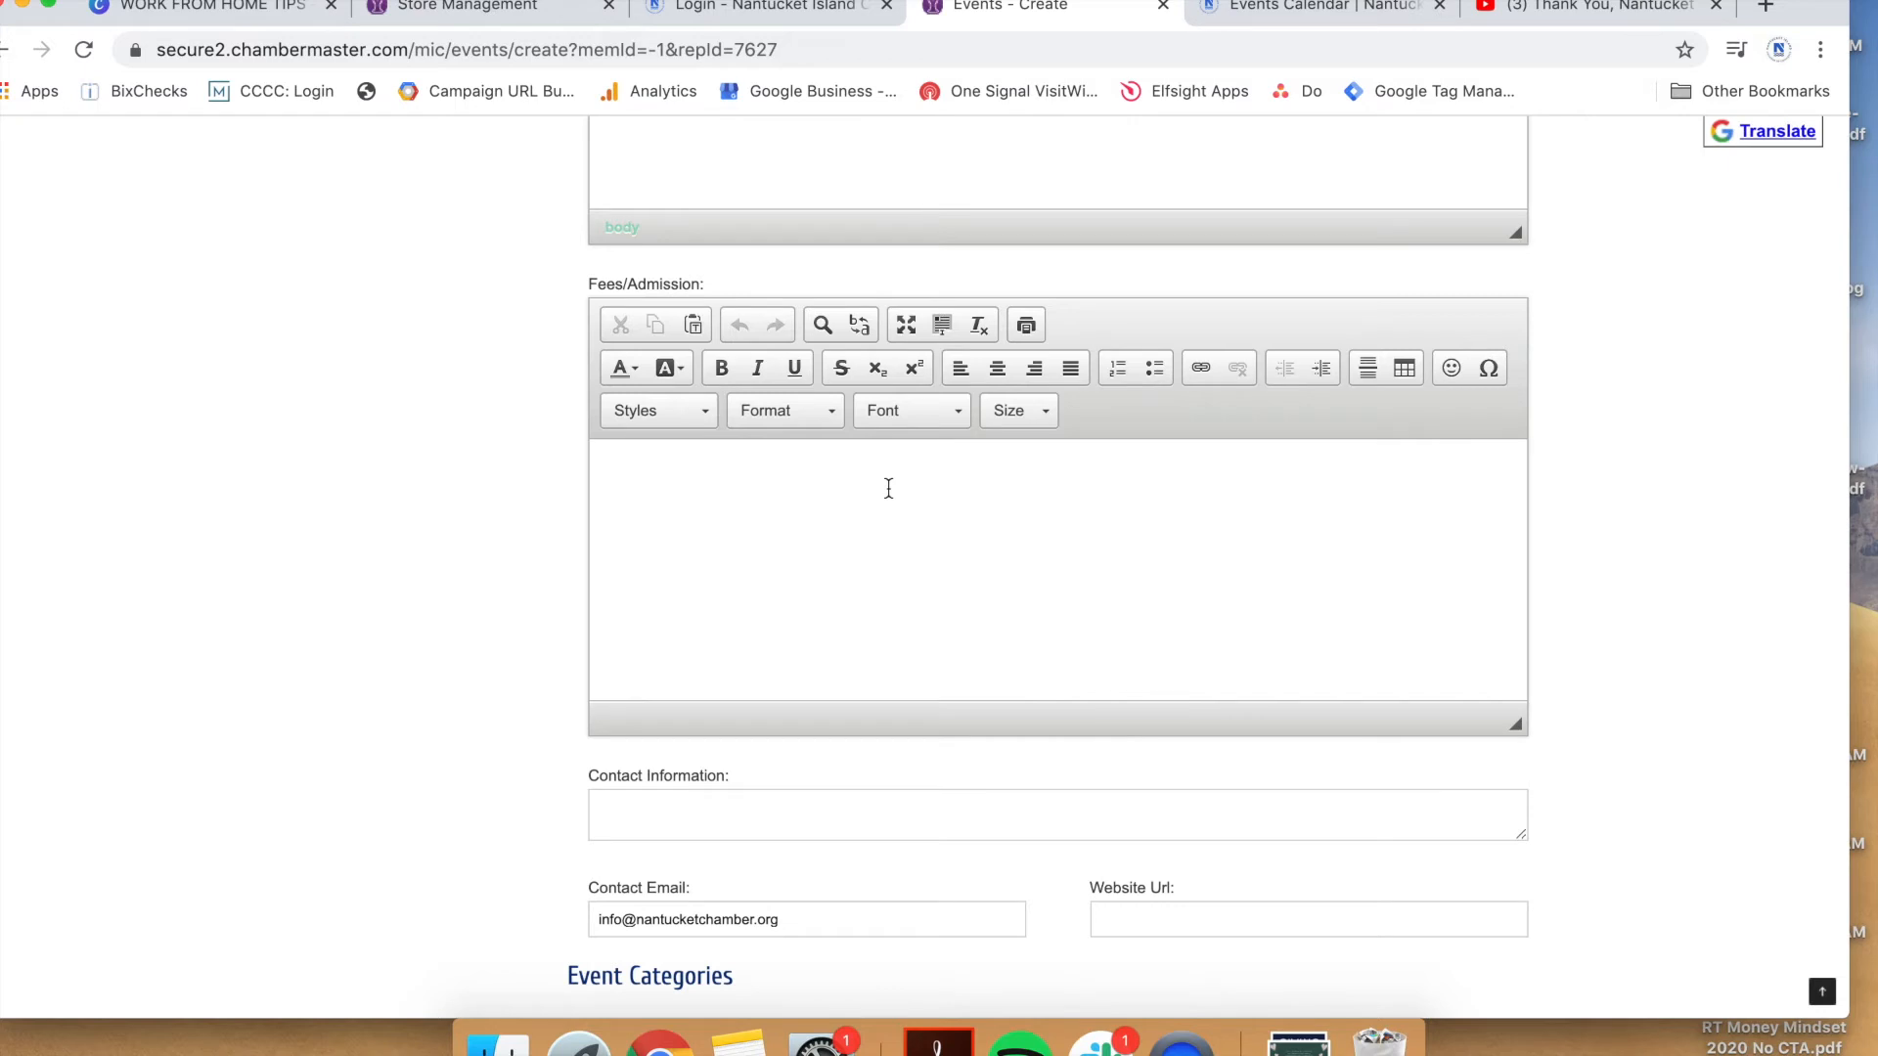
{"action": "scroll", "coordinate": [888, 488], "scroll_direction": "down", "scroll_amount": 5}
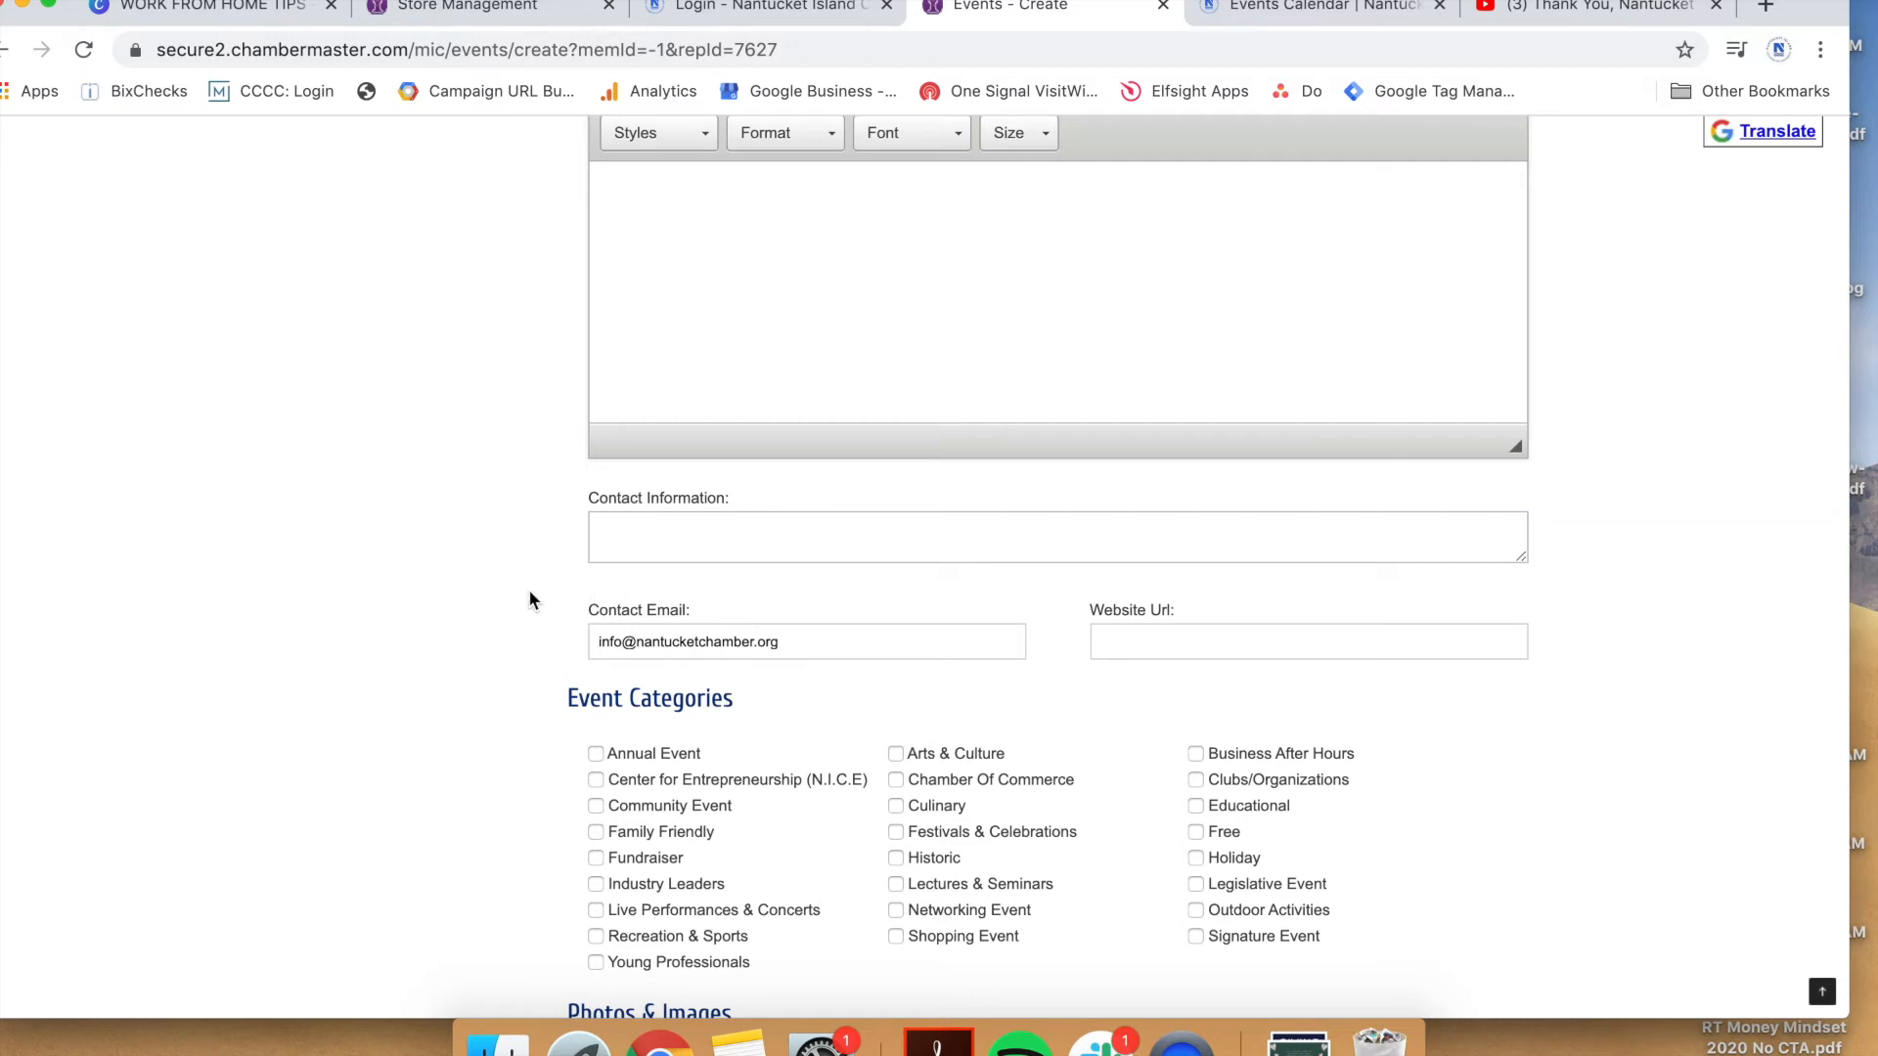
{"action": "scroll", "coordinate": [530, 600], "scroll_direction": "down", "scroll_amount": 3}
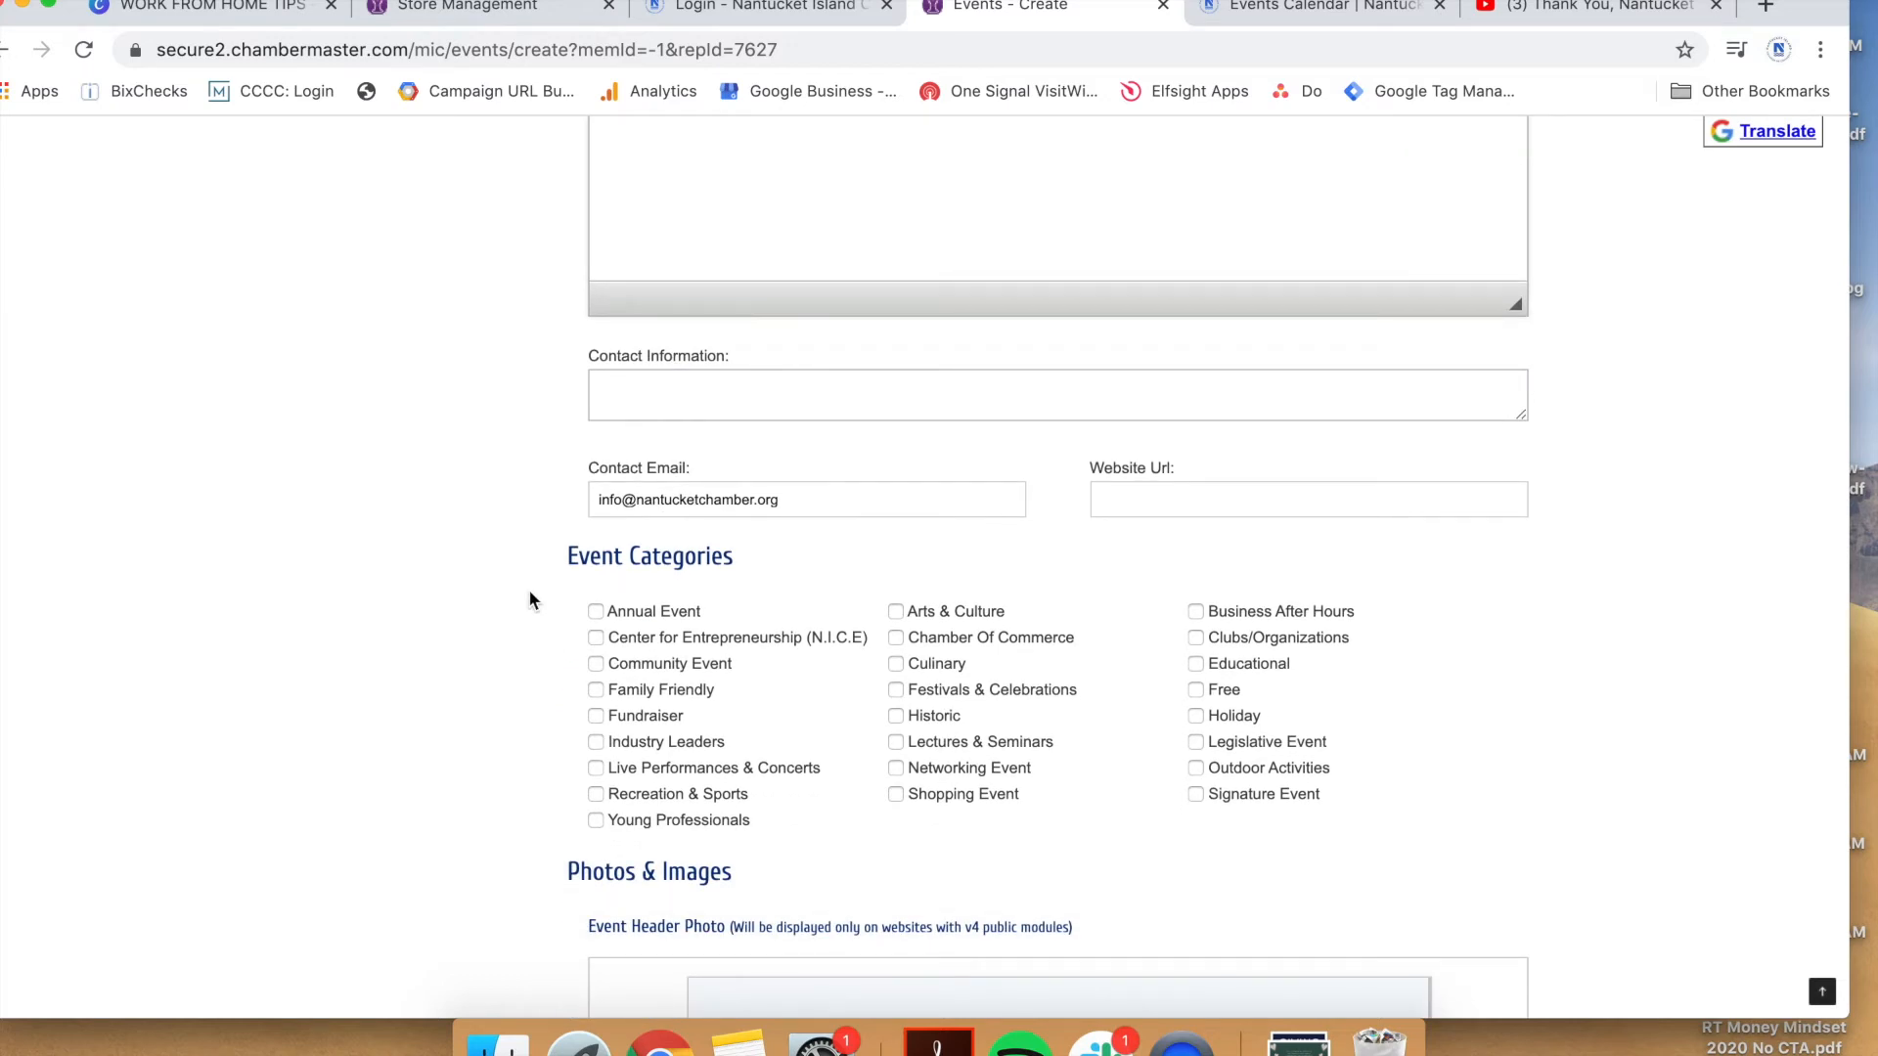
{"action": "triple_click", "coordinate": [810, 504]}
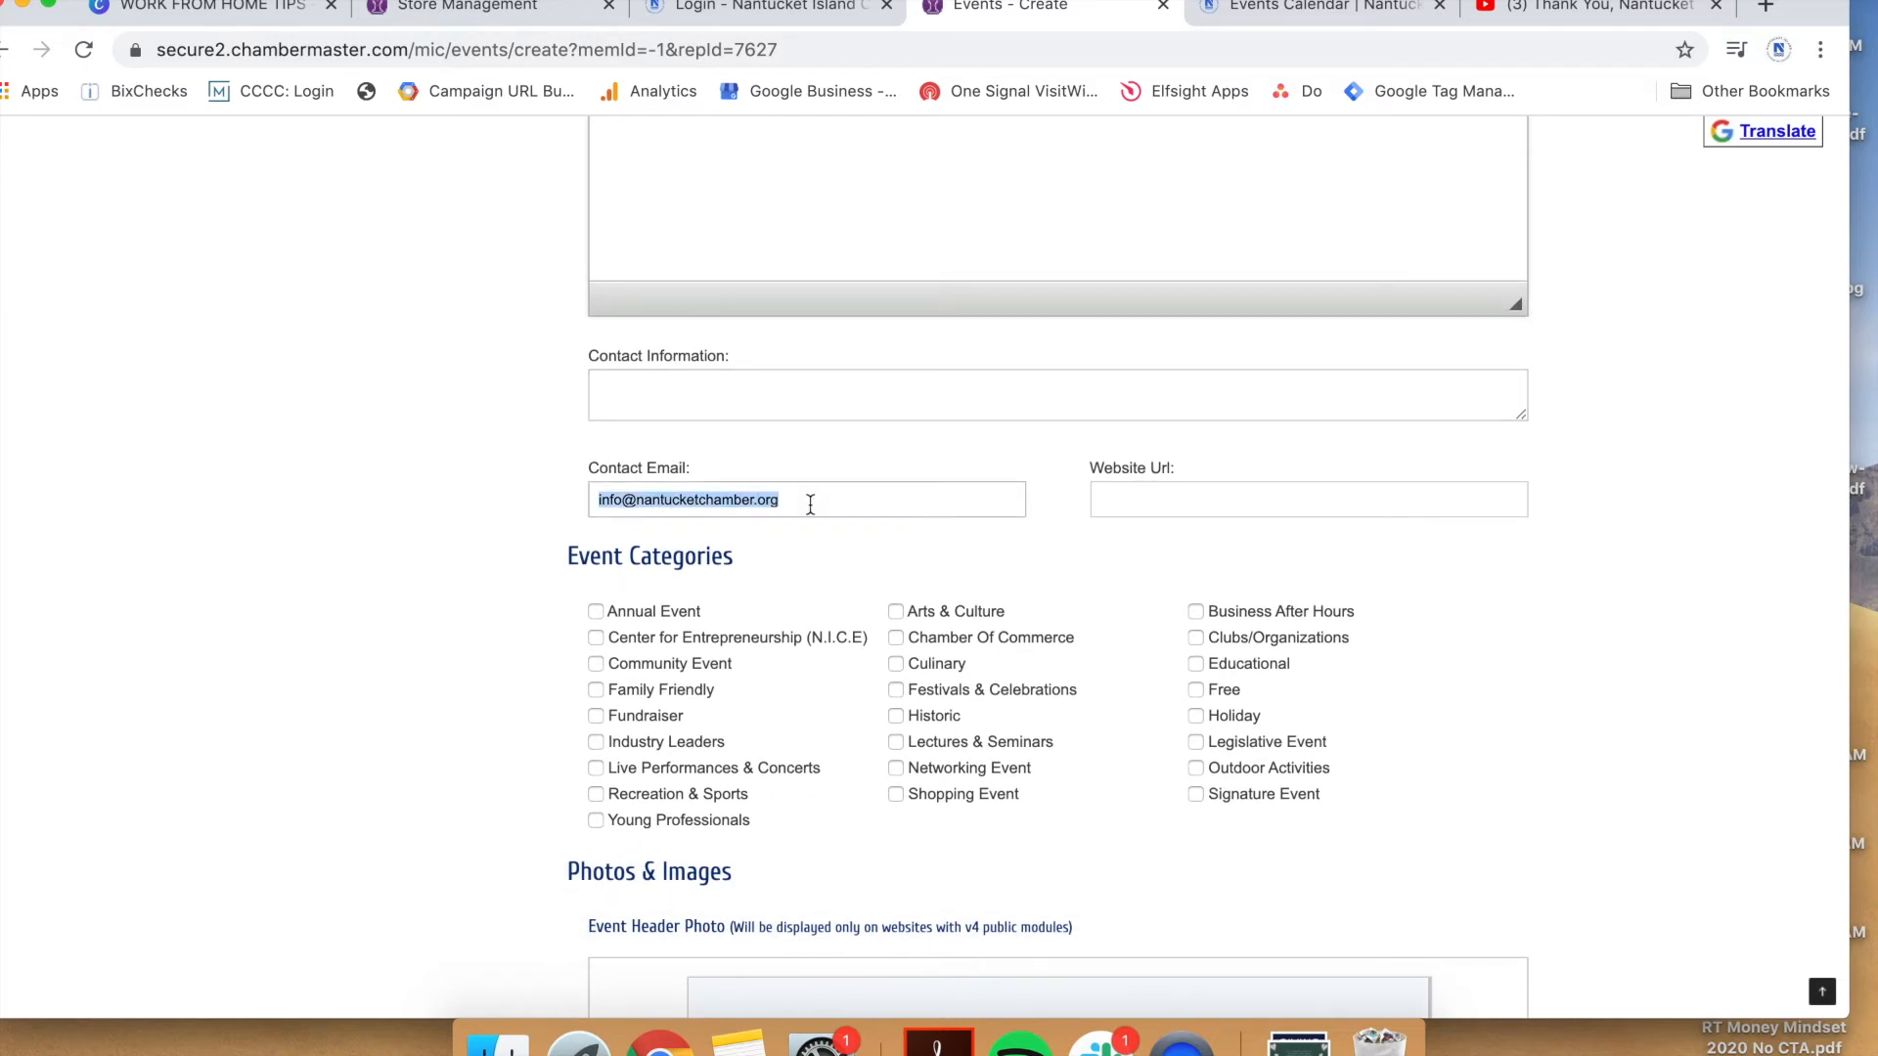
{"action": "left_click", "coordinate": [391, 499]}
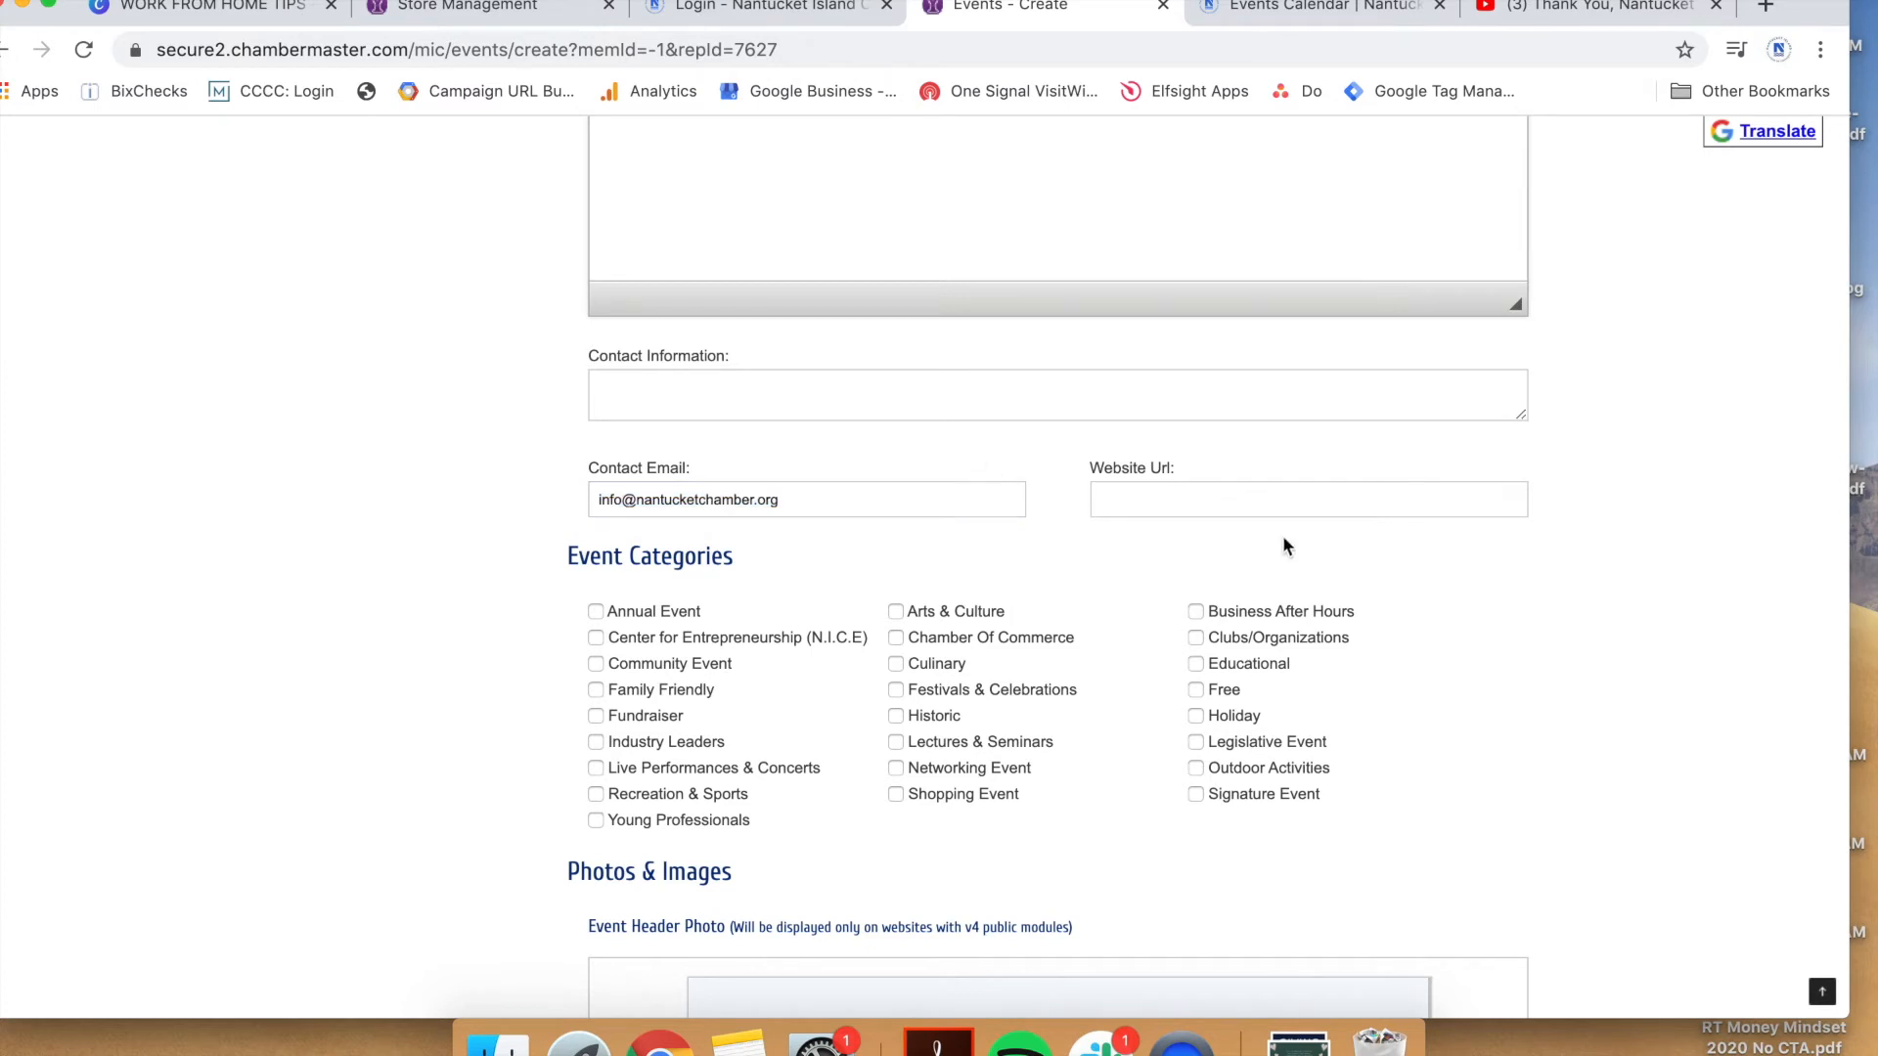
{"action": "left_click", "coordinate": [1245, 499]}
{"action": "left_click", "coordinate": [1548, 489]}
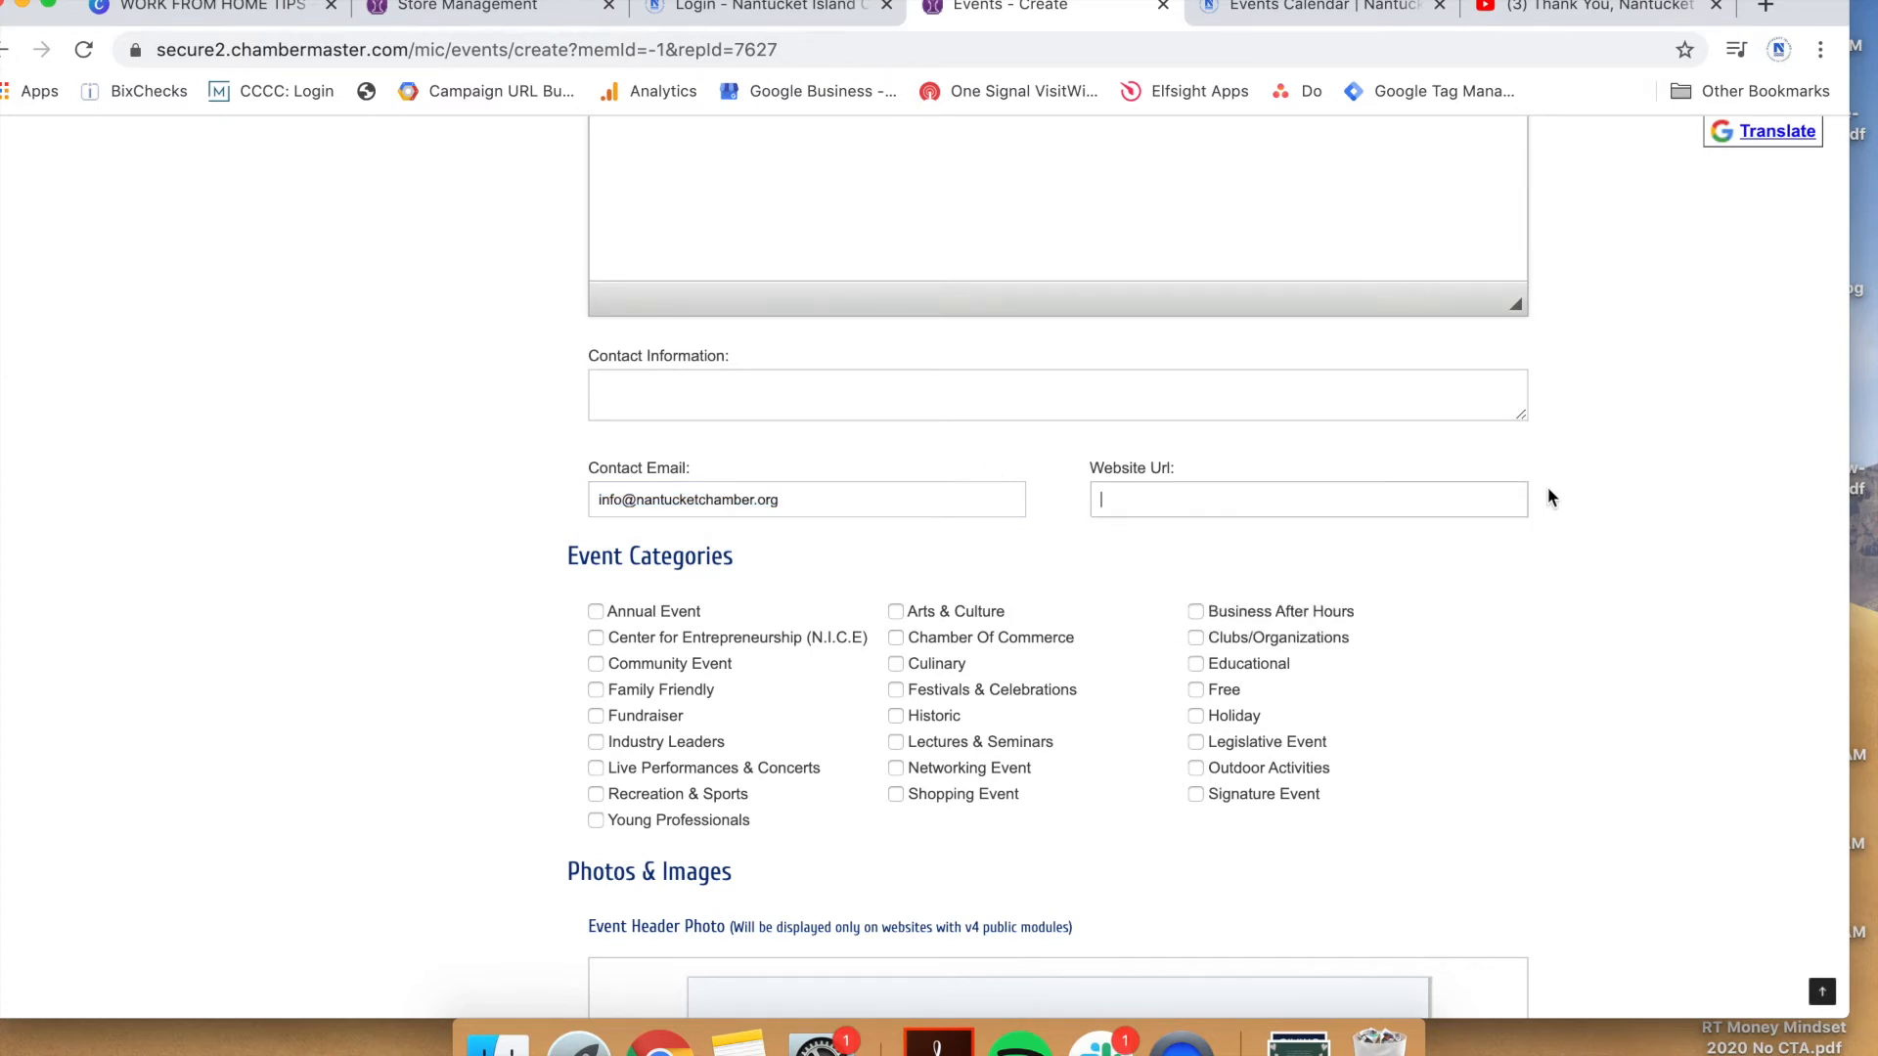
{"action": "left_click", "coordinate": [1408, 491]}
{"action": "left_click", "coordinate": [1370, 559]}
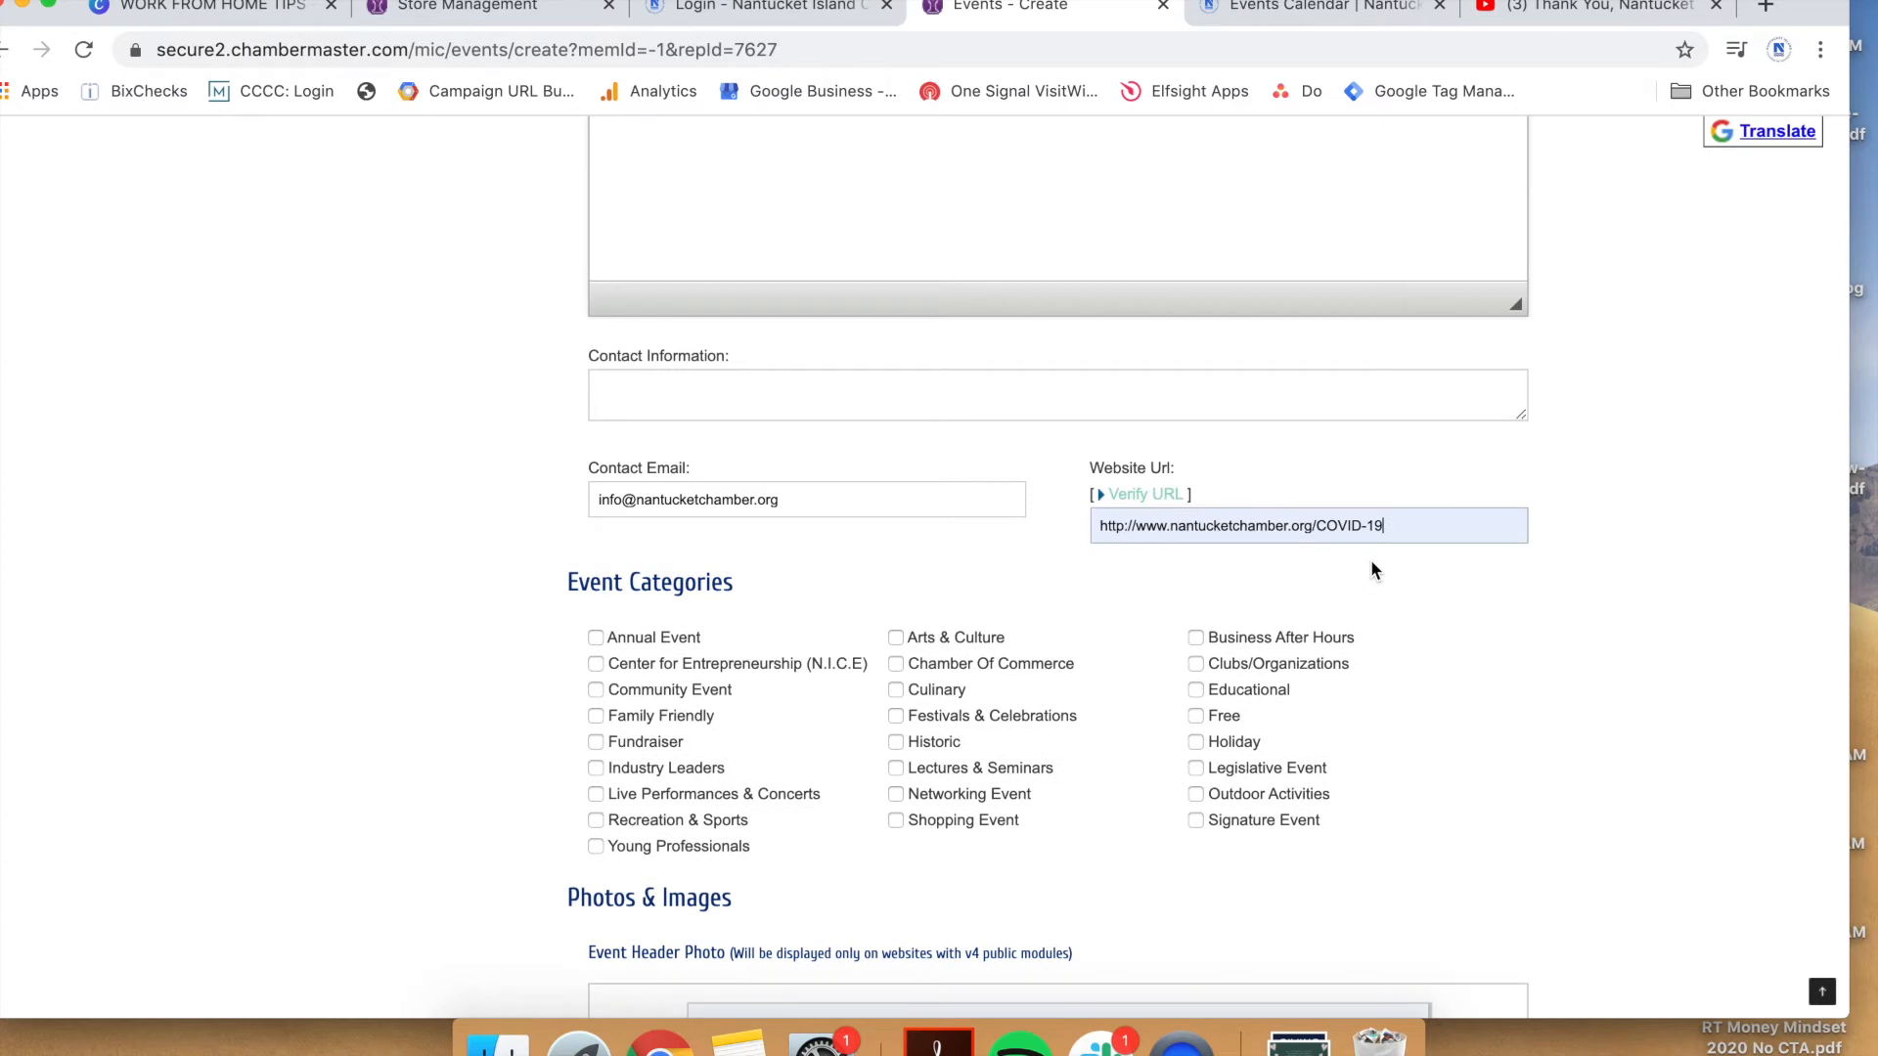
{"action": "left_click", "coordinate": [1159, 495]}
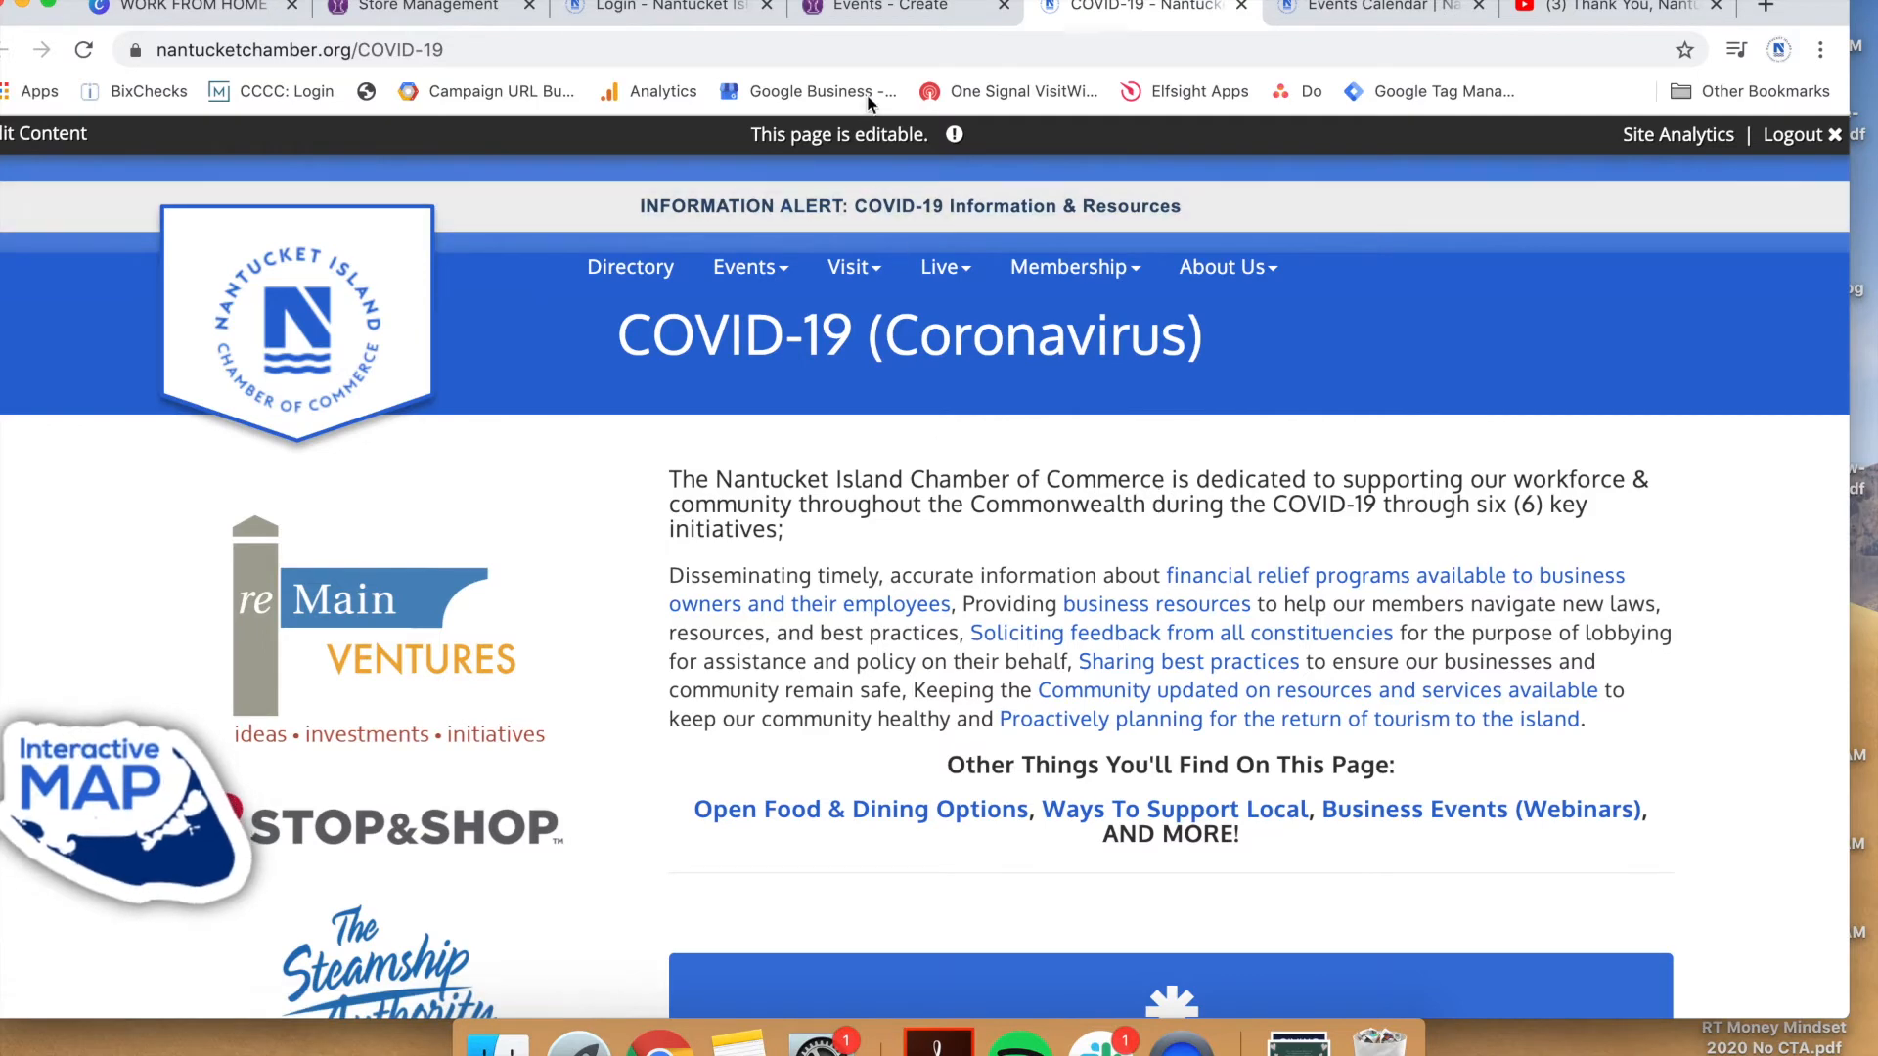
{"action": "left_click", "coordinate": [876, 15]}
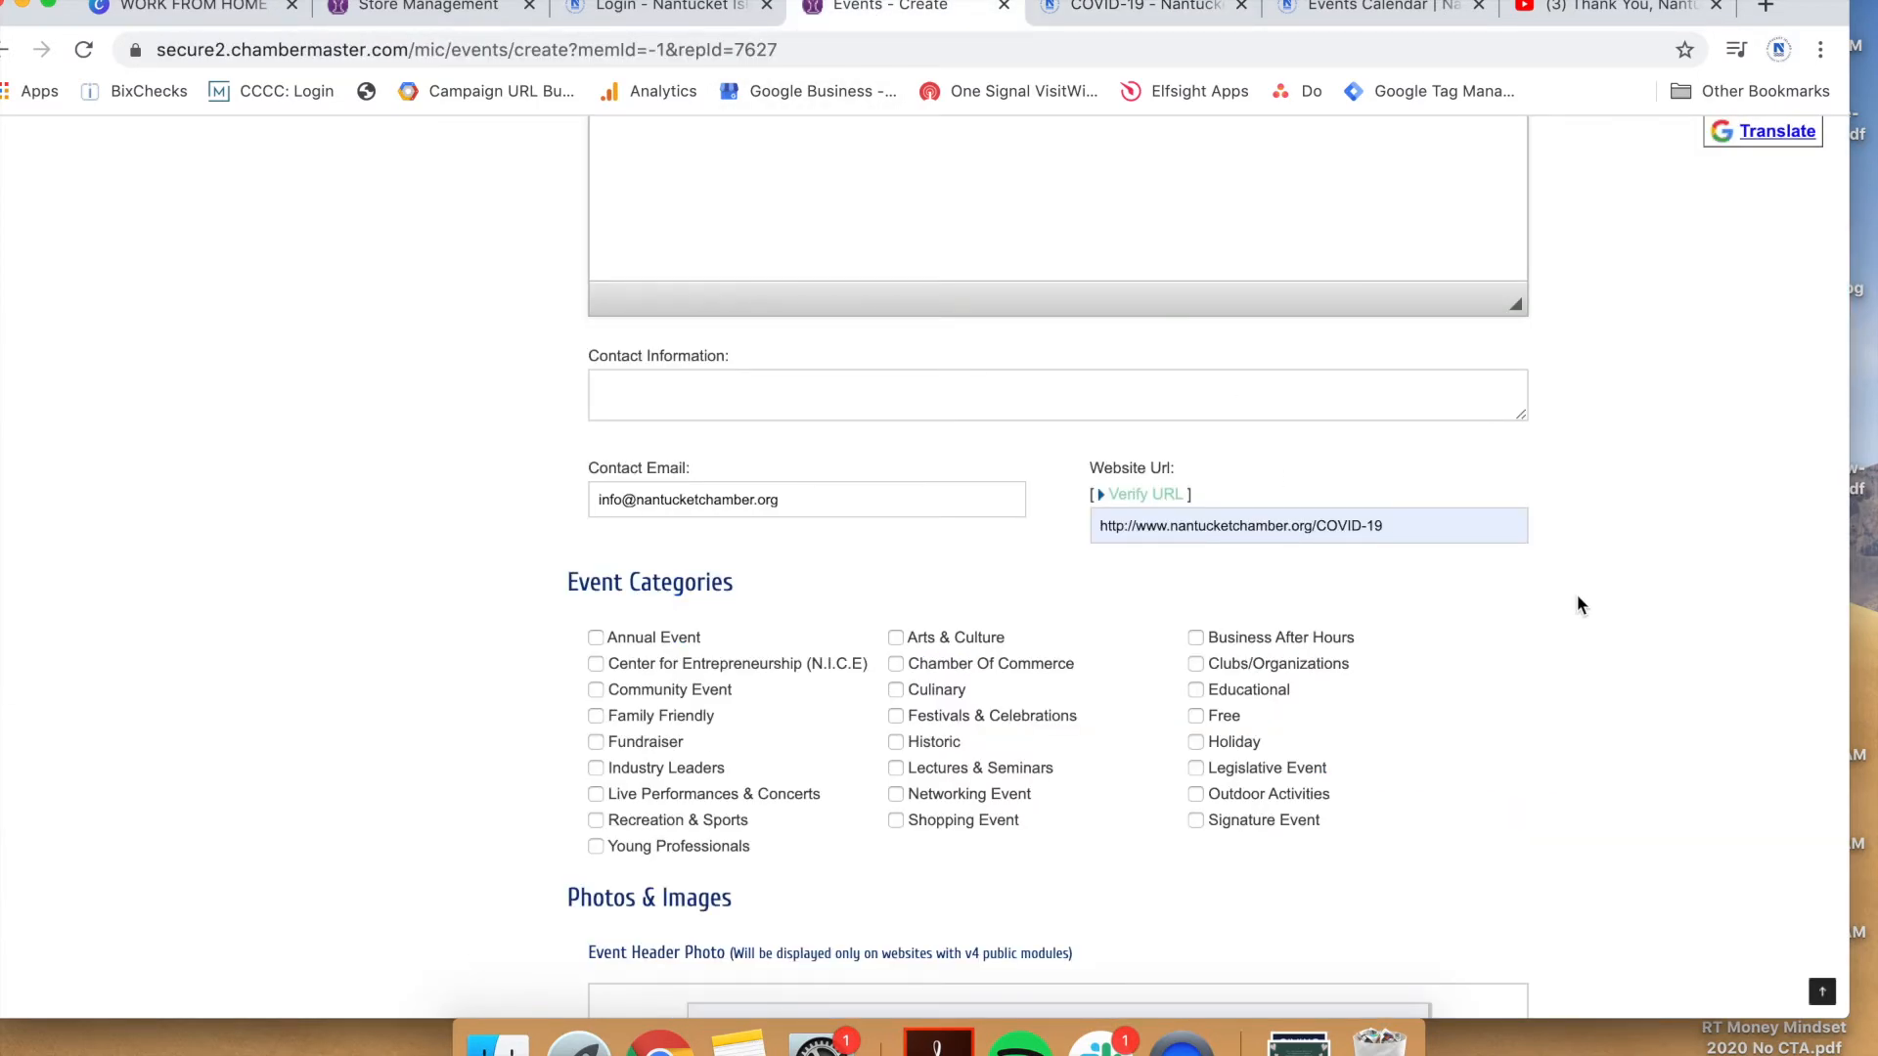
Assign the categories Arts & Culture, Chamber Of Commerce, Culinary, Fundraiser, Free, Shopping Event and Outdoor Activities to the event
{"action": "scroll", "coordinate": [1576, 605], "scroll_direction": "down", "scroll_amount": 1}
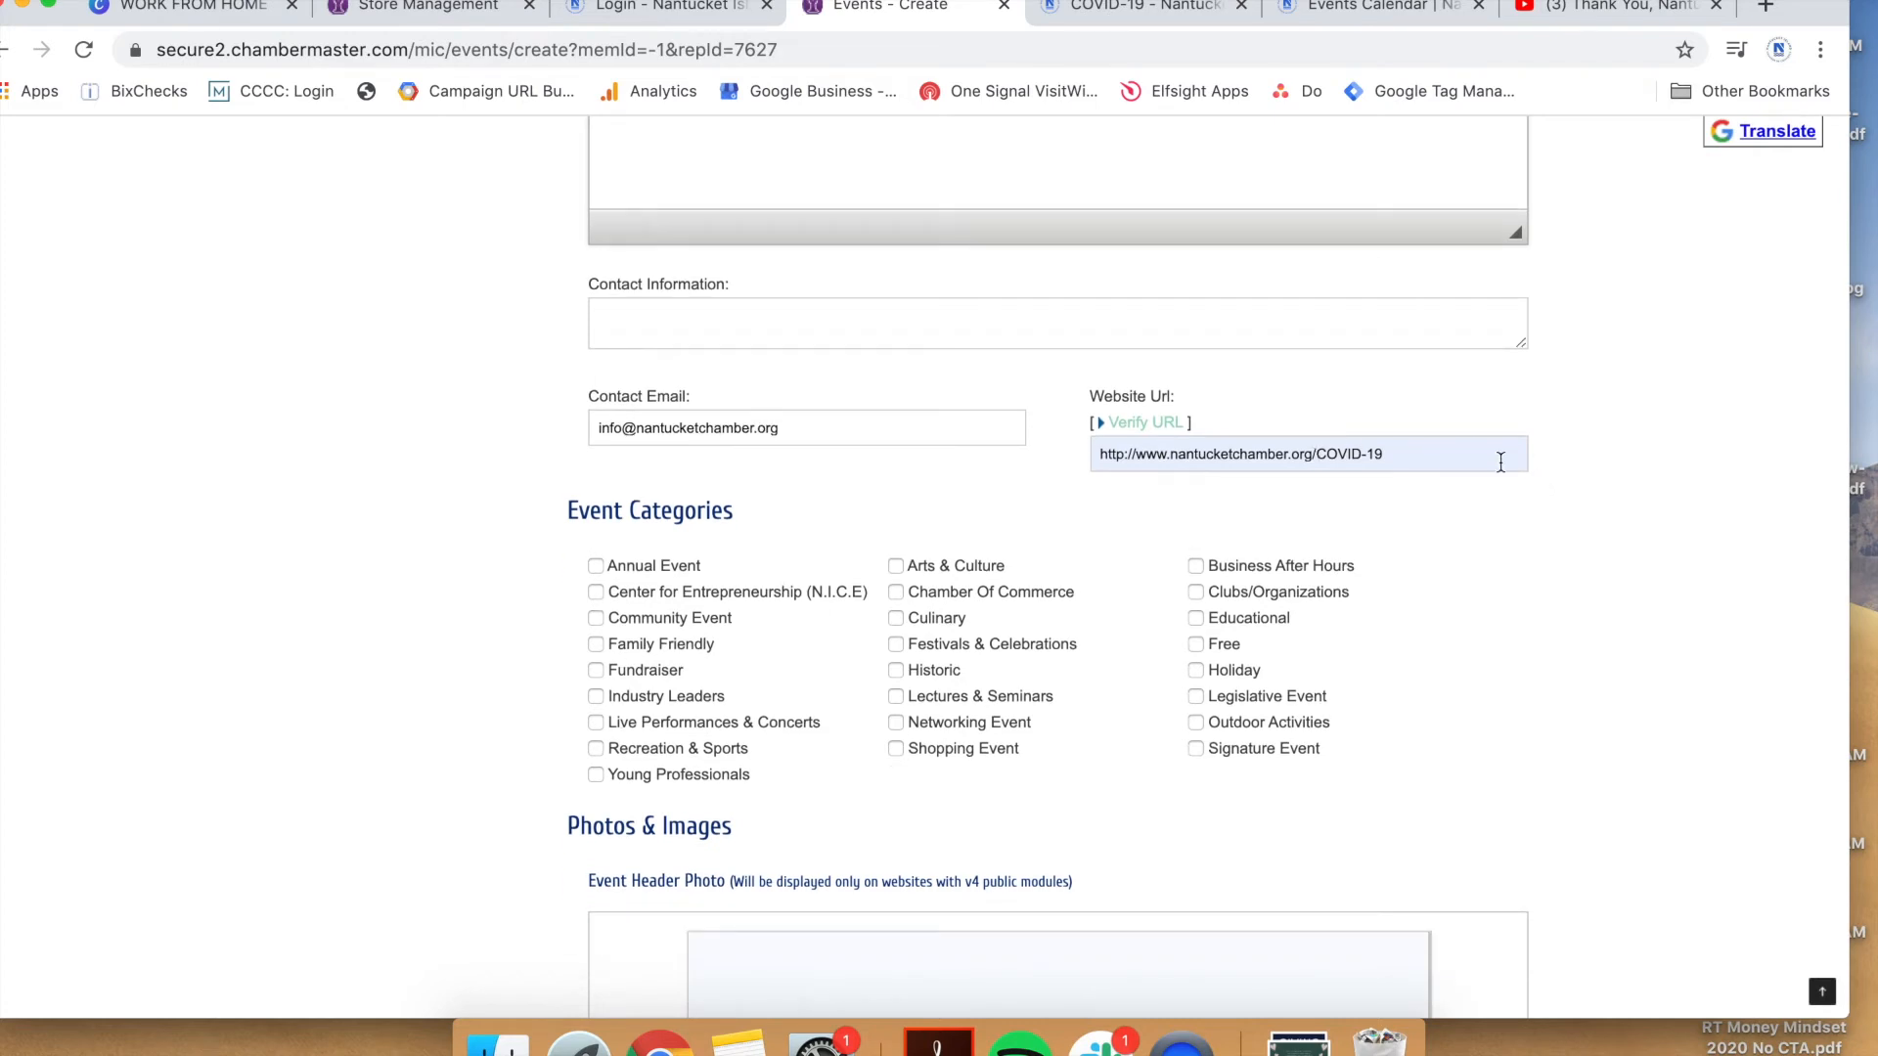
{"action": "scroll", "coordinate": [1523, 614], "scroll_direction": "down", "scroll_amount": 1}
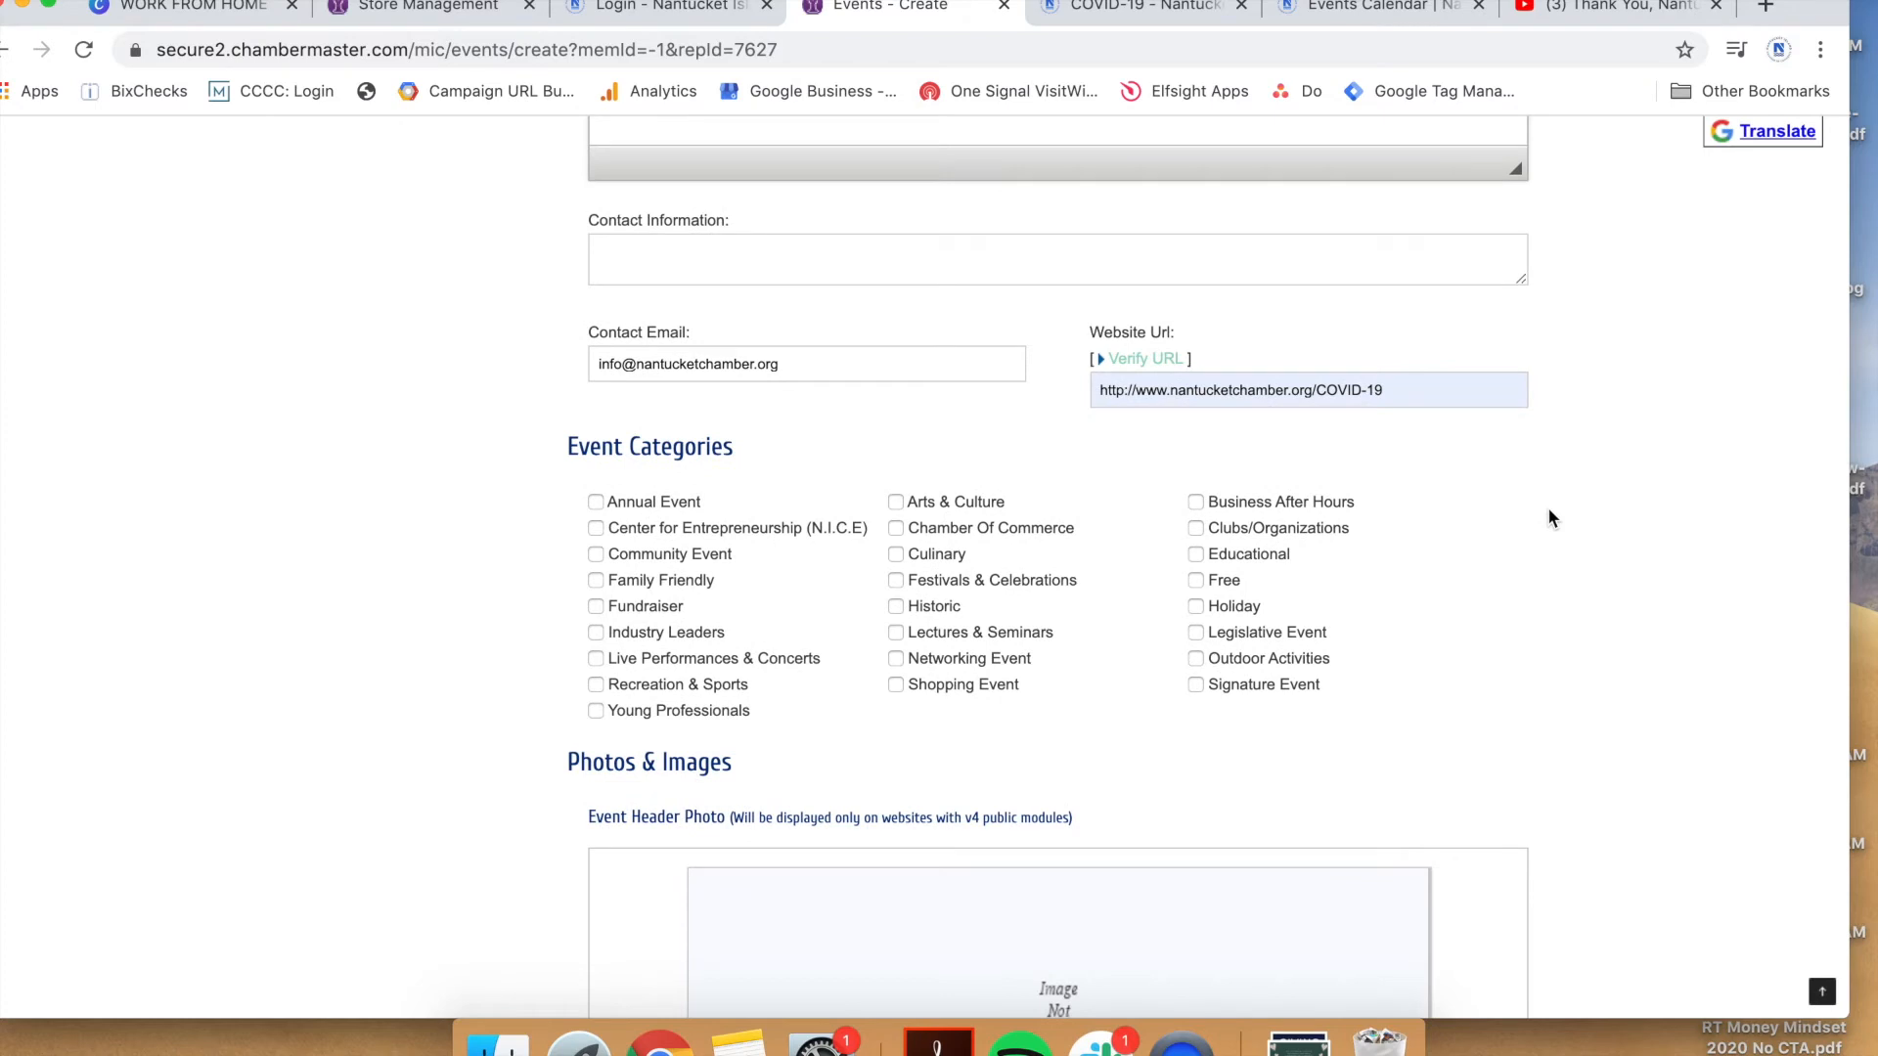
{"action": "scroll", "coordinate": [1547, 509], "scroll_direction": "down", "scroll_amount": 2}
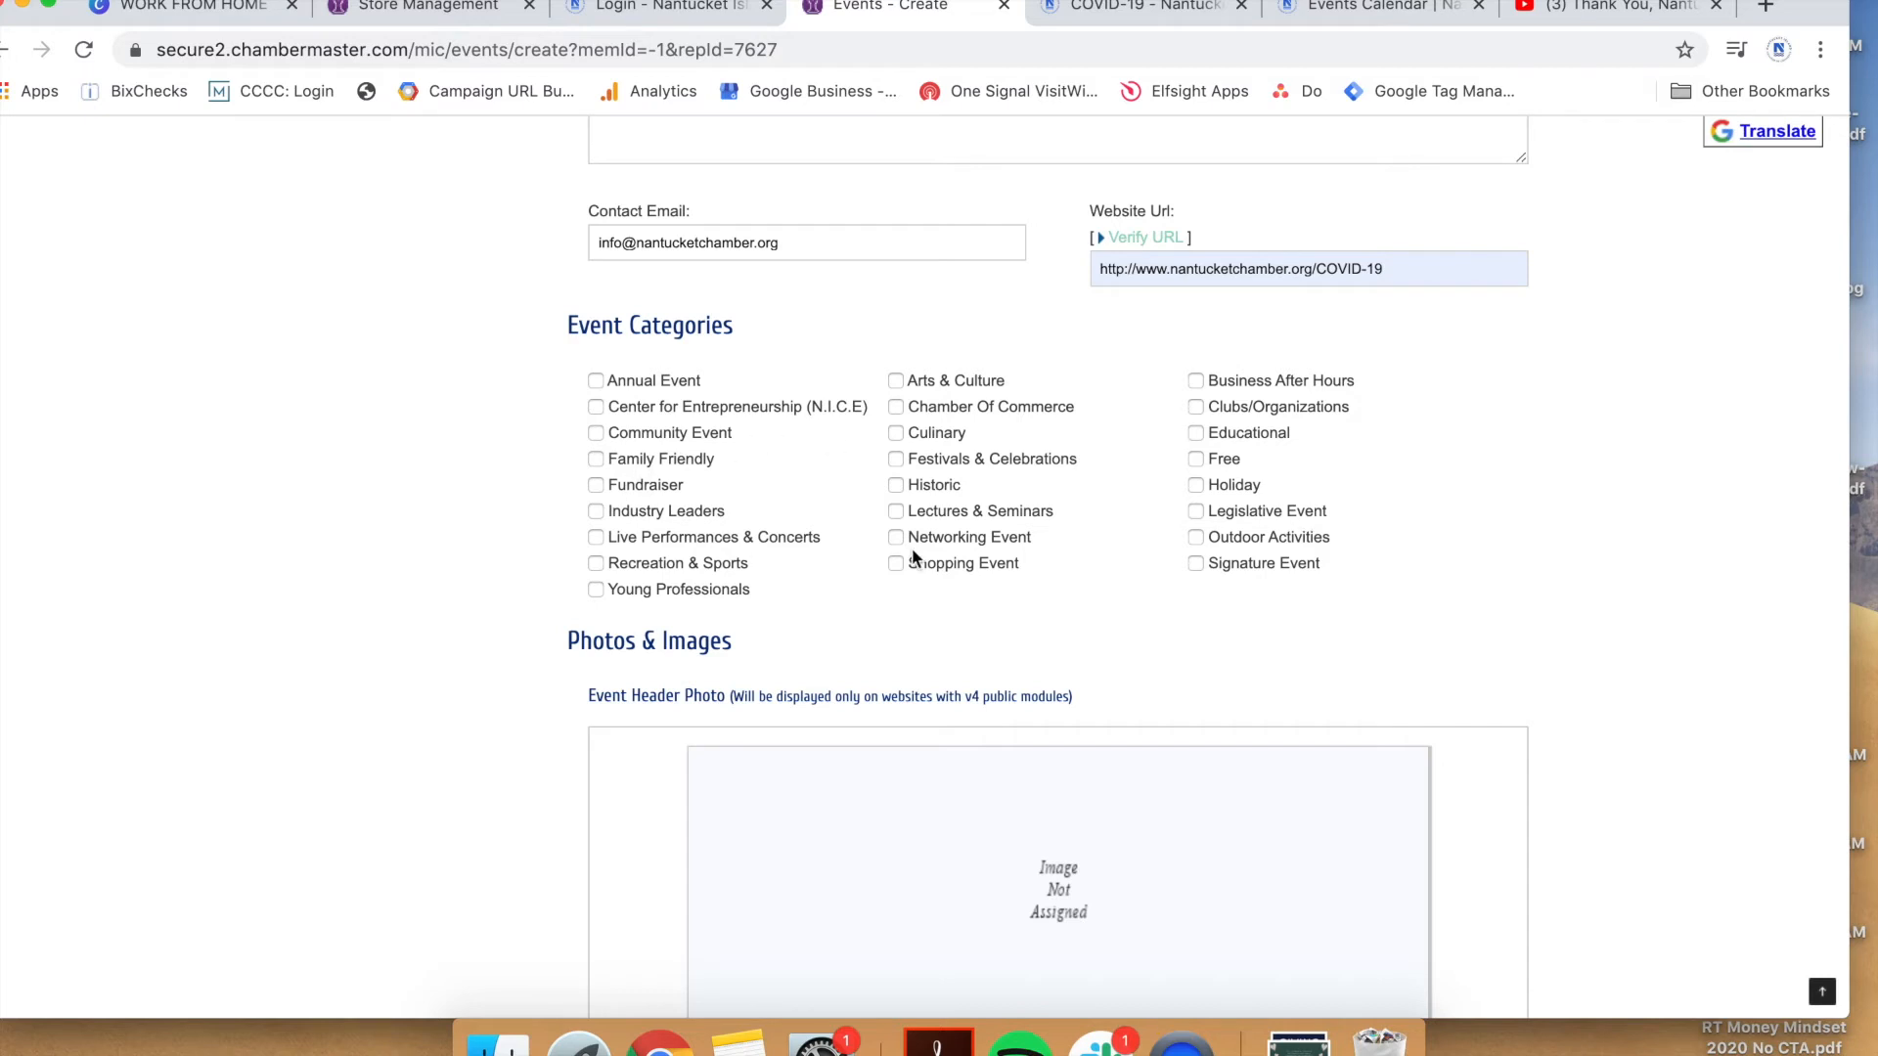
{"action": "left_click", "coordinate": [895, 433]}
{"action": "left_click", "coordinate": [1195, 459]}
{"action": "left_click", "coordinate": [1195, 537]}
Check the image size and file type requirements for the Event Header Photo without uploading a file
{"action": "scroll", "coordinate": [495, 690], "scroll_direction": "down", "scroll_amount": 4}
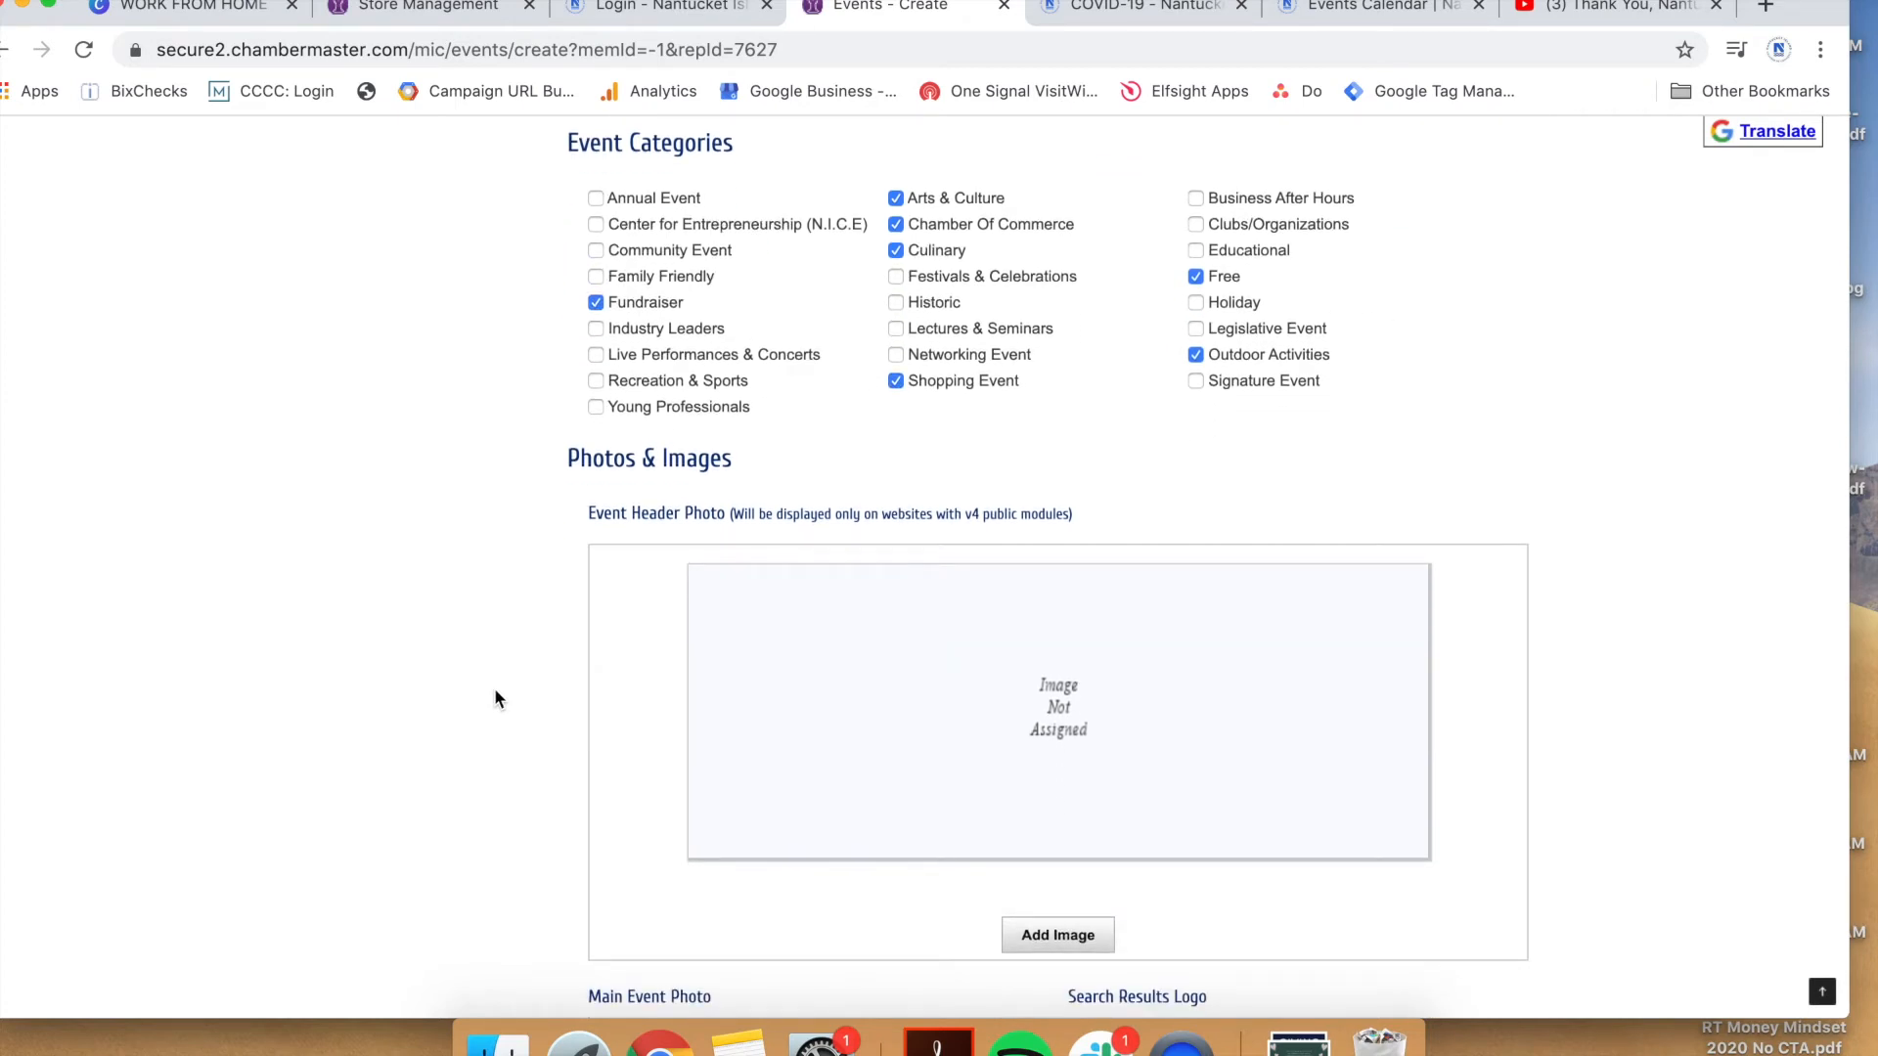
{"action": "scroll", "coordinate": [992, 622], "scroll_direction": "down", "scroll_amount": 5}
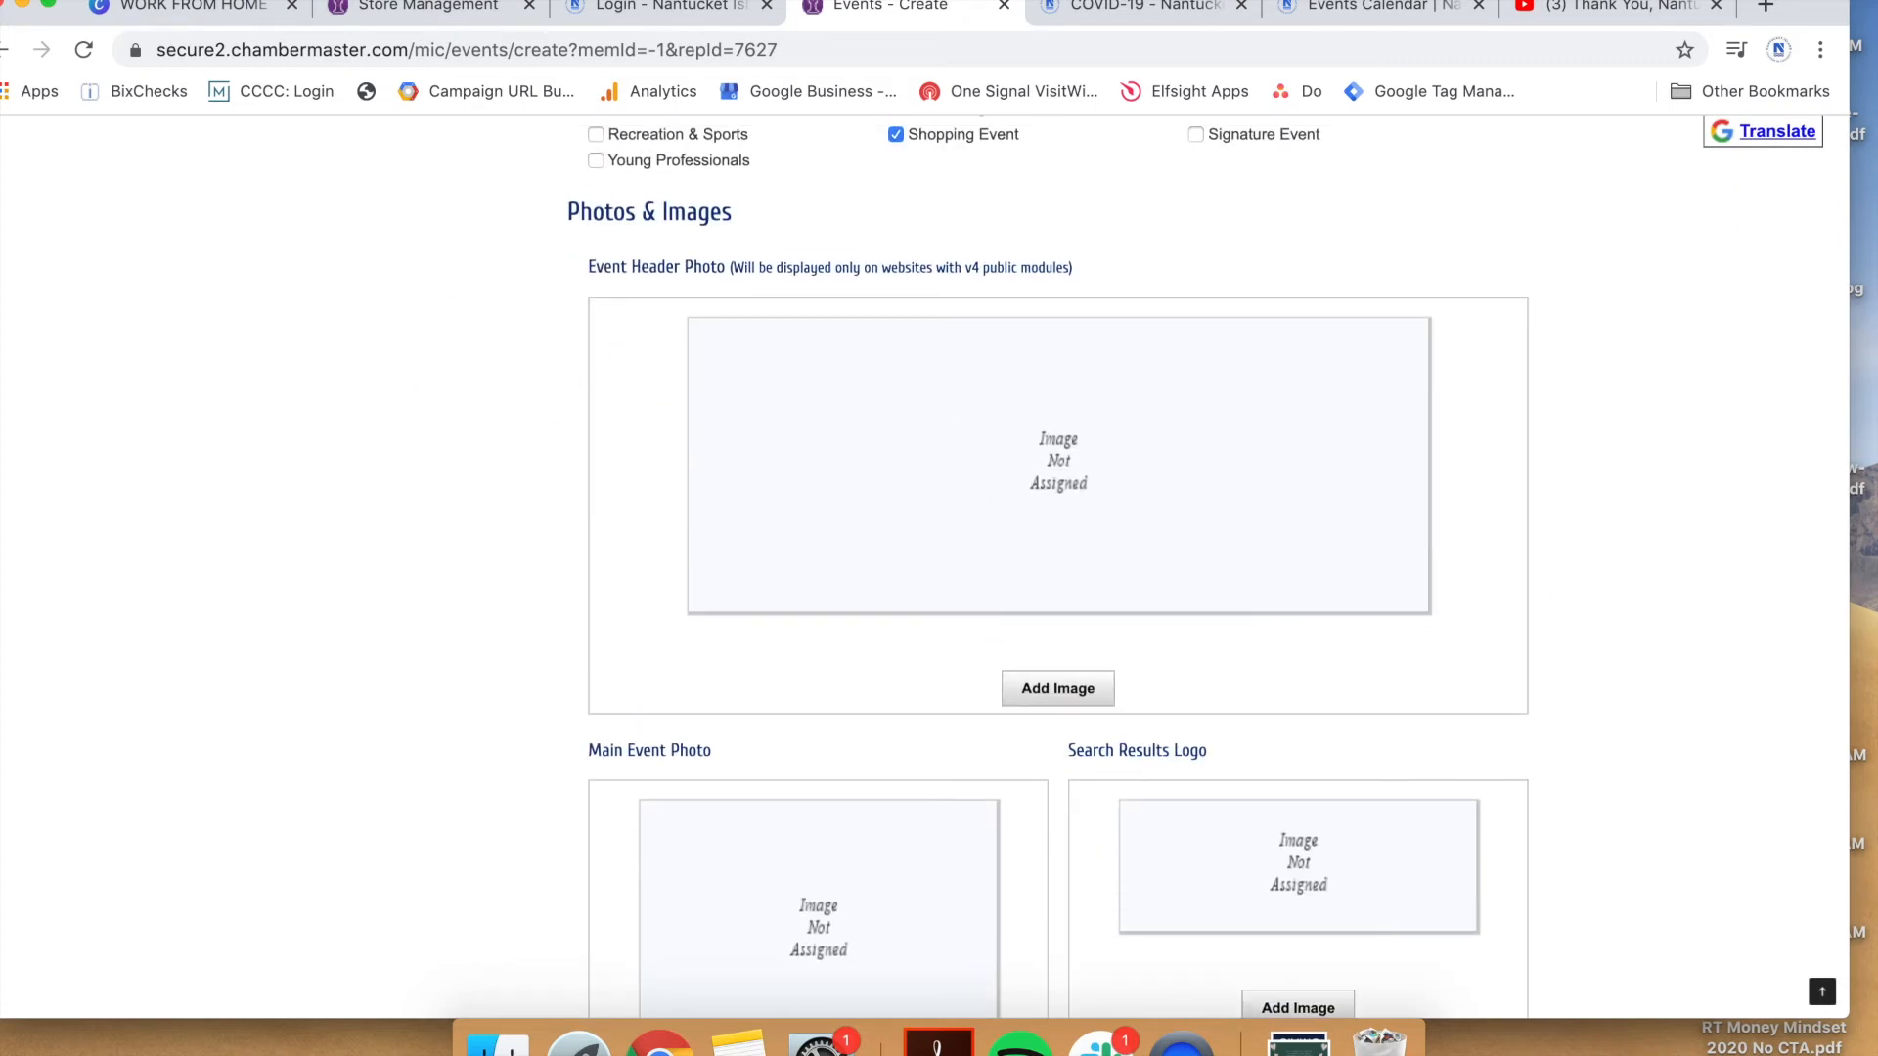
{"action": "left_click", "coordinate": [1054, 693]}
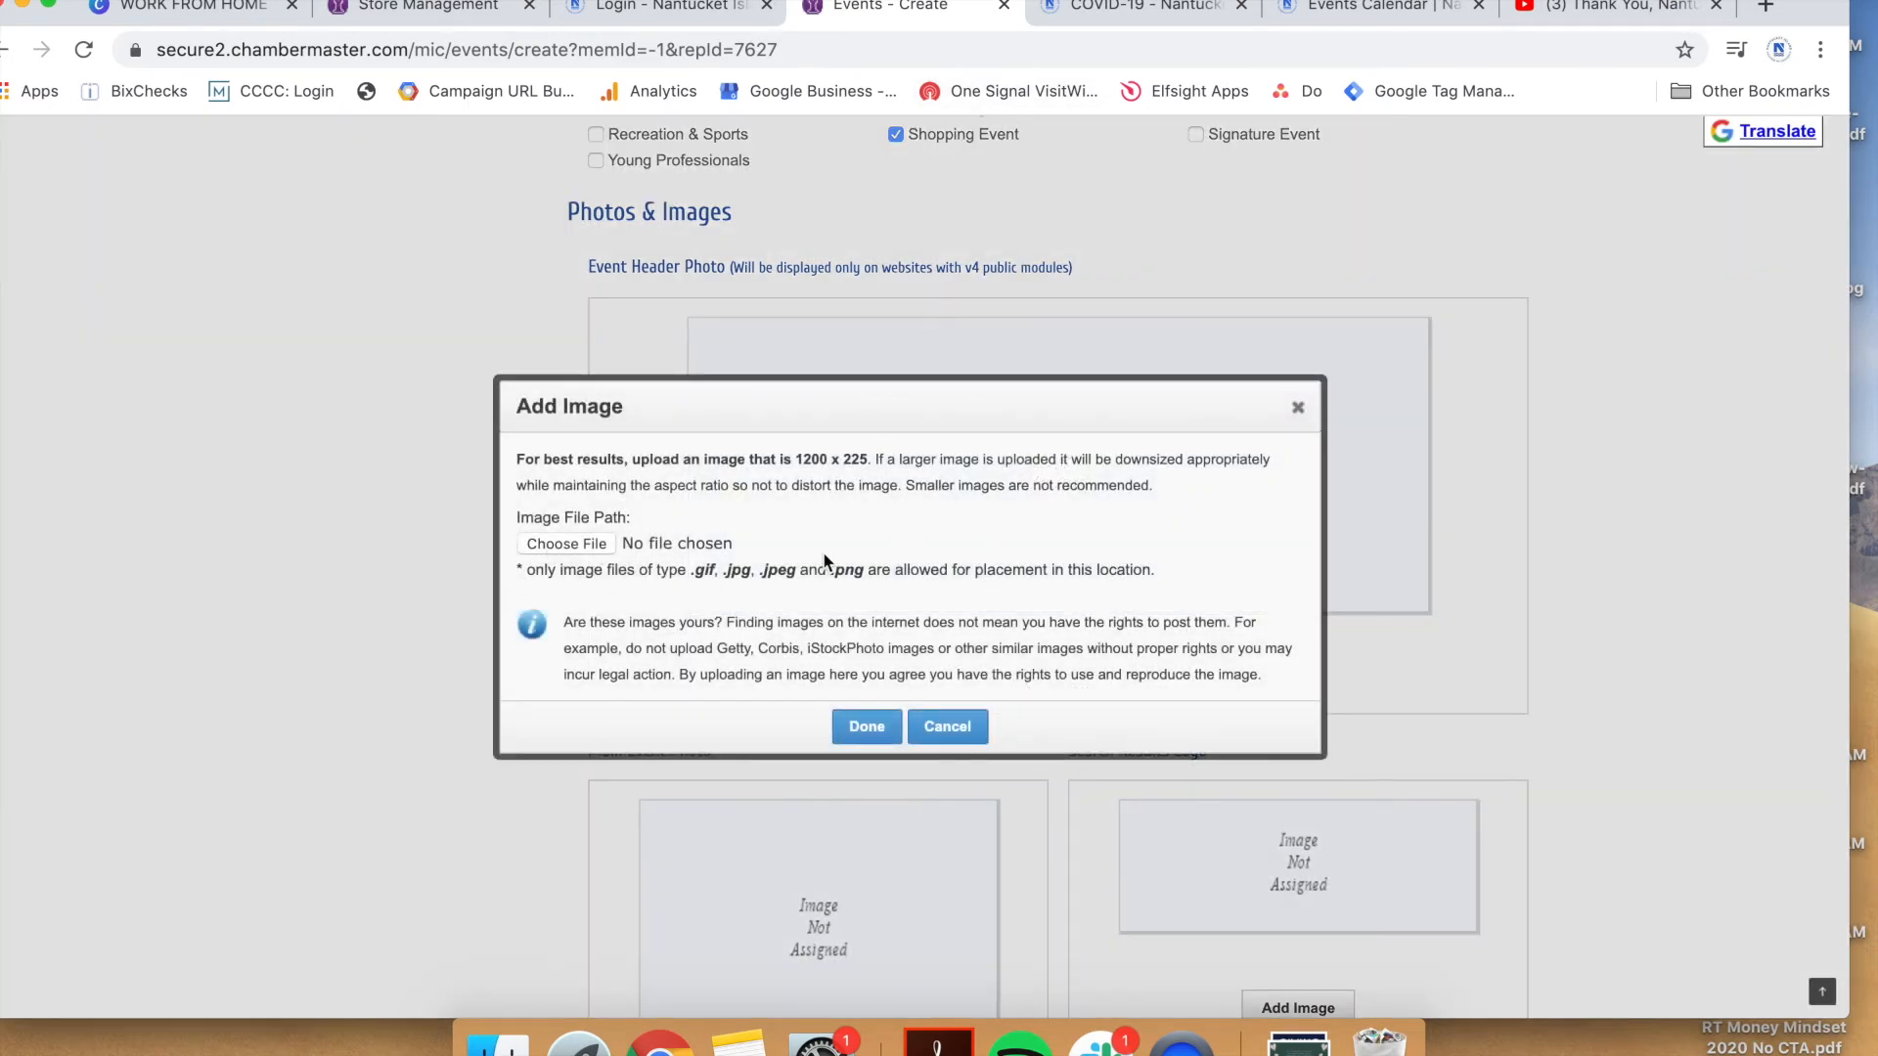
{"action": "left_click", "coordinate": [927, 743]}
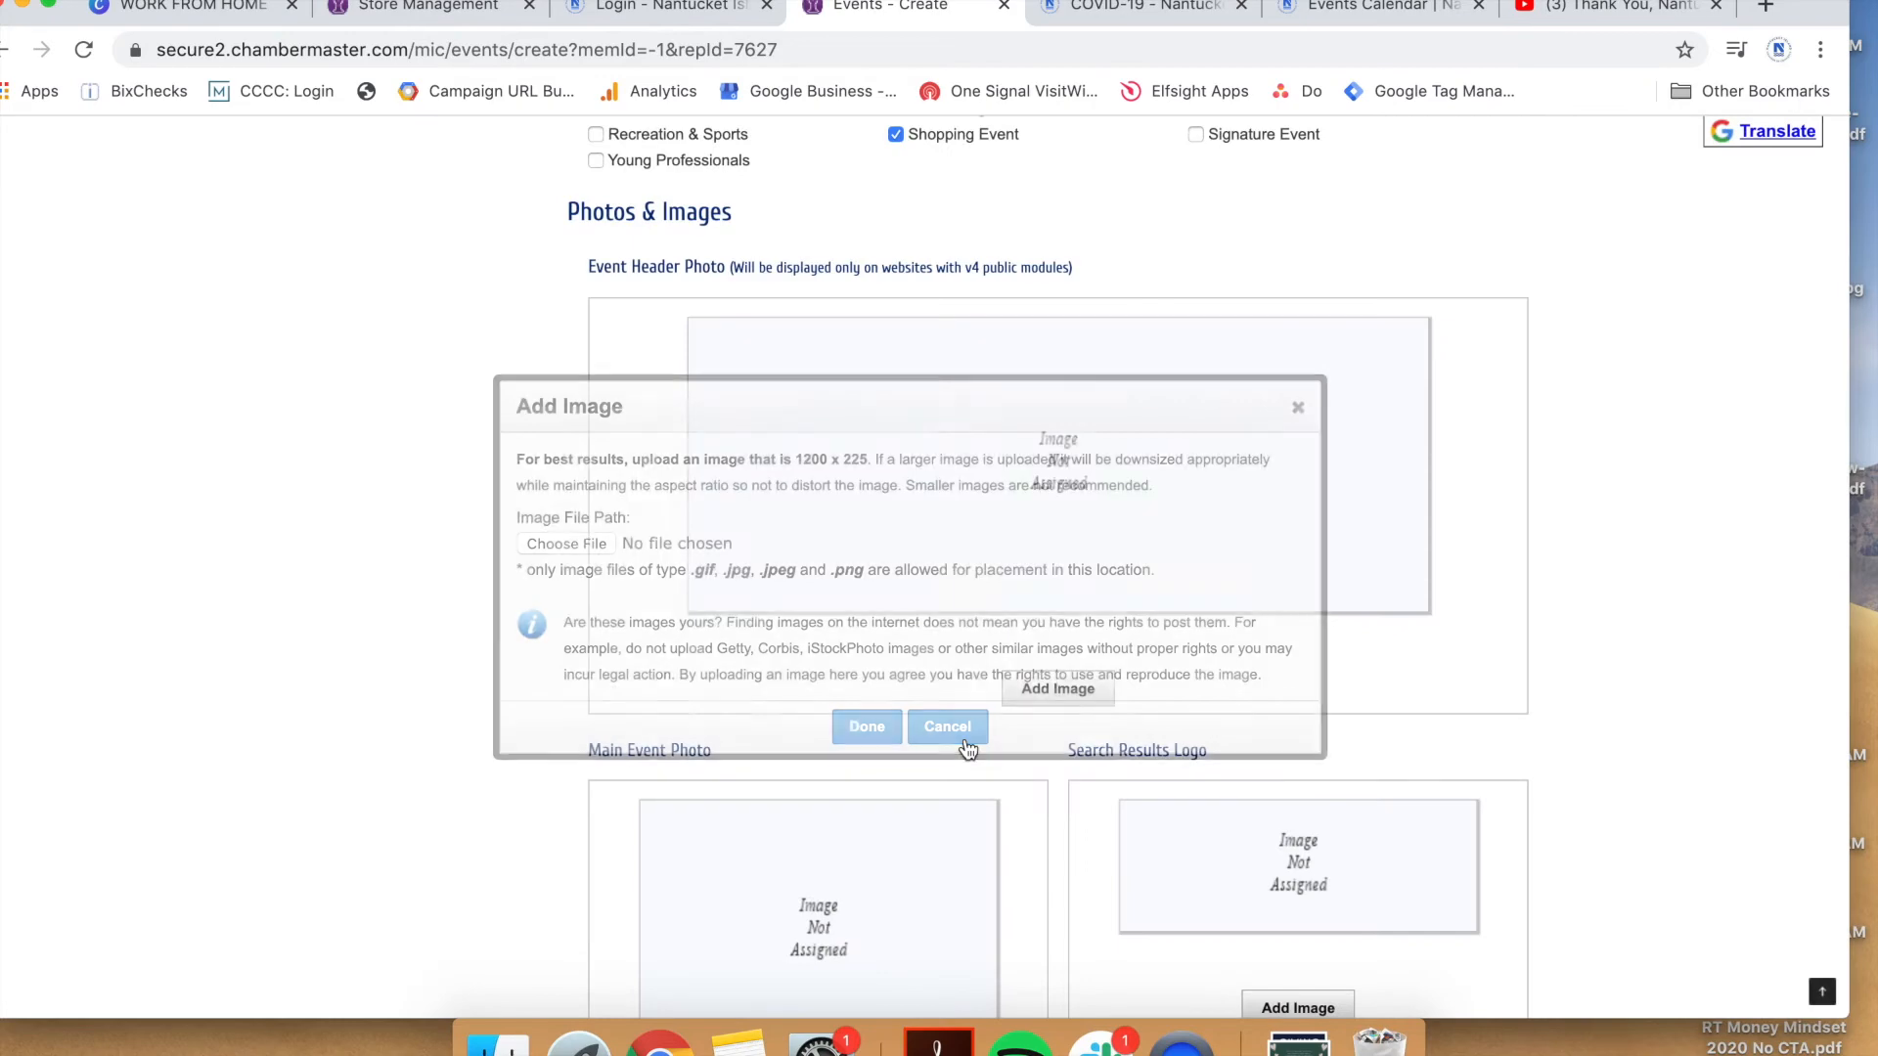
{"action": "scroll", "coordinate": [1276, 586], "scroll_direction": "up", "scroll_amount": 1}
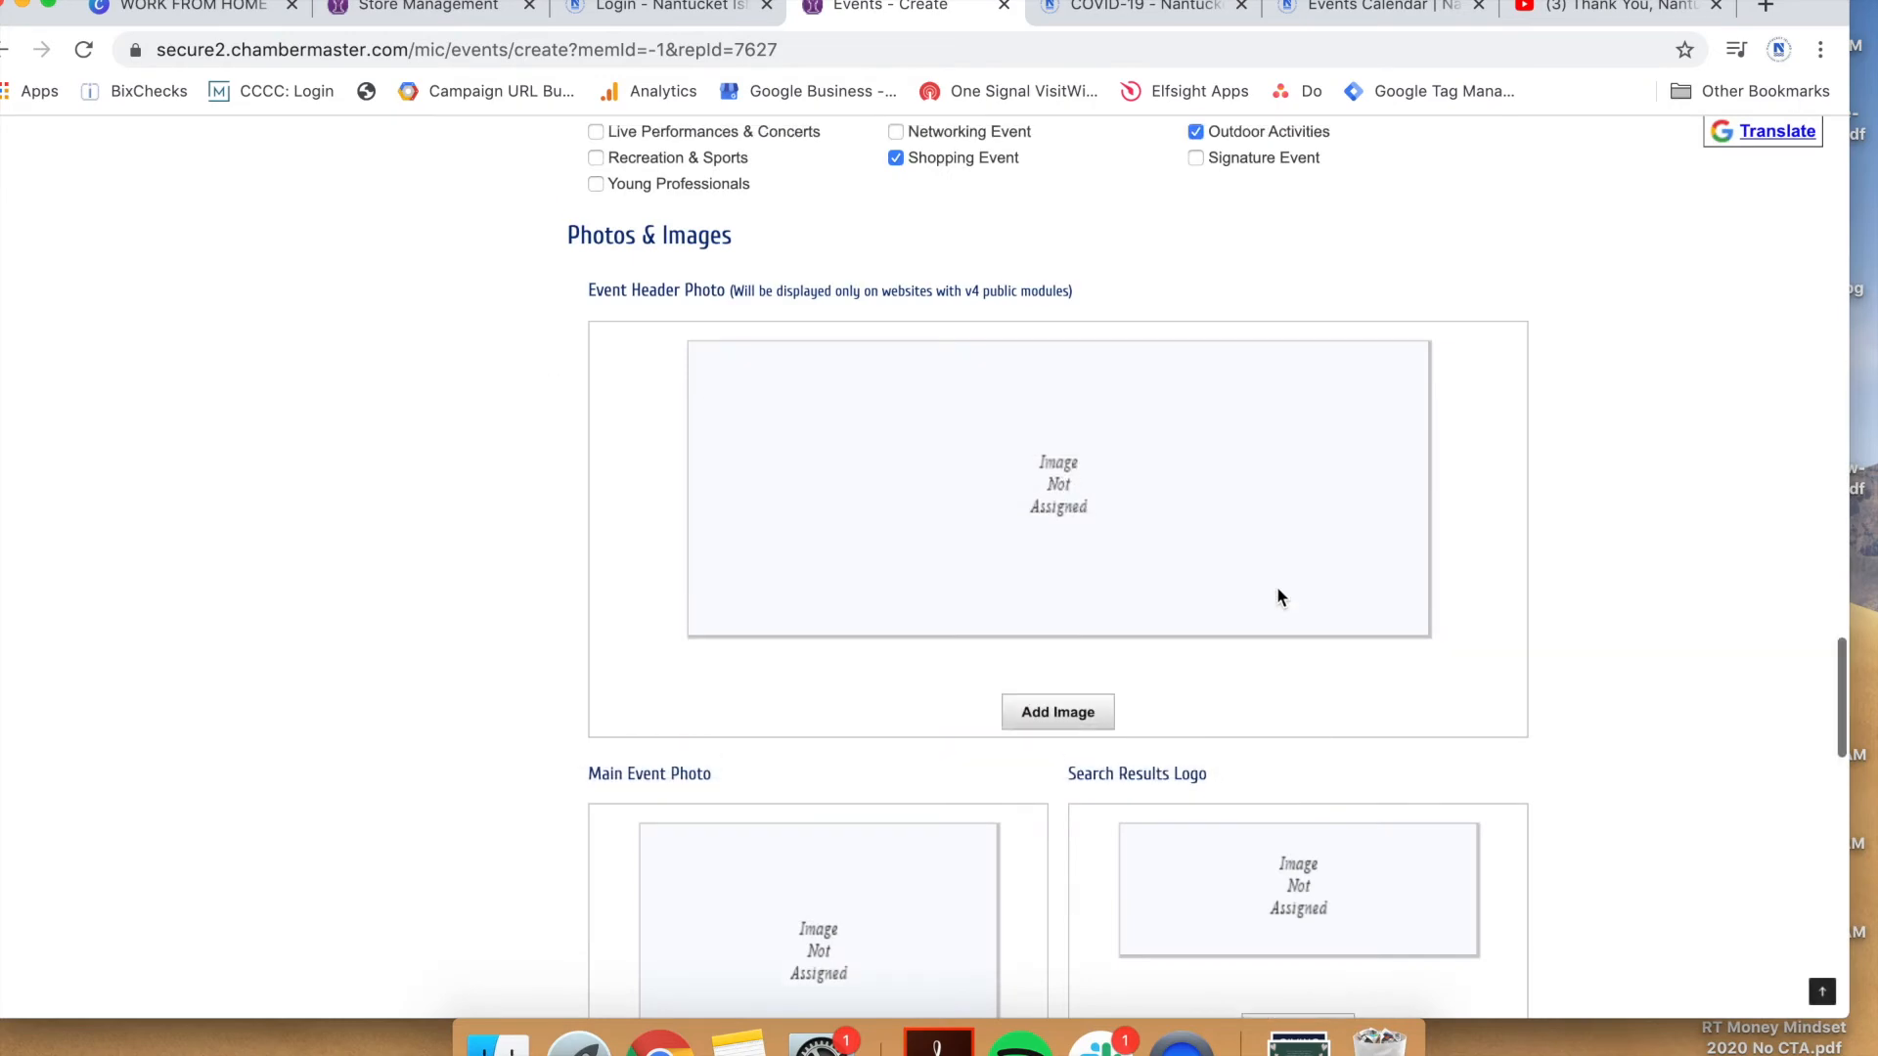
Switch to the public Events Calendar and open the RogersGray webinar on reopening businesses to see how event images display
{"action": "left_click", "coordinate": [1115, 10]}
{"action": "left_click", "coordinate": [1359, 8]}
{"action": "left_click_drag", "start_coordinate": [1164, 9], "coordinate": [1135, 10]}
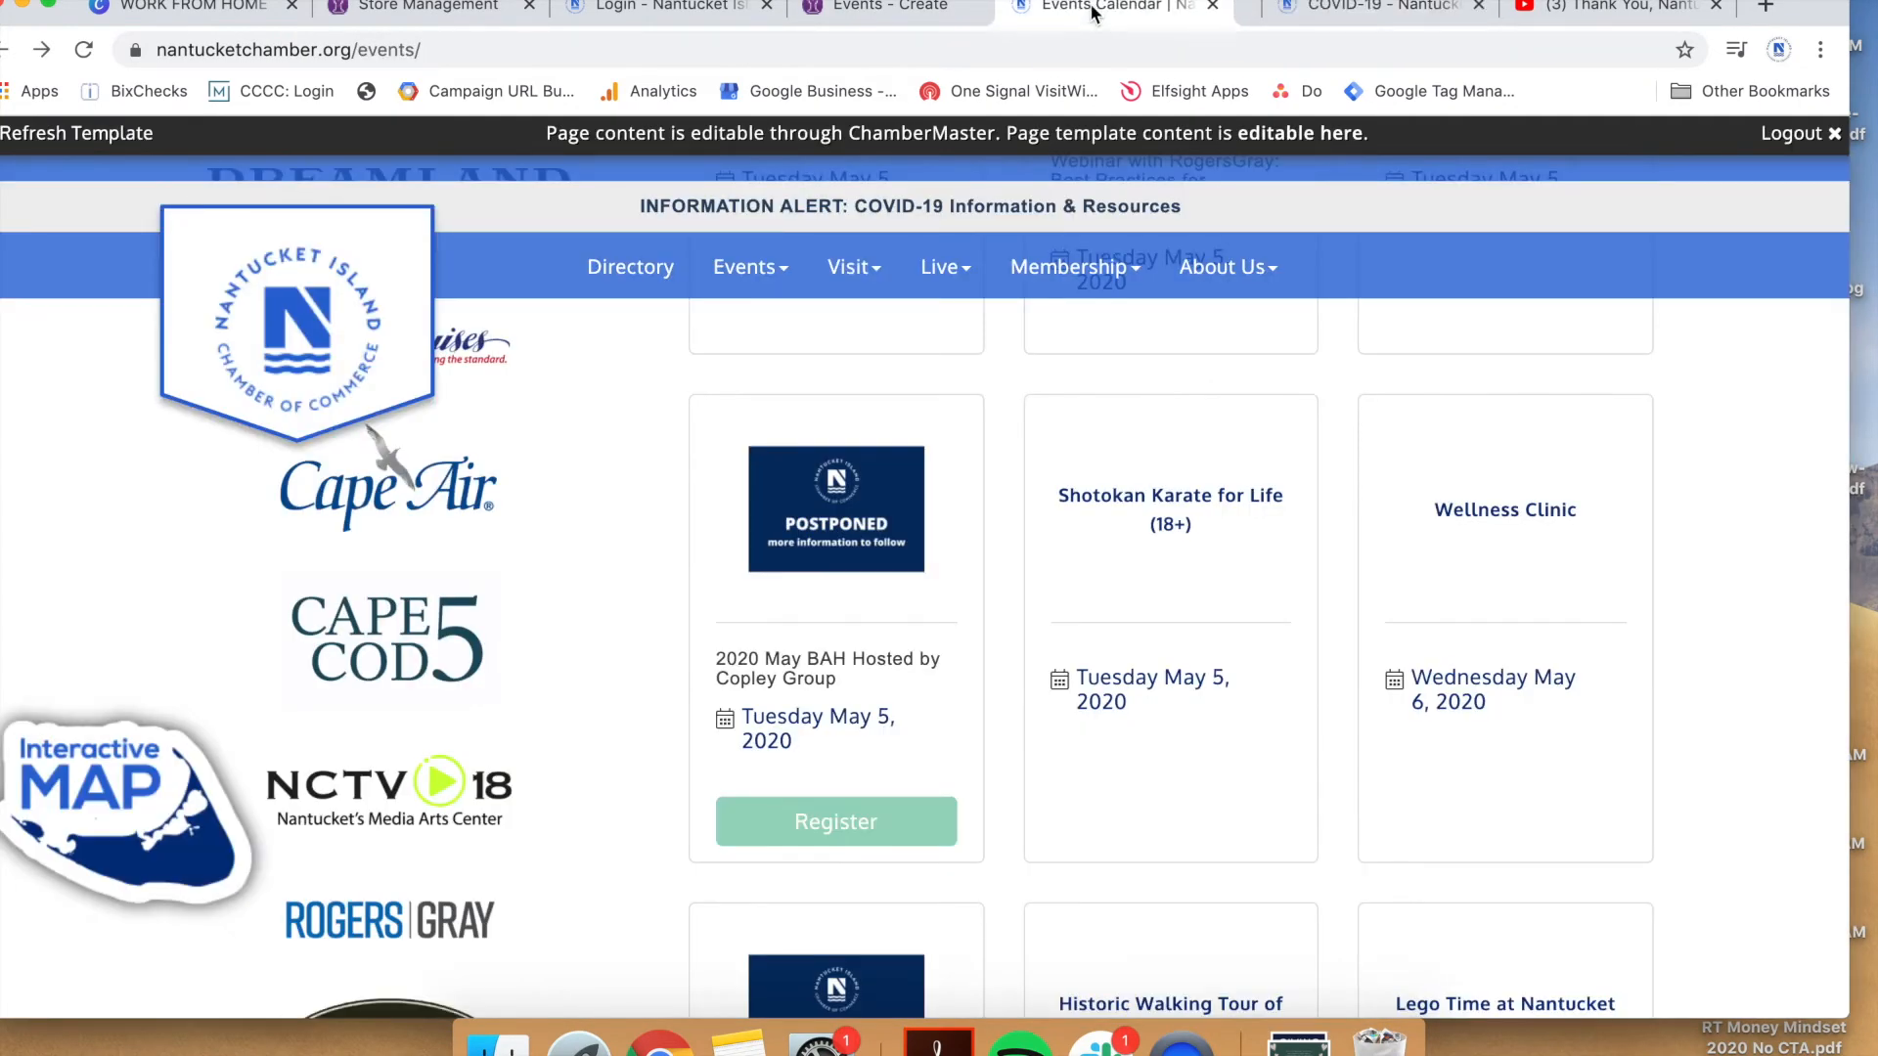
{"action": "scroll", "coordinate": [927, 782], "scroll_direction": "up", "scroll_amount": 10}
{"action": "scroll", "coordinate": [927, 780], "scroll_direction": "down", "scroll_amount": 3}
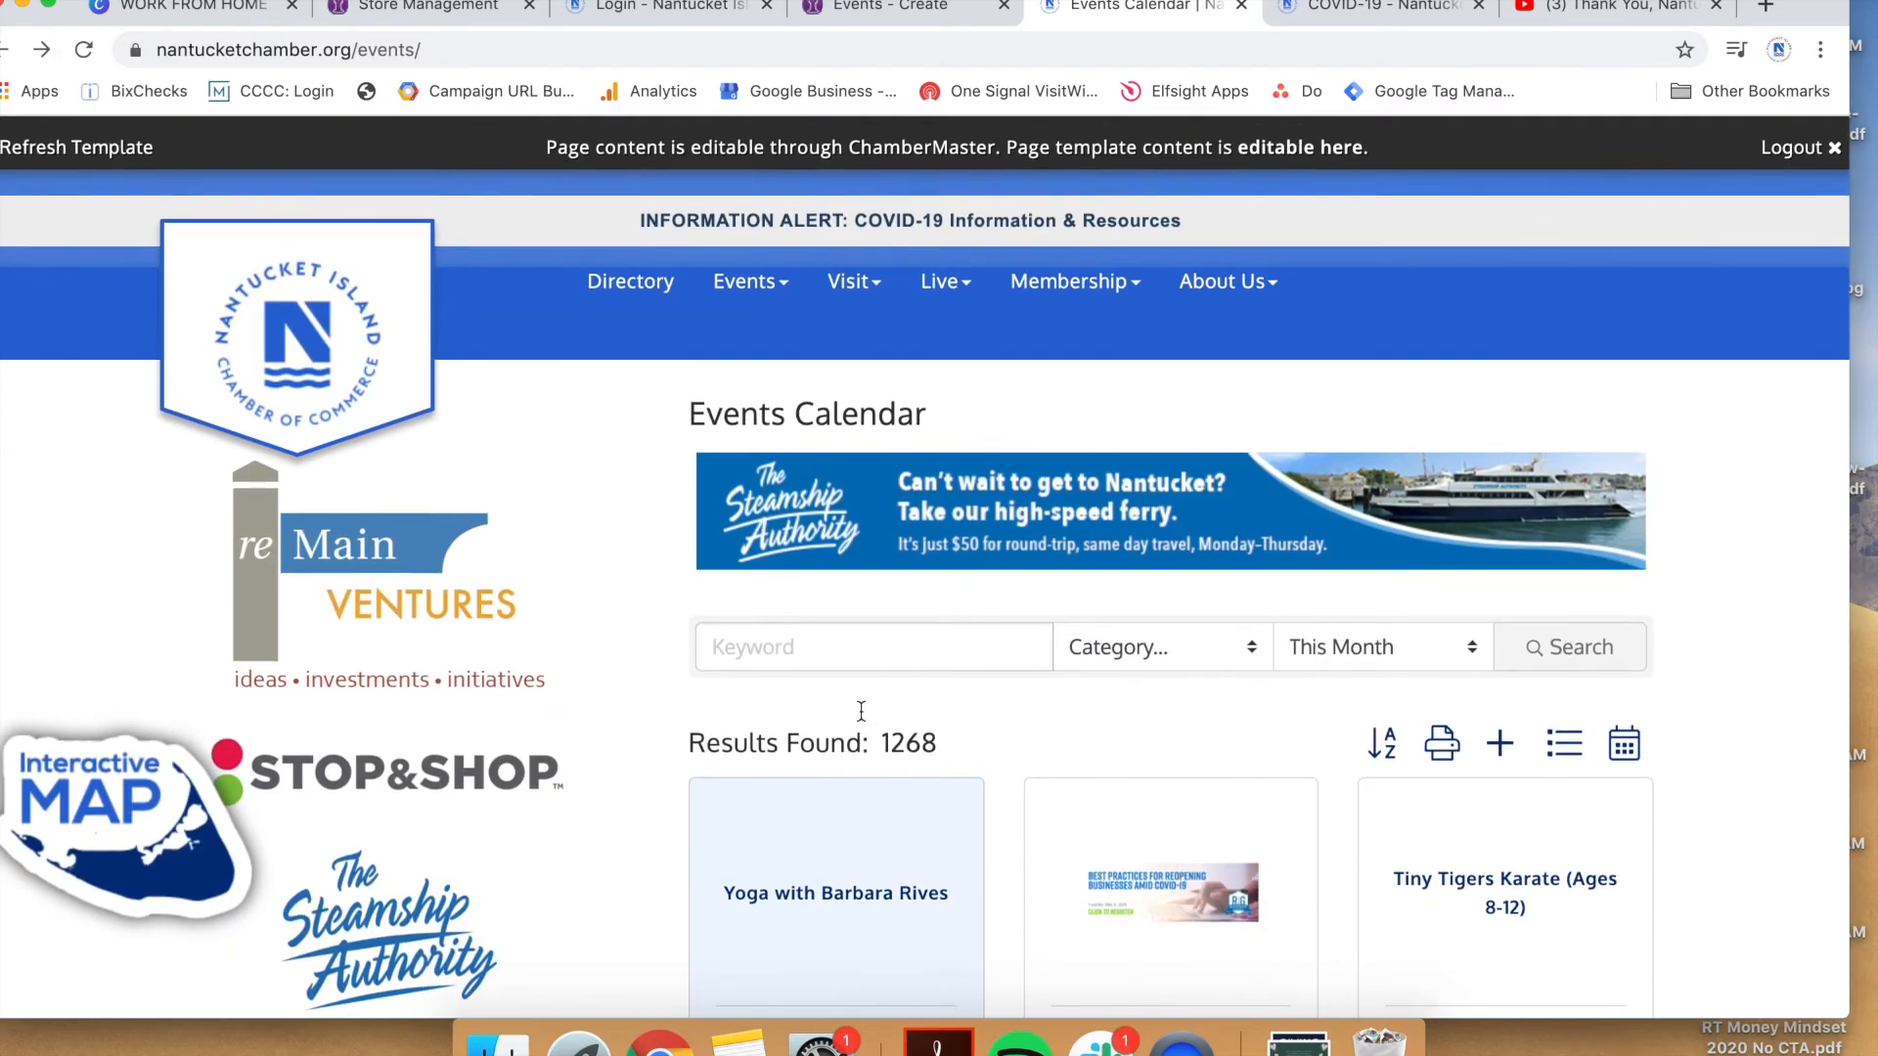
{"action": "left_click", "coordinate": [1144, 660]}
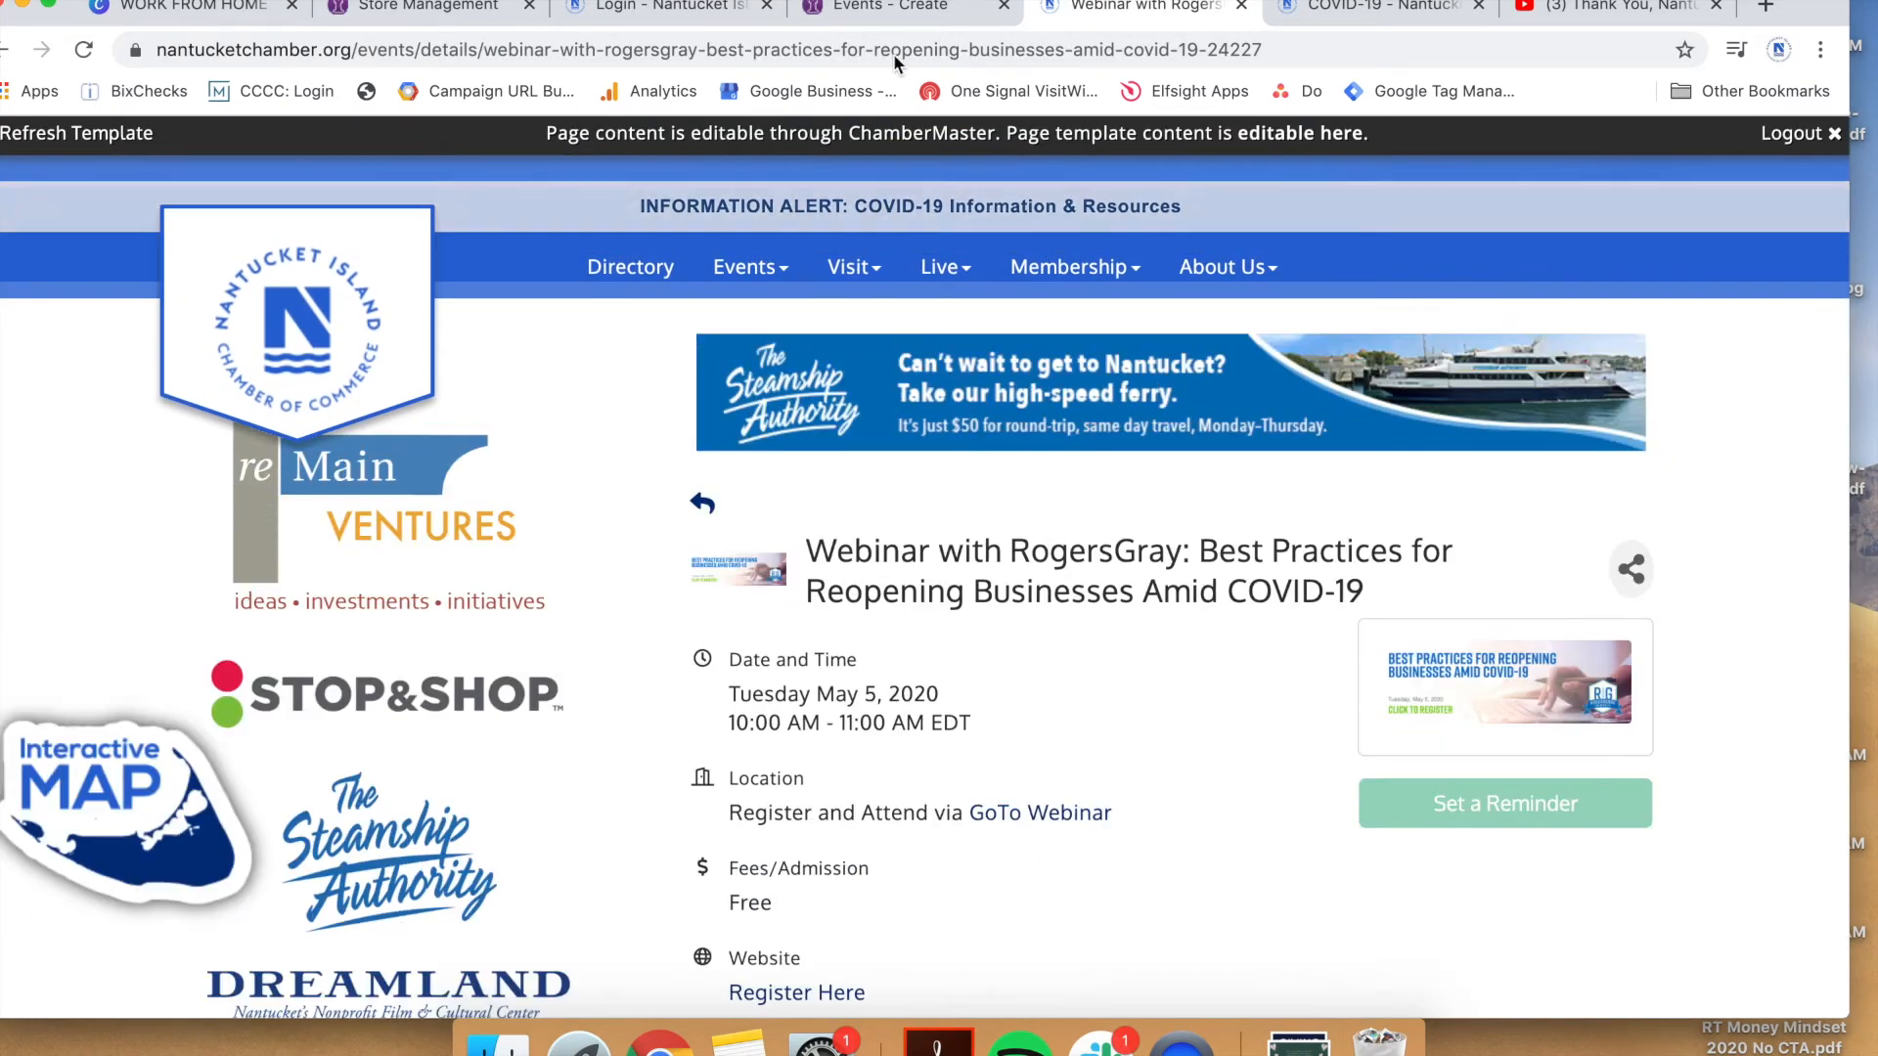
Compare the form's Event Header Photo, Main Event Photo and Search Results Logo slots with the images on the RogersGray webinar page
{"action": "left_click", "coordinate": [885, 8]}
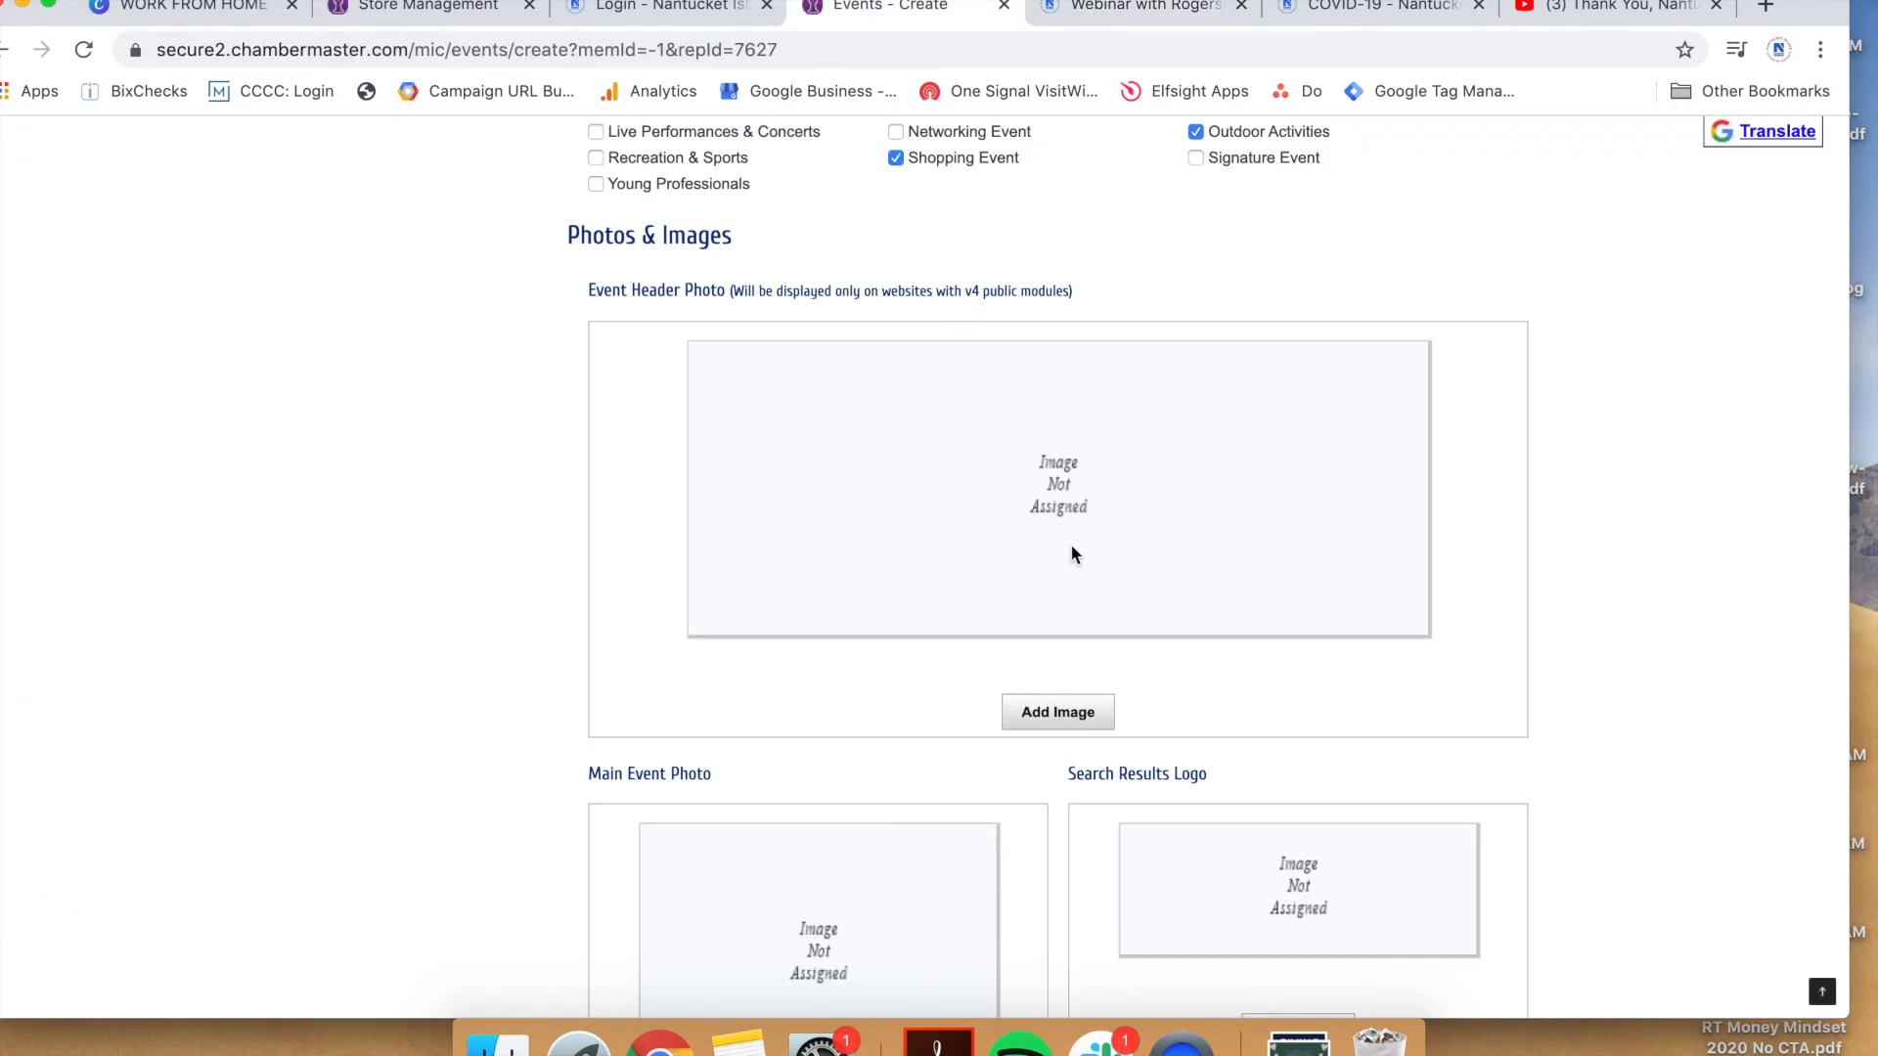
{"action": "left_click", "coordinate": [1109, 12]}
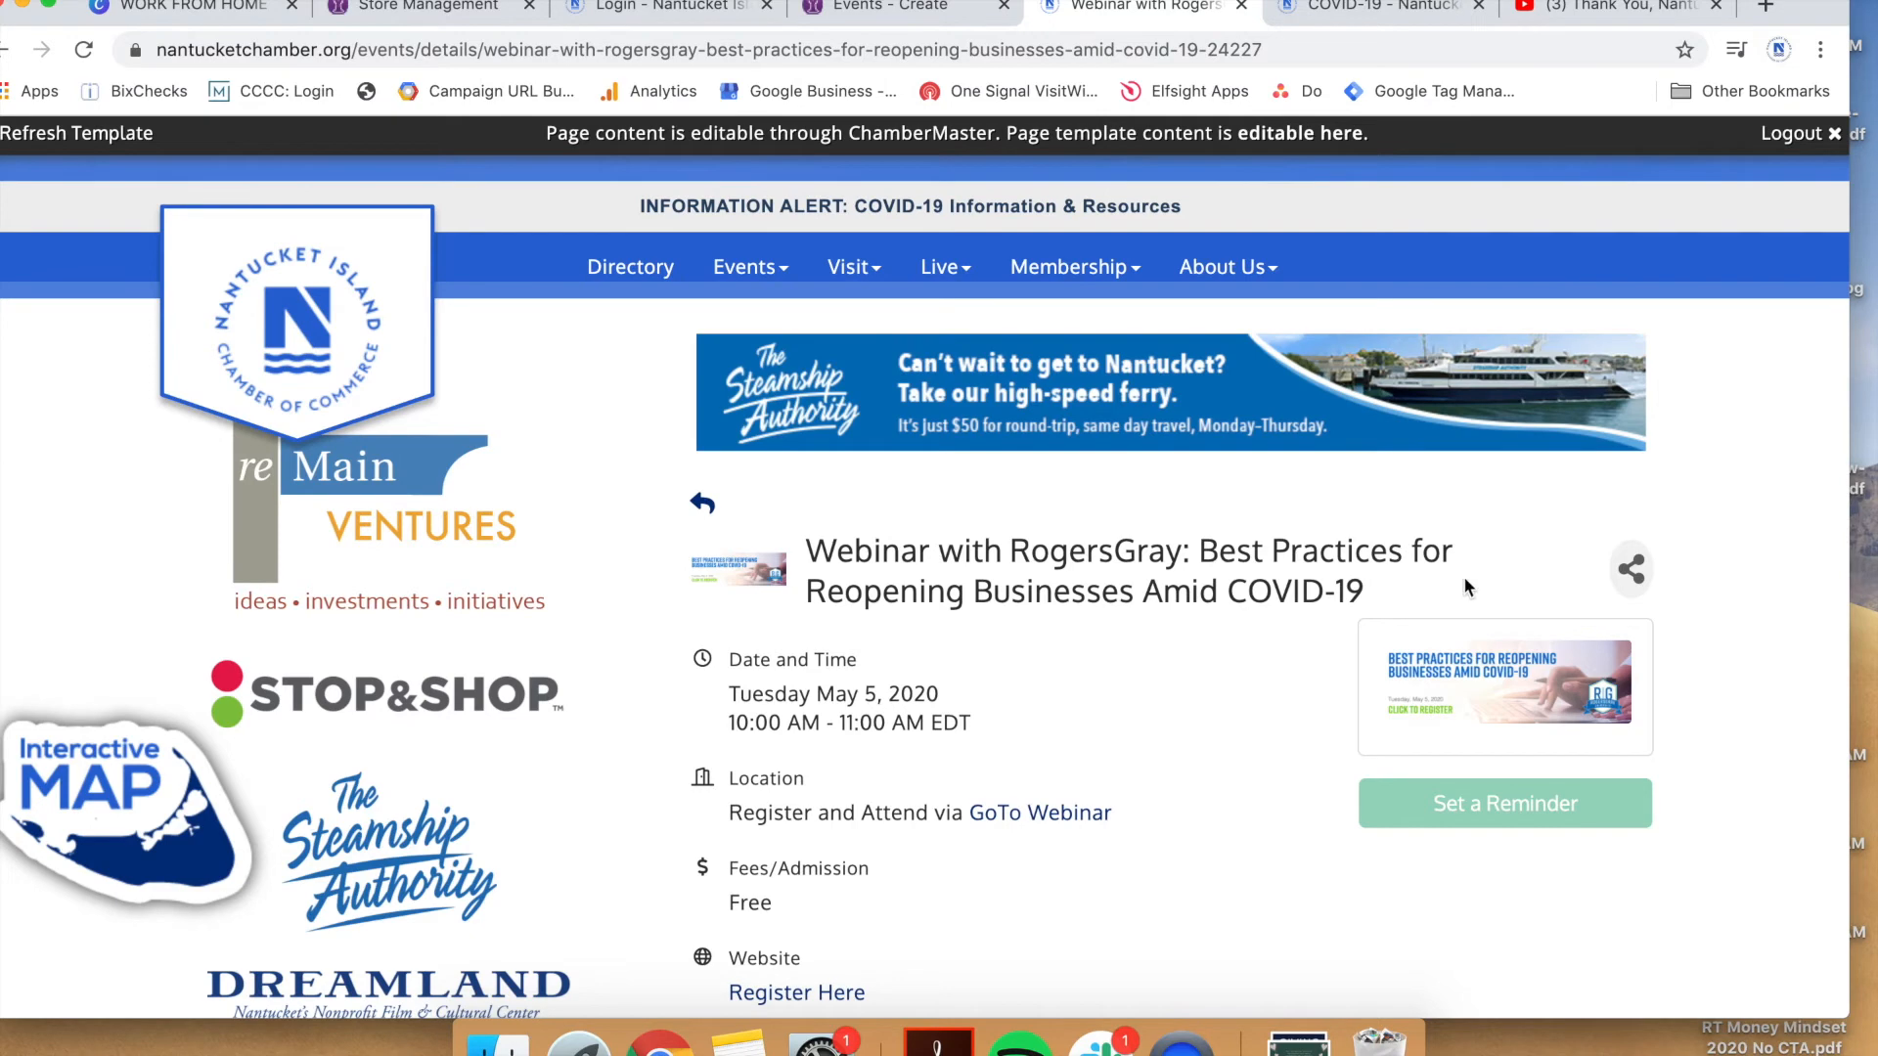
{"action": "left_click", "coordinate": [886, 8]}
{"action": "scroll", "coordinate": [910, 637], "scroll_direction": "down", "scroll_amount": 3}
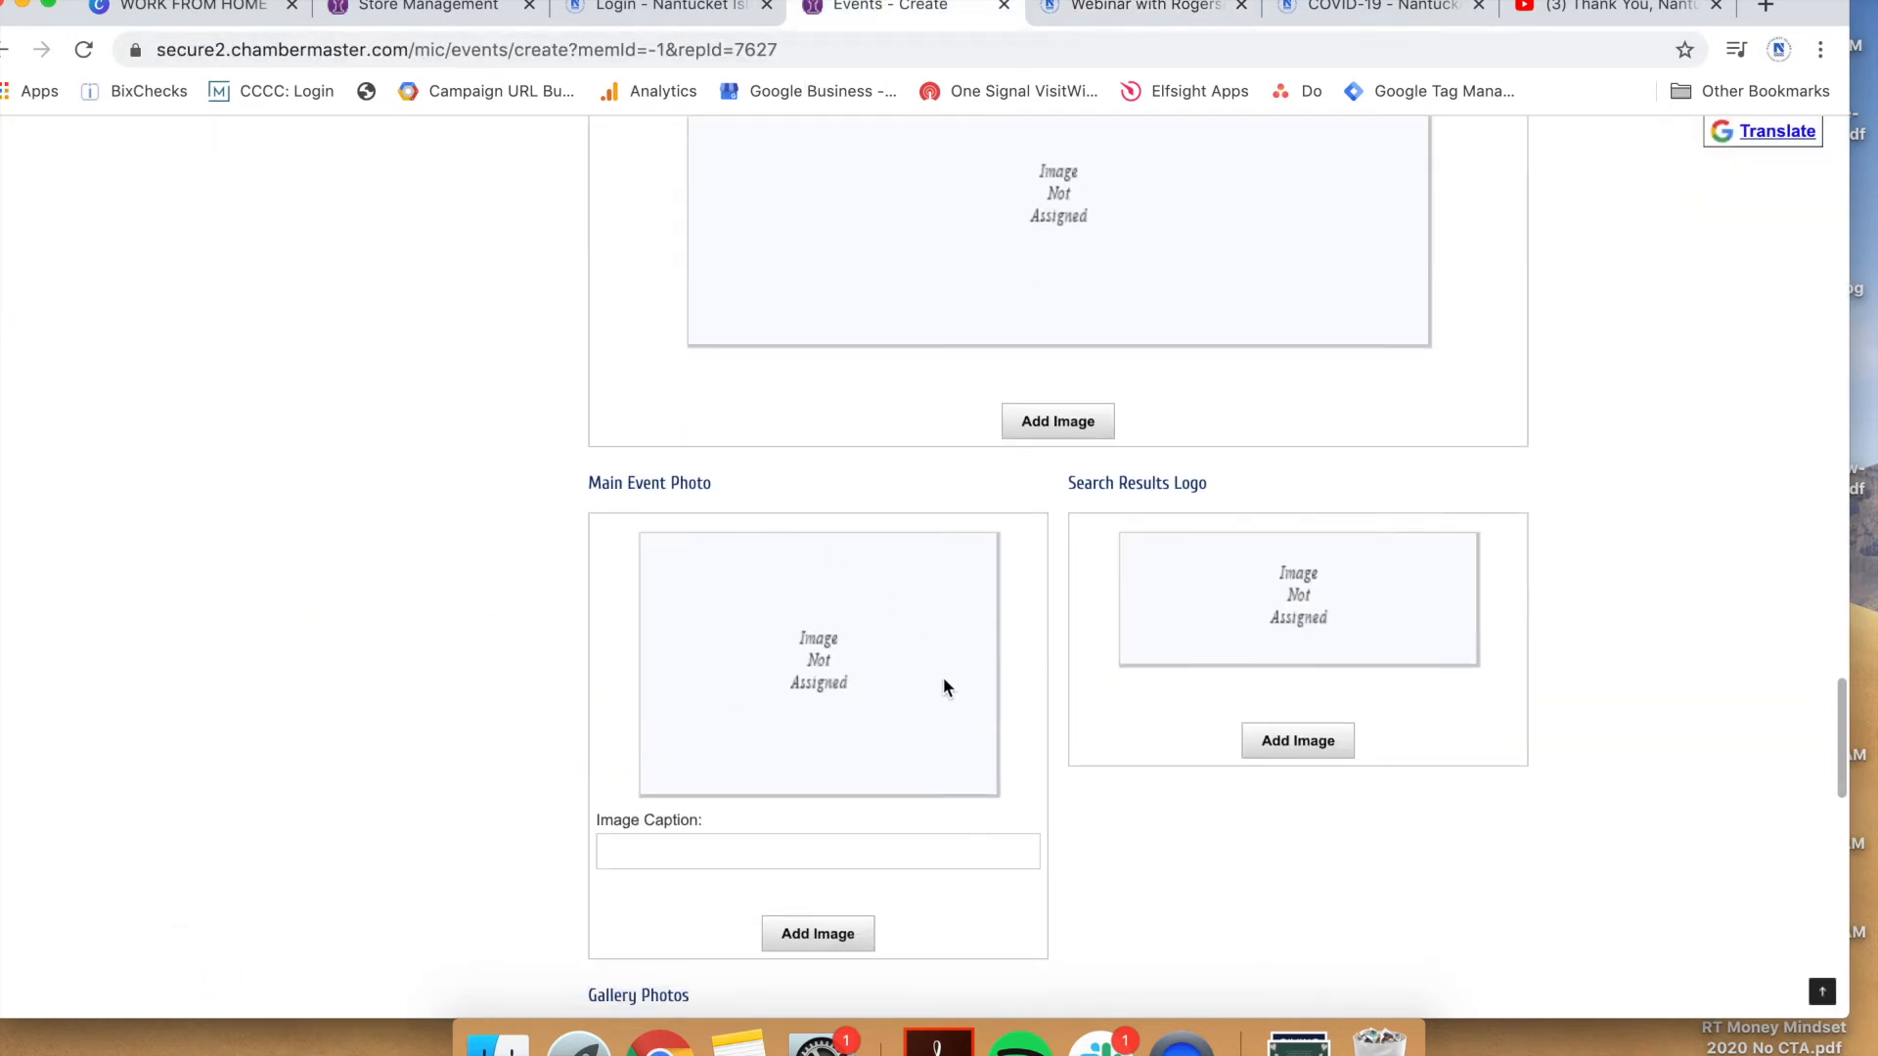
{"action": "left_click", "coordinate": [1142, 8]}
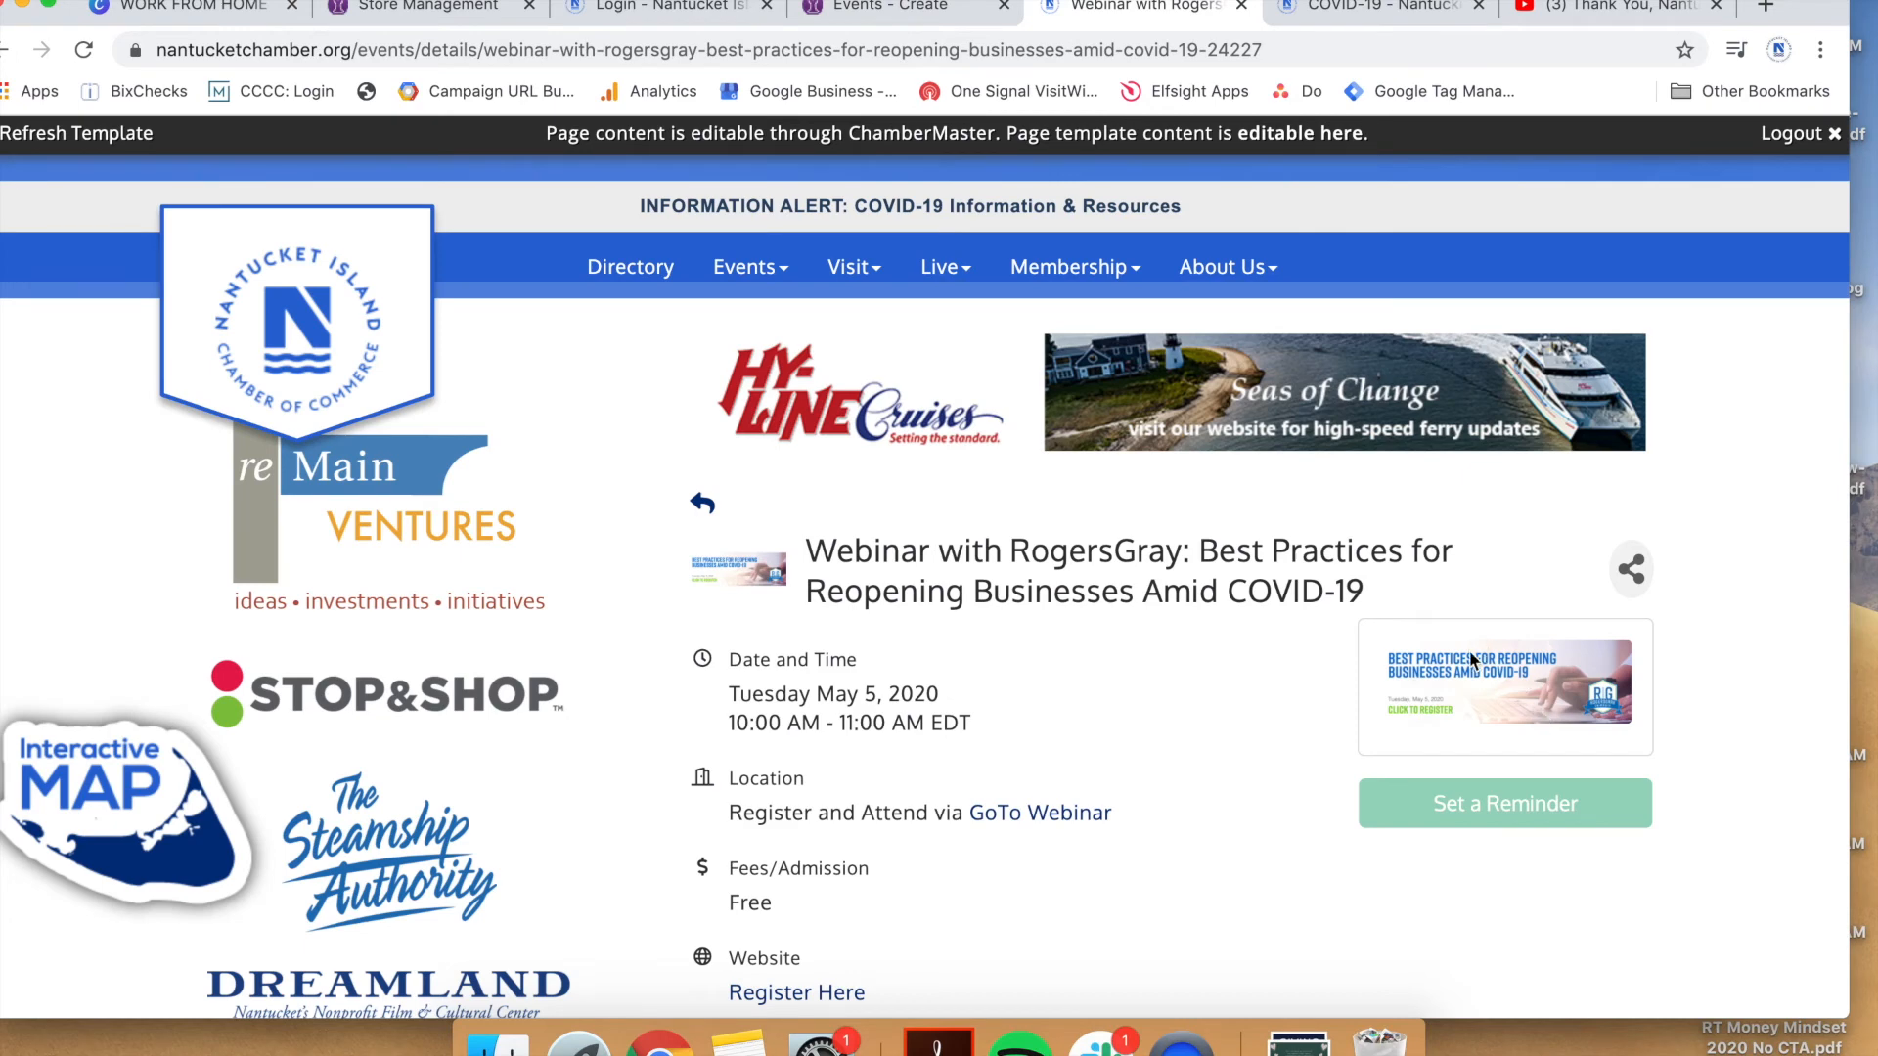
{"action": "key", "text": "ctrl+shift+Tab"}
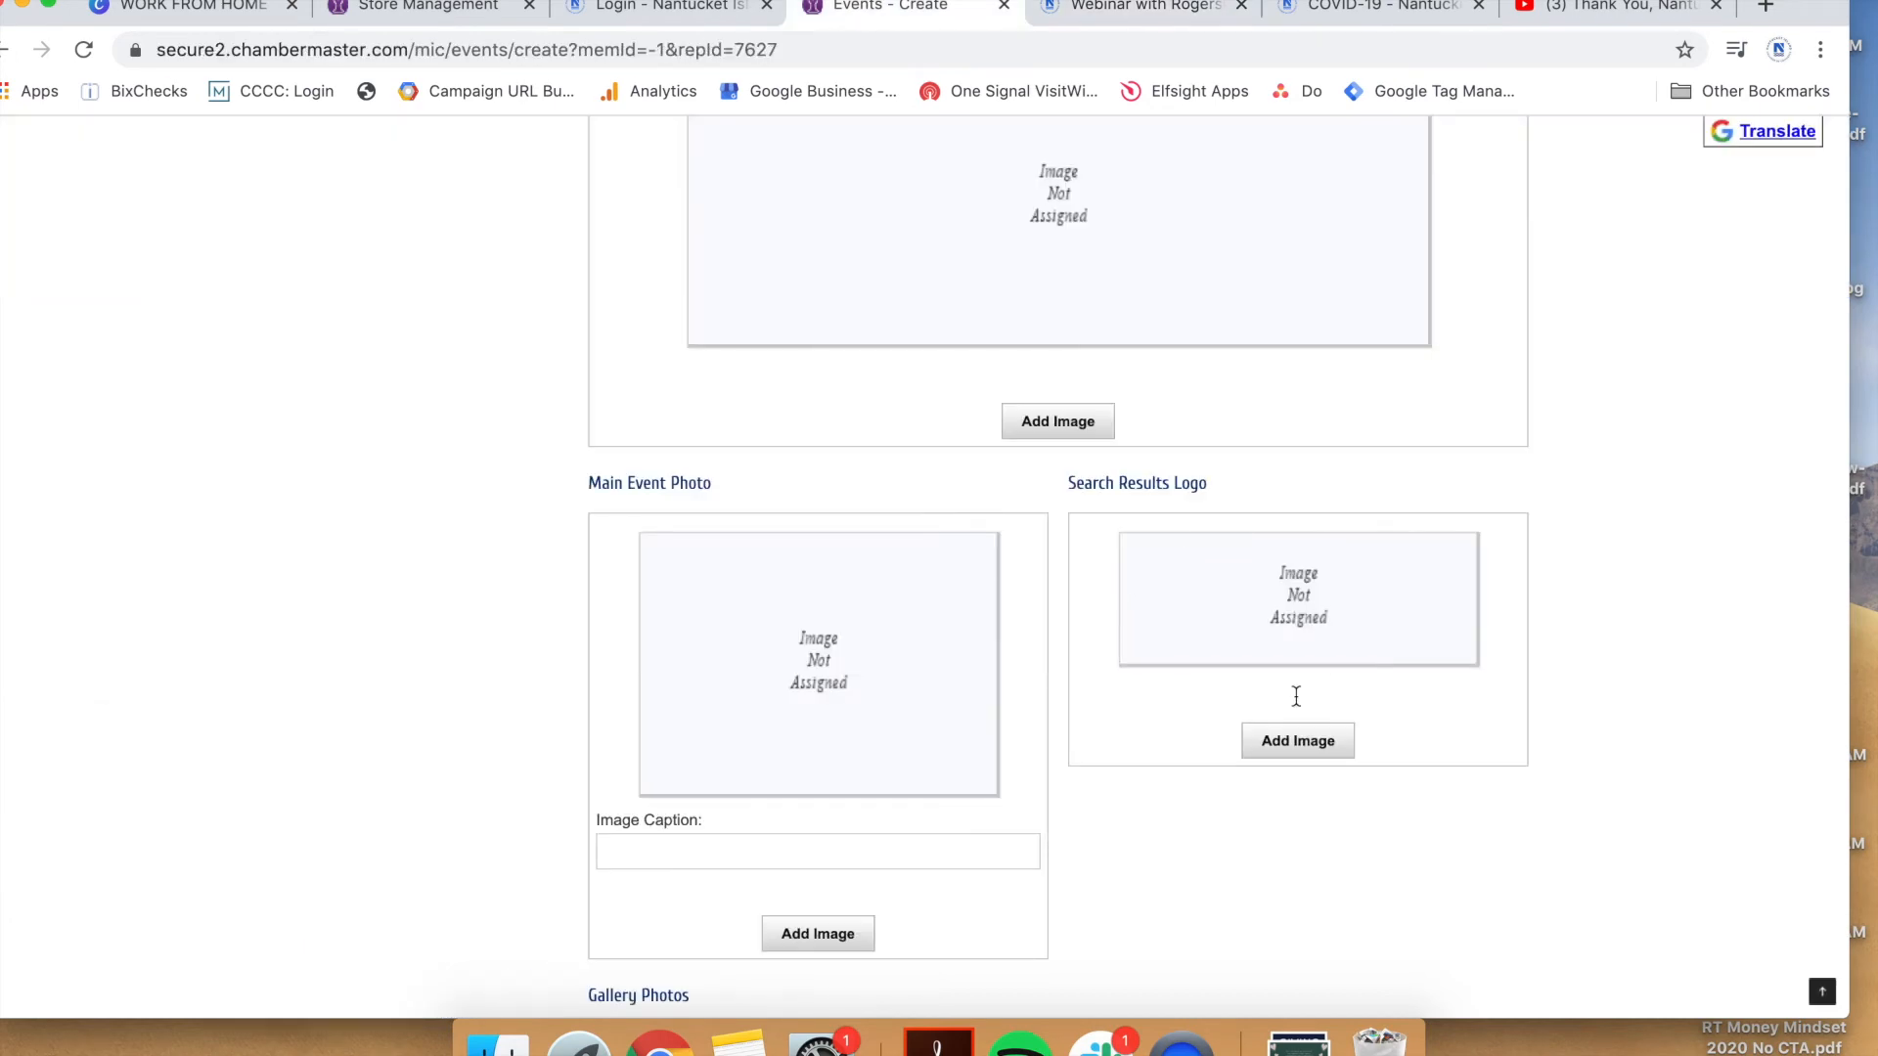
{"action": "scroll", "coordinate": [1294, 695], "scroll_direction": "down", "scroll_amount": 2}
Open the public Nantucket Events calendar and examine how the webinar's logo displays among the event cards
{"action": "left_click", "coordinate": [1112, 14]}
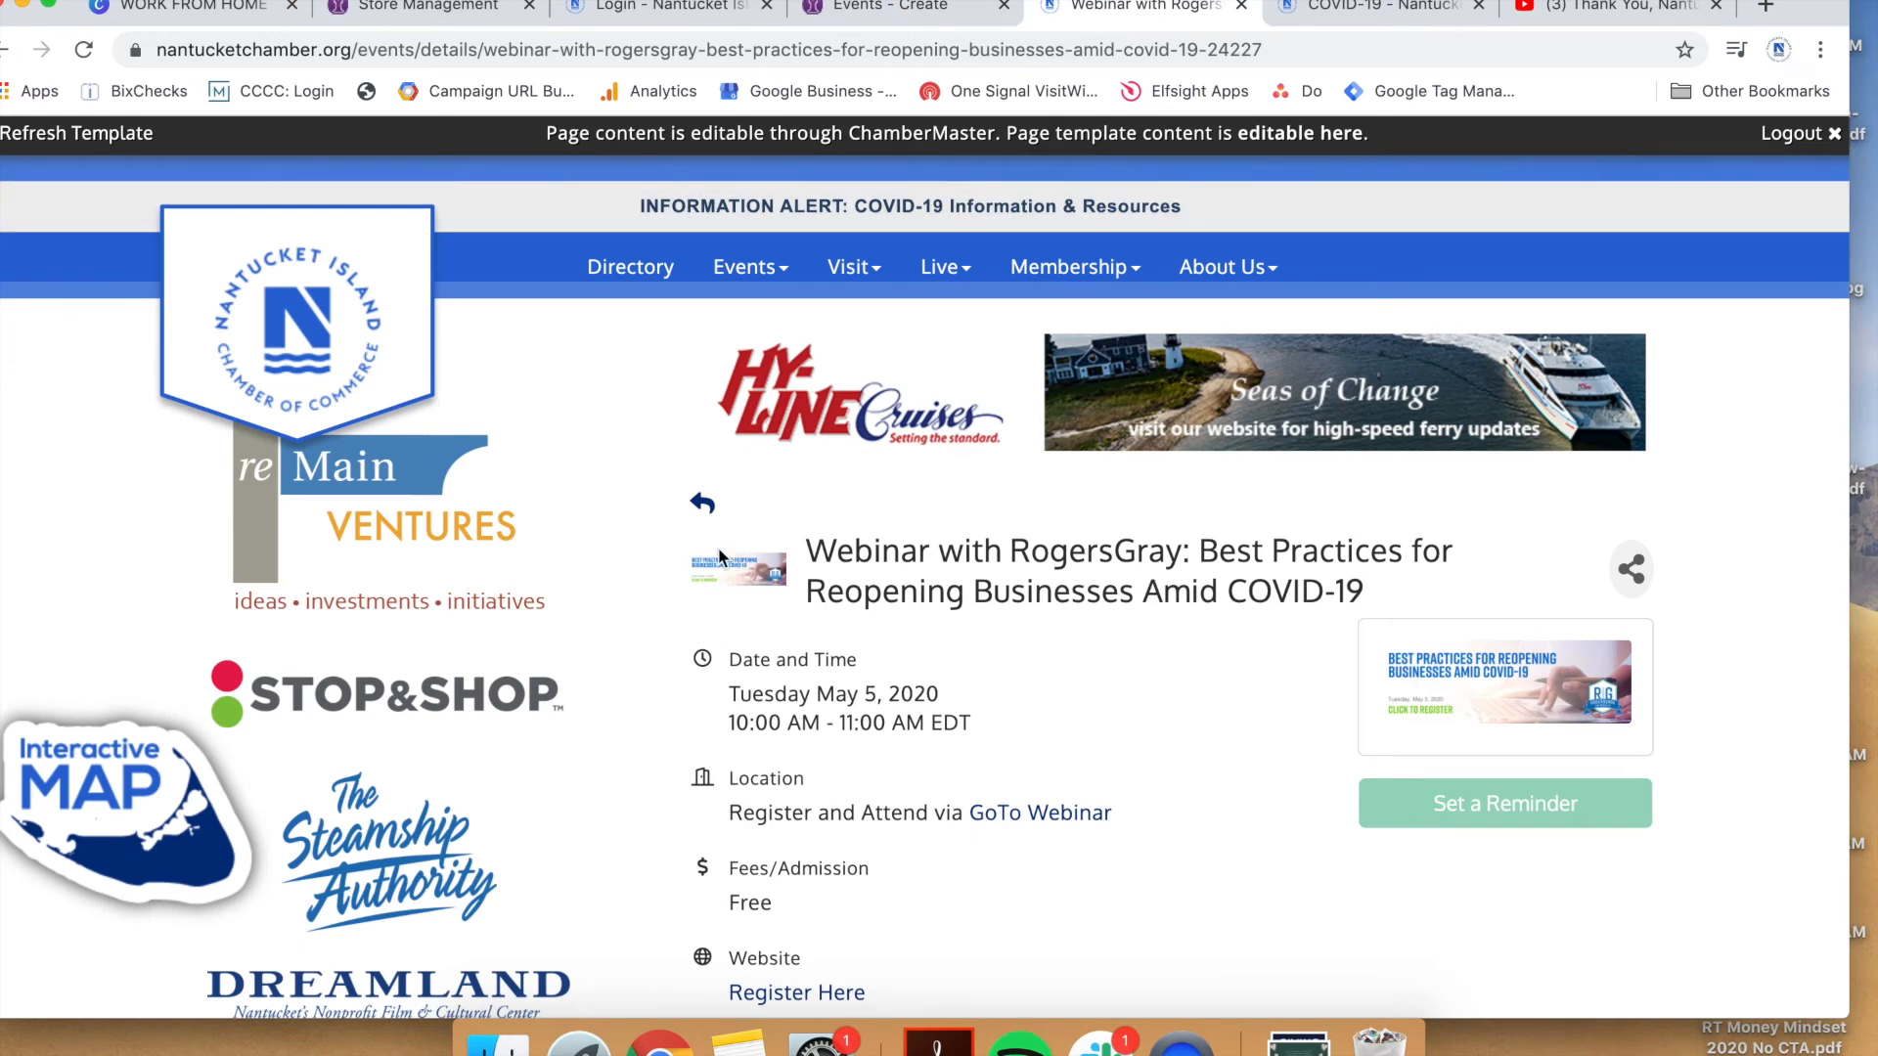
{"action": "mouse_move", "coordinate": [739, 274]}
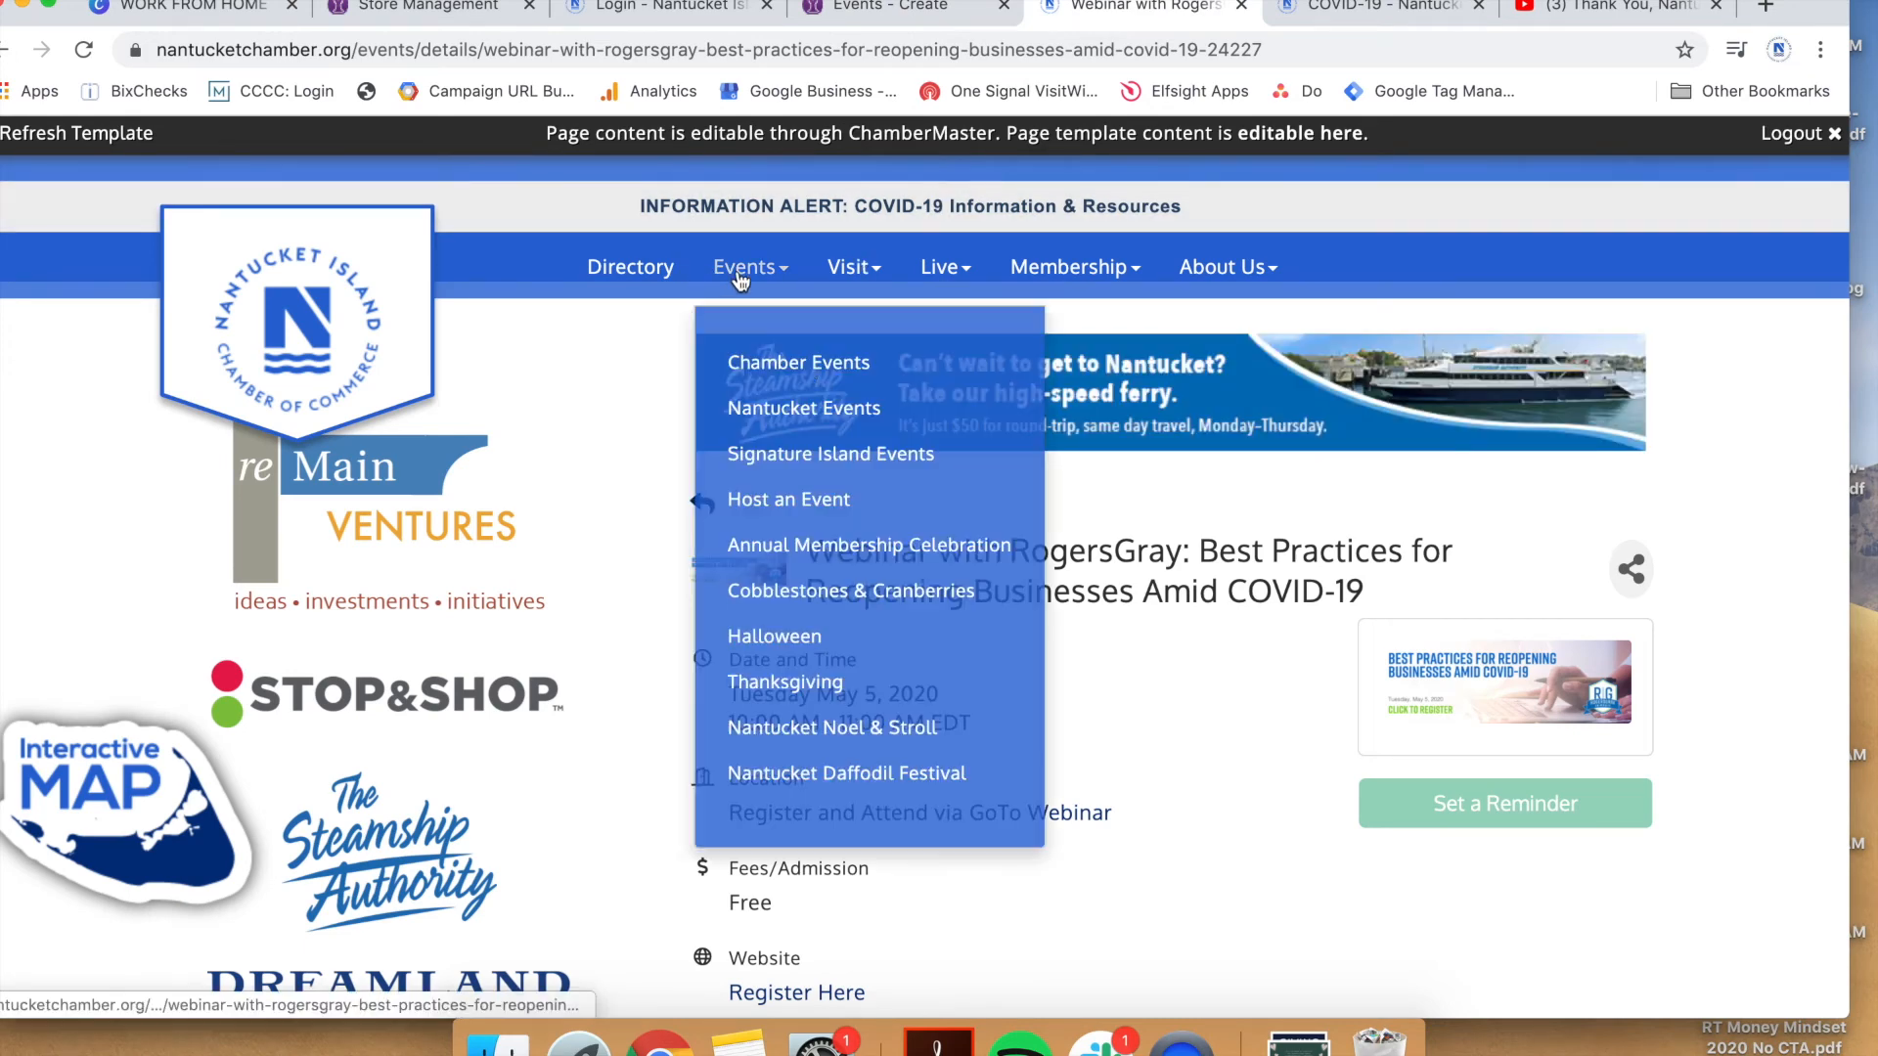
{"action": "left_click", "coordinate": [817, 413]}
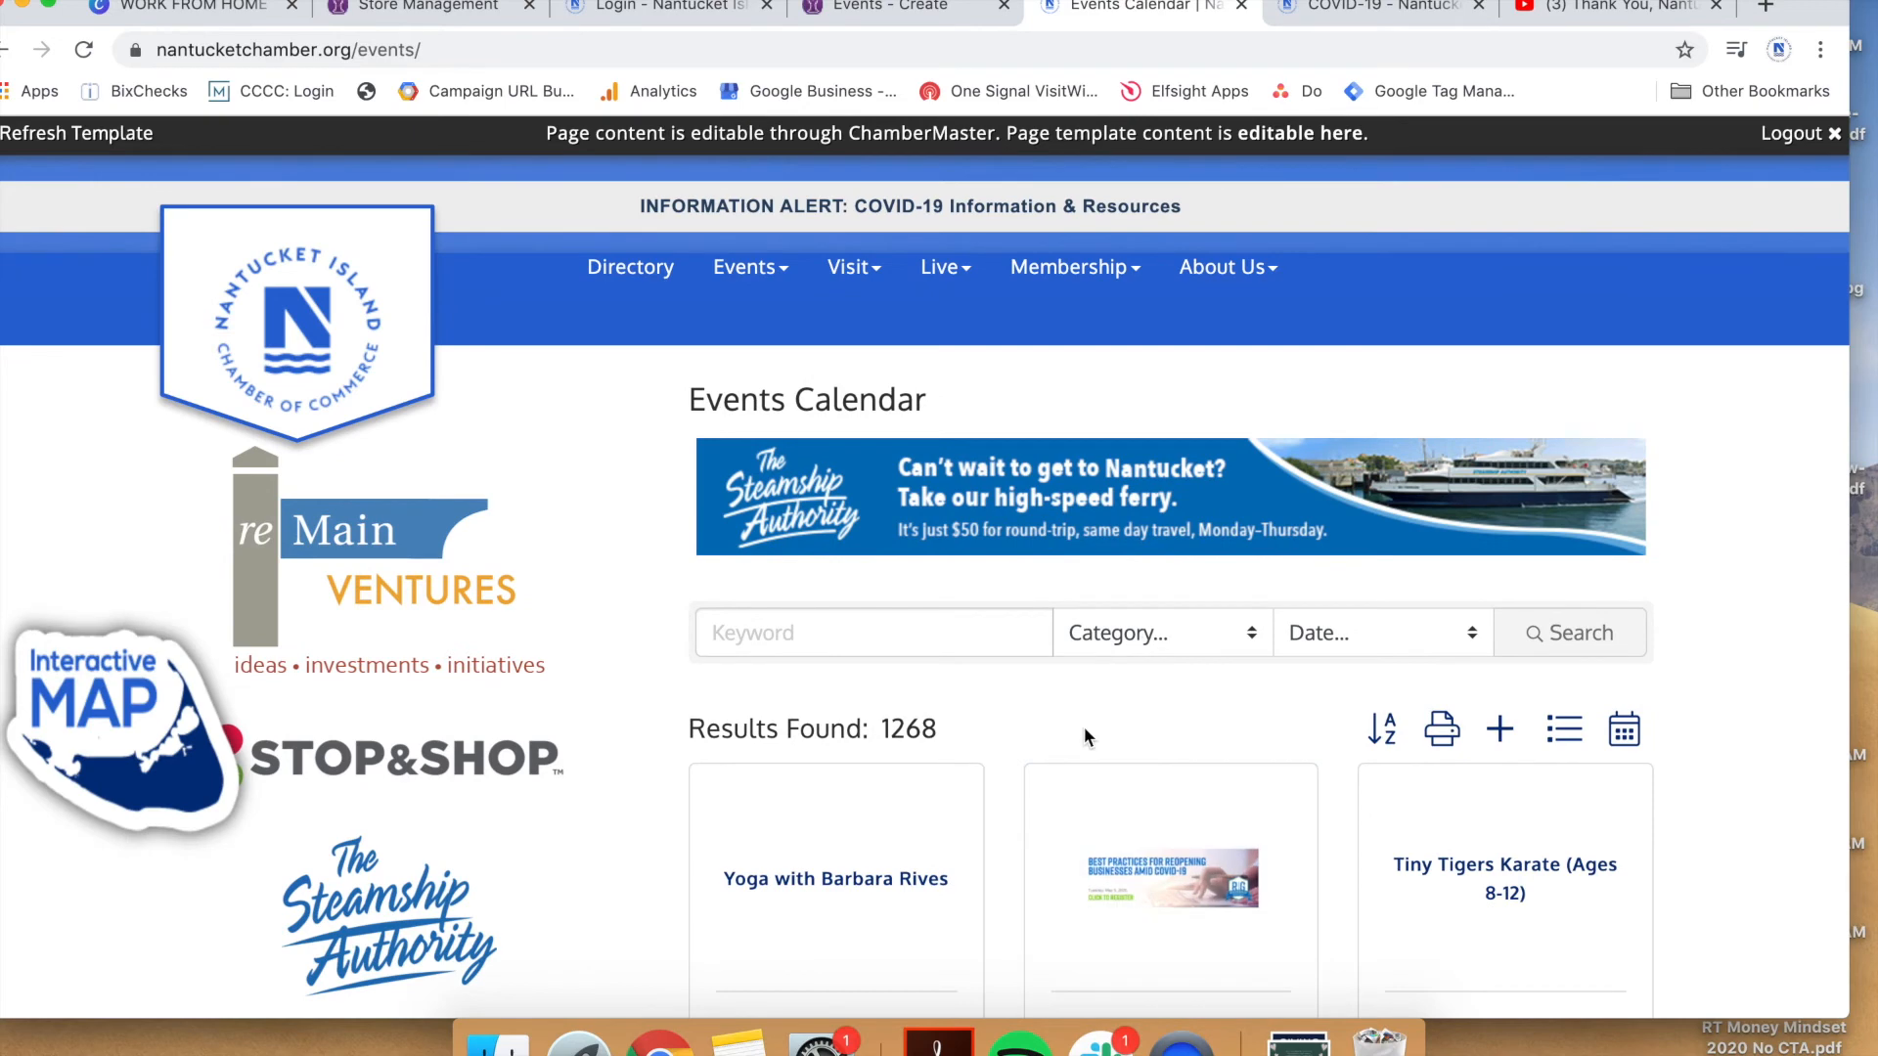
{"action": "scroll", "coordinate": [1176, 902], "scroll_direction": "down", "scroll_amount": 4}
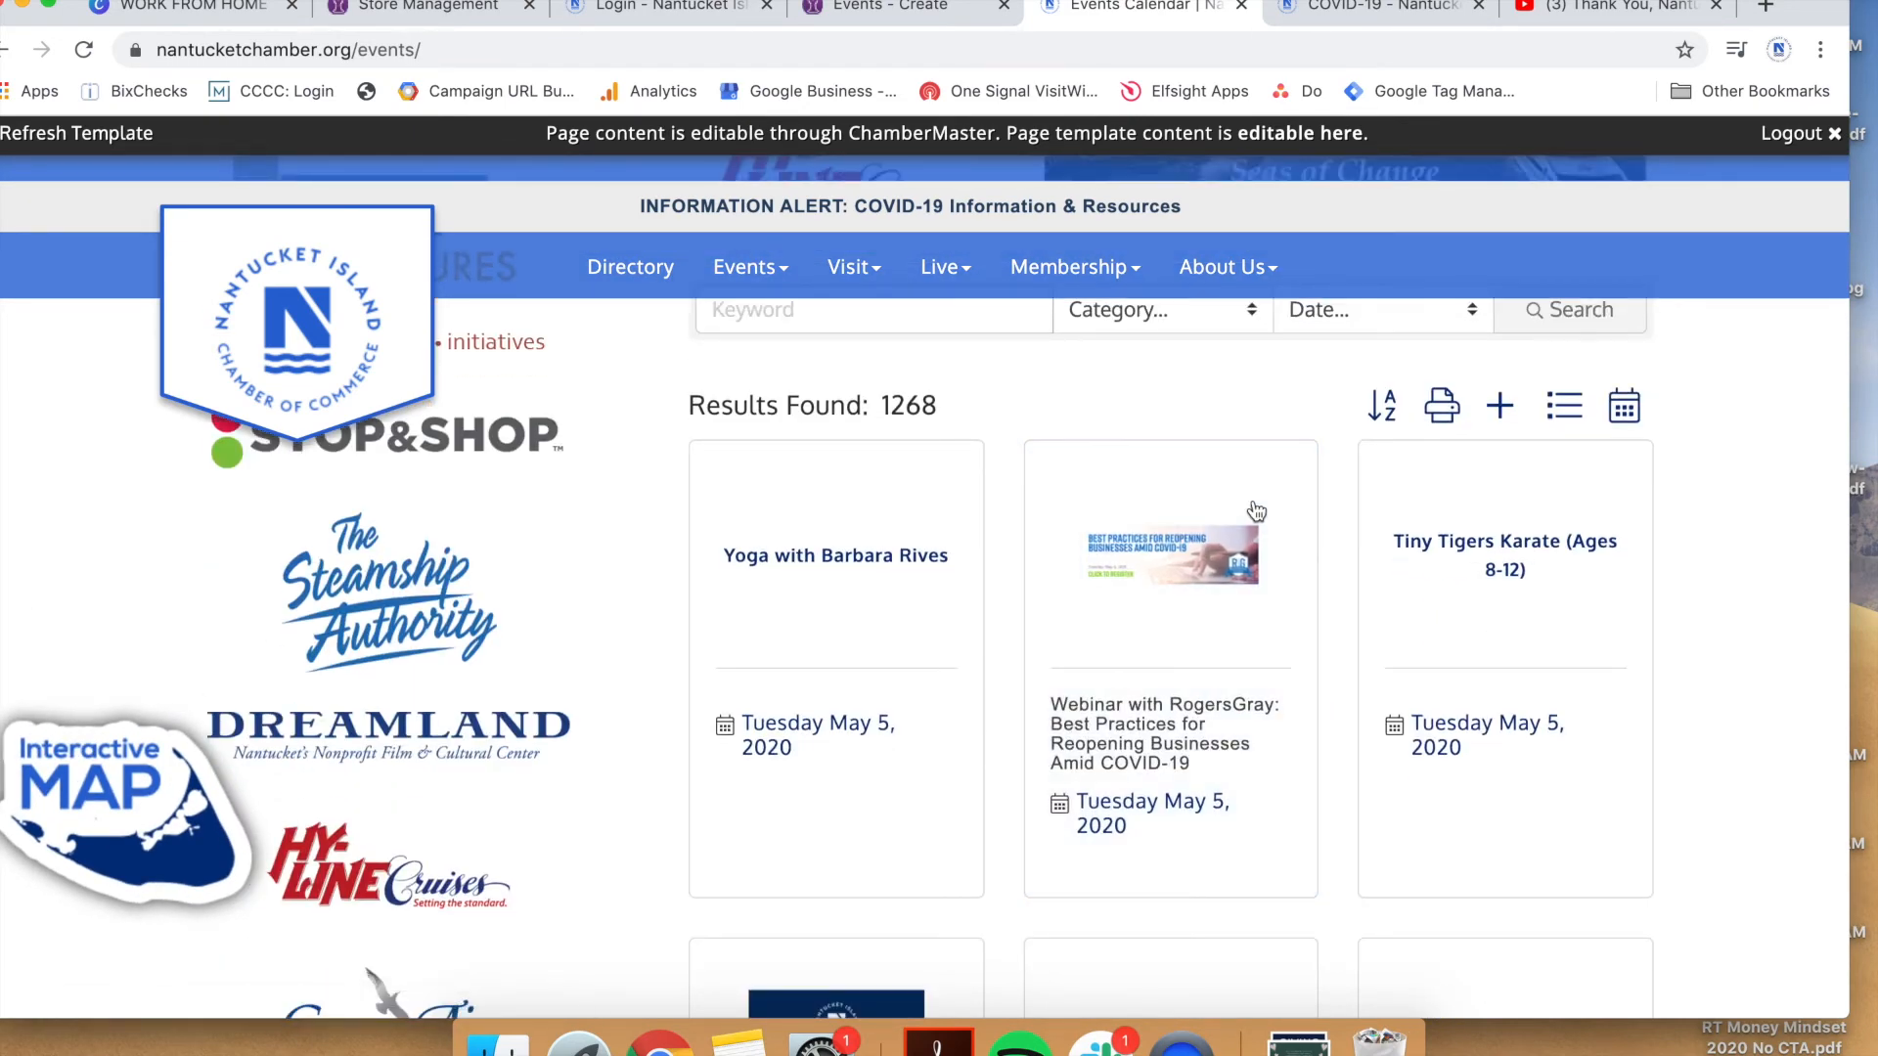
Return to the event form and check the Gallery Photo size and file type requirements without uploading a file
{"action": "left_click", "coordinate": [933, 12]}
{"action": "scroll", "coordinate": [1008, 502], "scroll_direction": "down", "scroll_amount": 5}
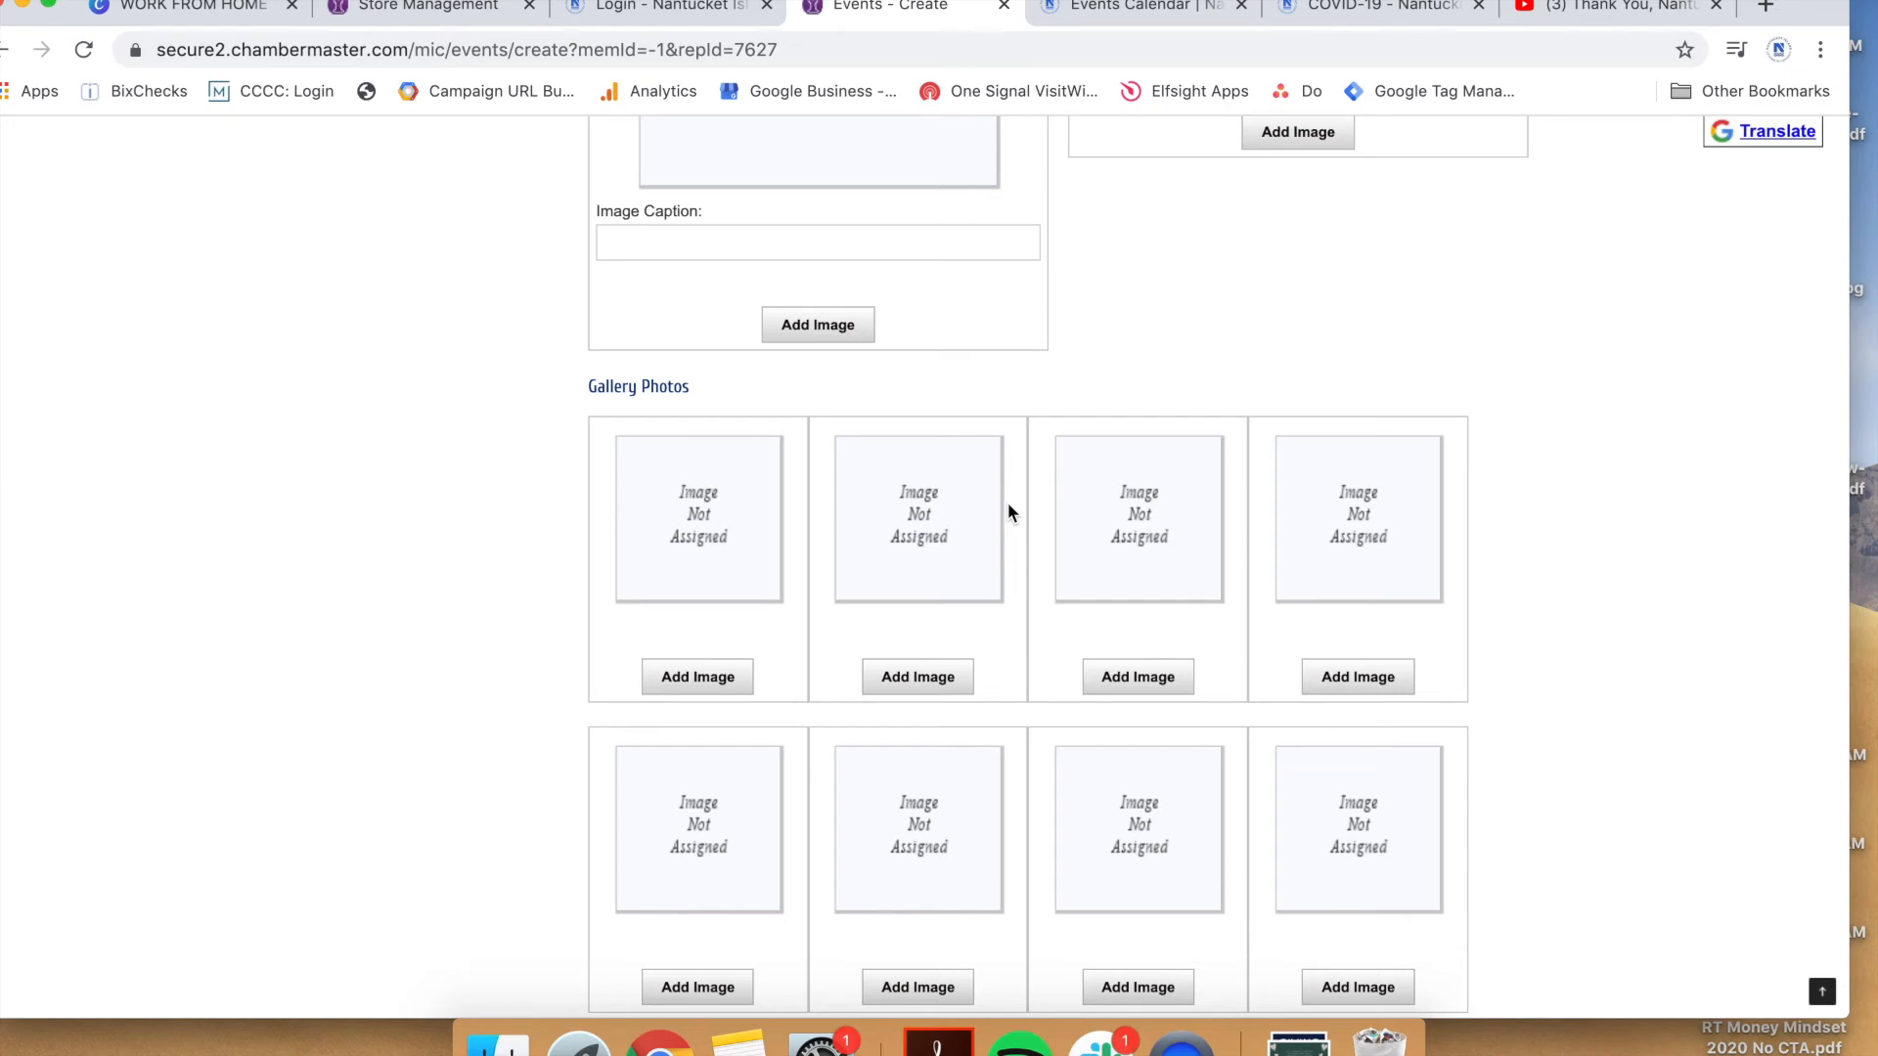
{"action": "left_click", "coordinate": [654, 676]}
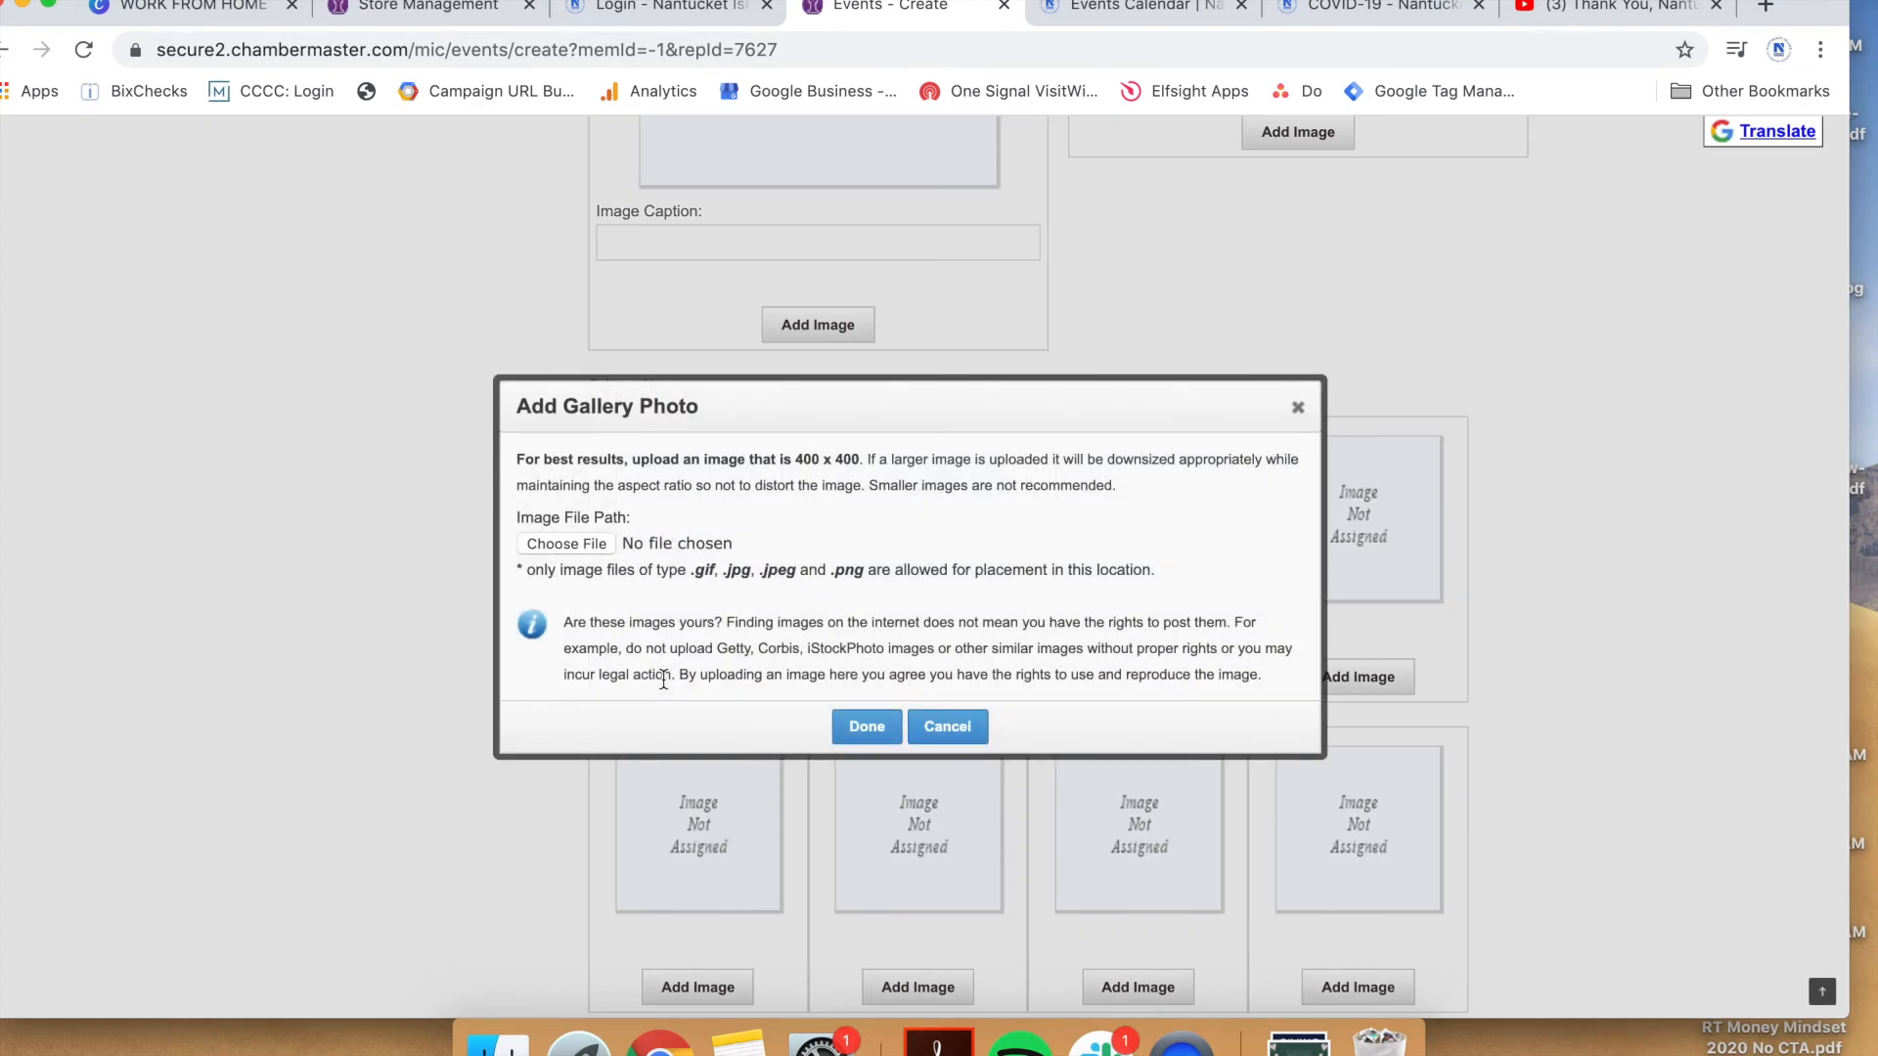
{"action": "left_click", "coordinate": [948, 727]}
{"action": "scroll", "coordinate": [989, 740], "scroll_direction": "up", "scroll_amount": 5}
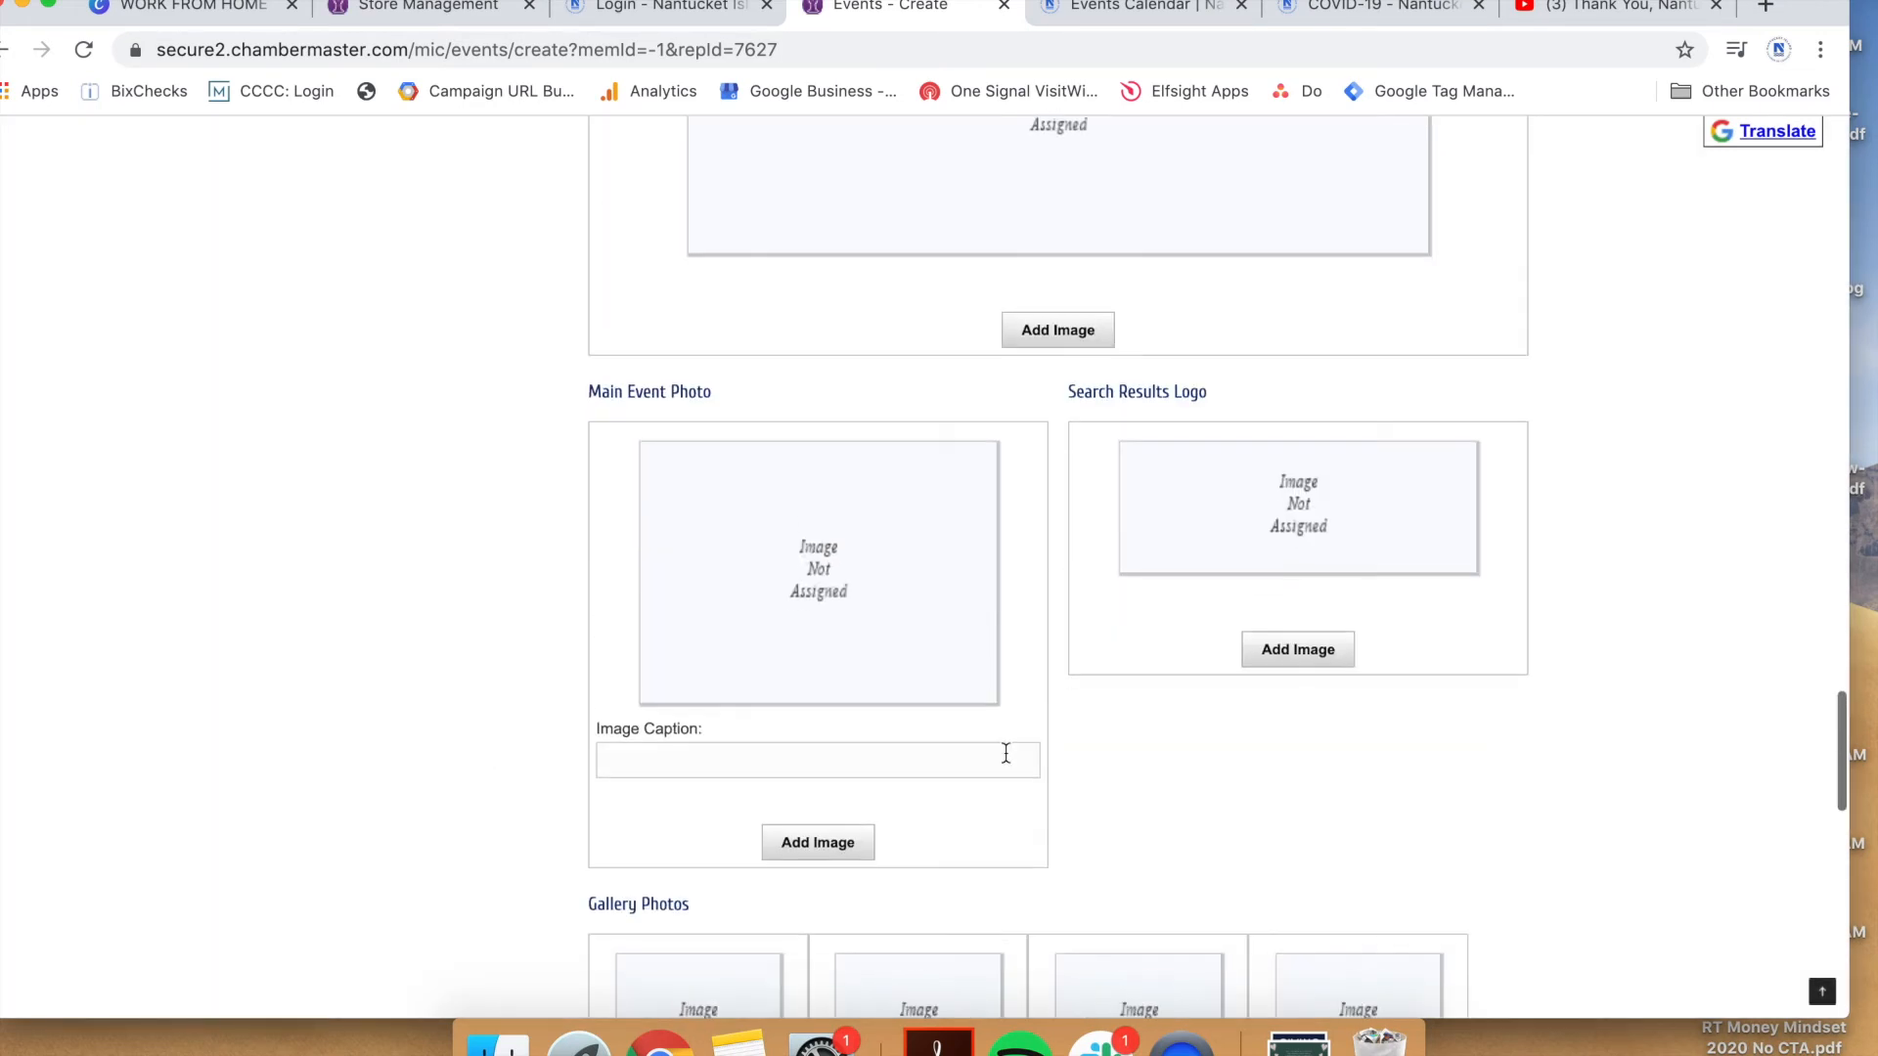
Set the event's map service to Google Maps, fill in the street address, city, state and postal code, and preview the location
{"action": "scroll", "coordinate": [764, 571], "scroll_direction": "down", "scroll_amount": 10}
{"action": "scroll", "coordinate": [766, 568], "scroll_direction": "down", "scroll_amount": 3}
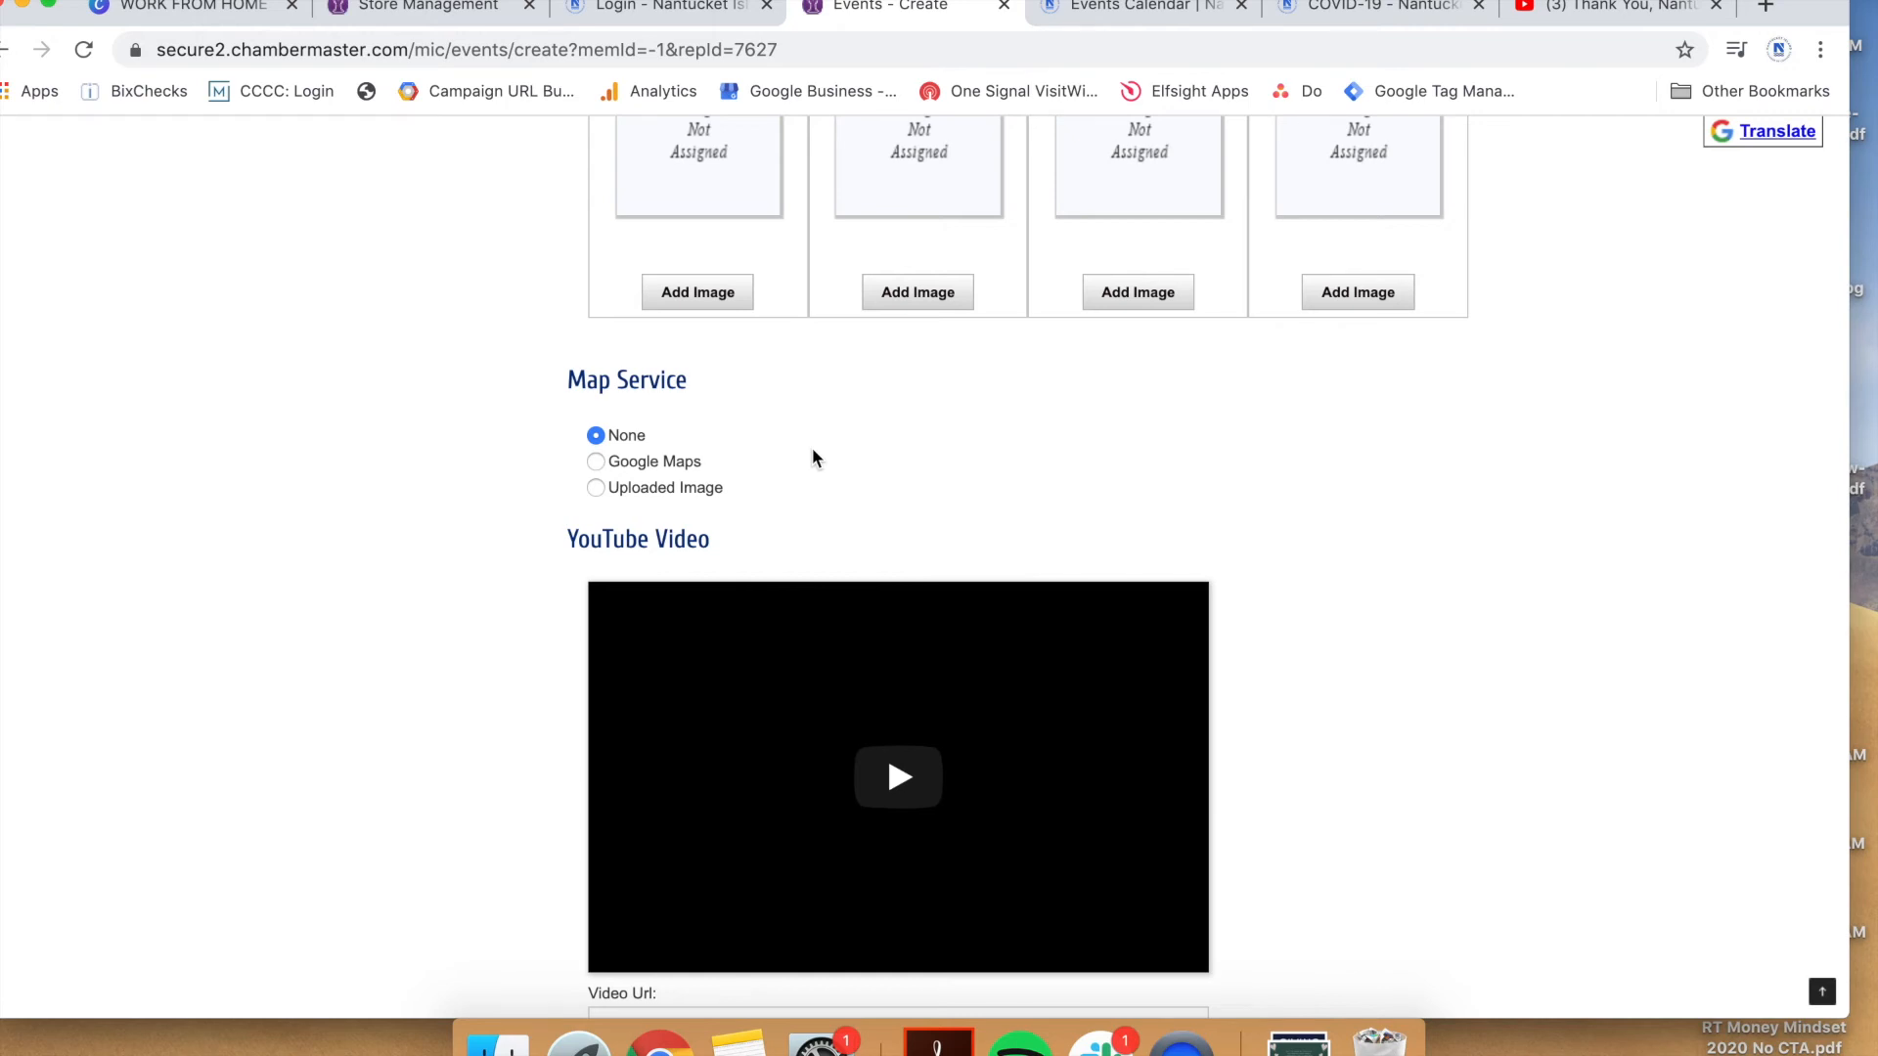
{"action": "left_click", "coordinate": [595, 489]}
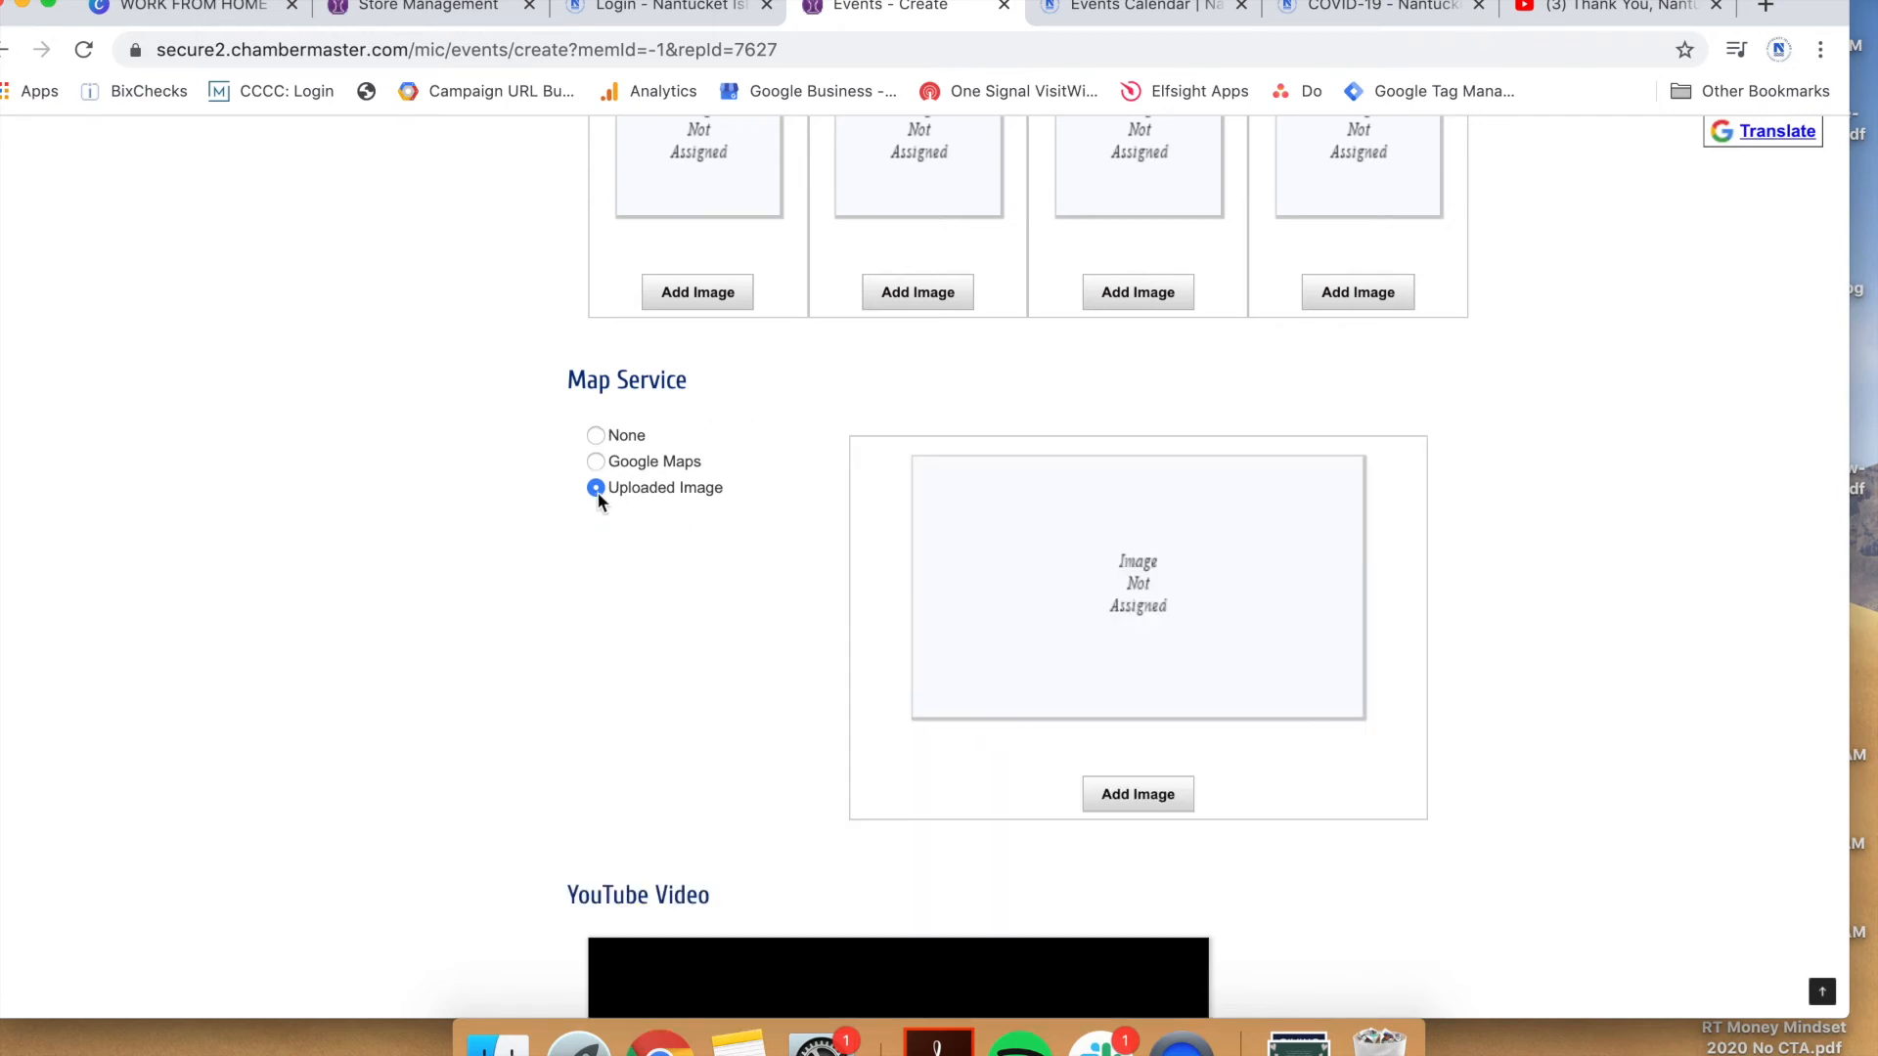
{"action": "left_click", "coordinate": [595, 460]}
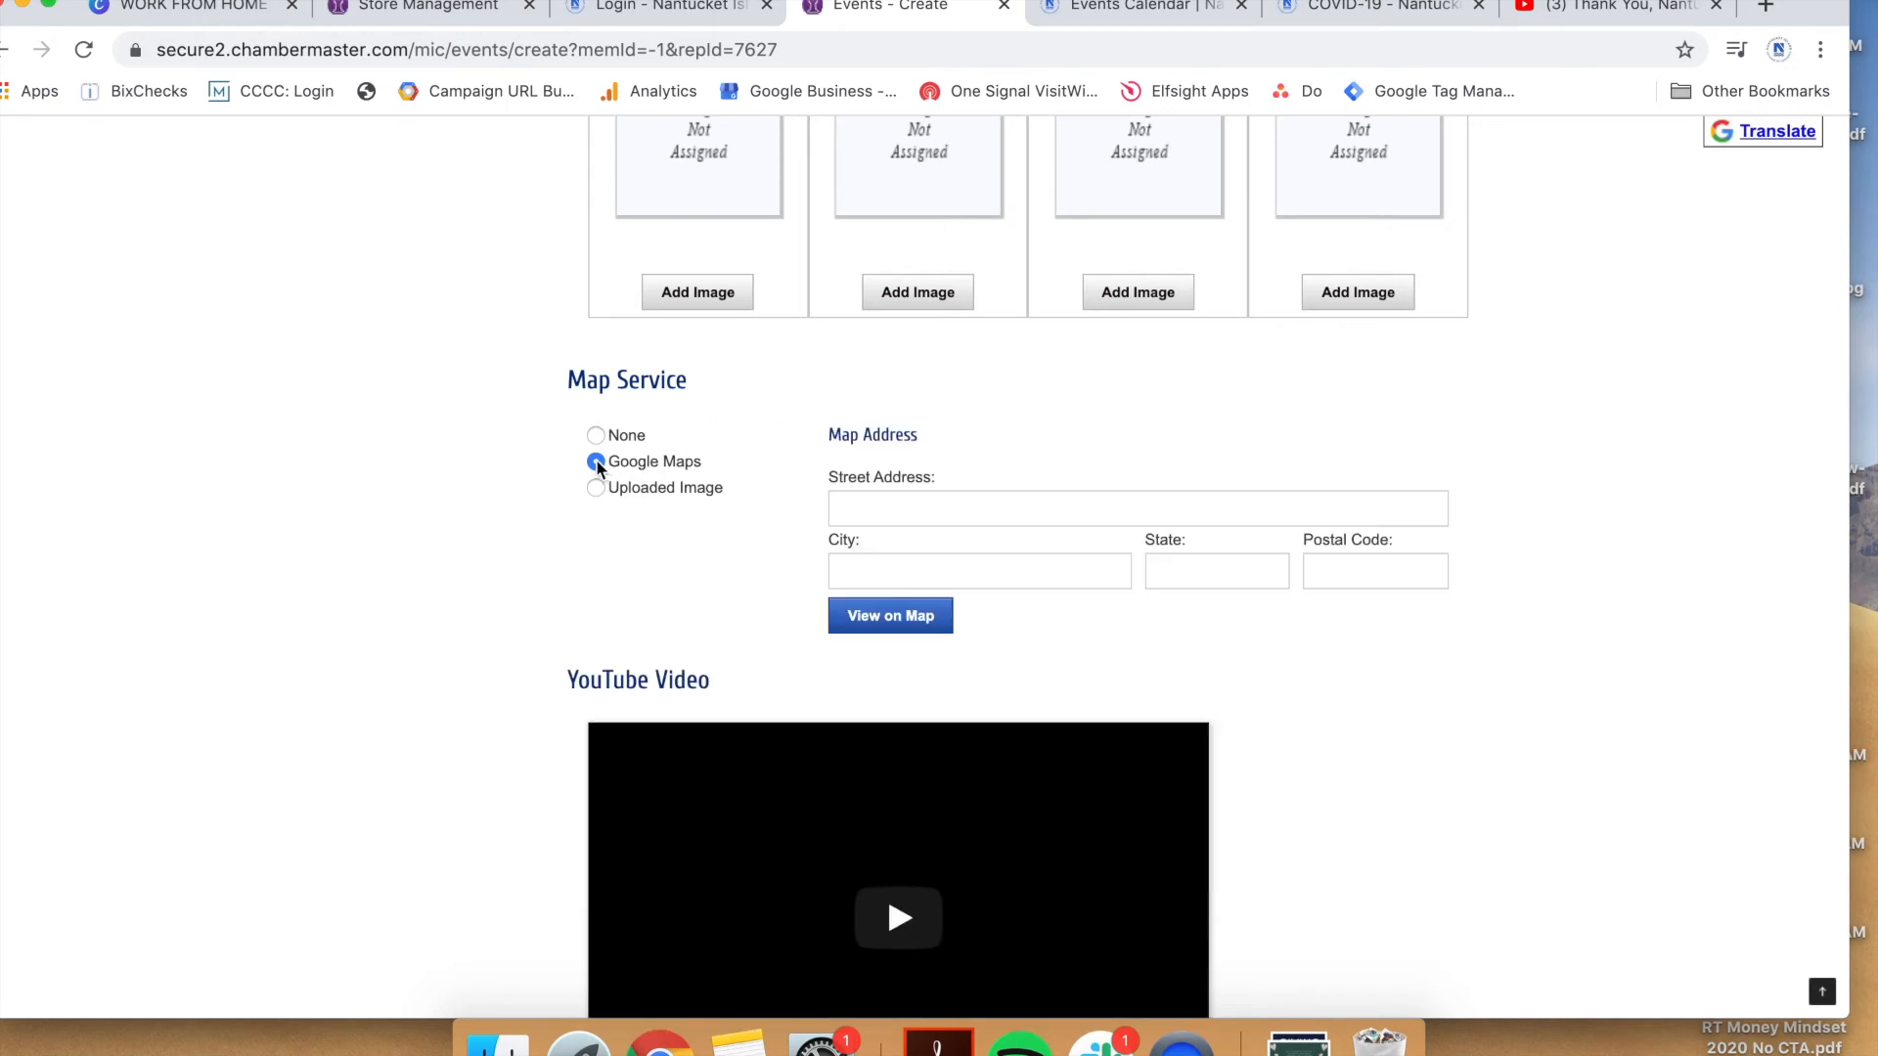
{"action": "left_click", "coordinate": [867, 507]}
{"action": "left_click", "coordinate": [909, 21]}
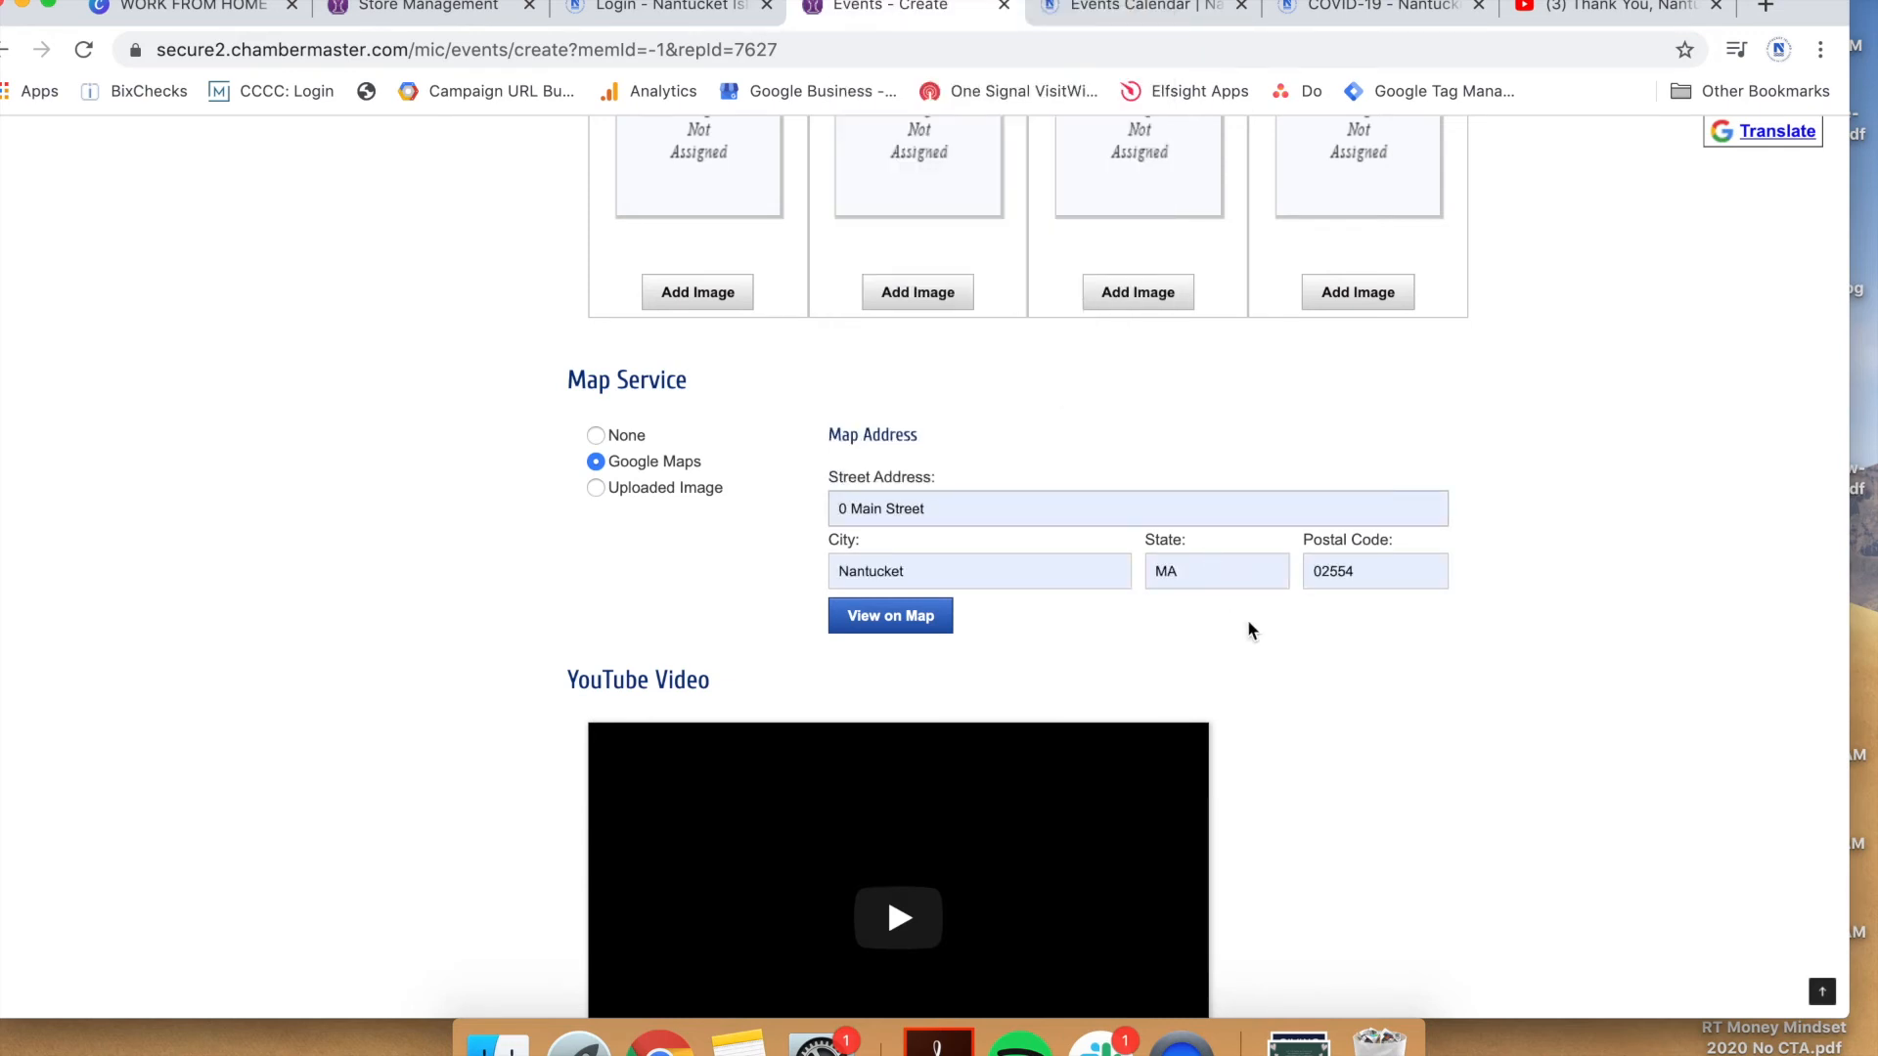
{"action": "scroll", "coordinate": [1258, 665], "scroll_direction": "down", "scroll_amount": 2}
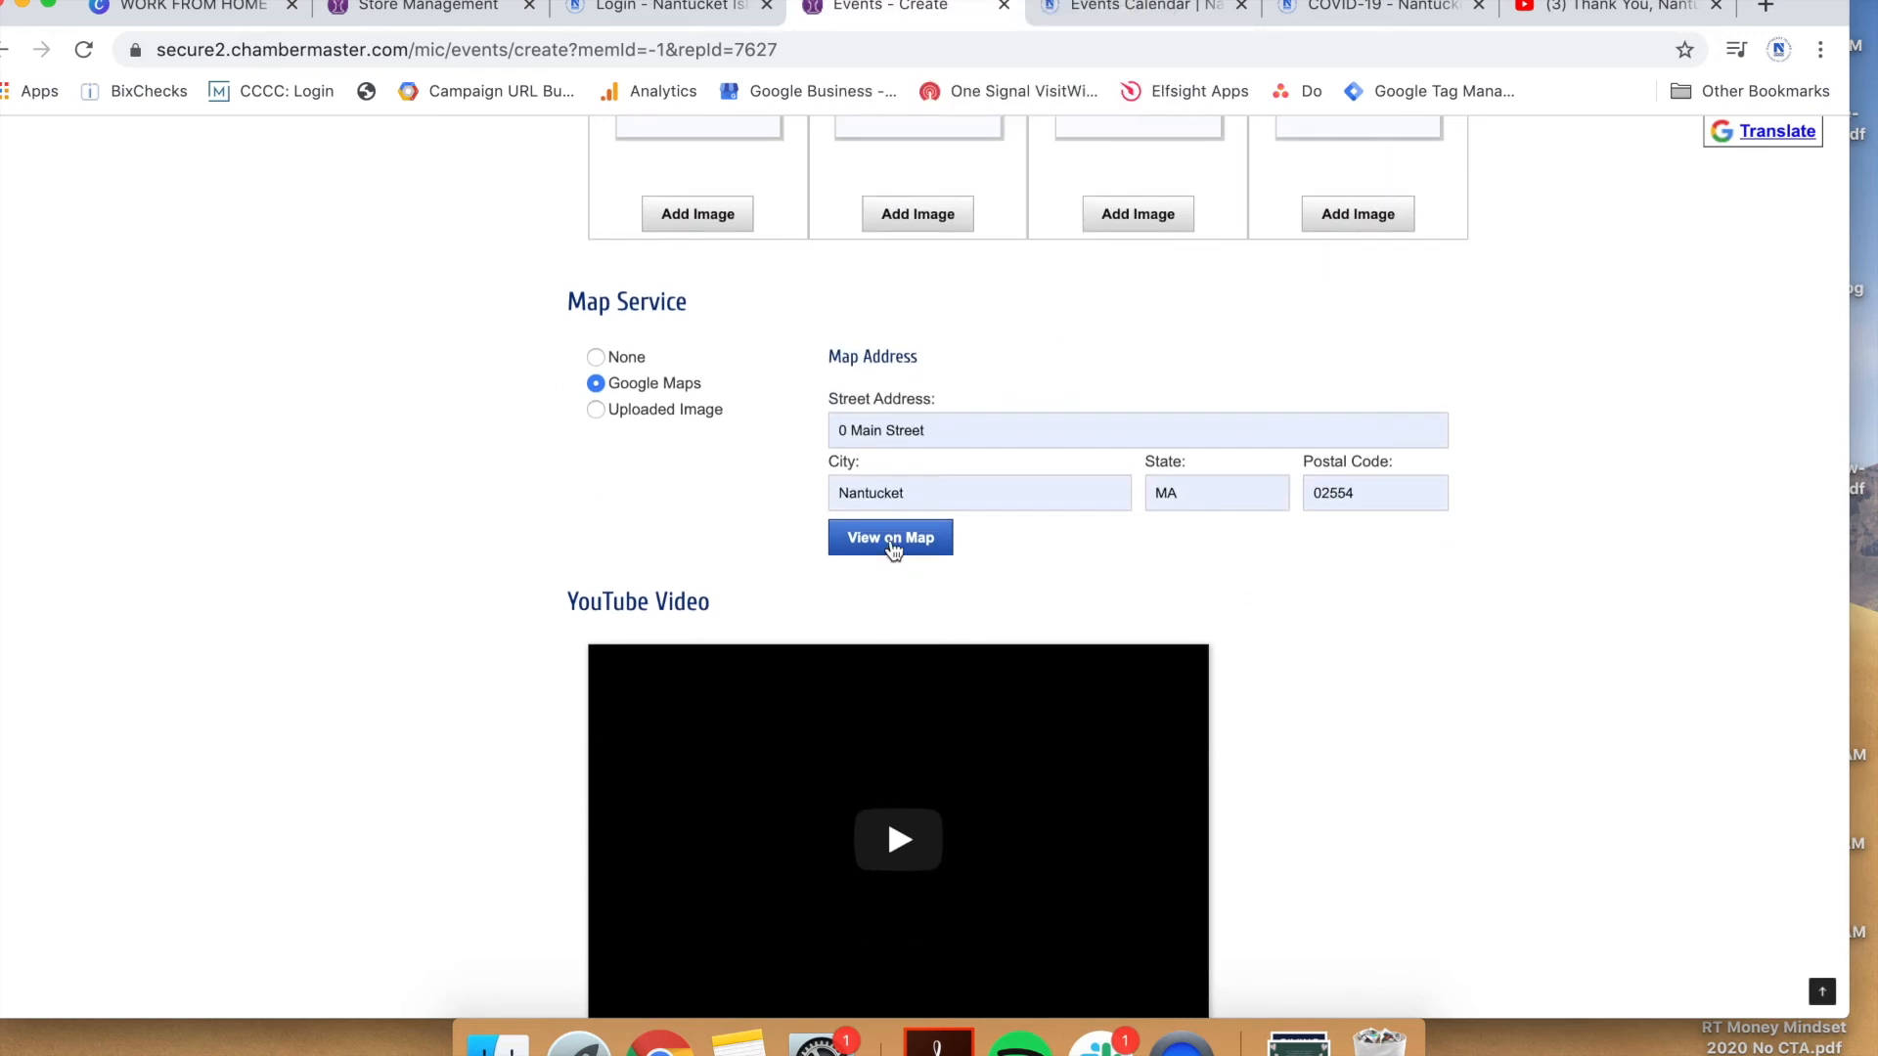
{"action": "left_click", "coordinate": [891, 540]}
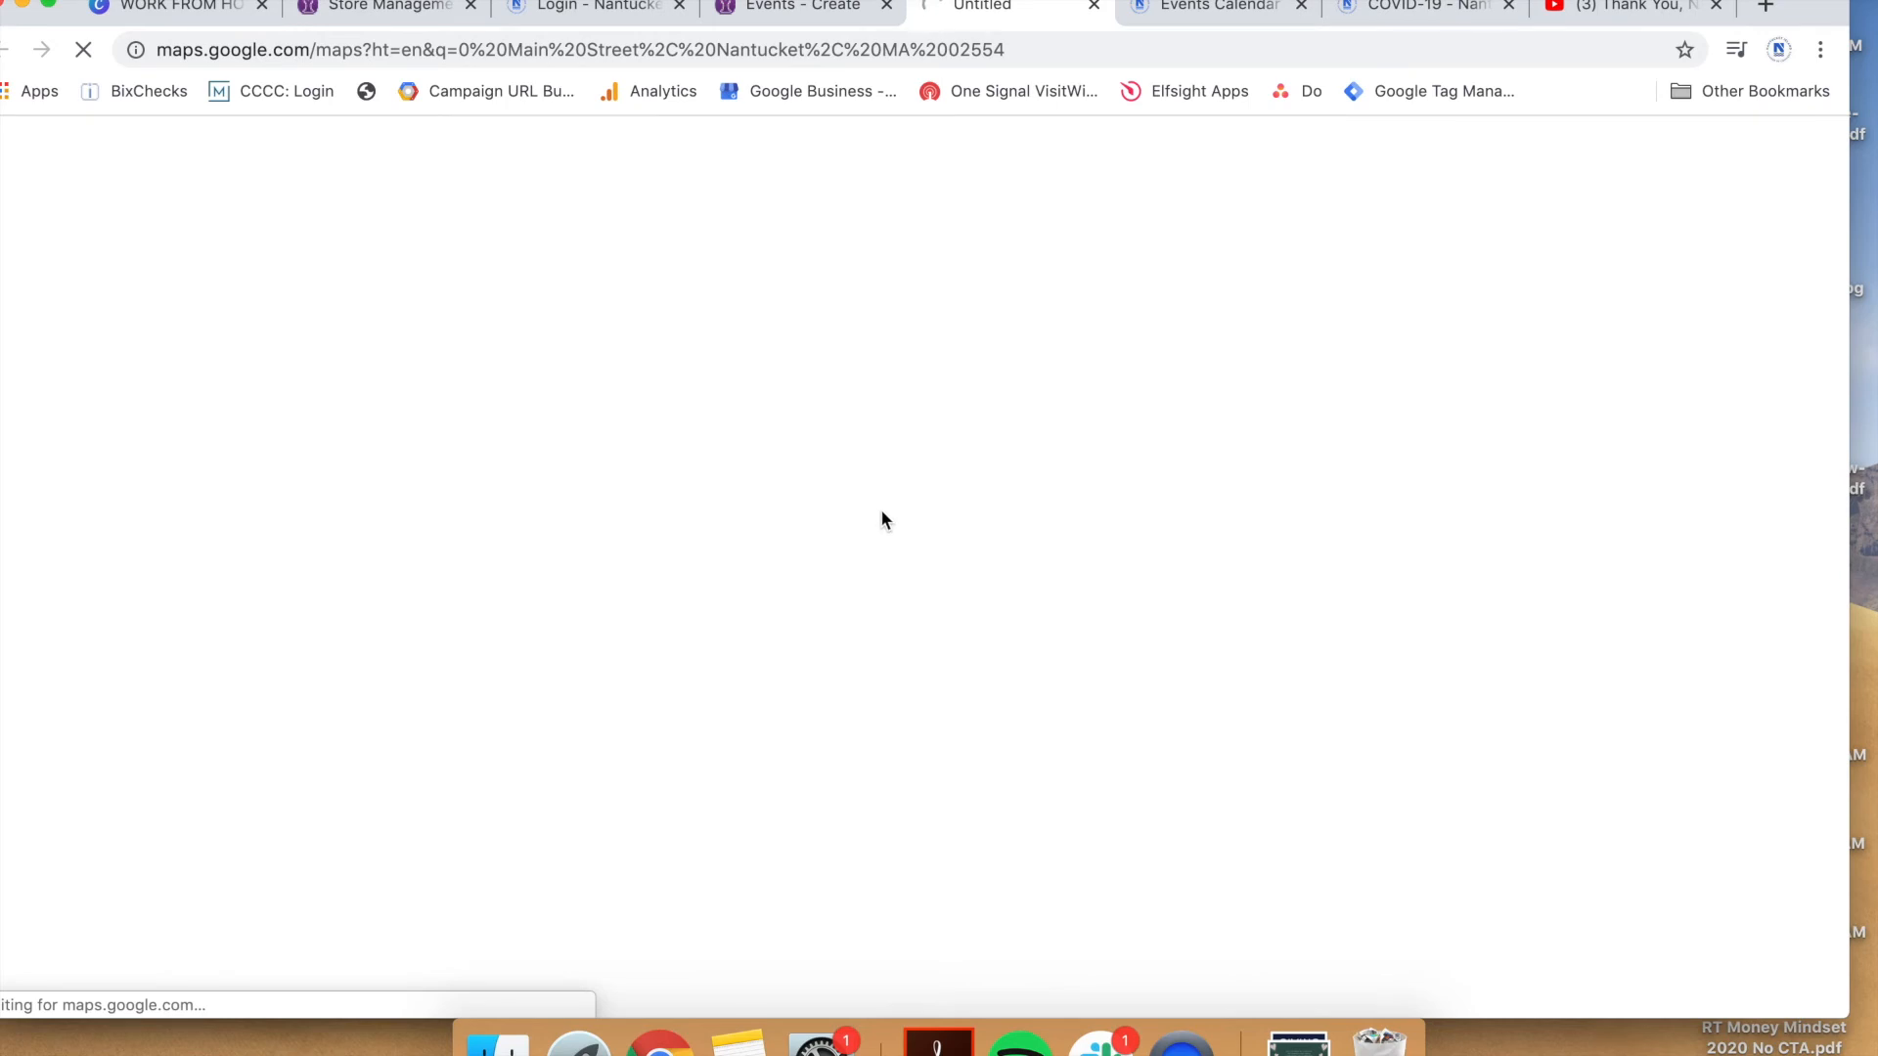
{"action": "key", "text": "super+w"}
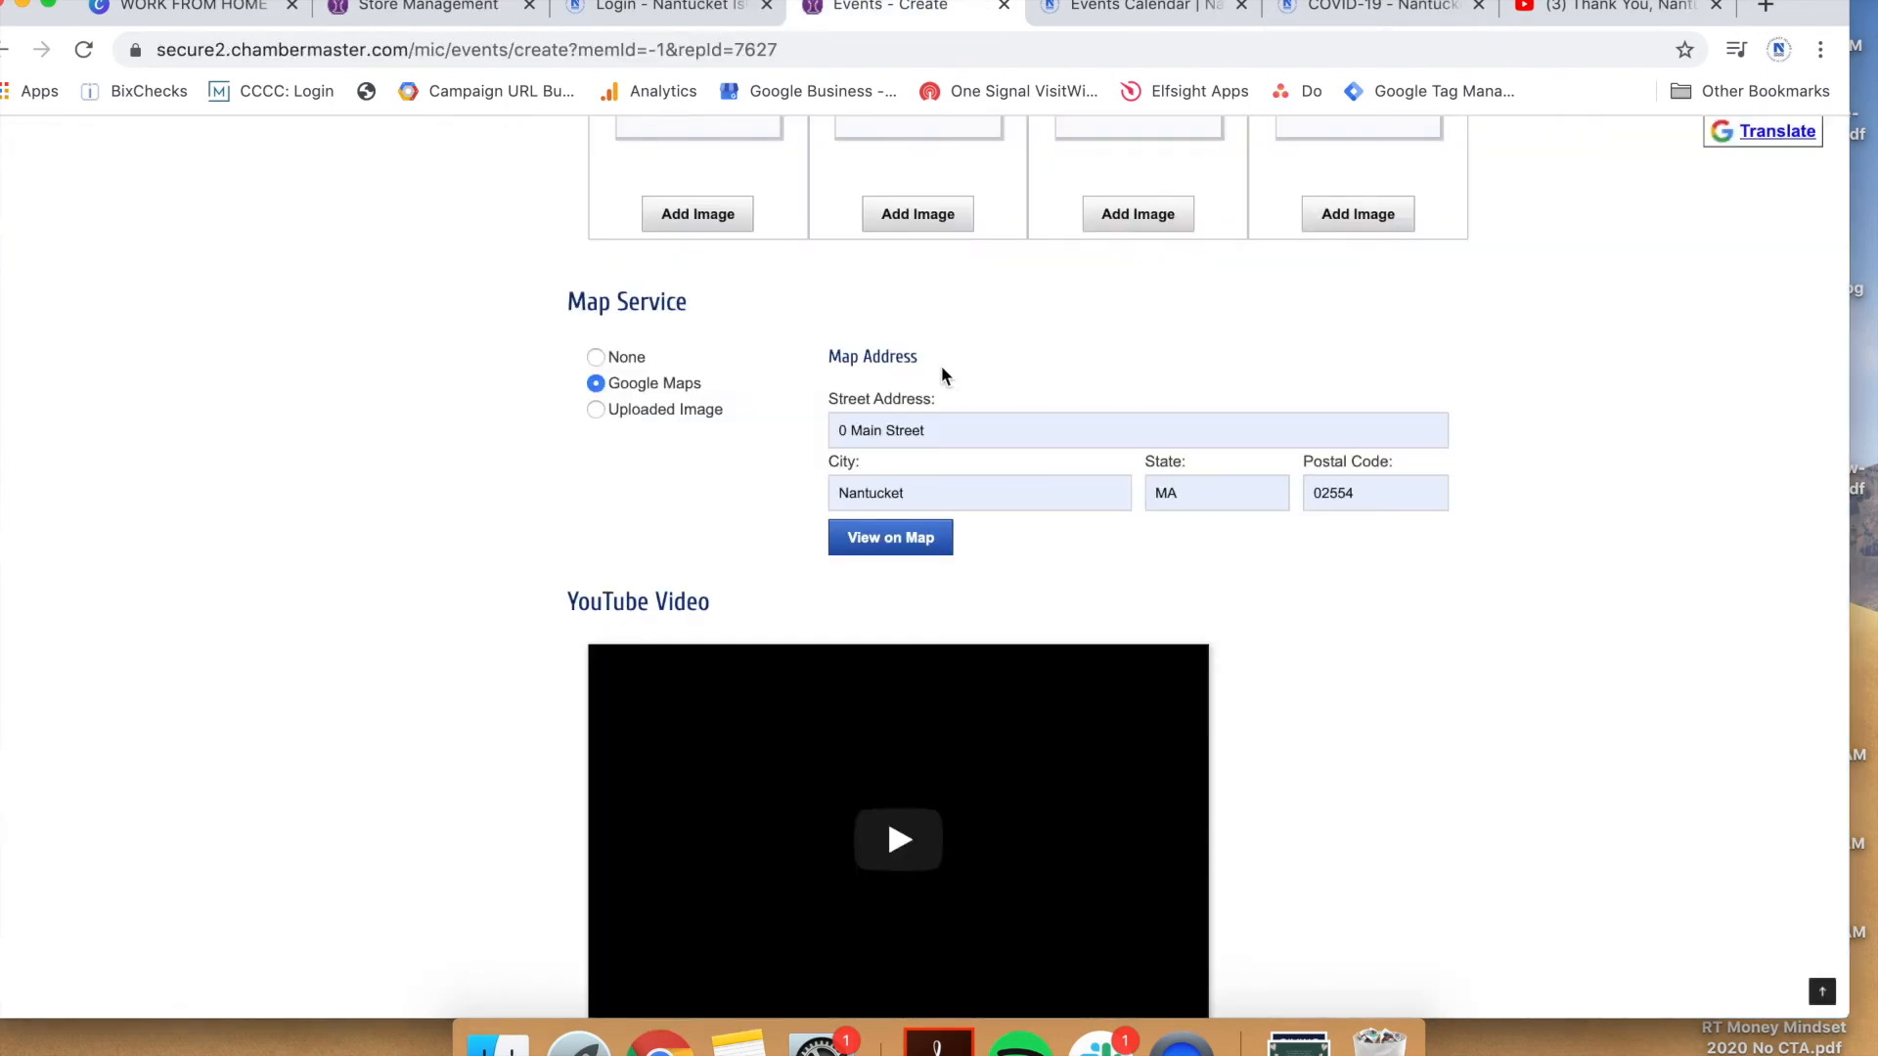
{"action": "scroll", "coordinate": [942, 369], "scroll_direction": "down", "scroll_amount": 5}
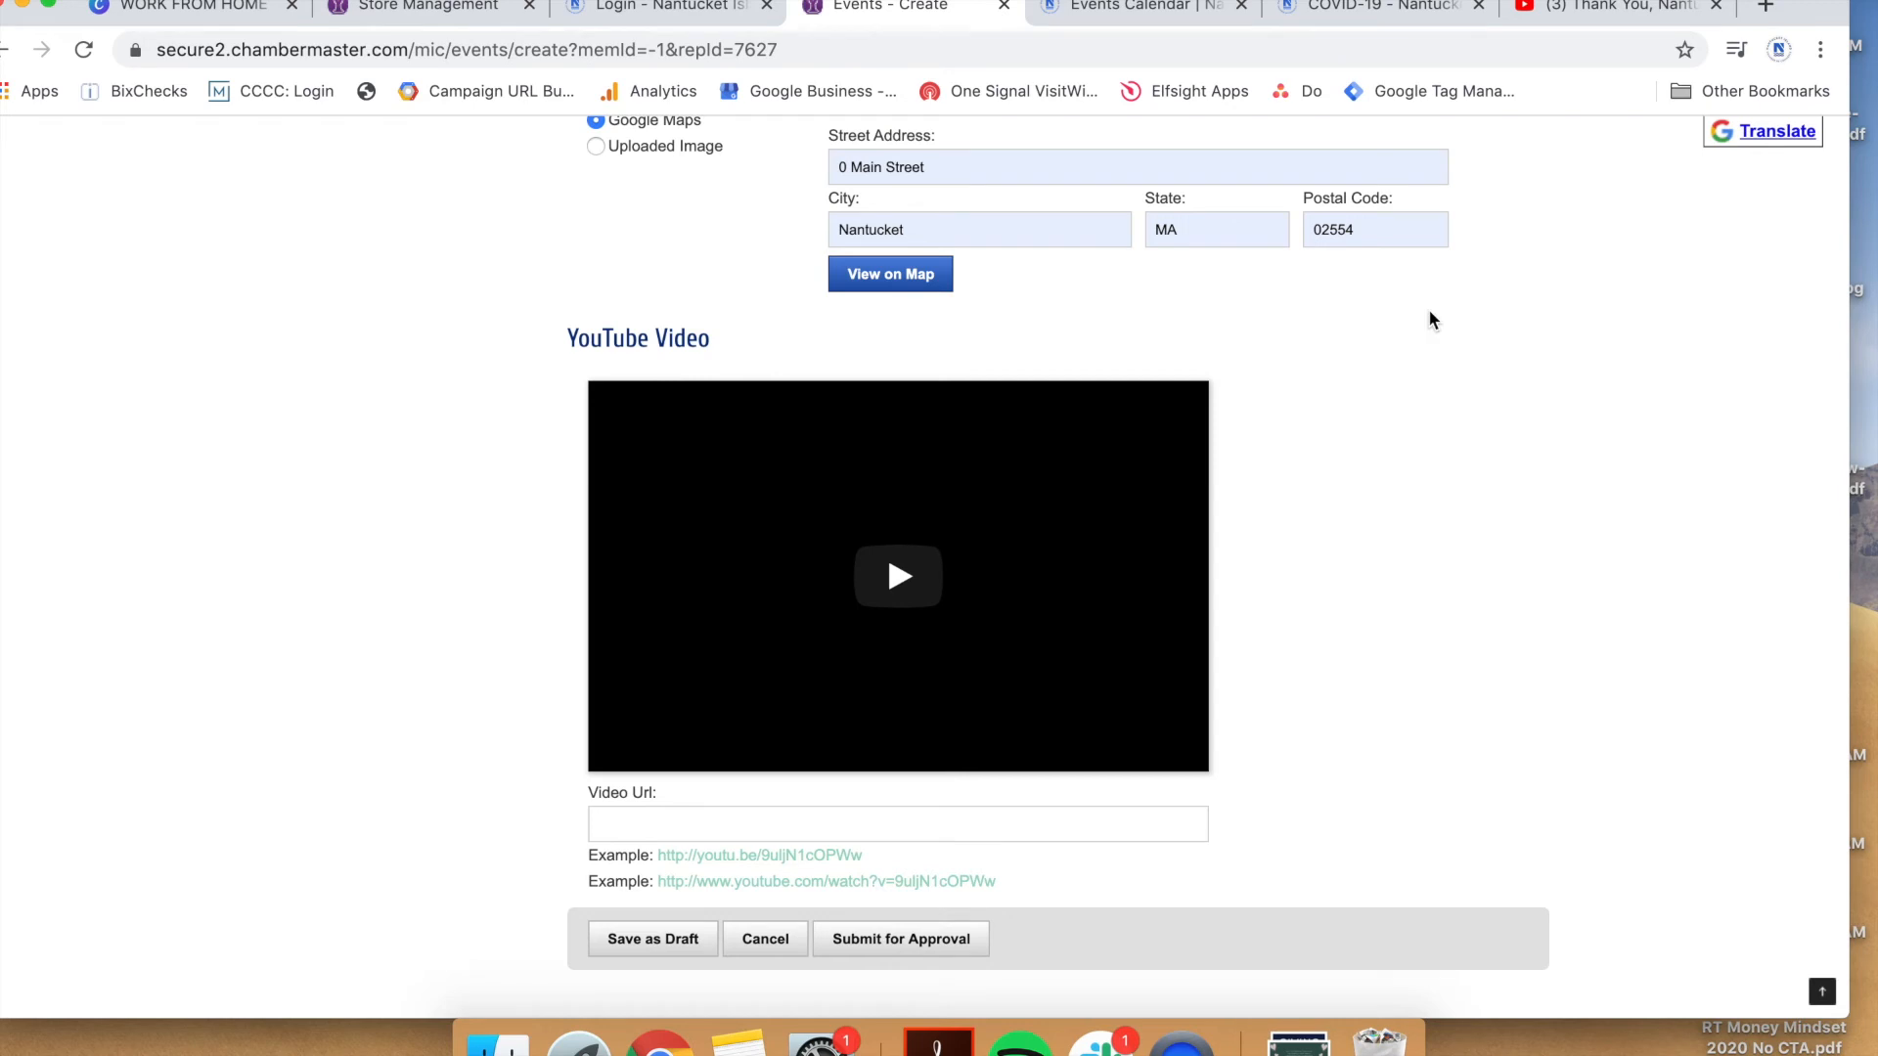
{"action": "left_click", "coordinate": [1608, 6]}
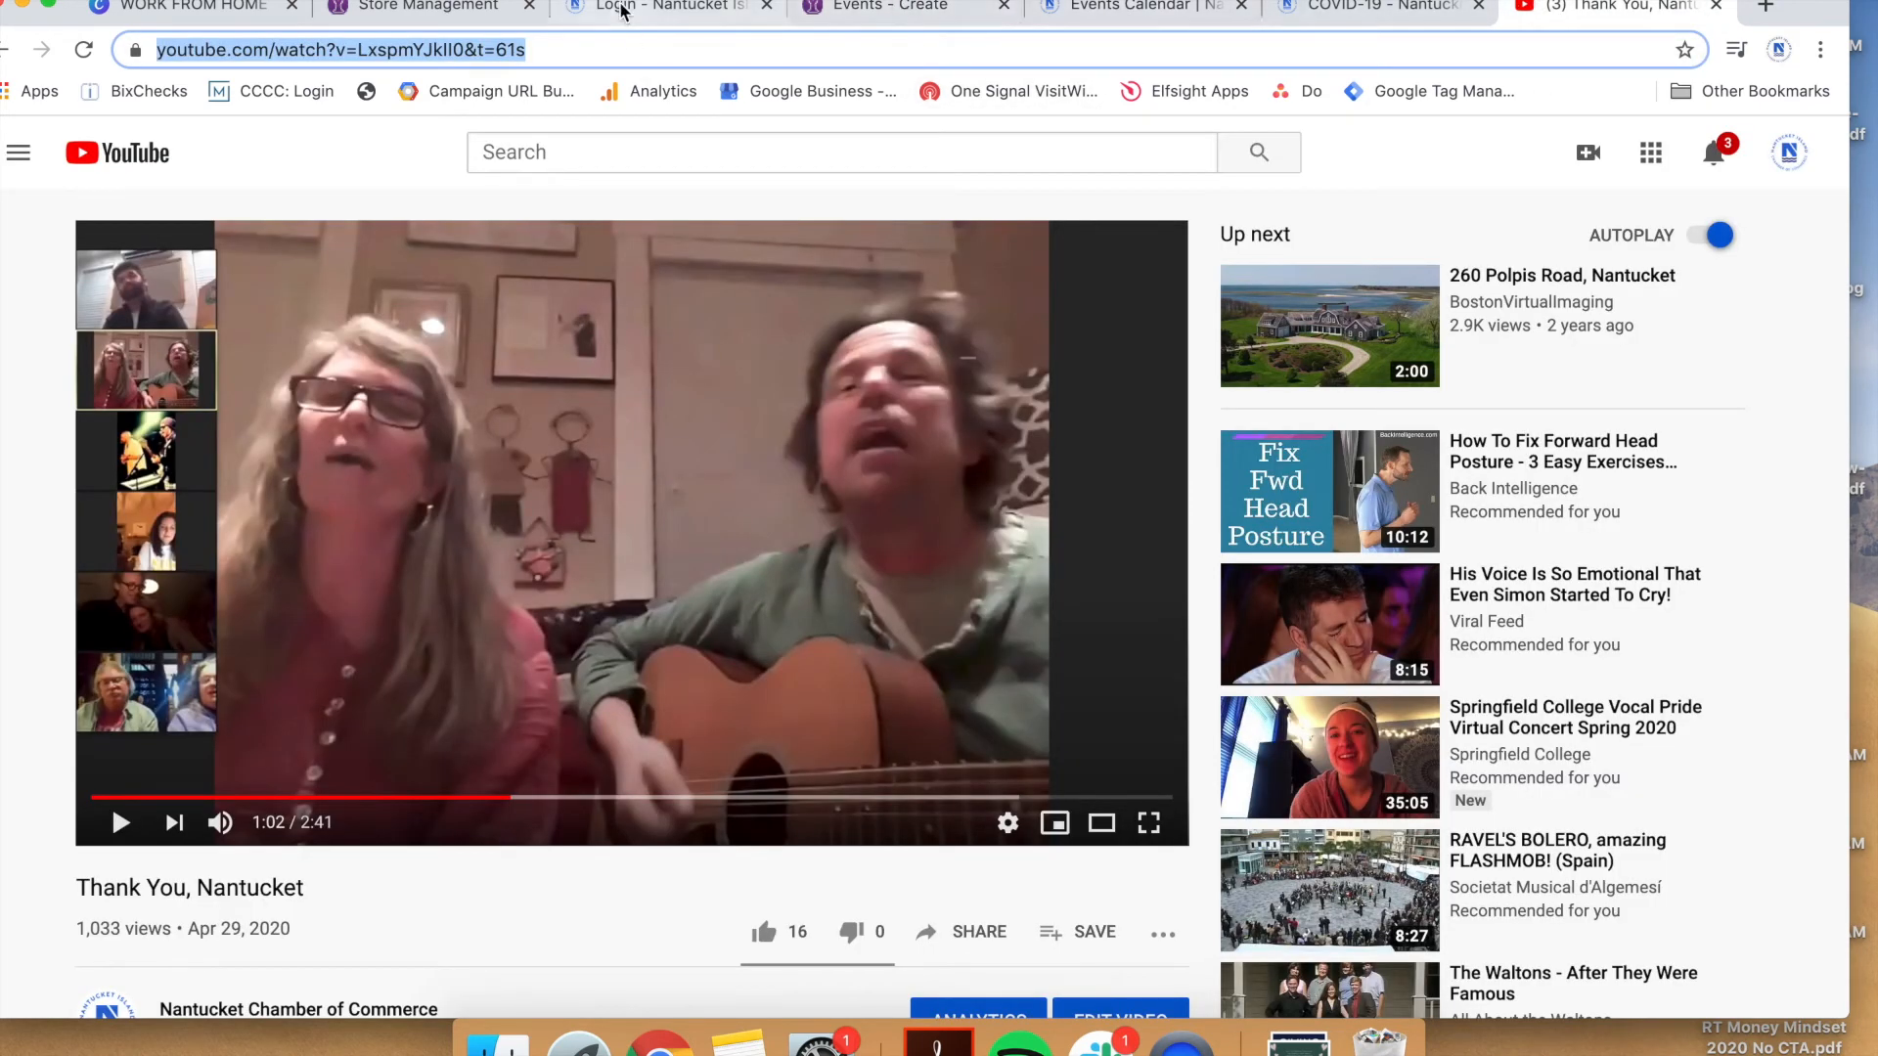
{"action": "left_click", "coordinate": [868, 6]}
{"action": "left_click", "coordinate": [811, 823]}
{"action": "type", "text": "https://www.youtube.com/watch?v=LxspmYJkIl0&t=61s"}
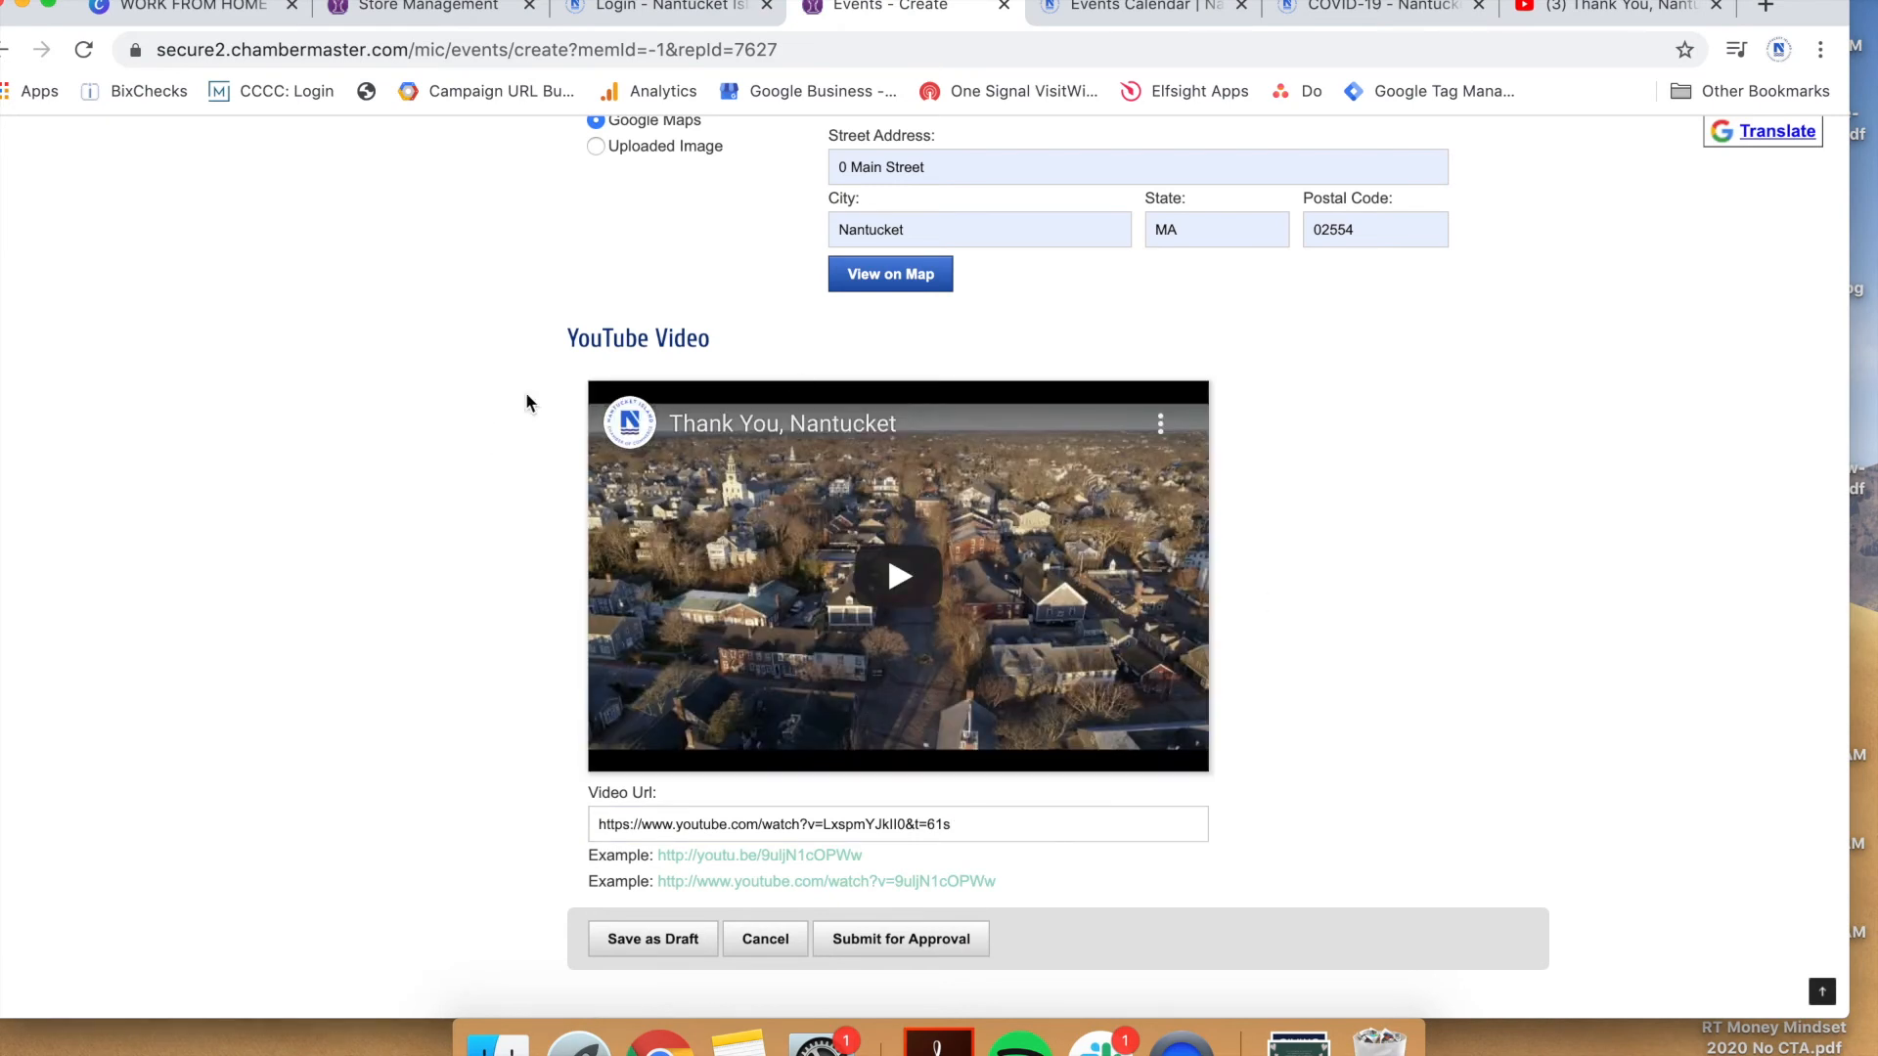
Leave the event form and reach the list of the chamber's submitted events through Manage Events
{"action": "scroll", "coordinate": [841, 720], "scroll_direction": "down", "scroll_amount": 2}
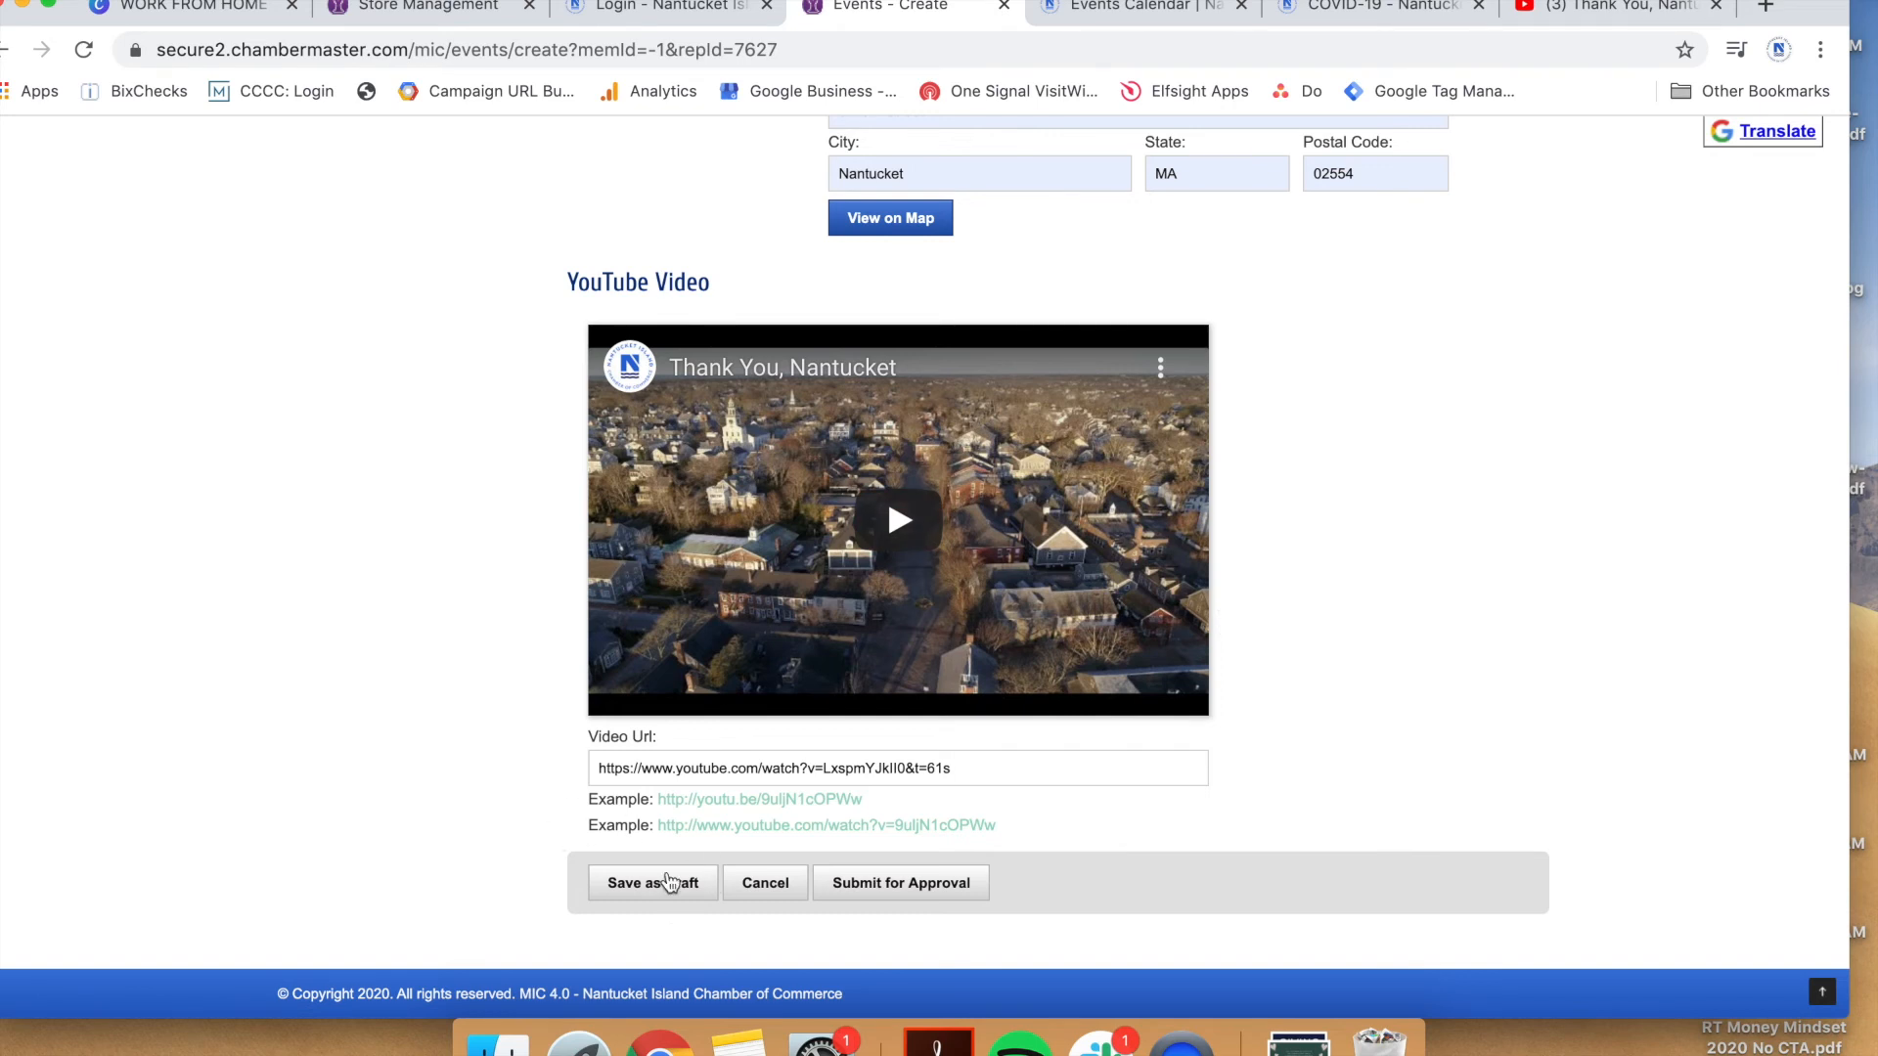
{"action": "left_click", "coordinate": [770, 886]}
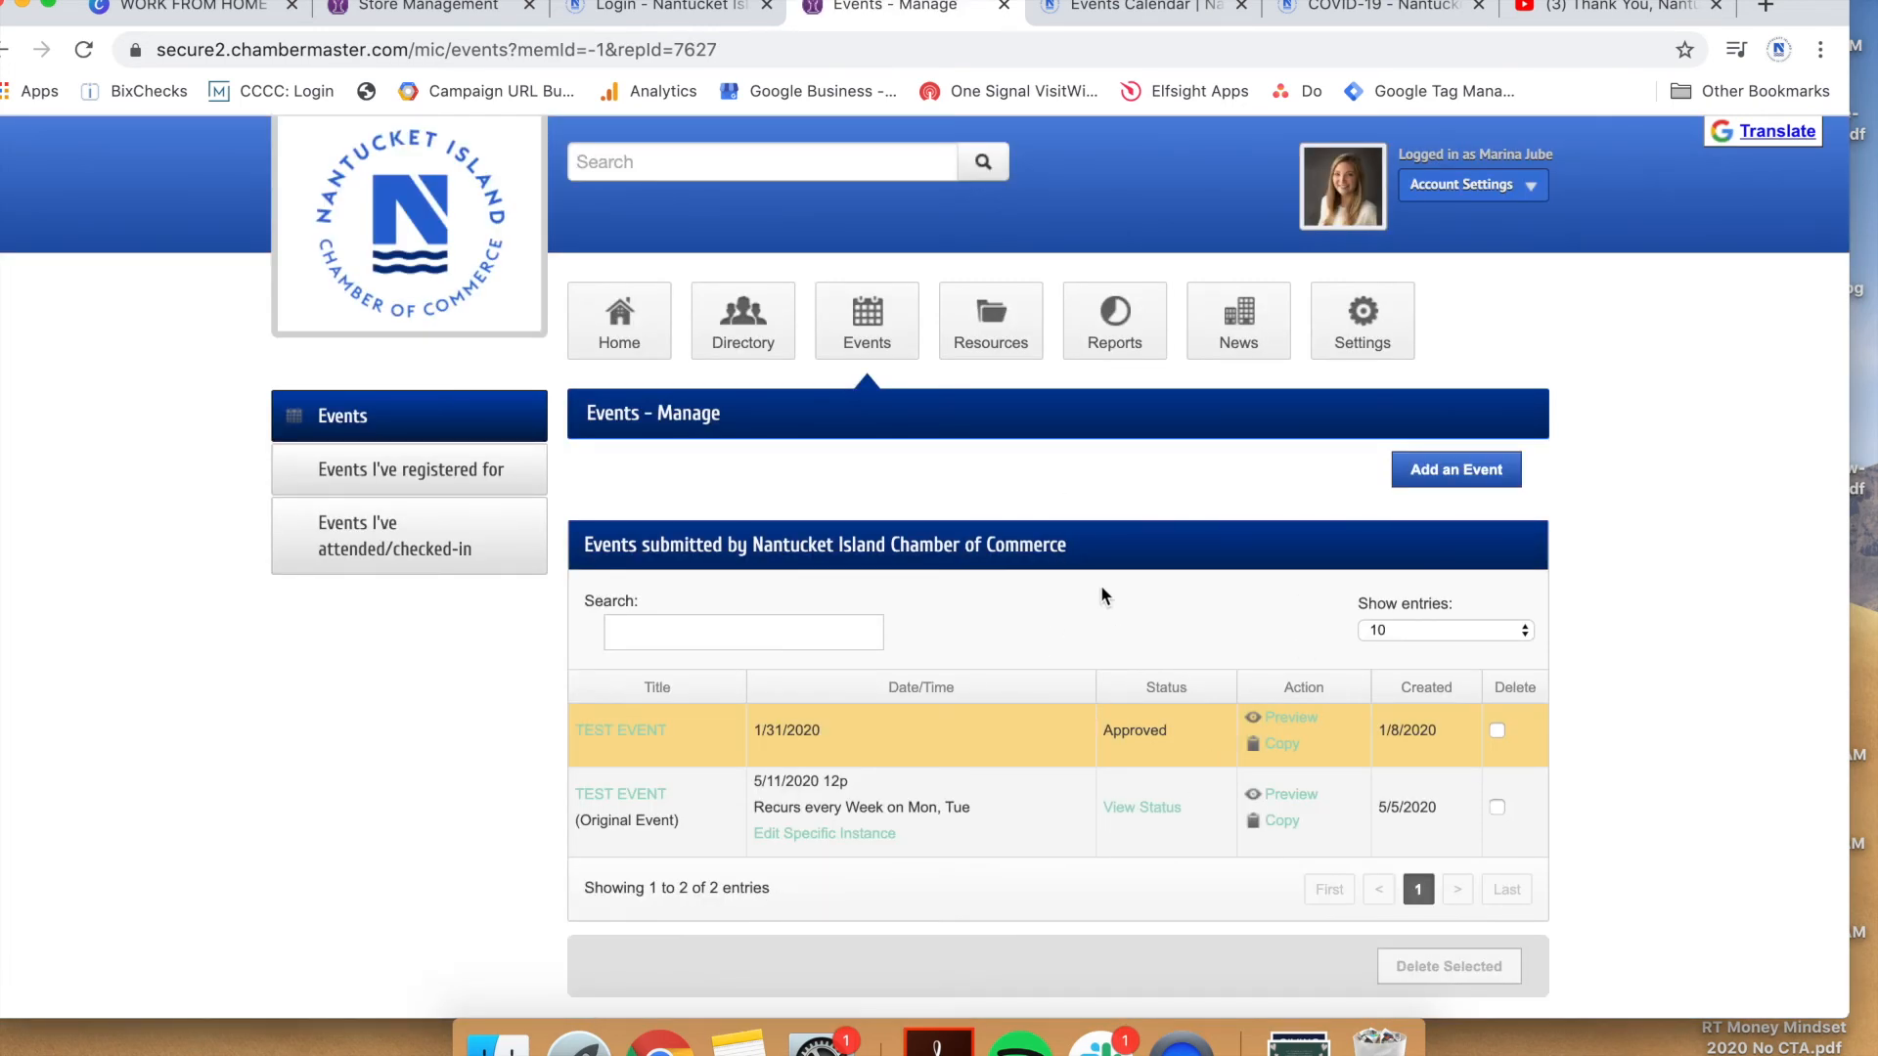
{"action": "triple_click", "coordinate": [864, 543]}
{"action": "left_click", "coordinate": [885, 335]}
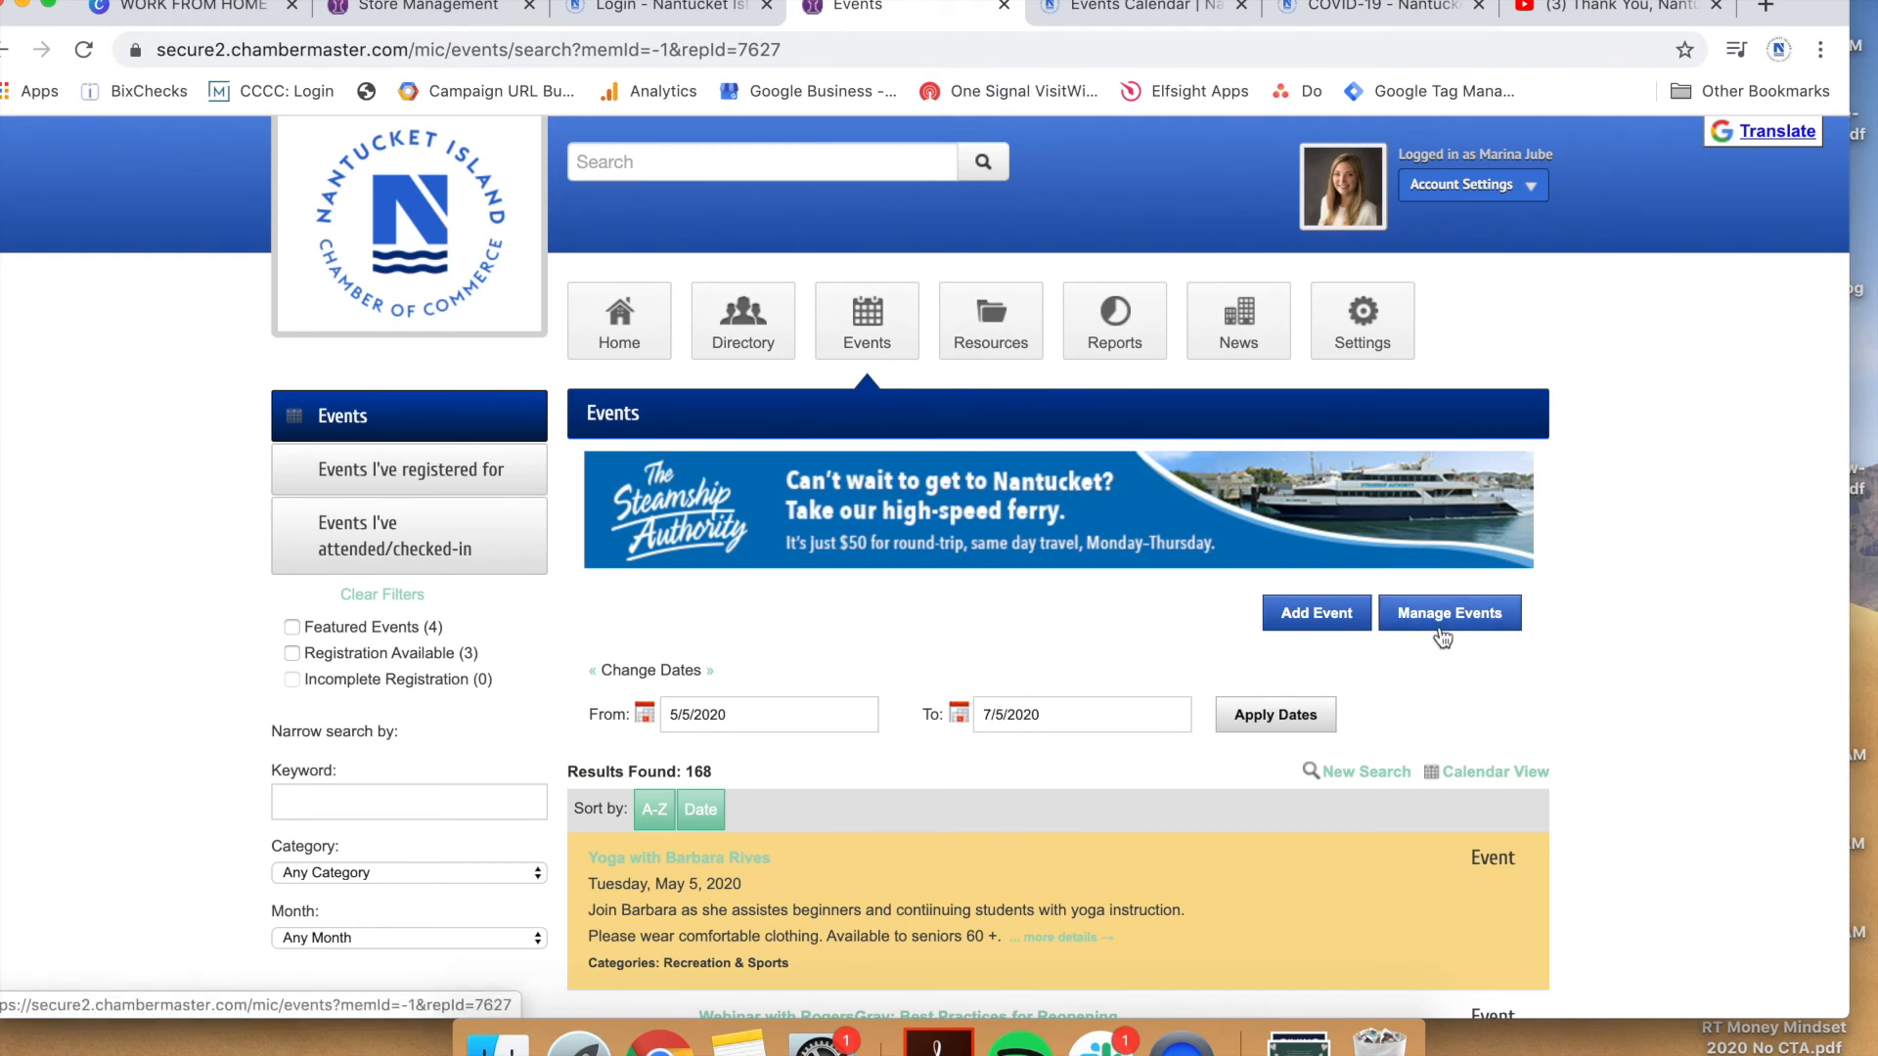
{"action": "left_click", "coordinate": [1449, 626]}
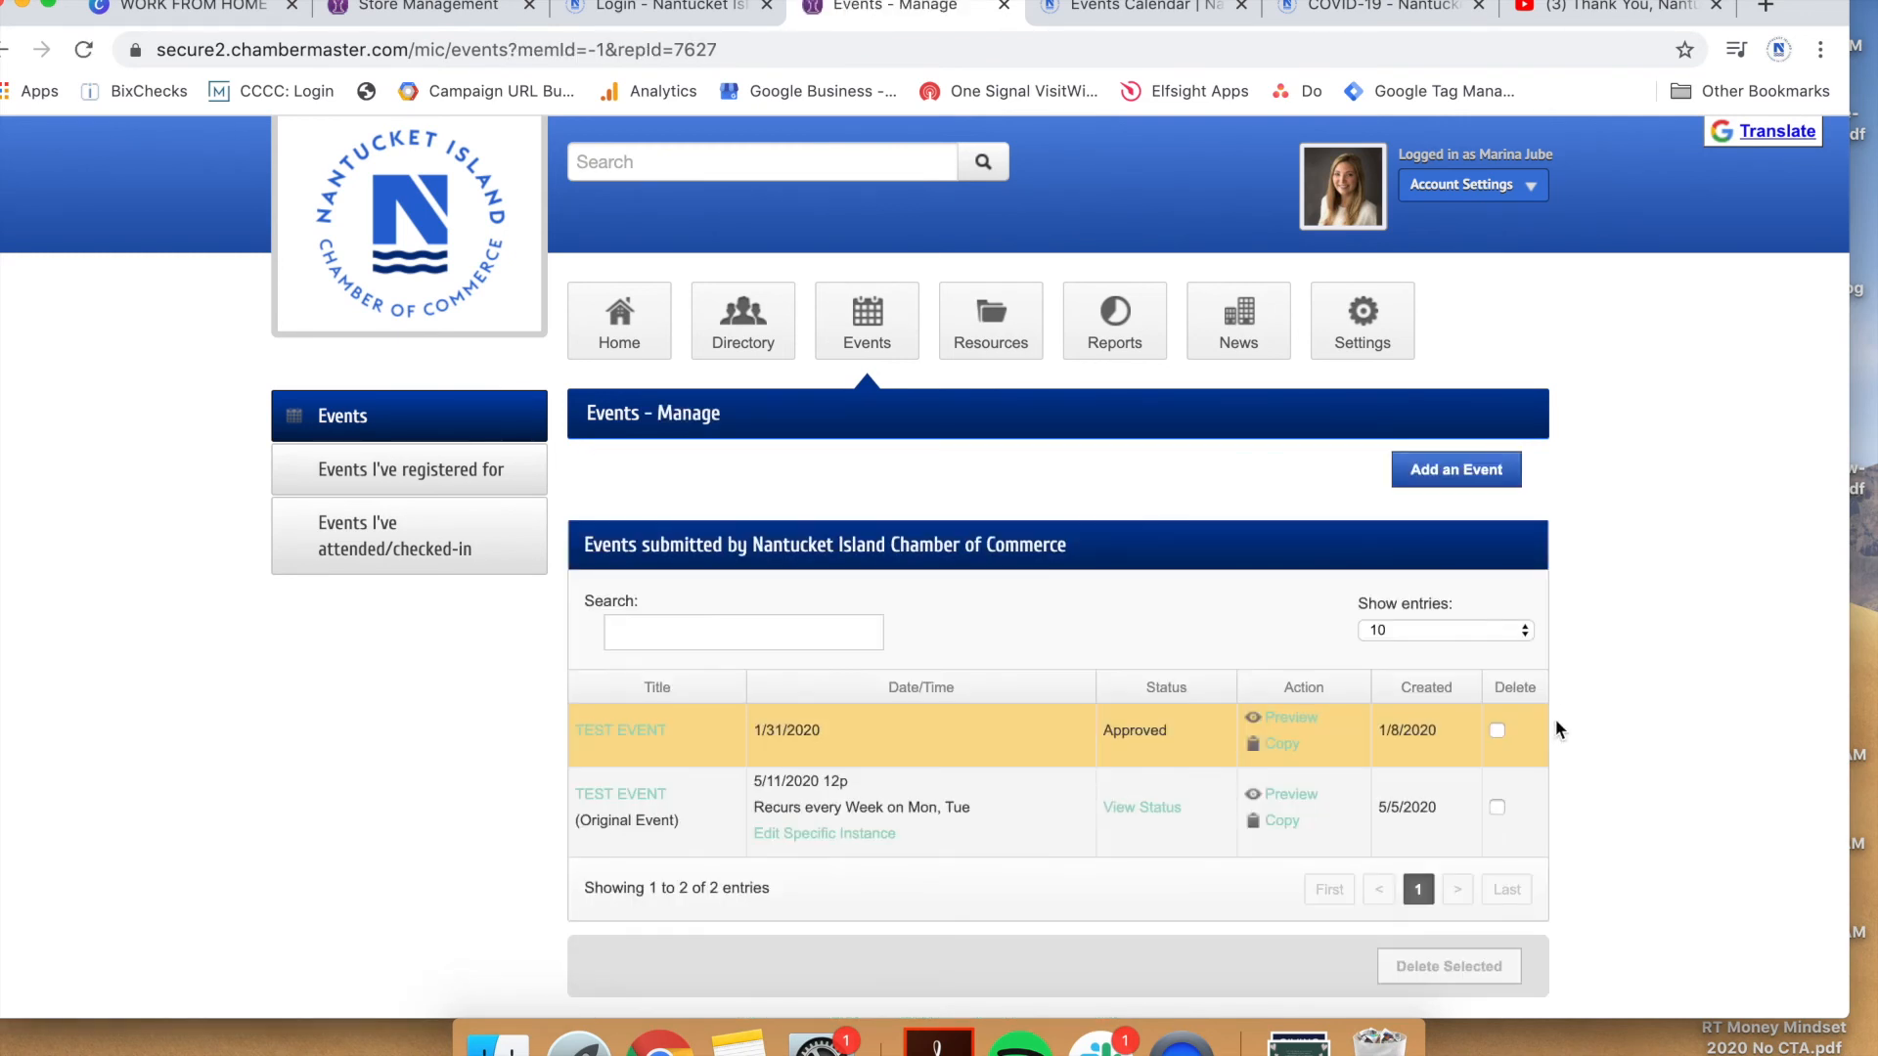
{"action": "scroll", "coordinate": [1557, 730], "scroll_direction": "down", "scroll_amount": 2}
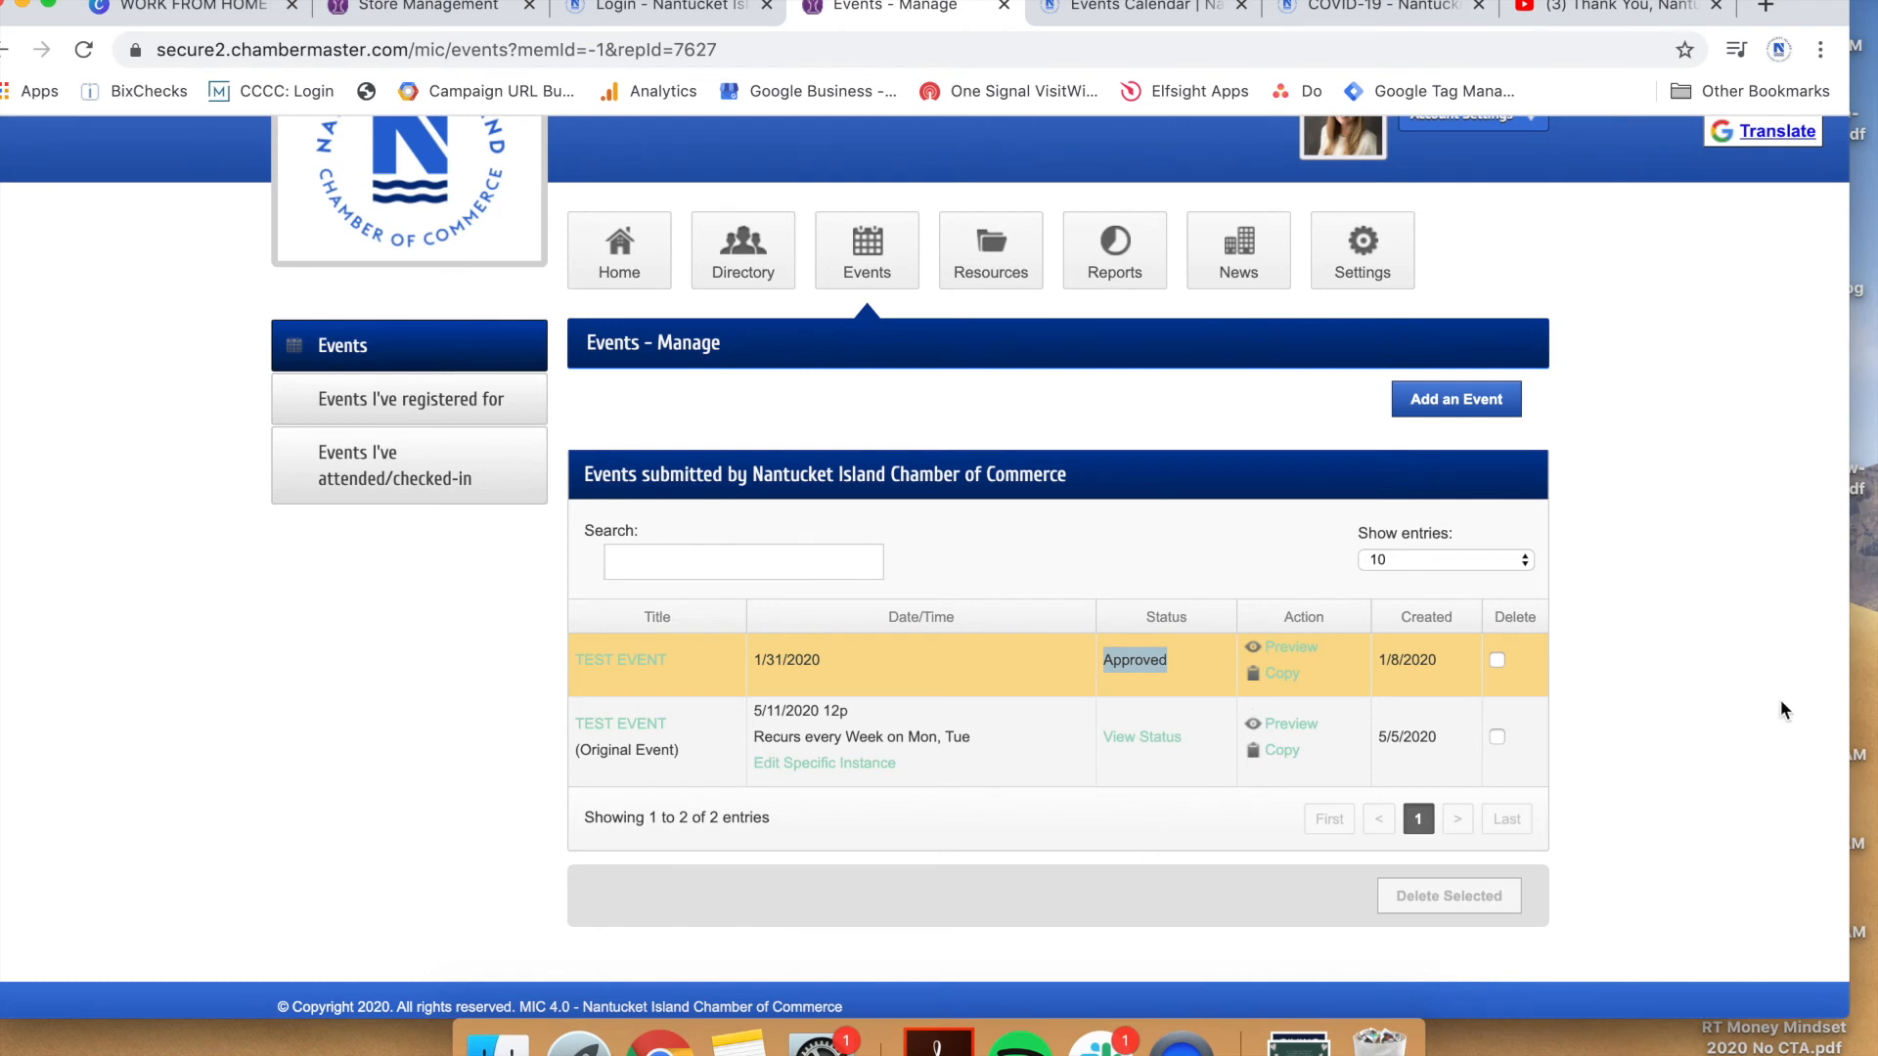
Preview the TEST EVENT dated 1/31/2020 on the public website and close the preview
{"action": "left_click", "coordinate": [1299, 647]}
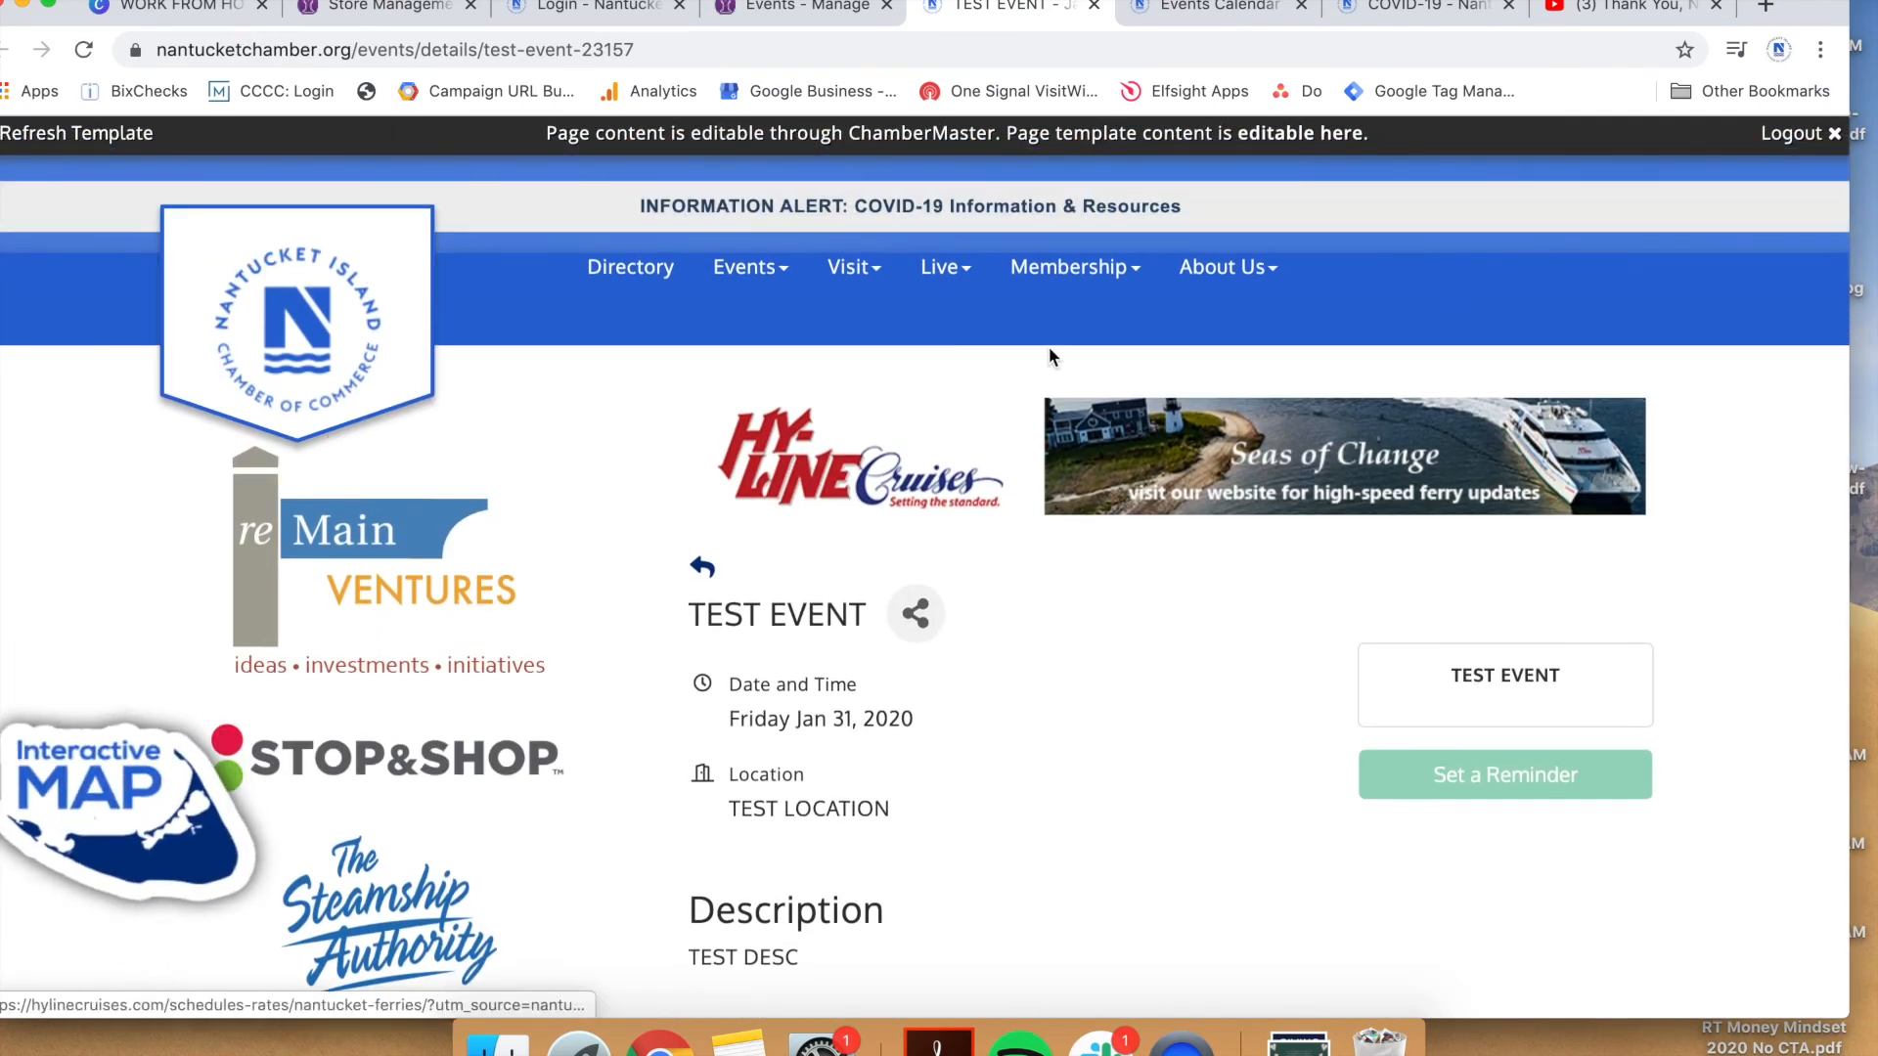
{"action": "scroll", "coordinate": [1050, 358], "scroll_direction": "down", "scroll_amount": 2}
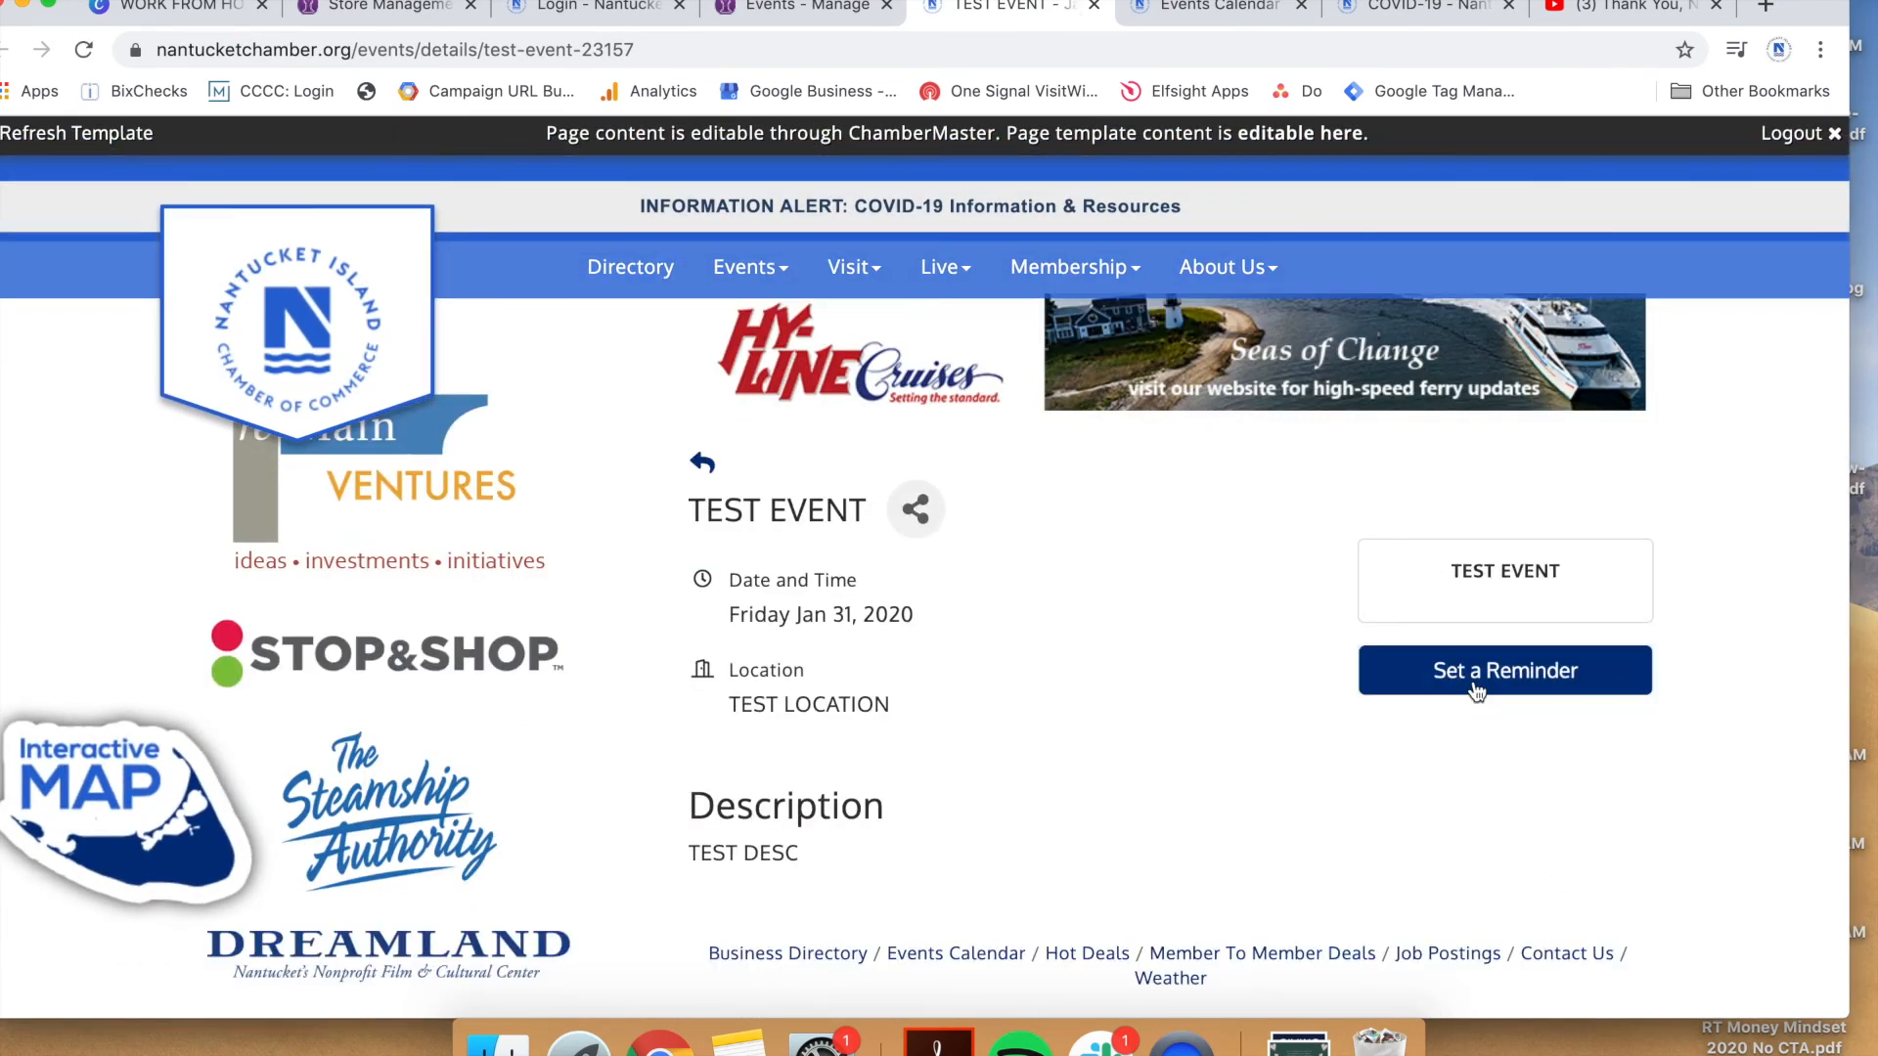
{"action": "left_click", "coordinate": [1094, 5]}
Check the created date and status of the 1/31/2020 TEST EVENT and mark it for deletion without deleting it
{"action": "triple_click", "coordinate": [1420, 657]}
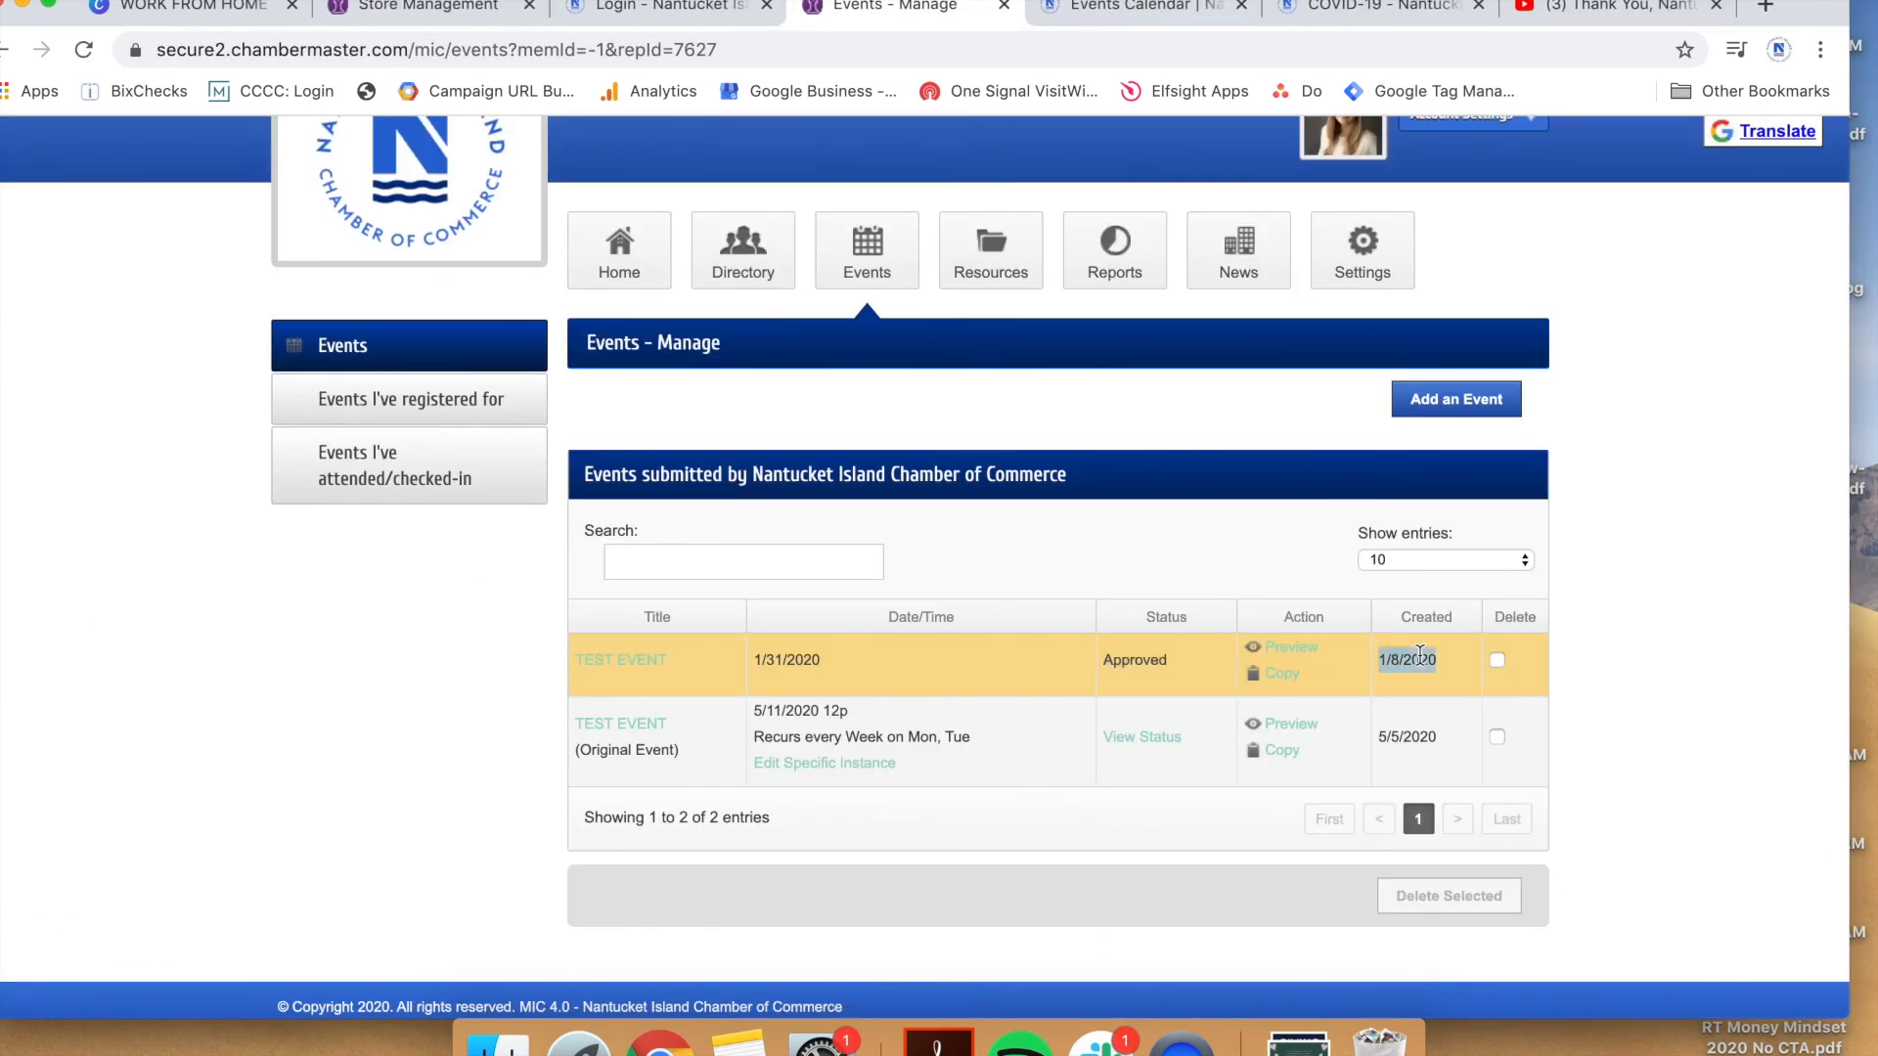
{"action": "left_click", "coordinate": [1127, 664]}
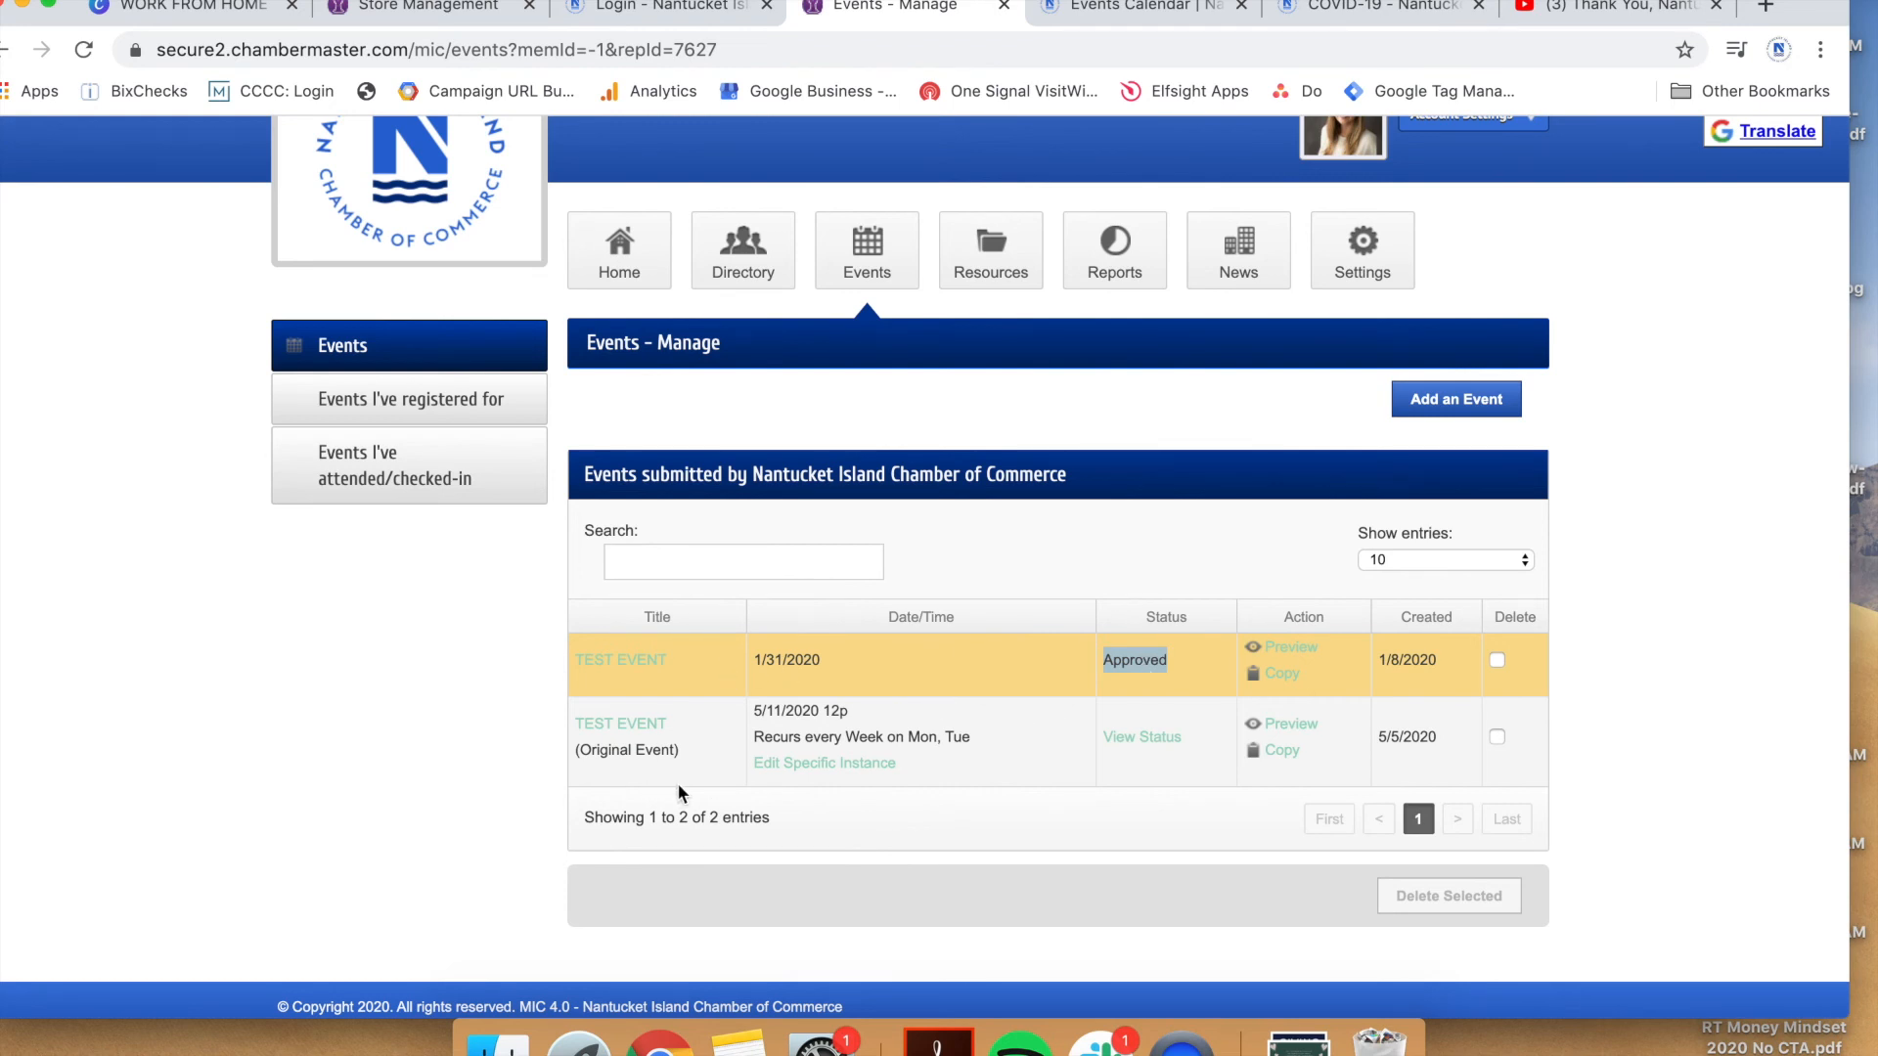
{"action": "left_click", "coordinate": [1496, 661]}
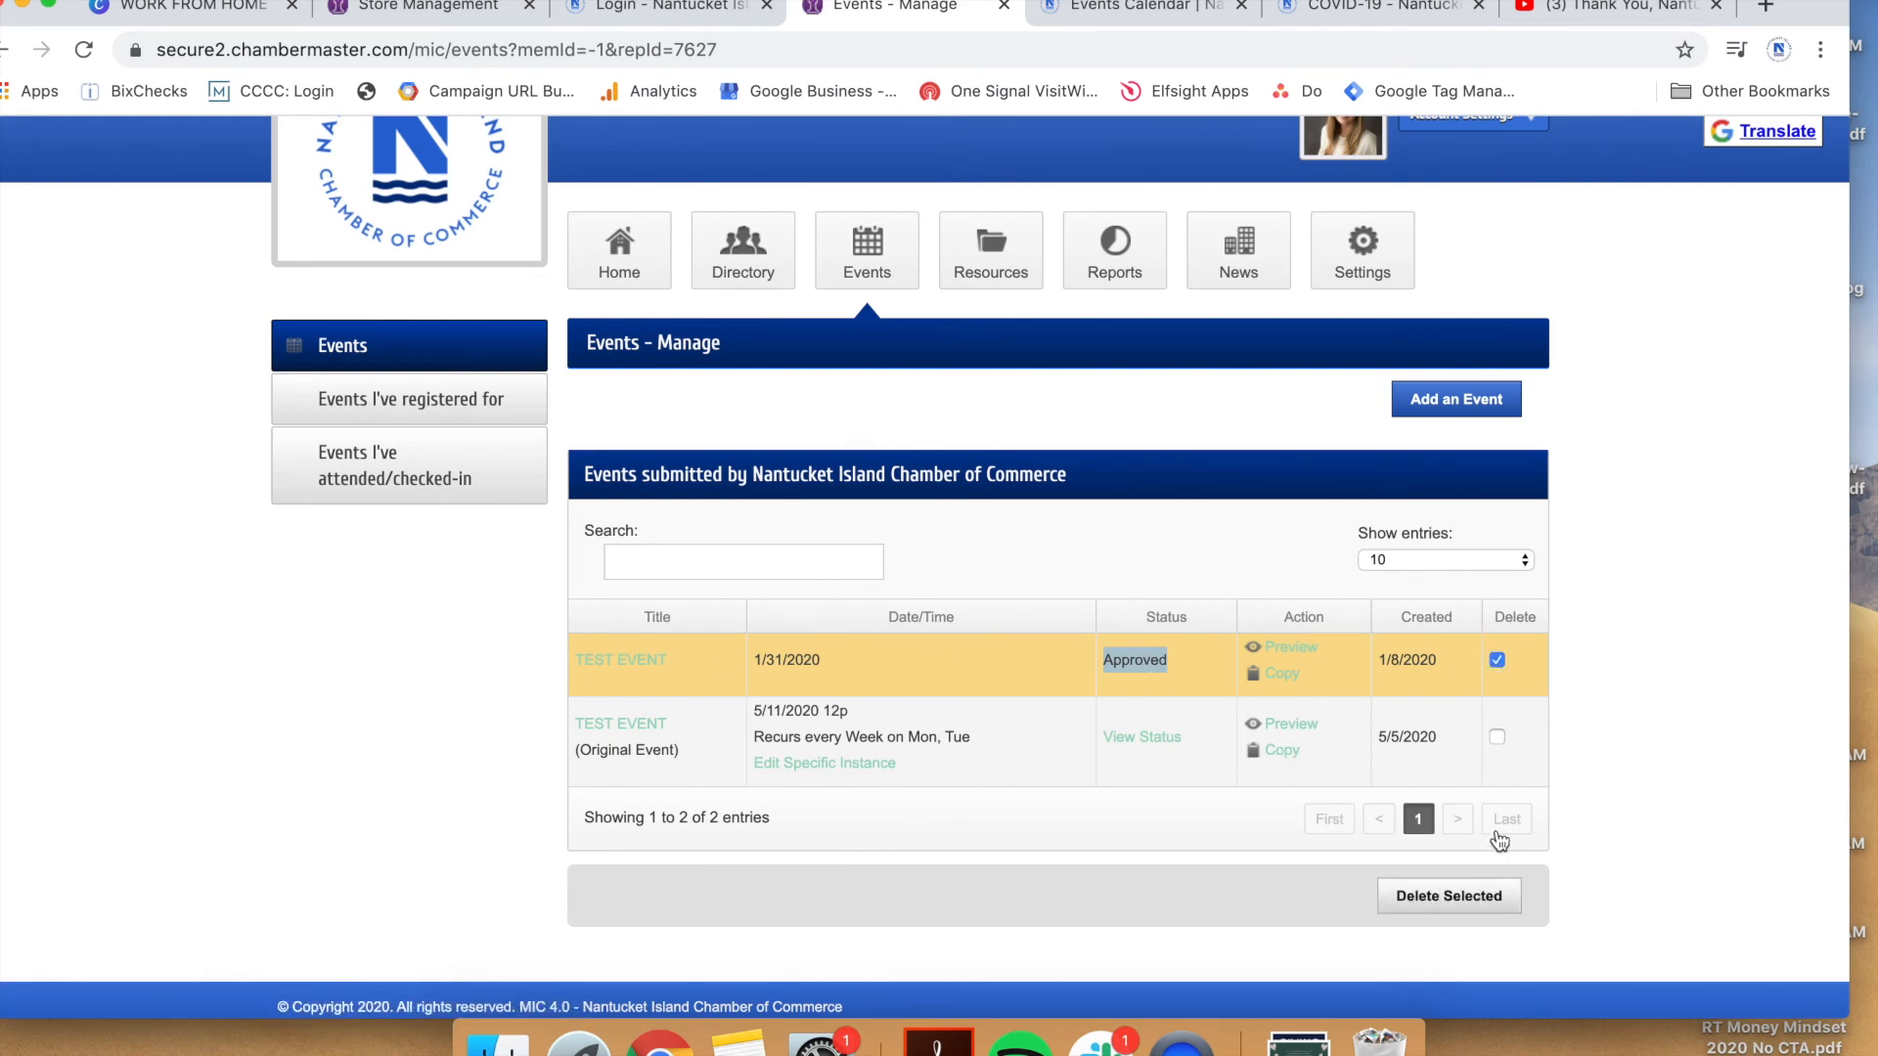
{"action": "left_click", "coordinate": [1576, 799]}
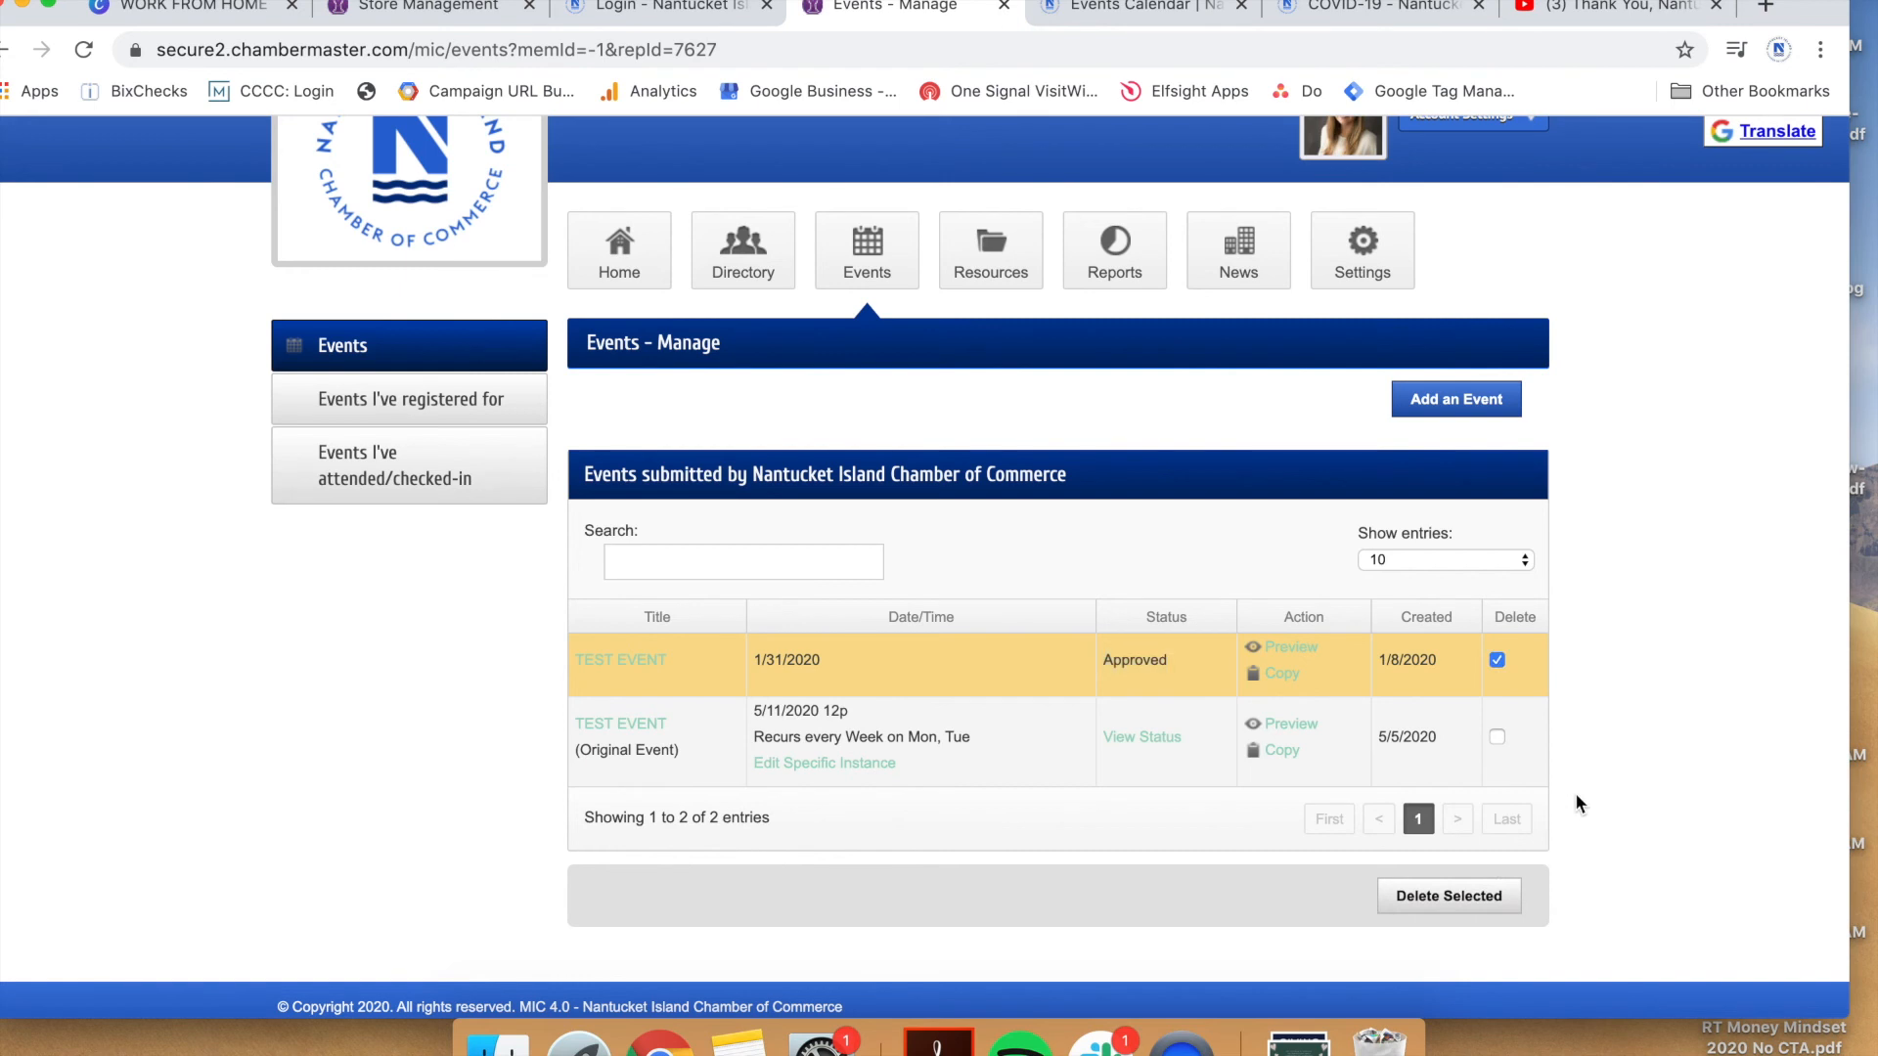
Open the TEST EVENT dated 1/31/2020 for editing and review its title, date and recurrence fields
{"action": "left_click", "coordinate": [622, 665]}
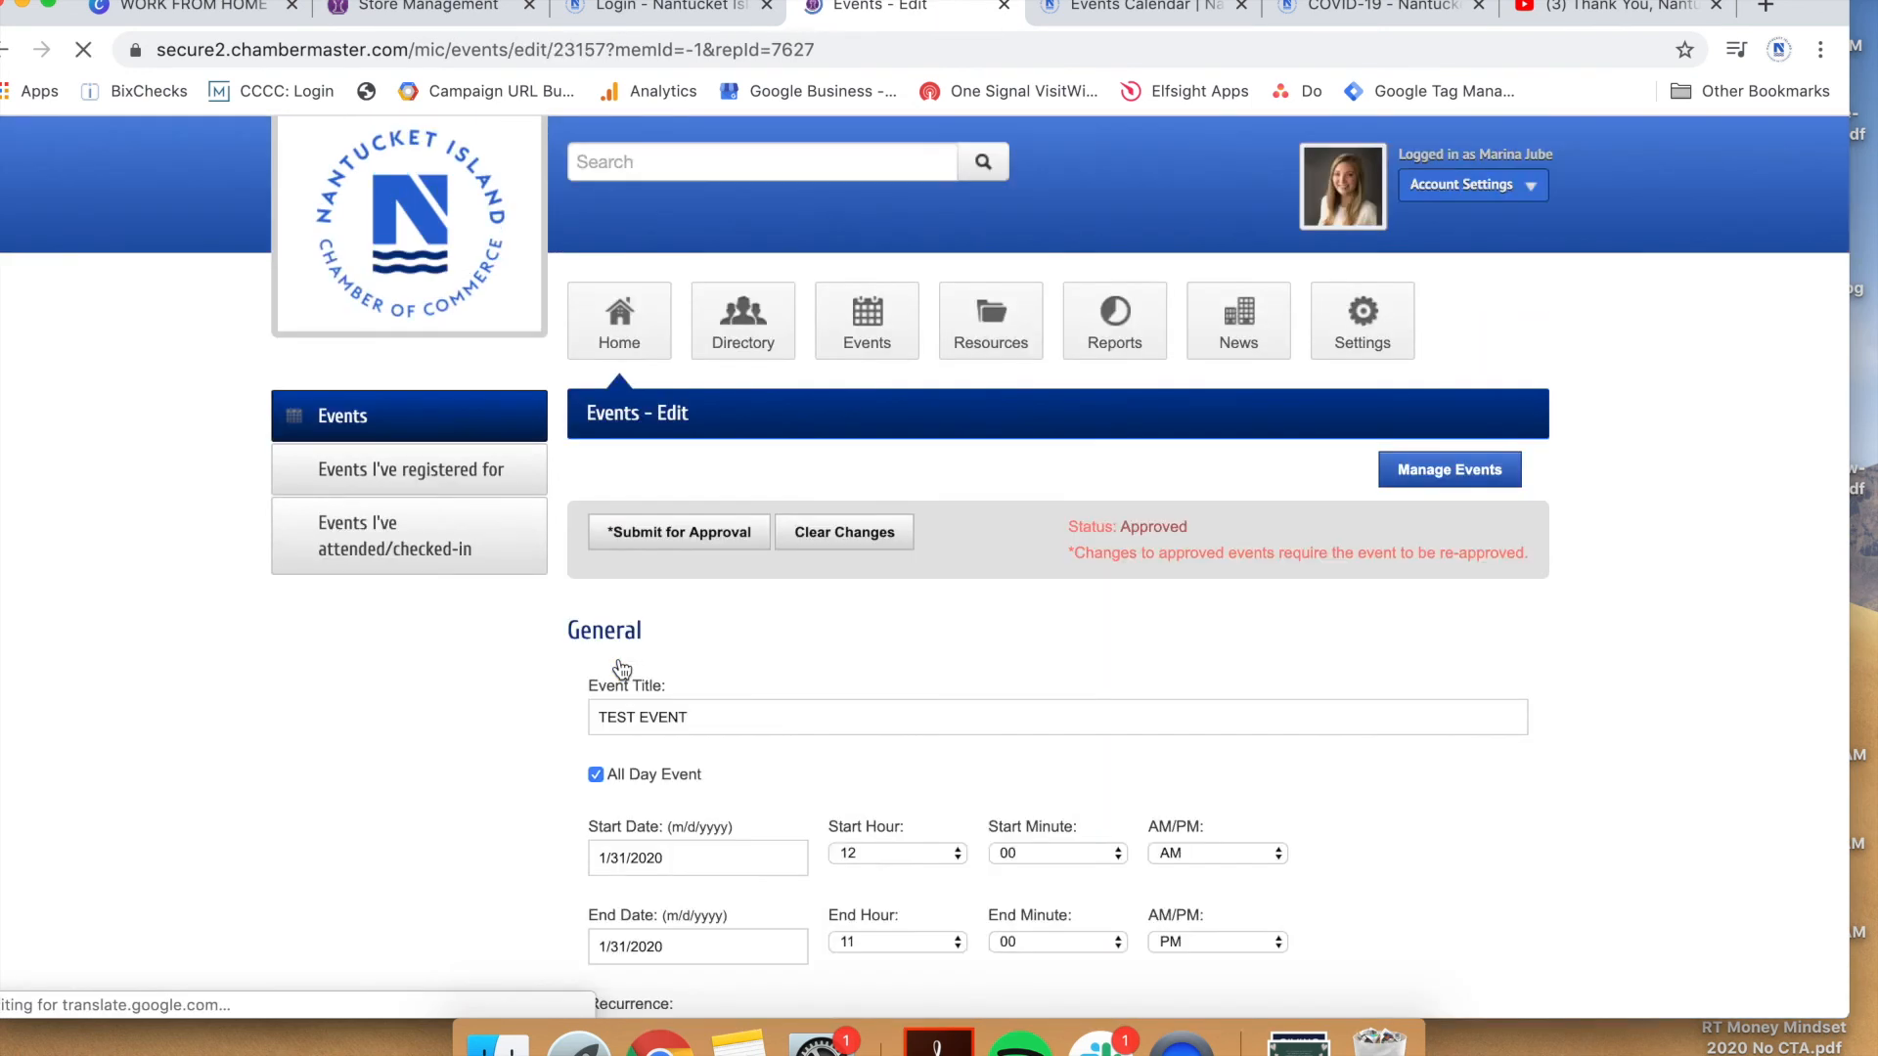
{"action": "scroll", "coordinate": [781, 647], "scroll_direction": "down", "scroll_amount": 3}
{"action": "scroll", "coordinate": [780, 647], "scroll_direction": "up", "scroll_amount": 1}
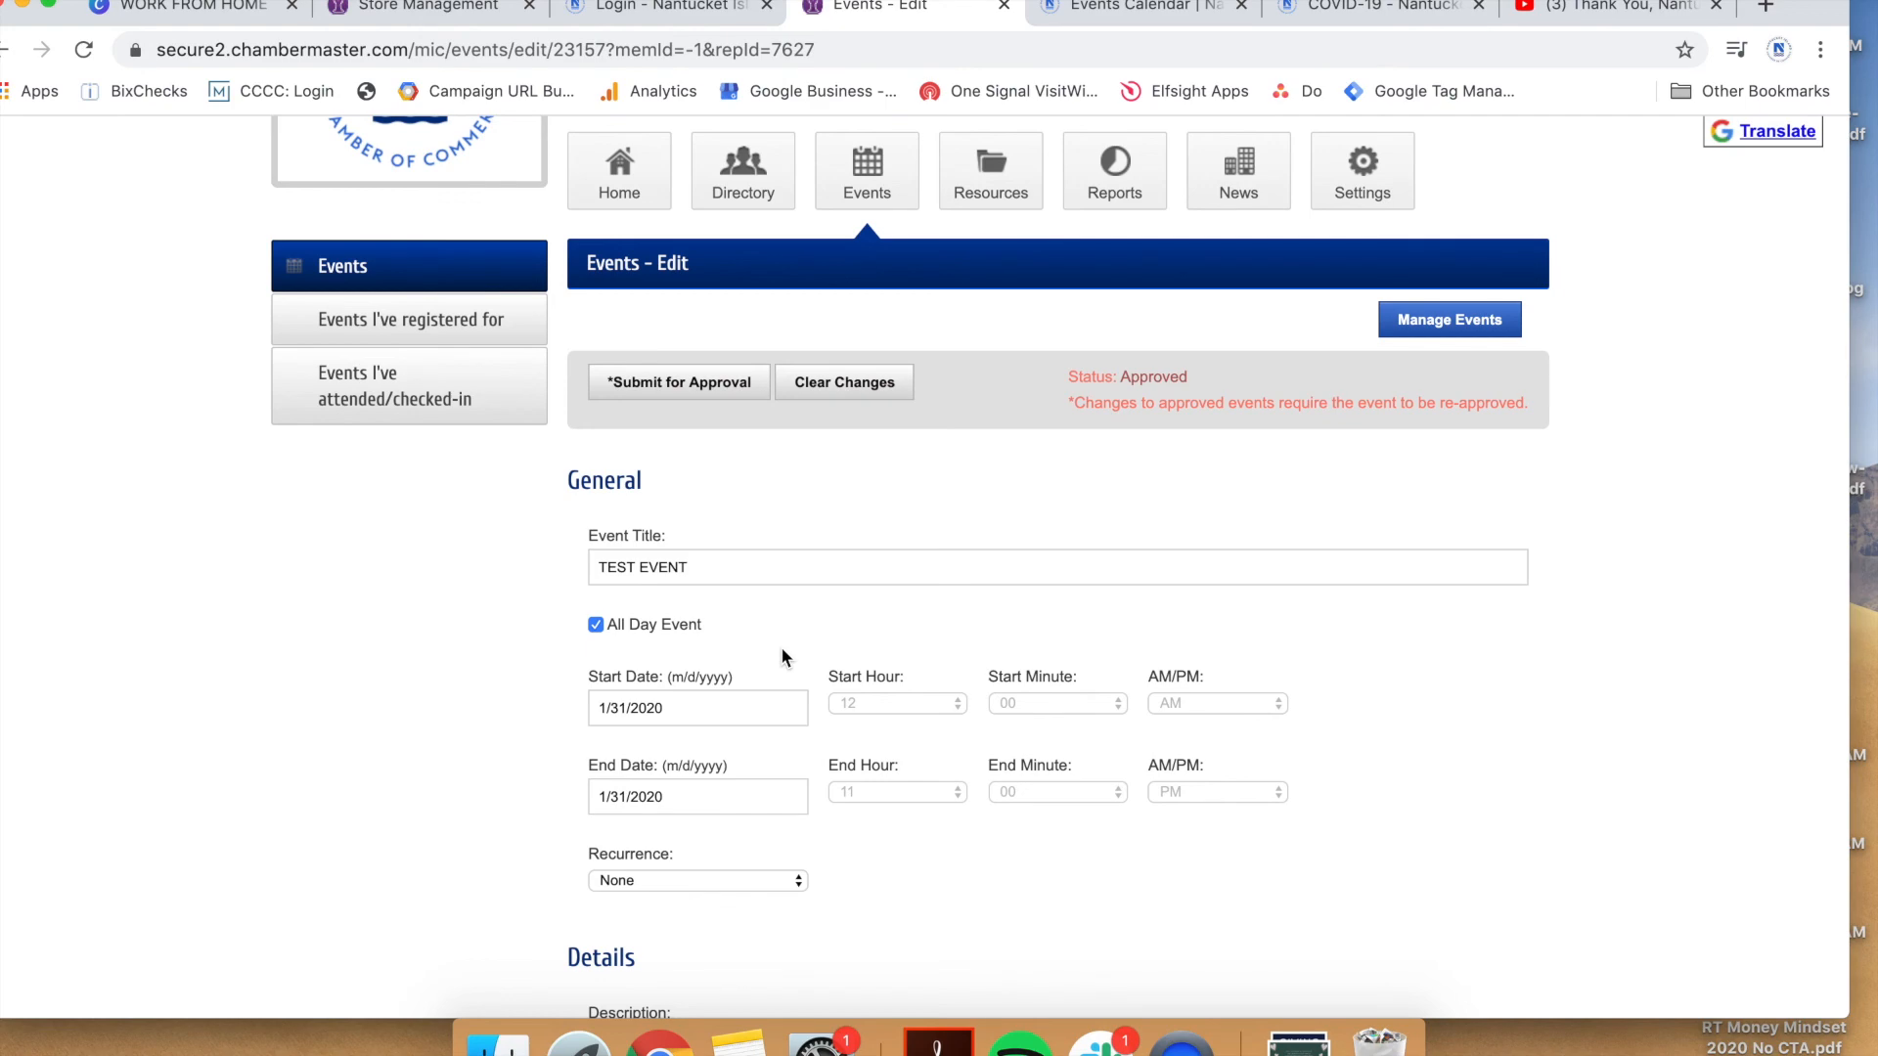
Try to make the 1/31/2020 TEST EVENT recur daily, every day, through 6/1/2020
{"action": "scroll", "coordinate": [996, 531], "scroll_direction": "down", "scroll_amount": 15}
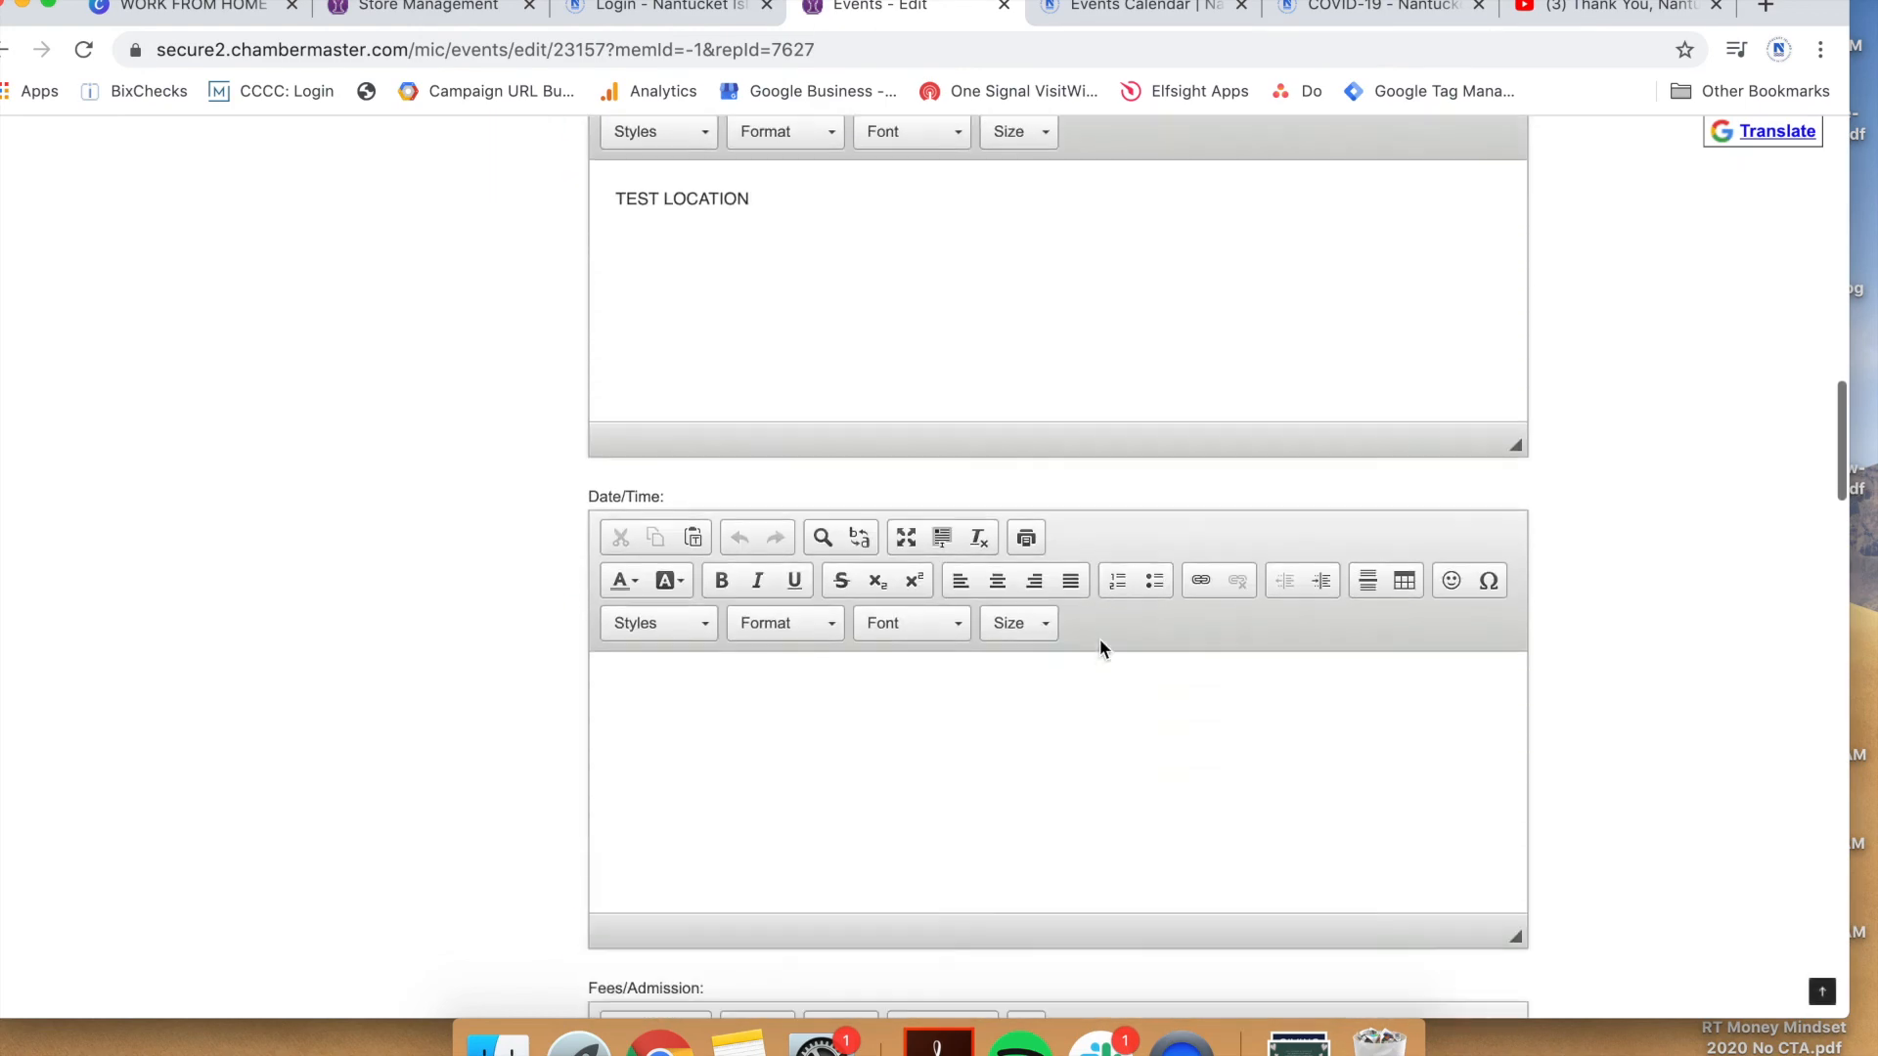
{"action": "scroll", "coordinate": [1101, 645], "scroll_direction": "up", "scroll_amount": 20}
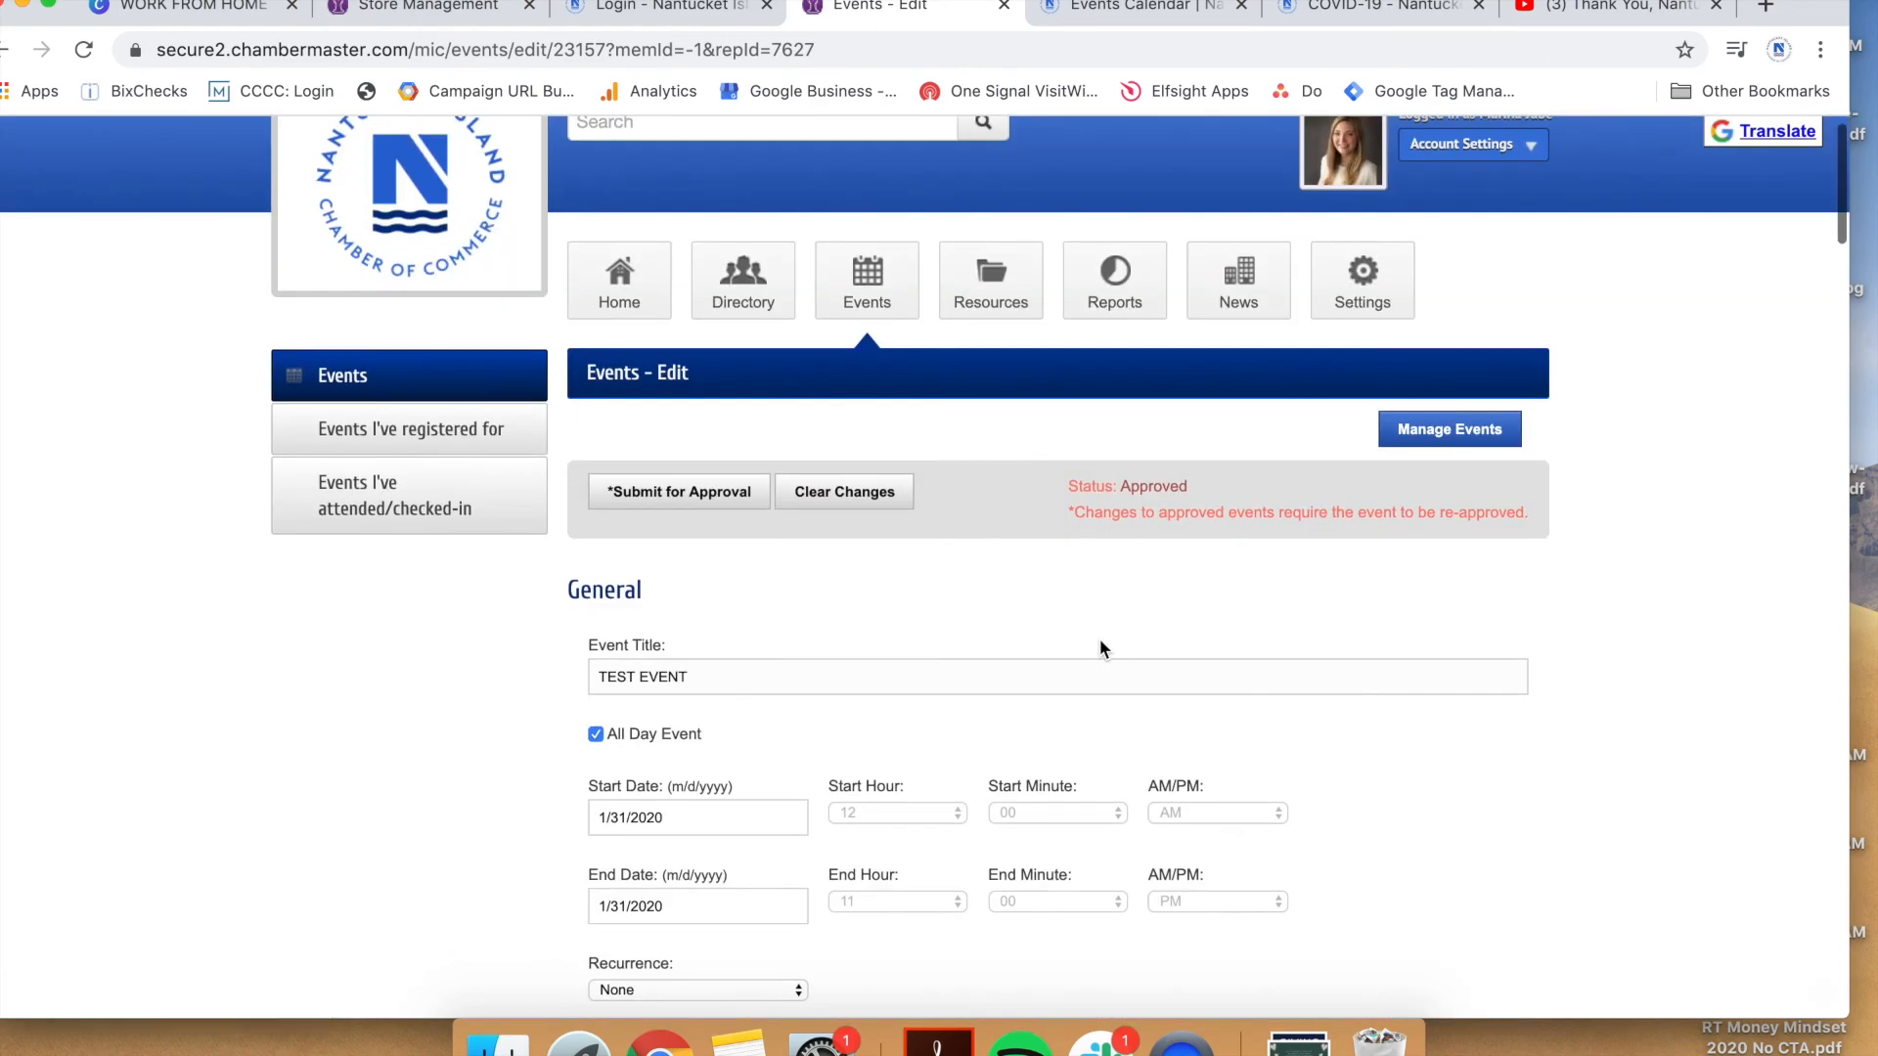
{"action": "scroll", "coordinate": [1099, 645], "scroll_direction": "down", "scroll_amount": 4}
{"action": "left_click", "coordinate": [684, 636]}
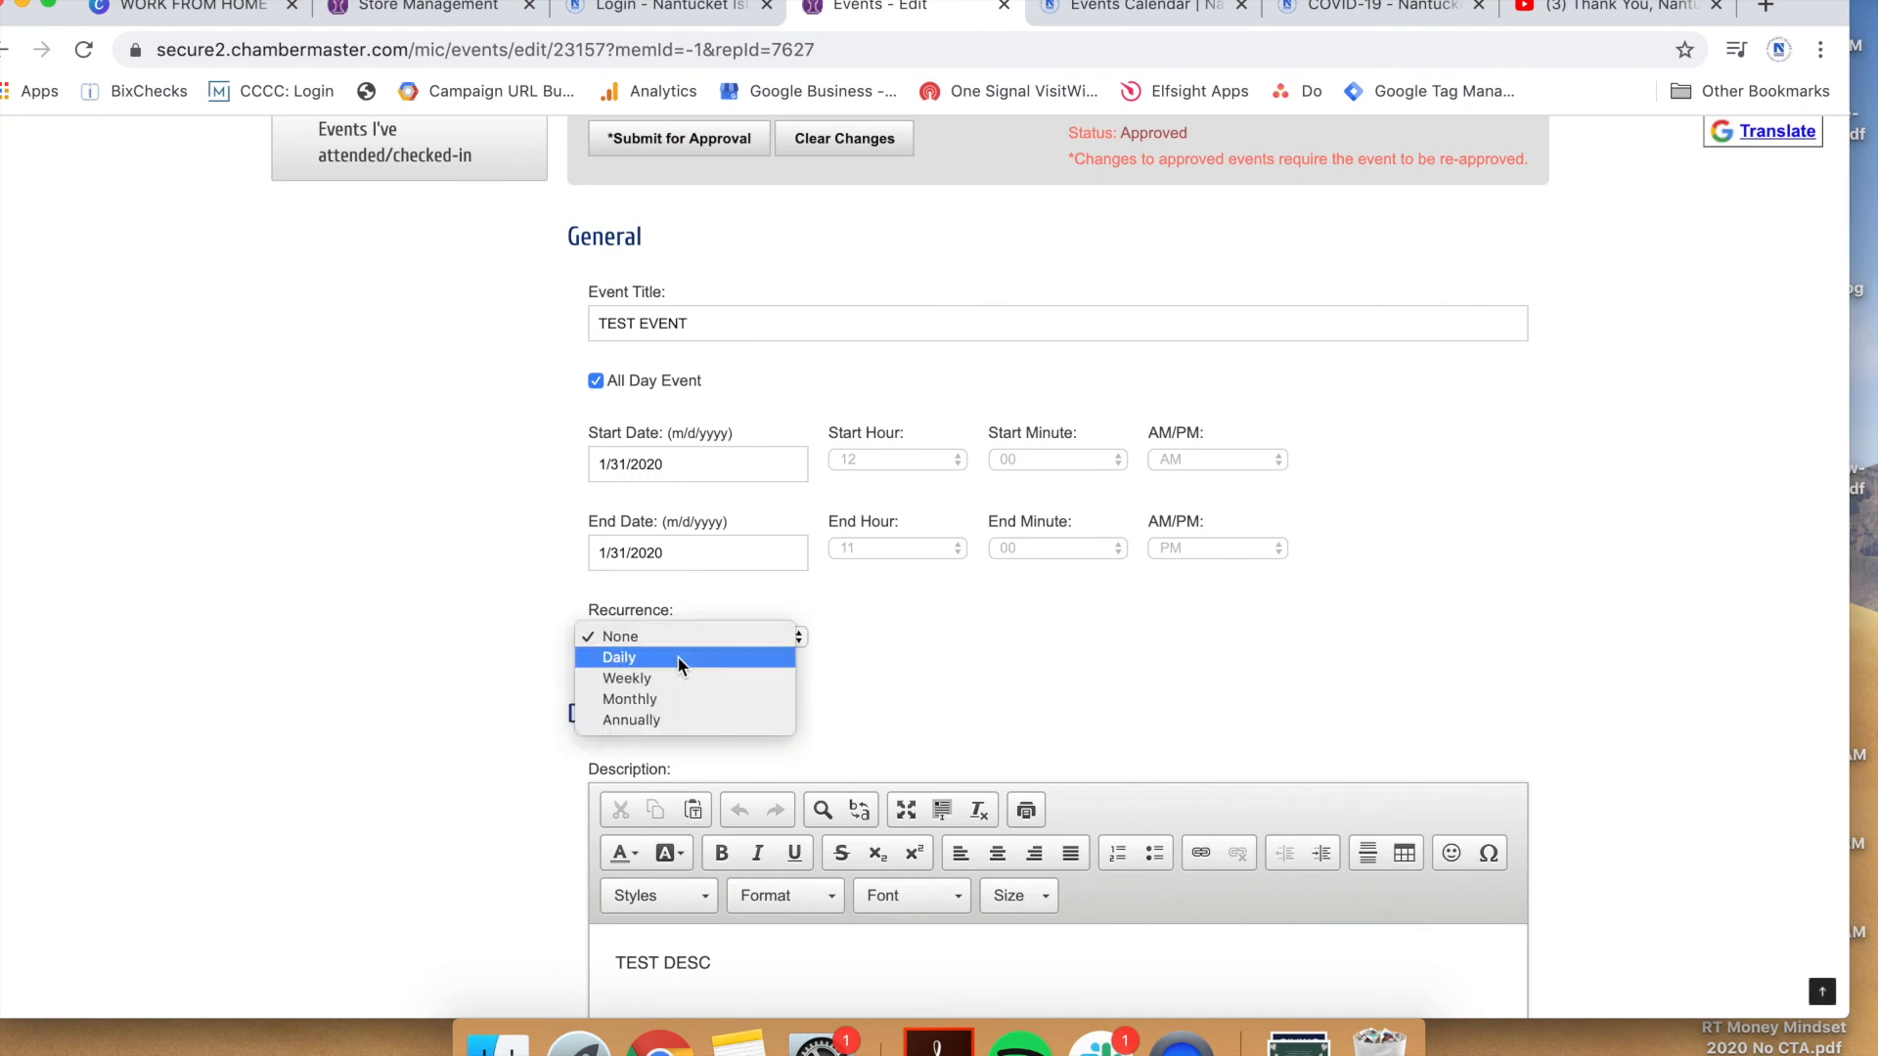
{"action": "left_click", "coordinate": [679, 658]}
{"action": "left_click", "coordinate": [688, 636]}
{"action": "left_click", "coordinate": [1054, 645]}
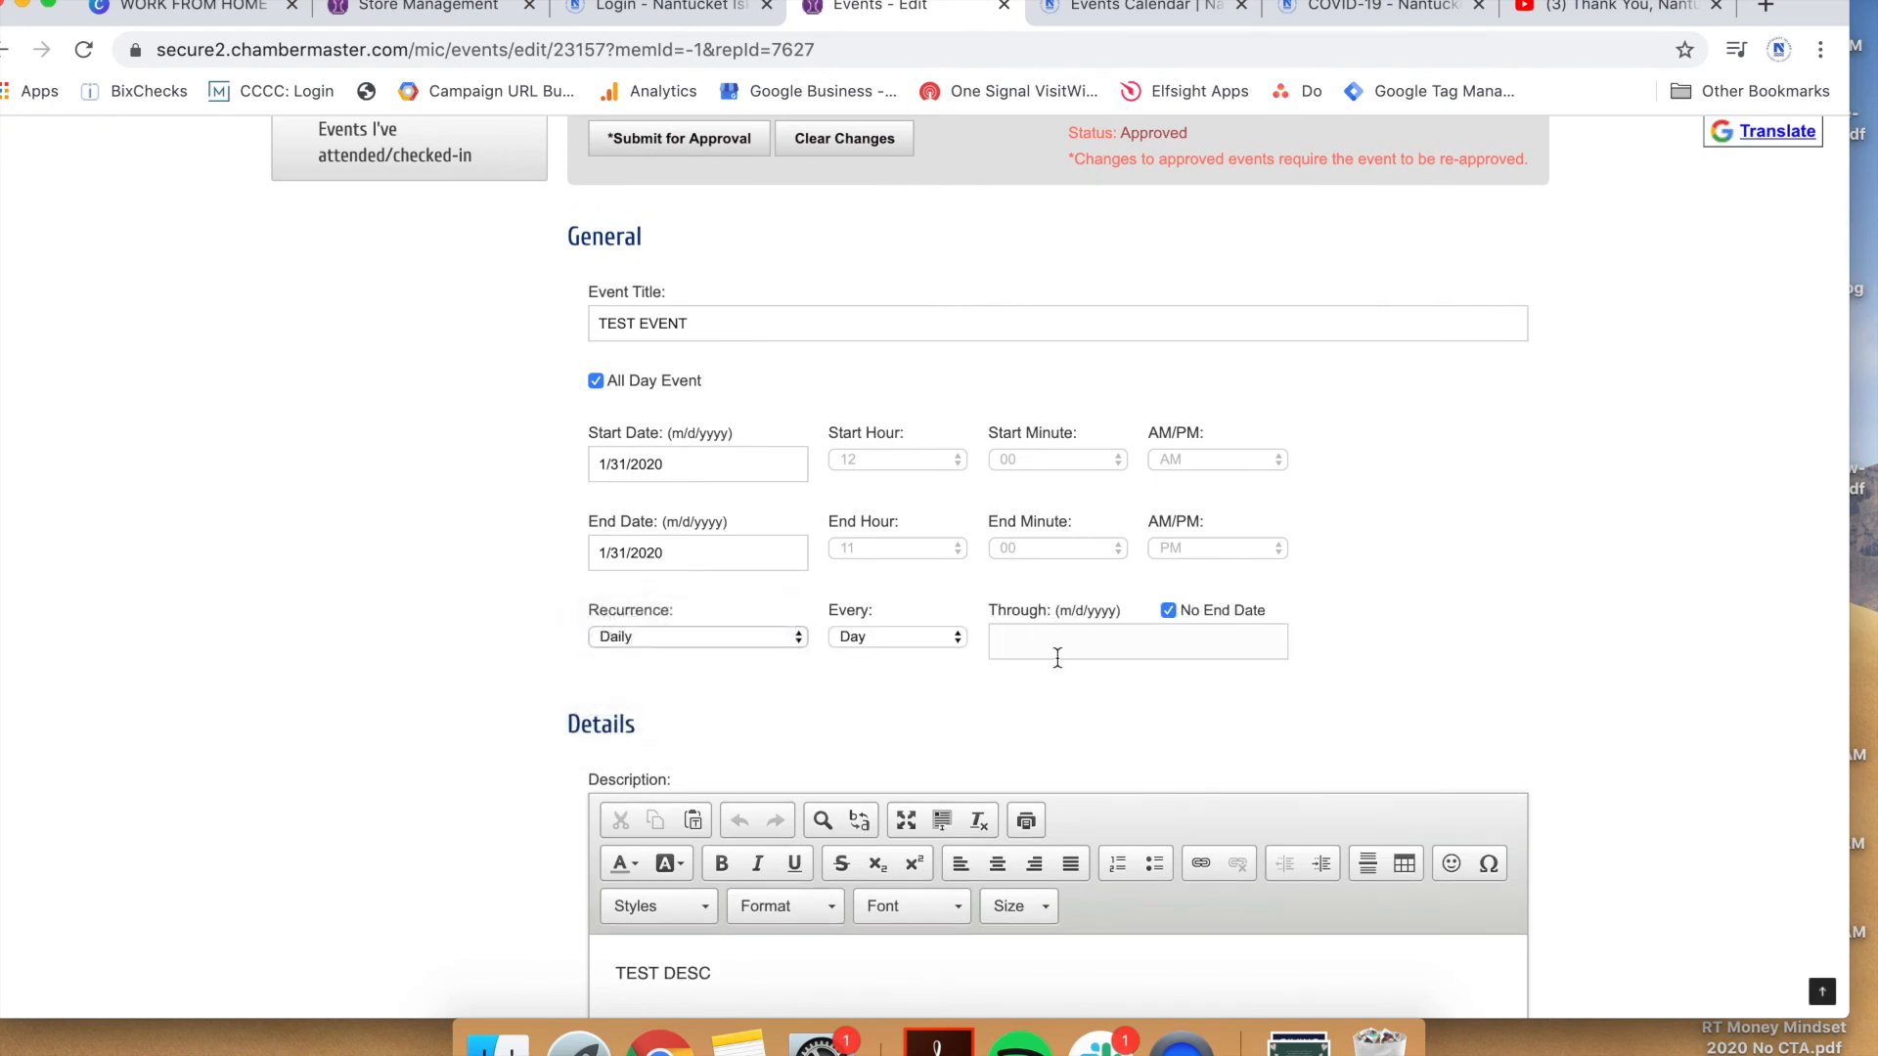
{"action": "left_click", "coordinate": [1057, 657]}
{"action": "left_click", "coordinate": [1058, 696]}
{"action": "left_click", "coordinate": [1400, 622]}
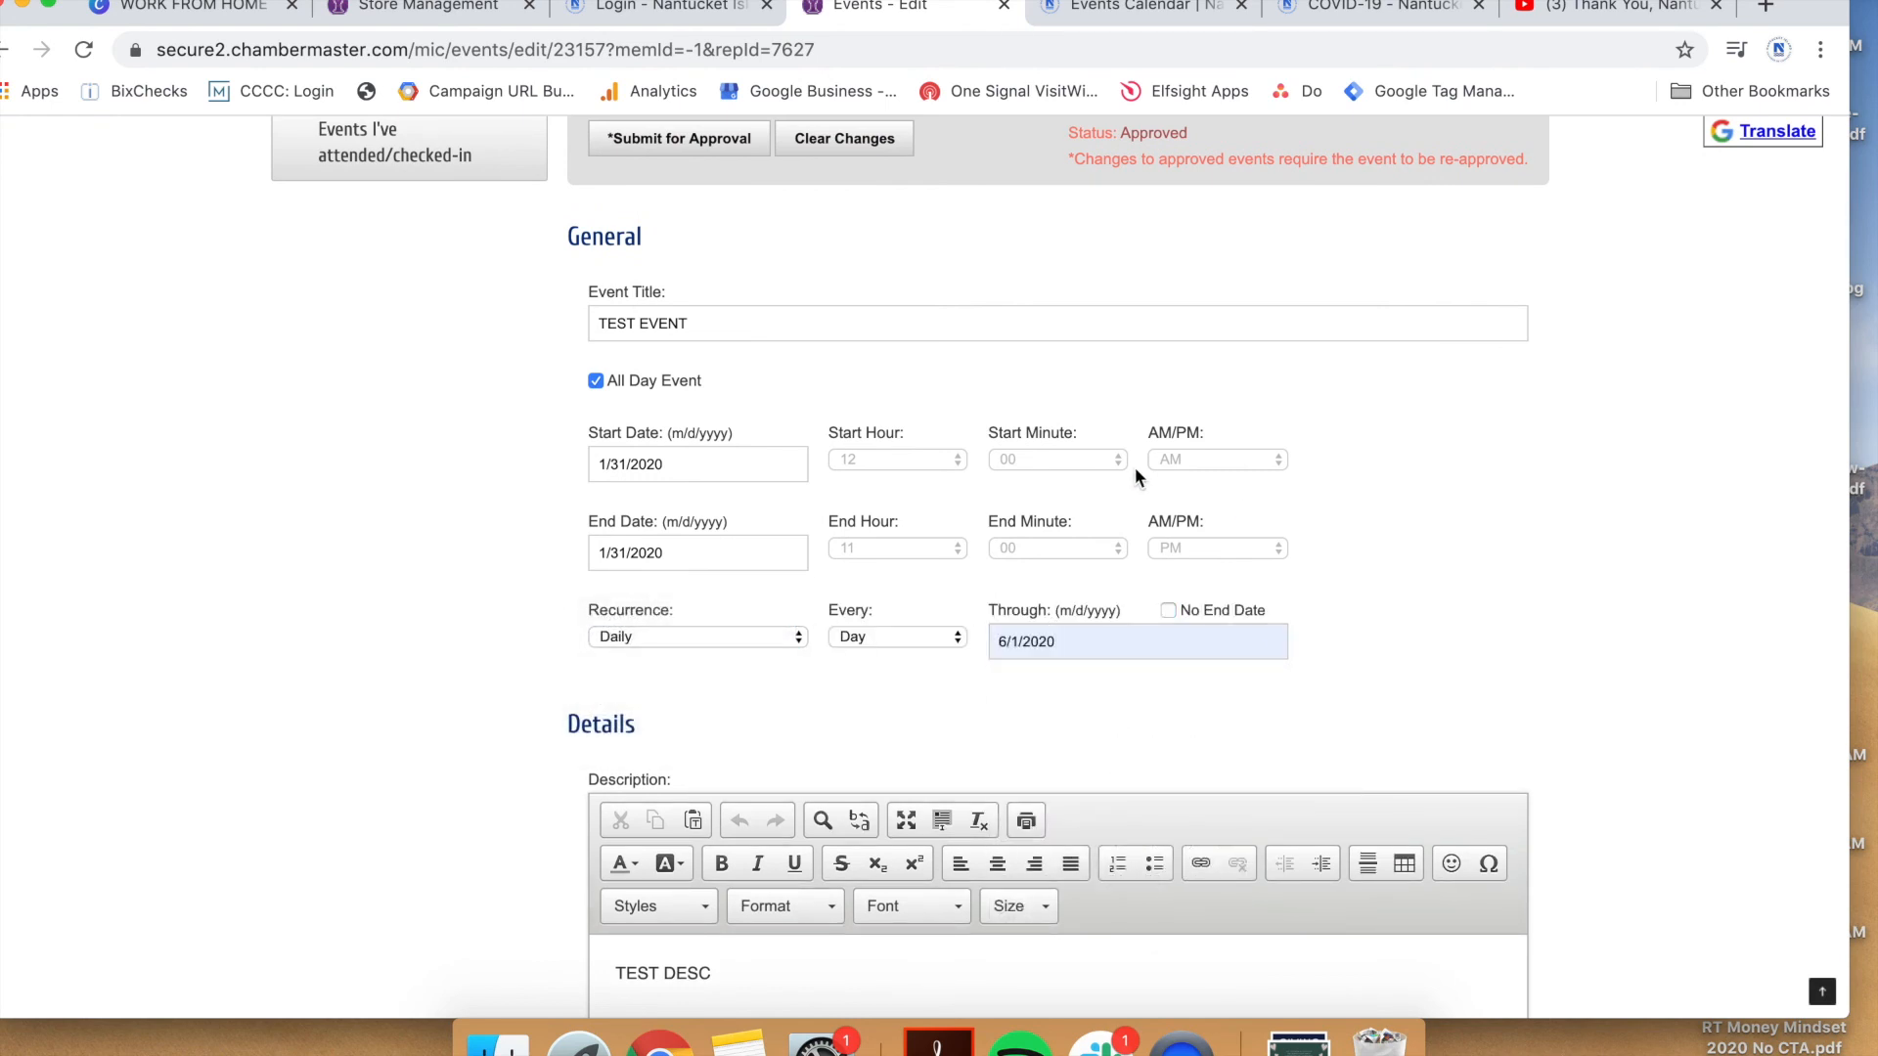
Check the event's approval status note, leave the form without submitting, and return to the chamber's list of submitted events
{"action": "scroll", "coordinate": [1134, 466], "scroll_direction": "up", "scroll_amount": 5}
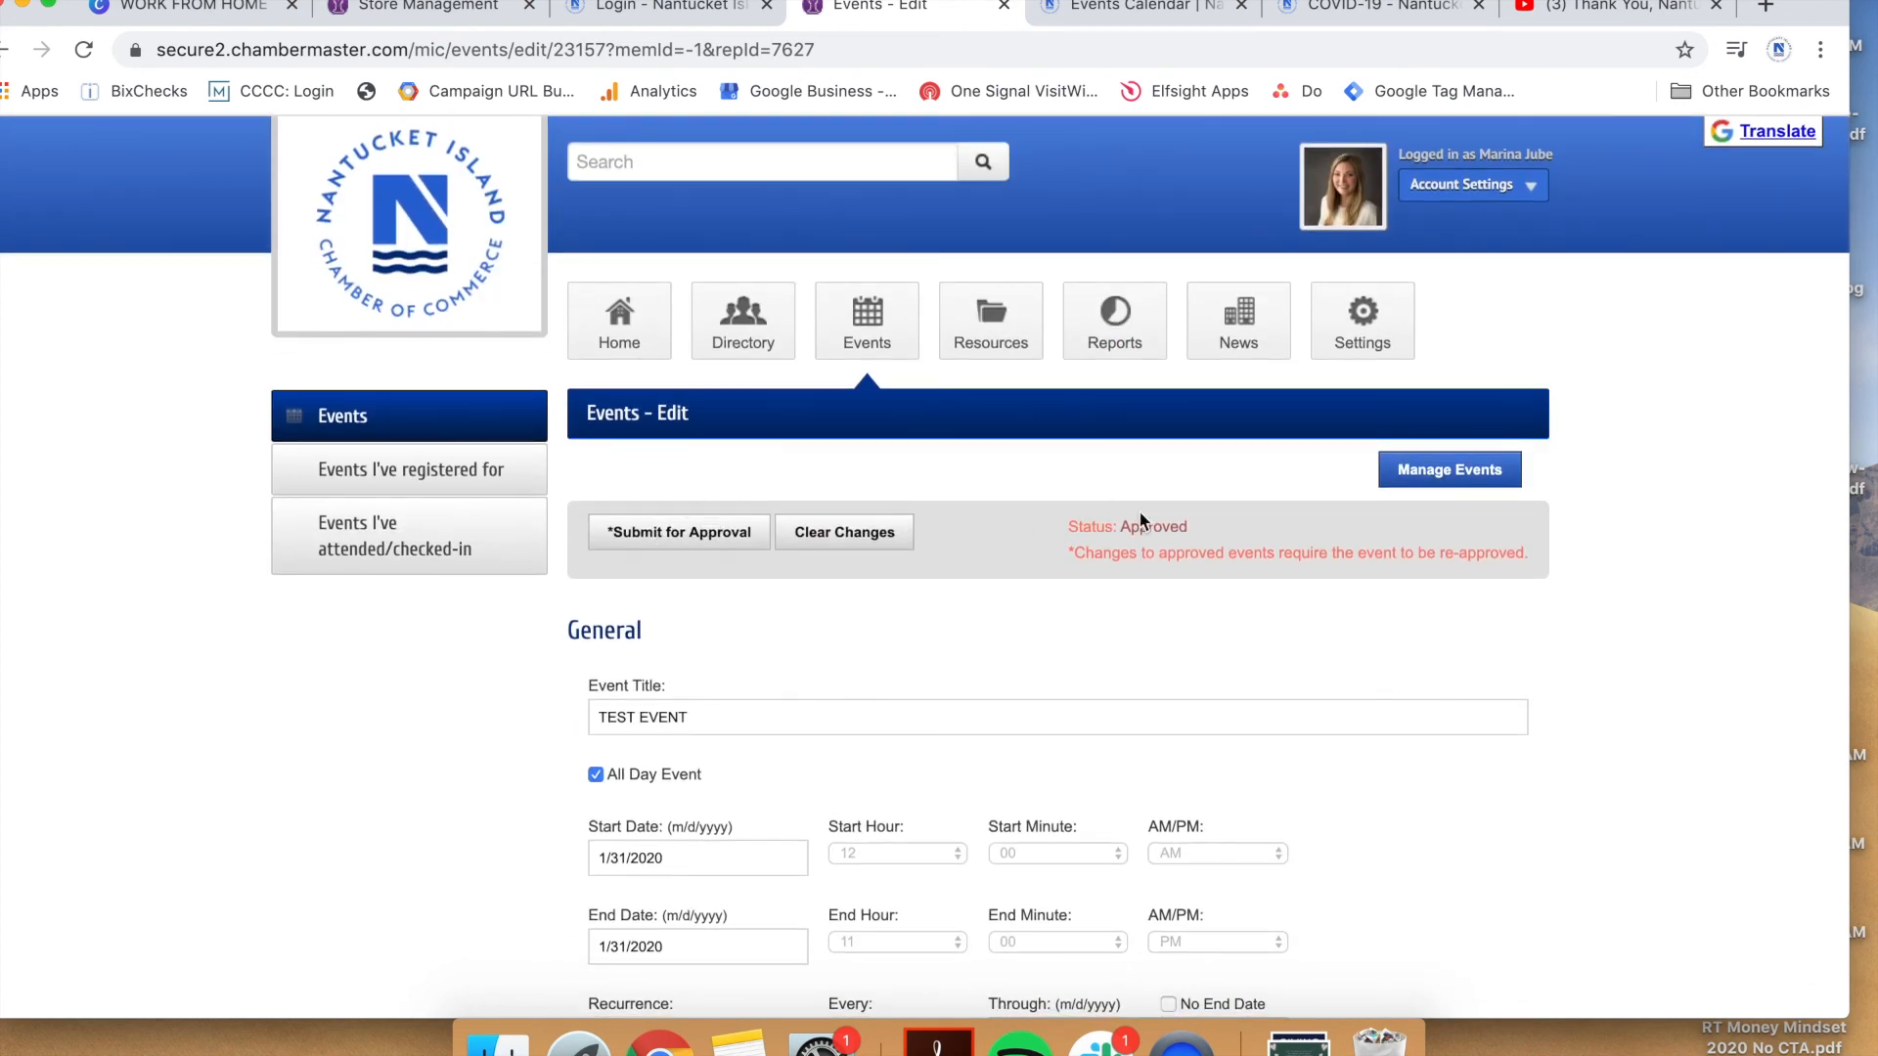
{"action": "triple_click", "coordinate": [1130, 554]}
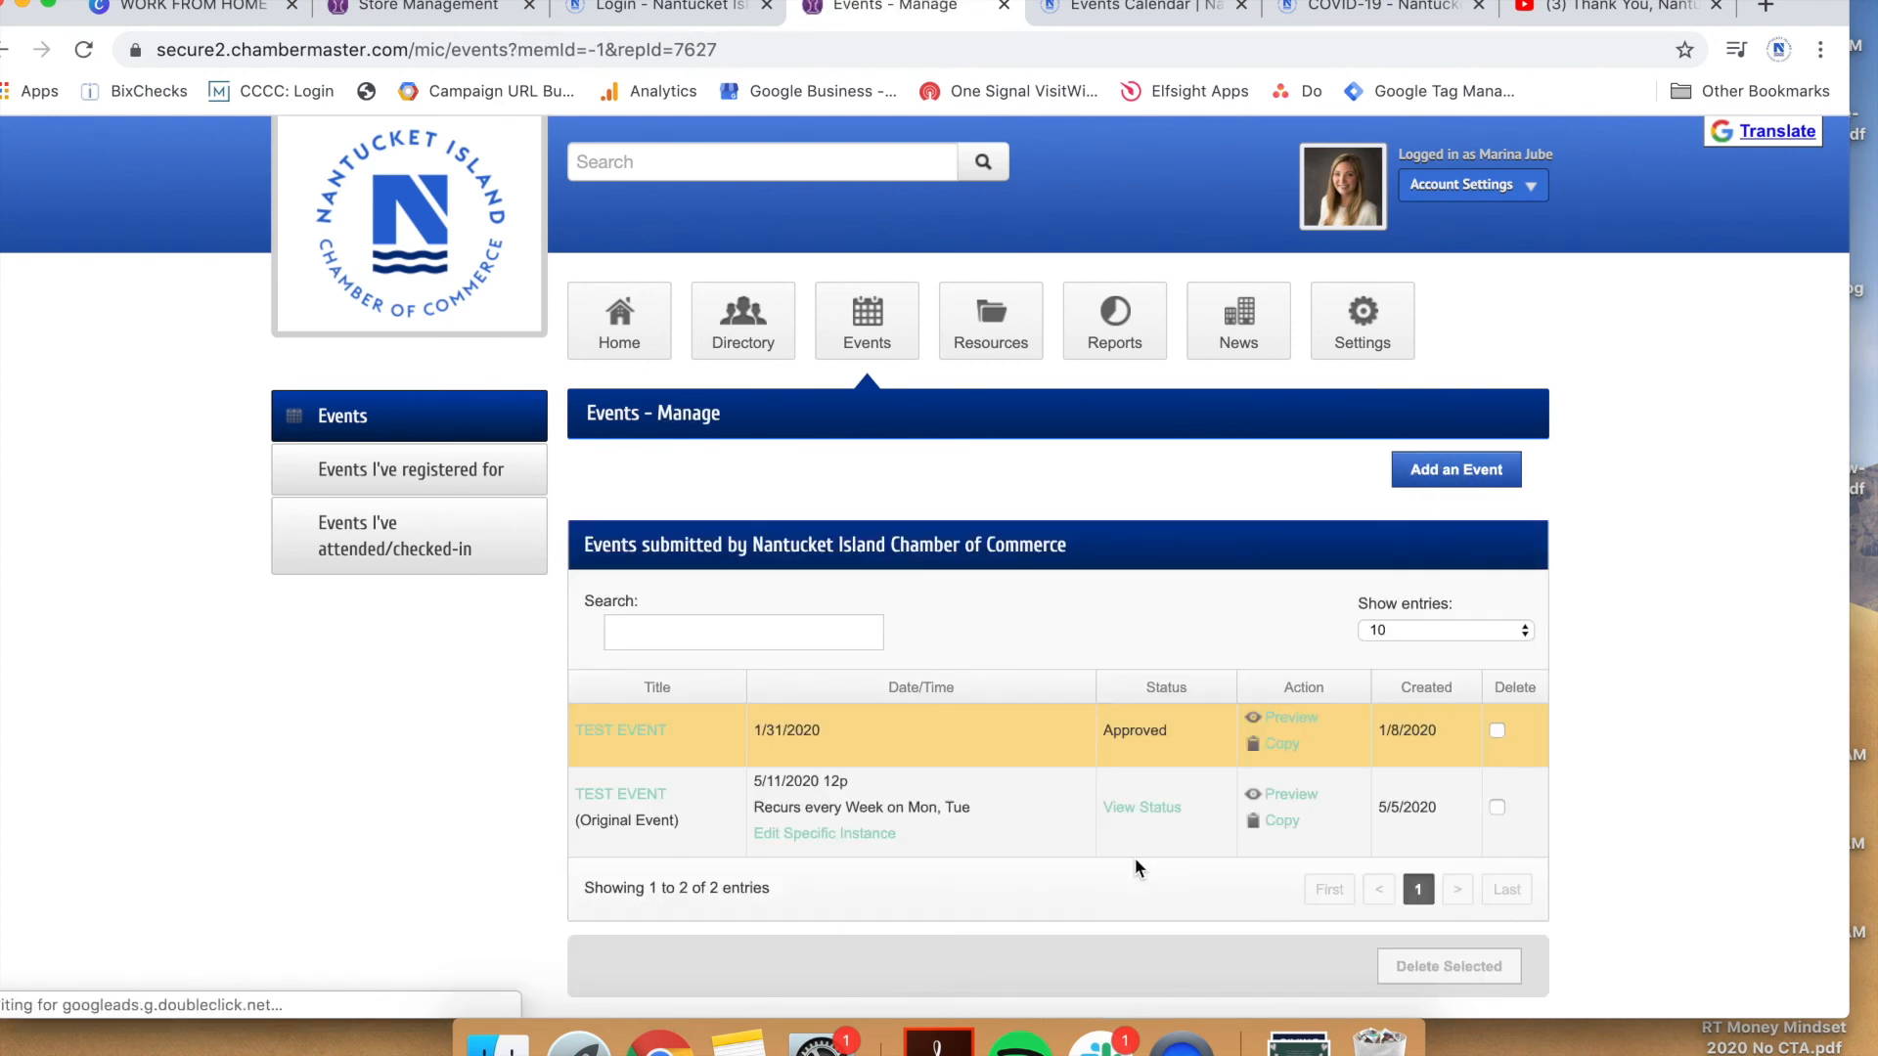
{"action": "scroll", "coordinate": [1103, 613], "scroll_direction": "down", "scroll_amount": 2}
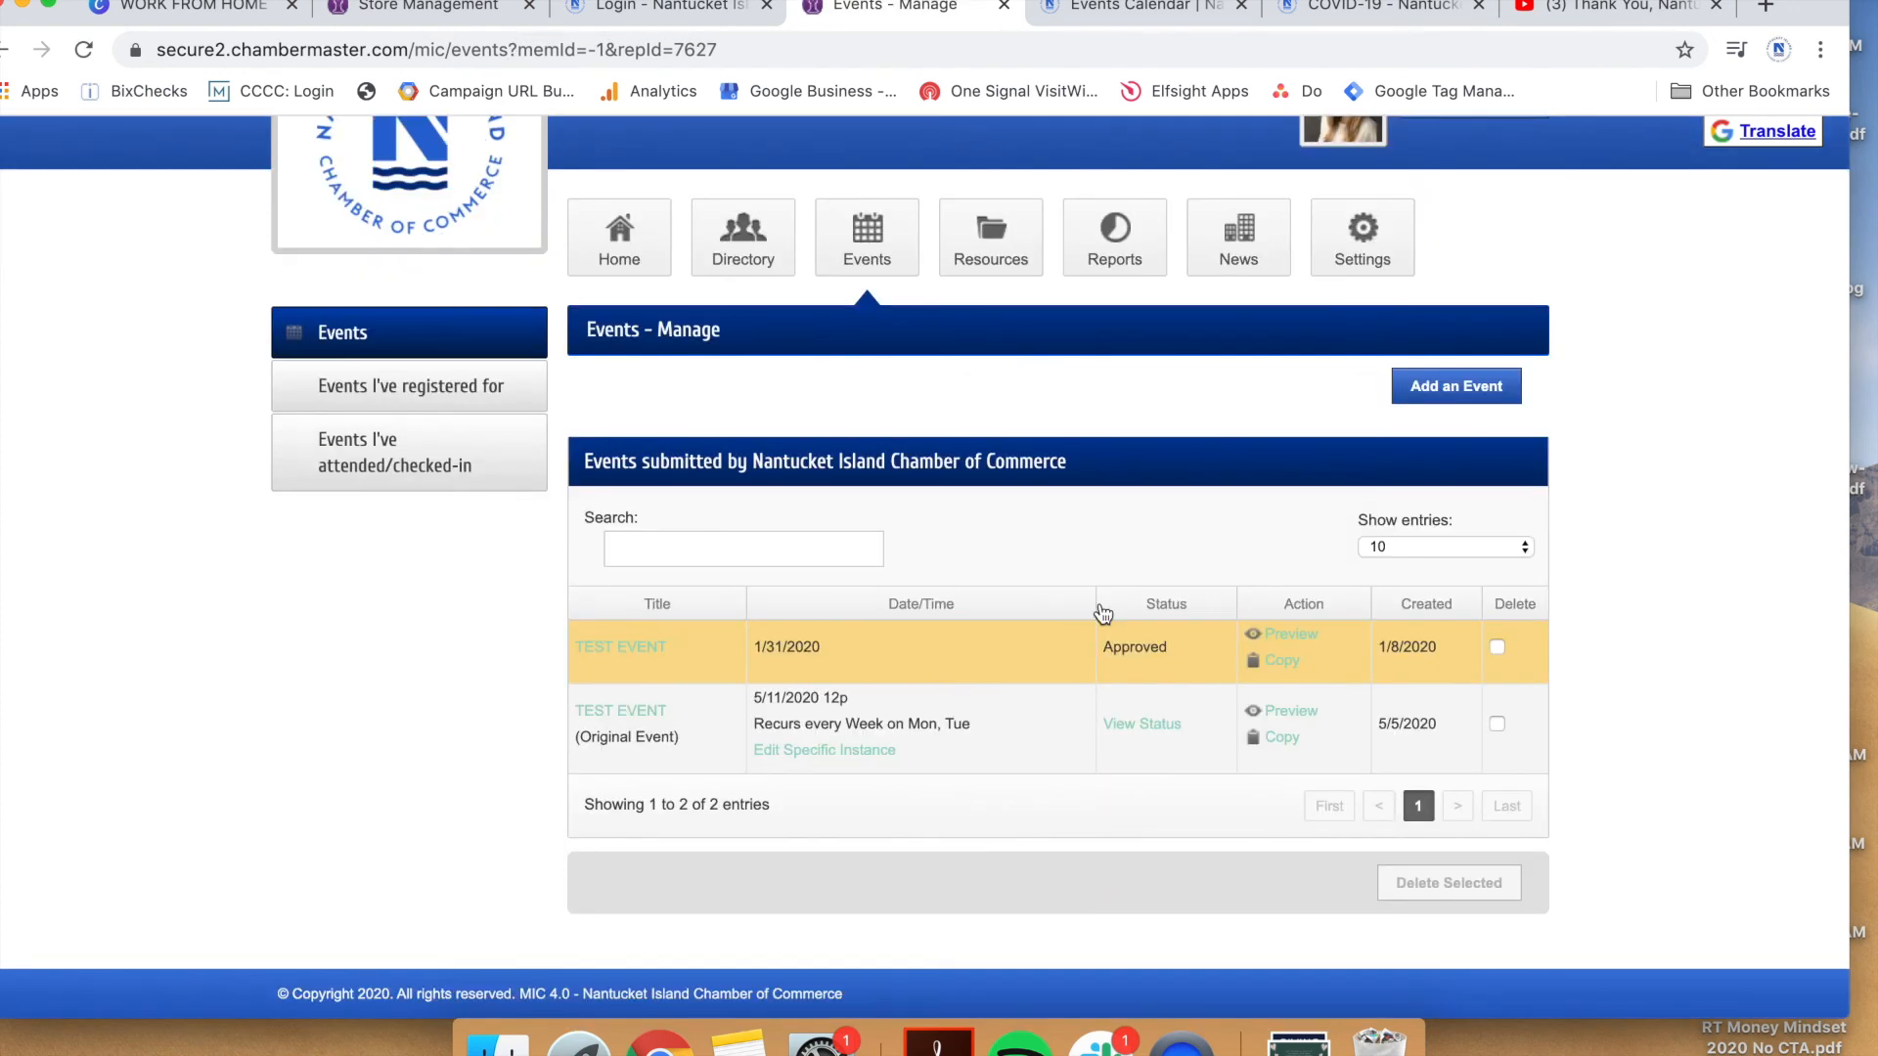
Open the events listing and view the events registered for and the events attended or checked in
{"action": "left_click", "coordinate": [857, 256]}
{"action": "scroll", "coordinate": [865, 537], "scroll_direction": "down", "scroll_amount": 5}
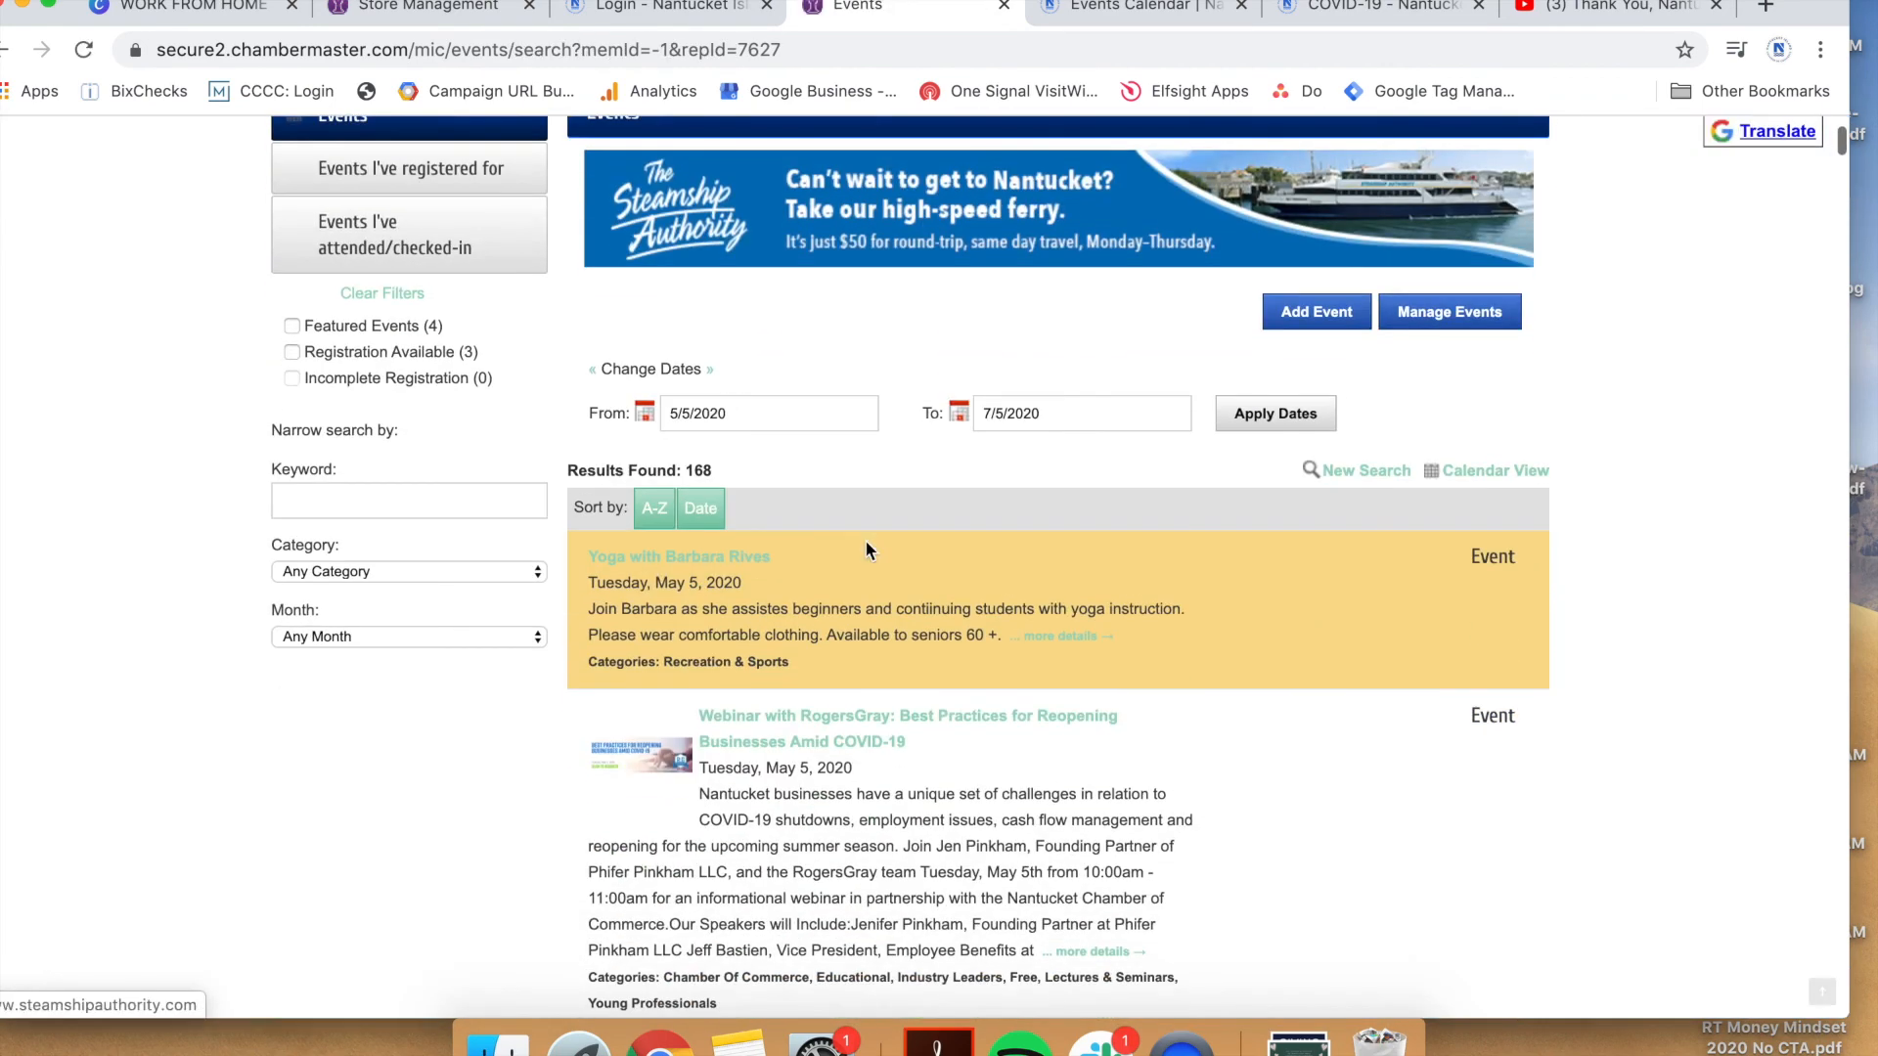
{"action": "scroll", "coordinate": [865, 537], "scroll_direction": "up", "scroll_amount": 3}
{"action": "left_click", "coordinate": [409, 278]}
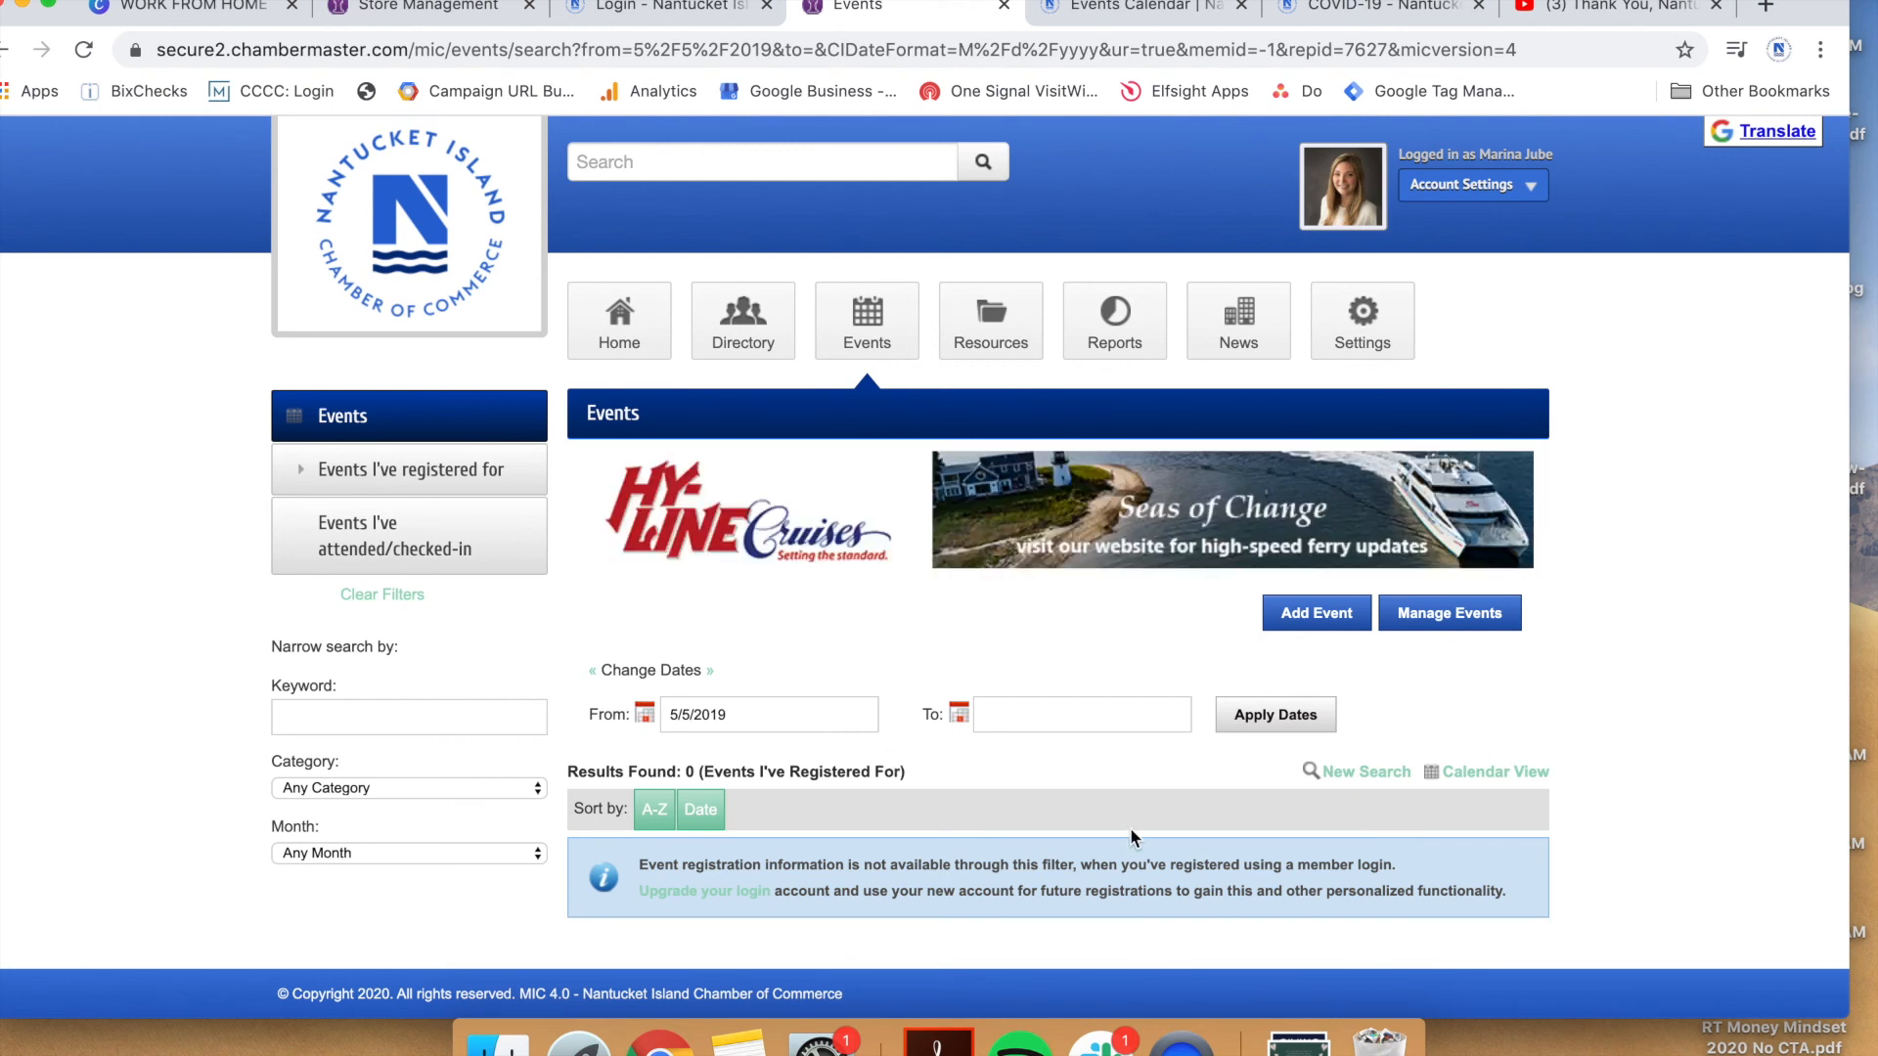
{"action": "scroll", "coordinate": [1129, 827], "scroll_direction": "down", "scroll_amount": 1}
{"action": "left_click", "coordinate": [461, 549]}
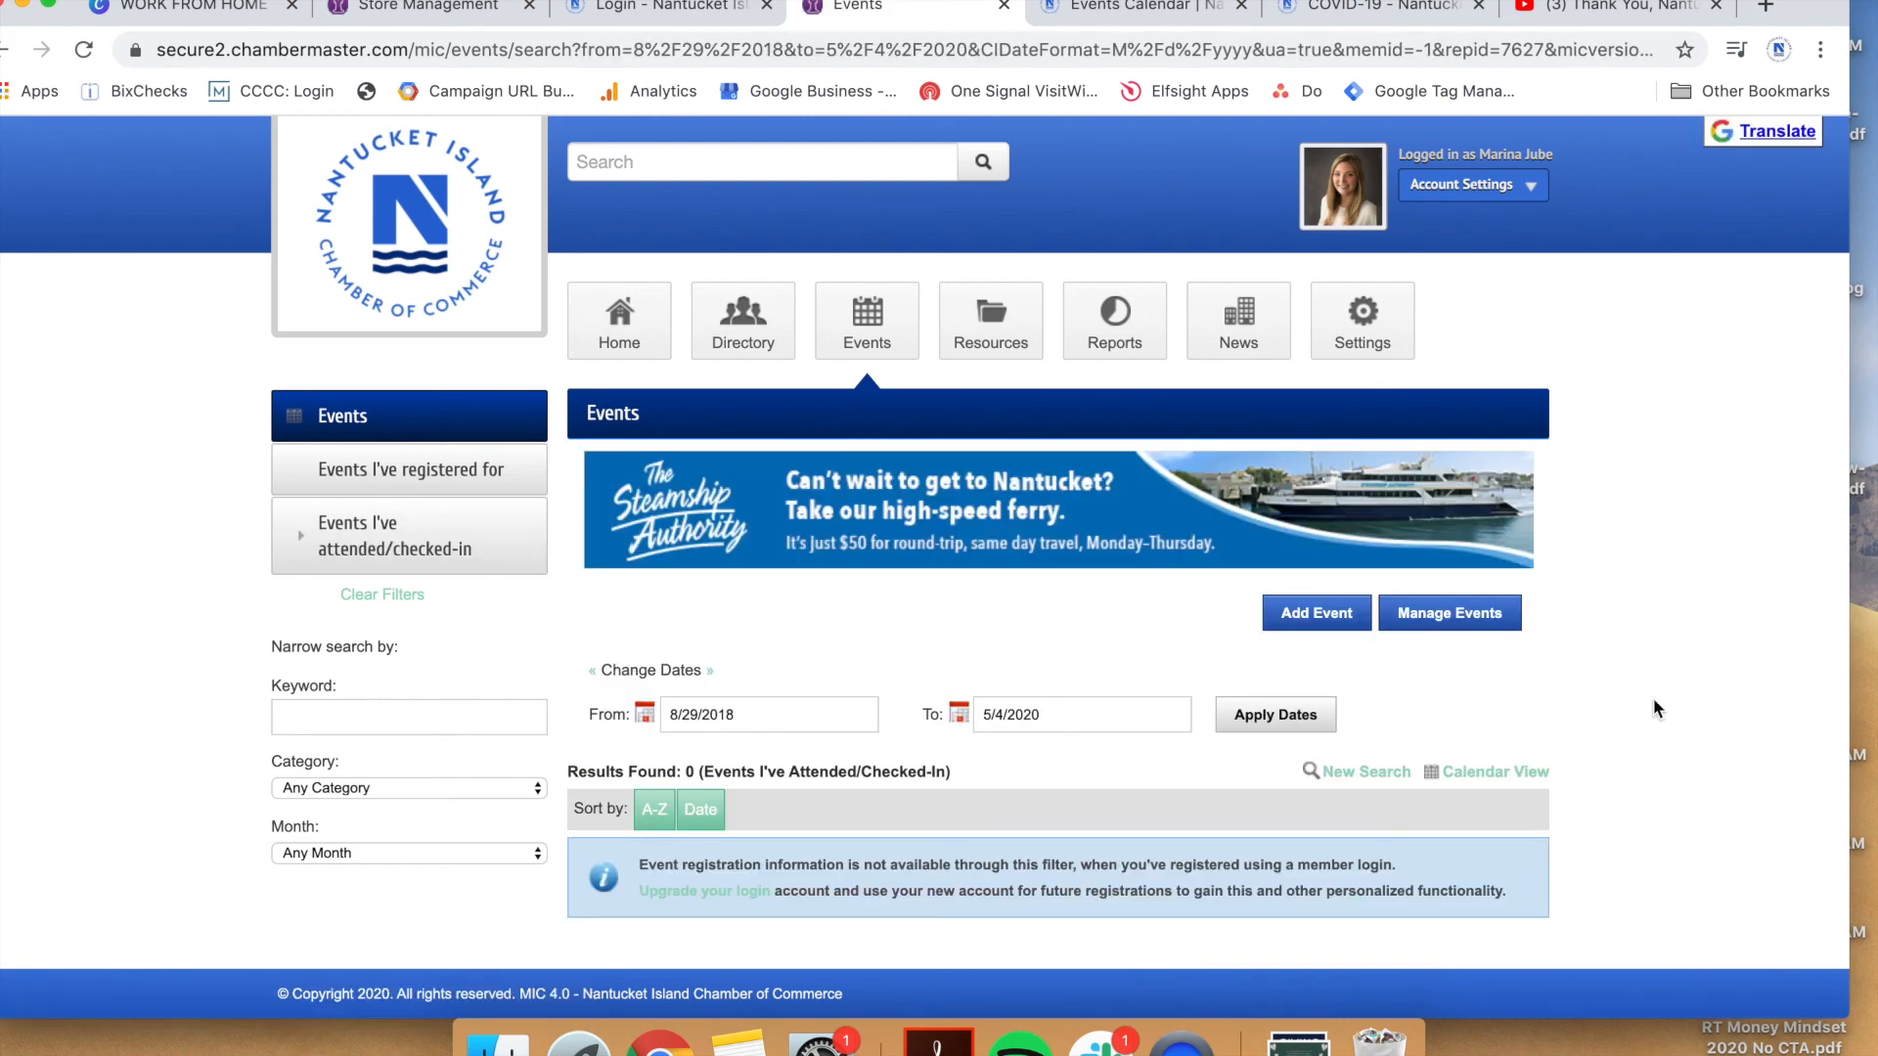